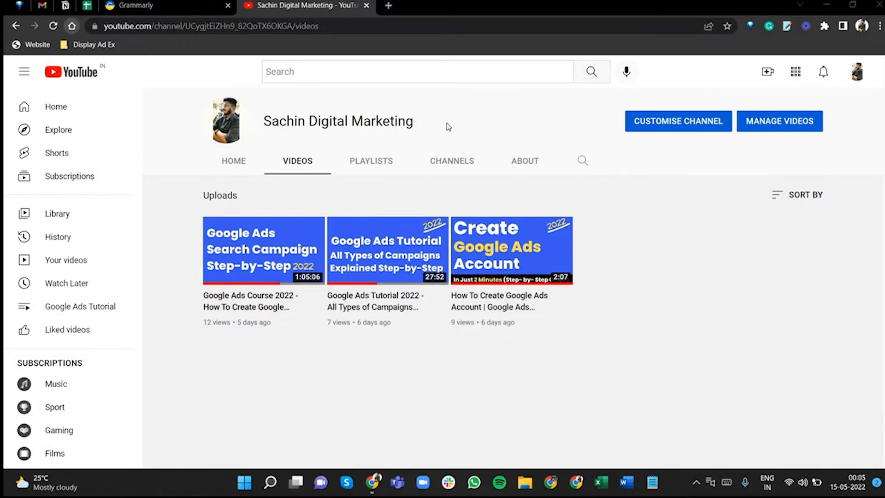
- In the Grammarly document, handwrite an underlined "GDN" in red above "Google Display Networks" and underline "Google partner websites"
key("ctrl+shift+Tab")
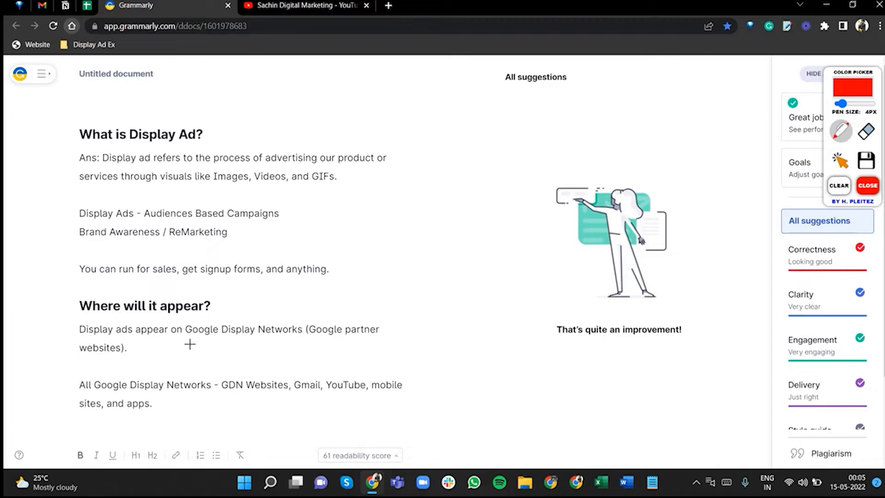
mouse_move(255, 298)
left_mouse_down()
mouse_move(266, 337)
mouse_move(289, 299)
mouse_move(275, 319)
mouse_move(315, 307)
mouse_move(317, 283)
mouse_move(264, 338)
left_mouse_up()
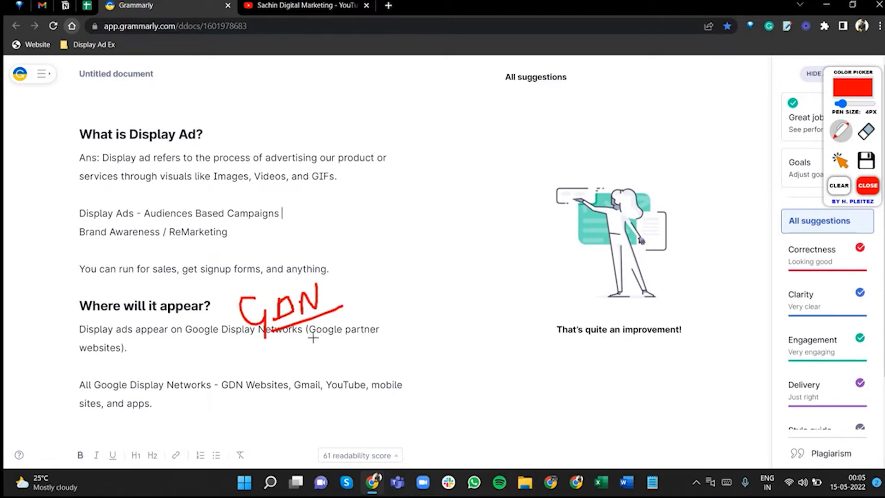
left_click_drag(308, 336, 379, 335)
left_click_drag(75, 356, 132, 356)
left_click_drag(372, 337, 373, 335)
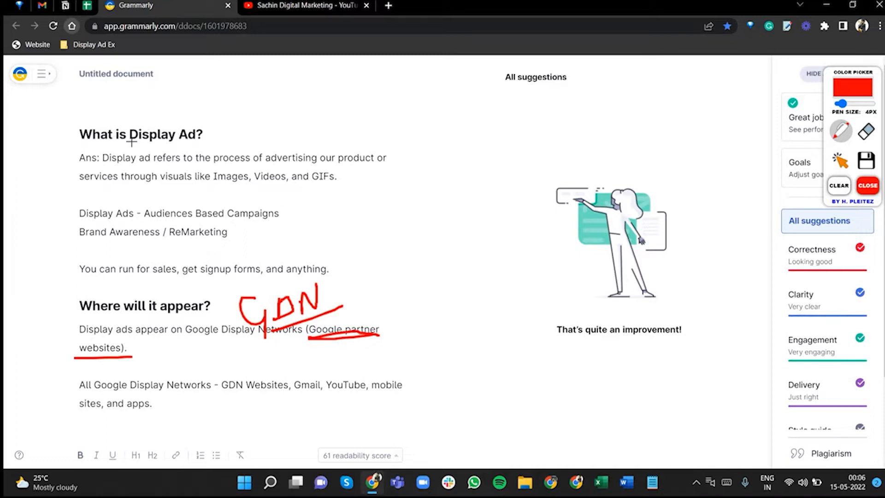
- Underline "Display Ad?" and "Audiences Based Campaigns" in red, and handwrite an underlined "GDN" in the blank area beside the text
left_click_drag(132, 142, 202, 143)
left_click_drag(151, 221, 171, 221)
left_click_drag(277, 223, 280, 222)
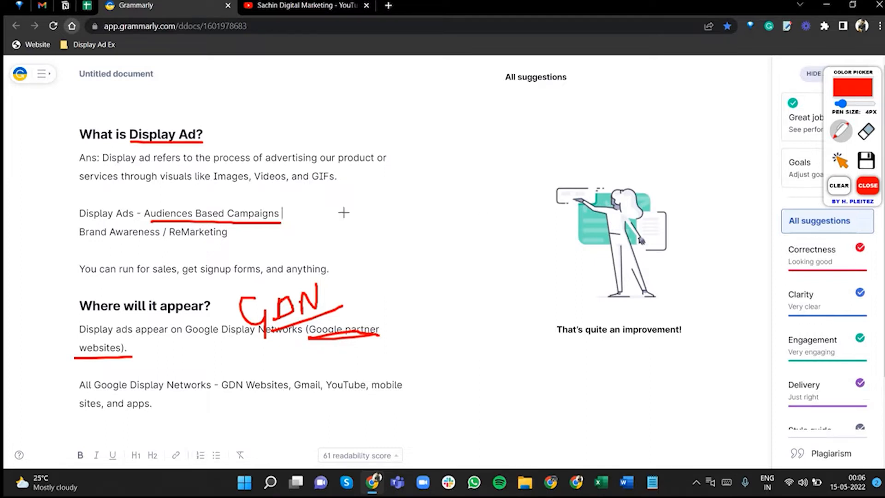
mouse_move(409, 193)
left_mouse_down()
mouse_move(472, 172)
mouse_move(452, 196)
left_mouse_up()
mouse_move(484, 162)
left_mouse_down()
mouse_move(482, 186)
mouse_move(503, 157)
left_mouse_up()
left_click_drag(452, 218, 528, 194)
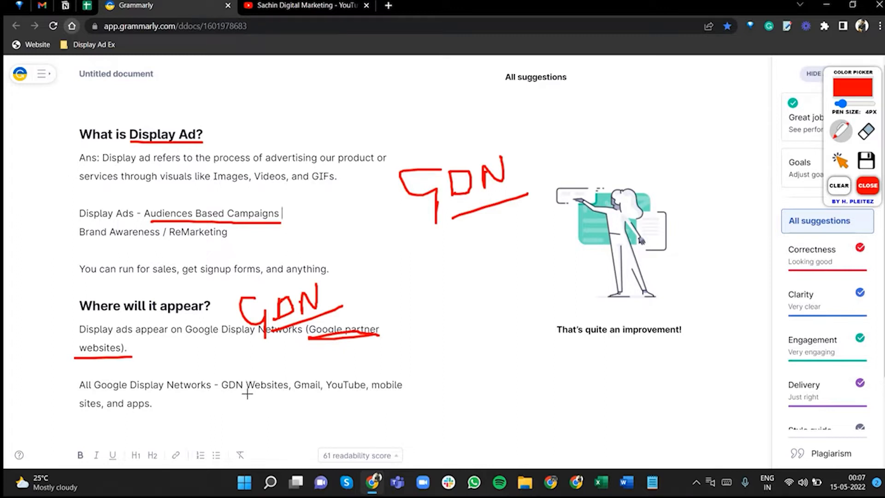
- Underline GDN Websites, Gmail, YouTube, and mobile sites and apps in red, adding check marks above GDN Websites and Gmail
left_click_drag(270, 393, 221, 393)
left_click_drag(291, 392, 318, 395)
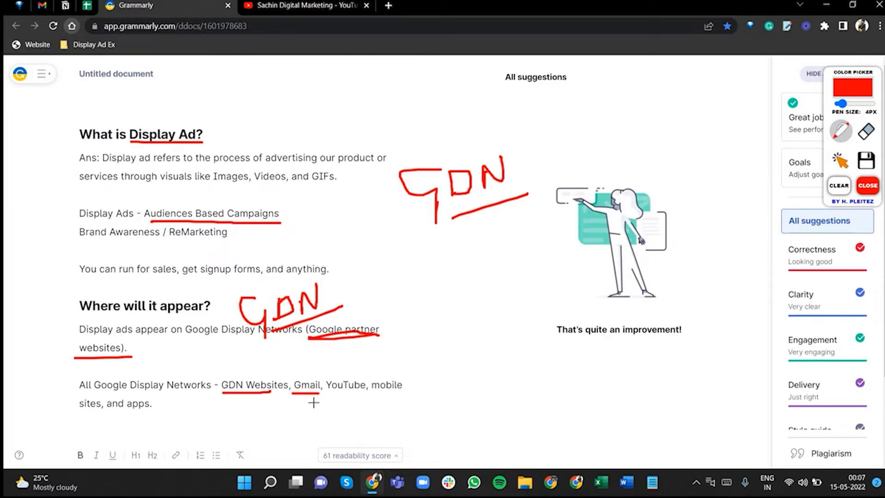
mouse_move(243, 369)
left_mouse_down()
mouse_move(279, 355)
mouse_move(338, 354)
left_mouse_up()
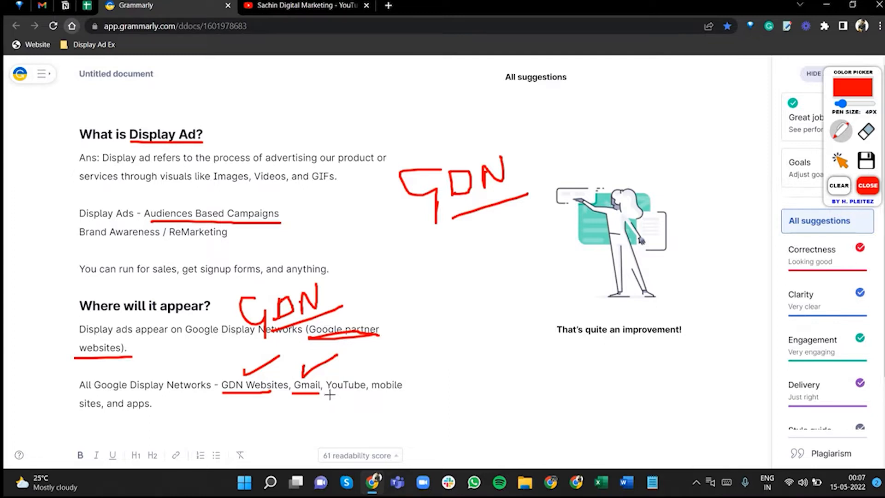
left_click_drag(329, 393, 417, 395)
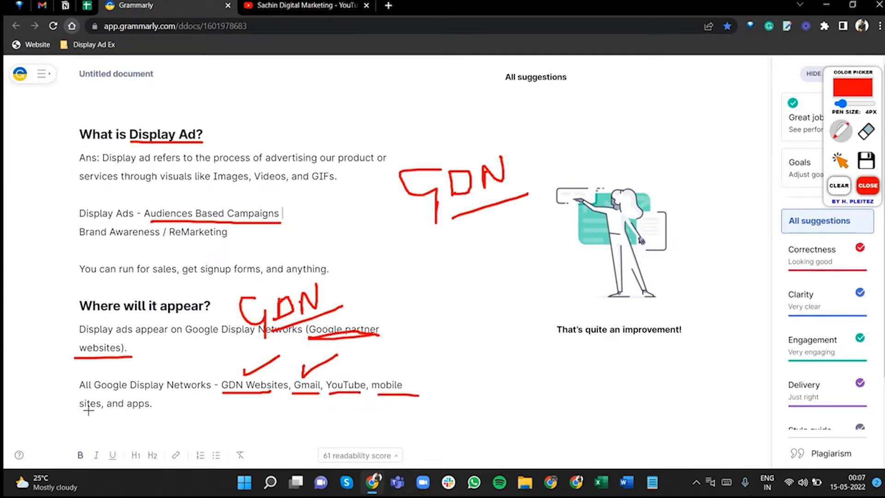
left_click_drag(70, 410, 182, 416)
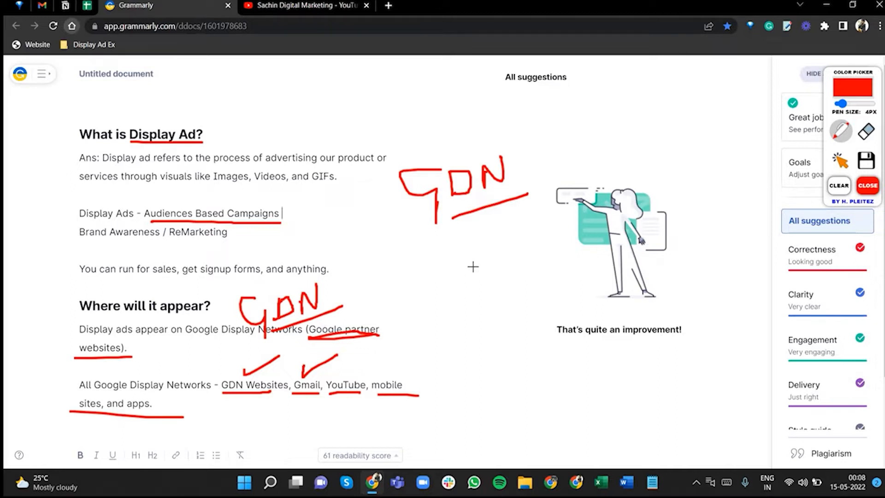
- Open imgbb.com in a new browser tab and look over the display ads on its home page
left_click(389, 6)
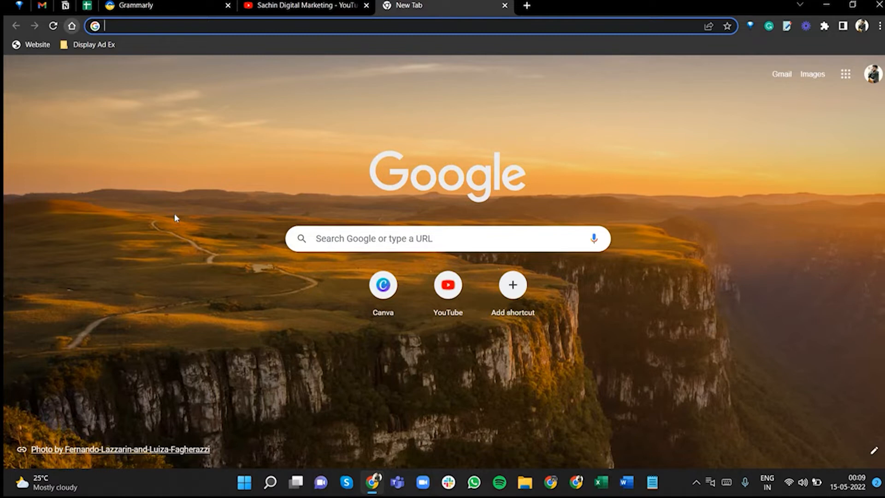
type("imgbb.com")
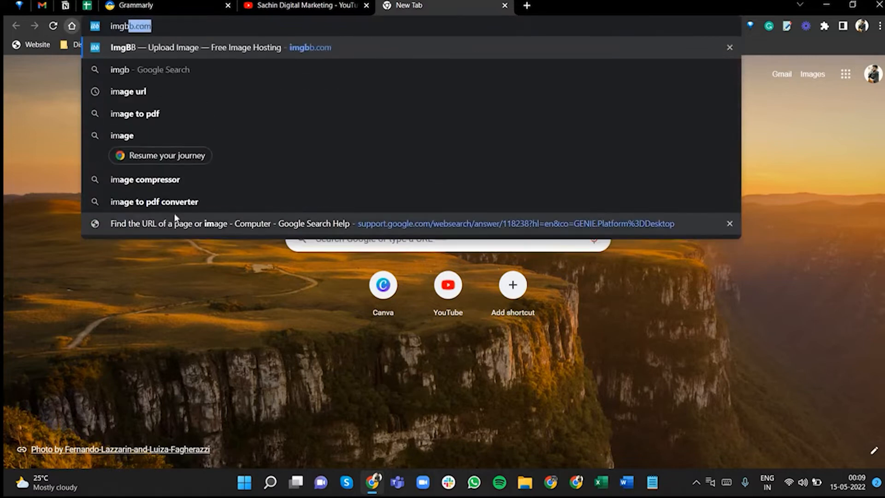
key("Return")
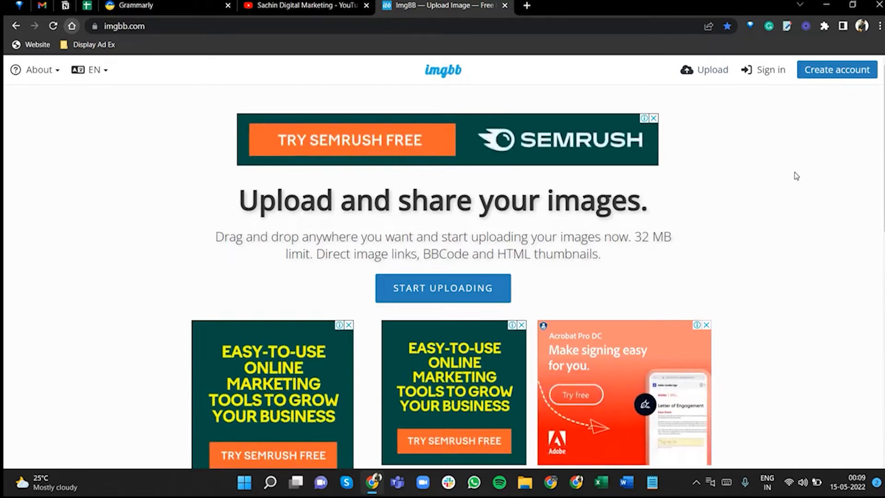
scroll(799, 205, "down", 2)
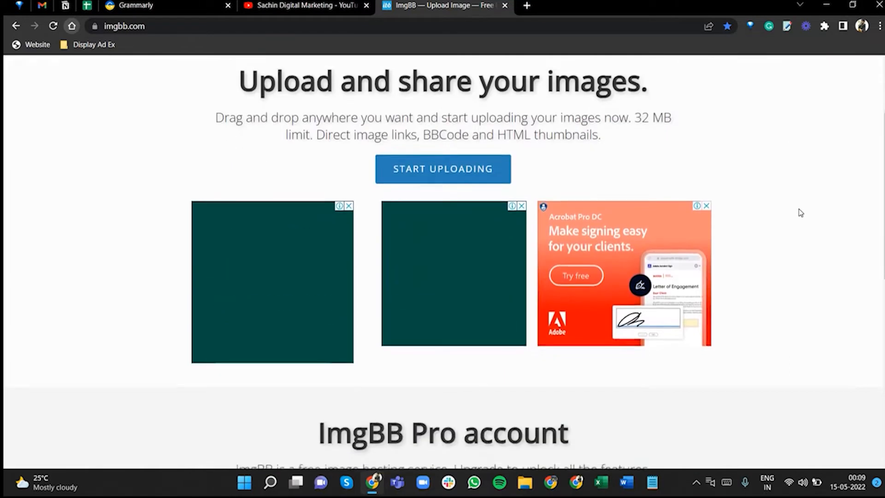
scroll(802, 212, "down", 4)
scroll(807, 215, "up", 3)
scroll(808, 215, "up", 1)
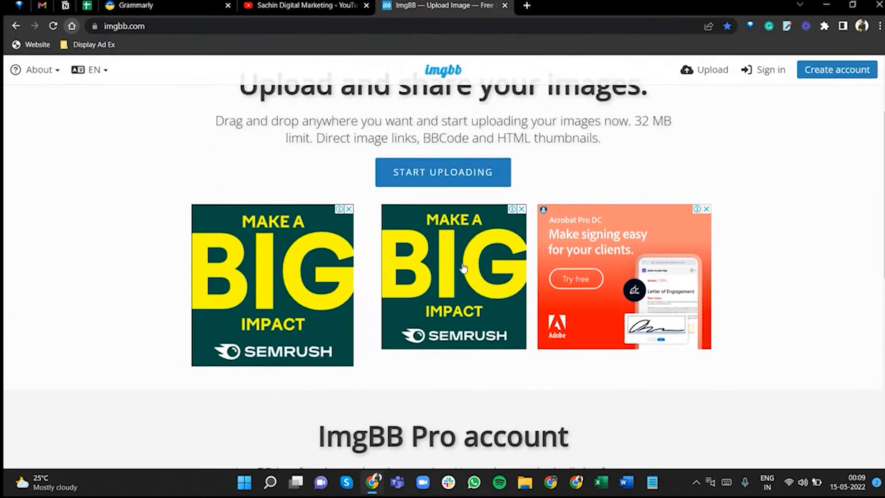
scroll(655, 203, "up", 1)
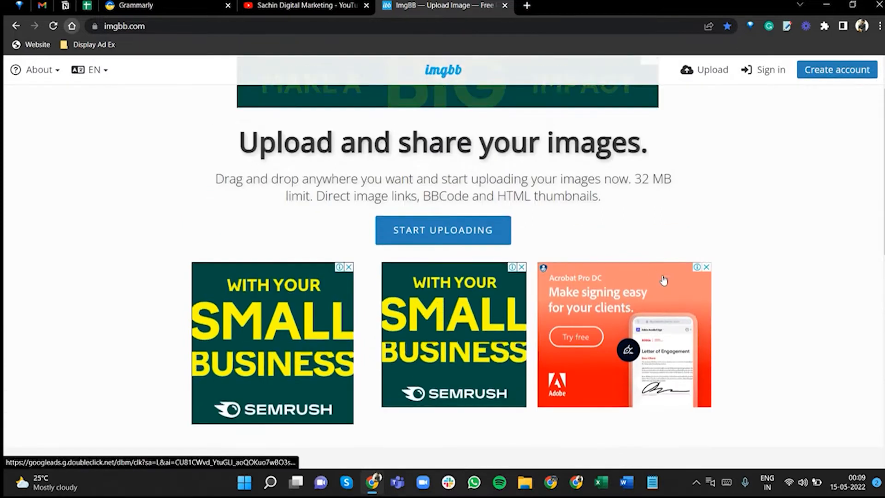
scroll(659, 207, "up", 1)
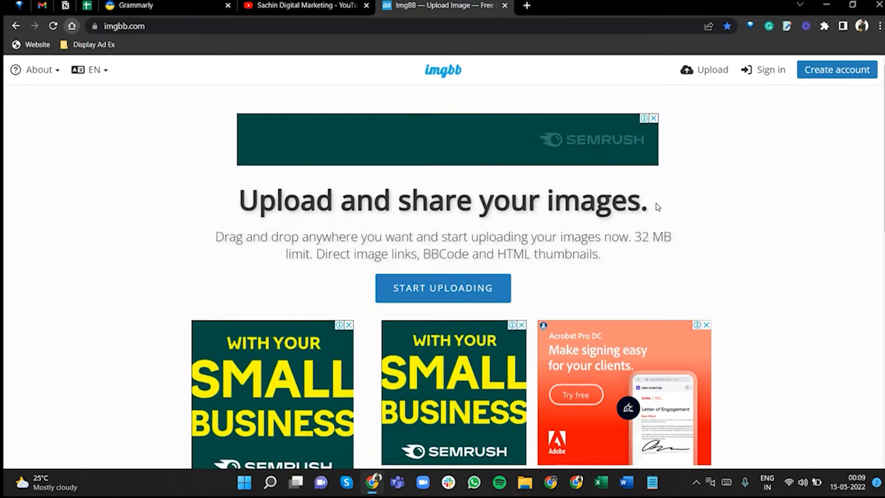
- Circle the info icon on the Acrobat Pro DC ad in red, and check who serves the ad through its close options
scroll(292, 257, "down", 2)
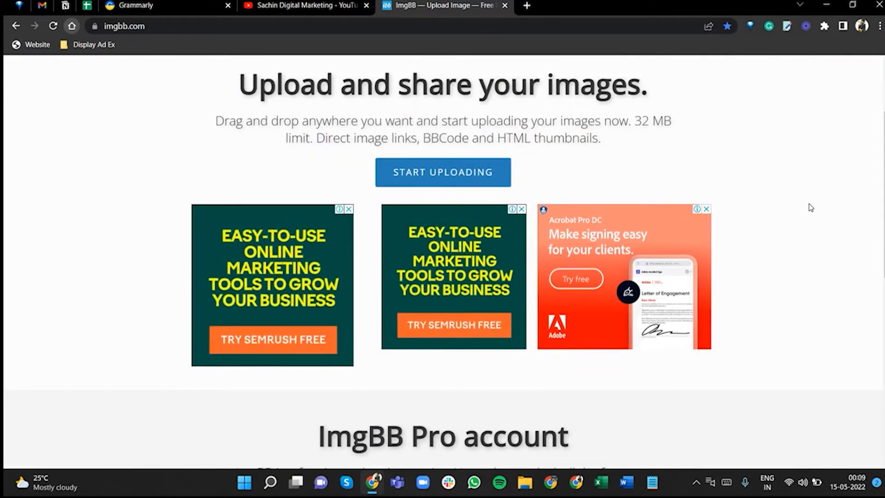
left_click(787, 26)
mouse_move(713, 194)
left_mouse_down()
mouse_move(689, 193)
mouse_move(697, 220)
left_mouse_up()
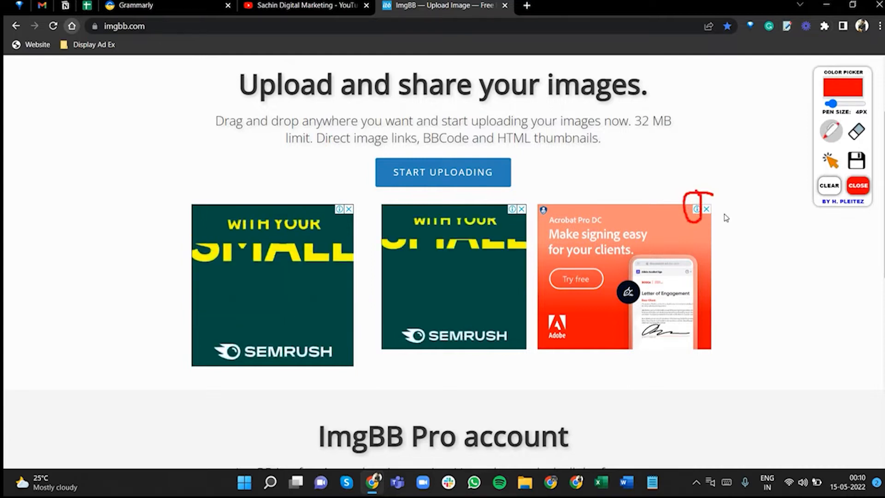
key("Escape")
left_click(705, 209)
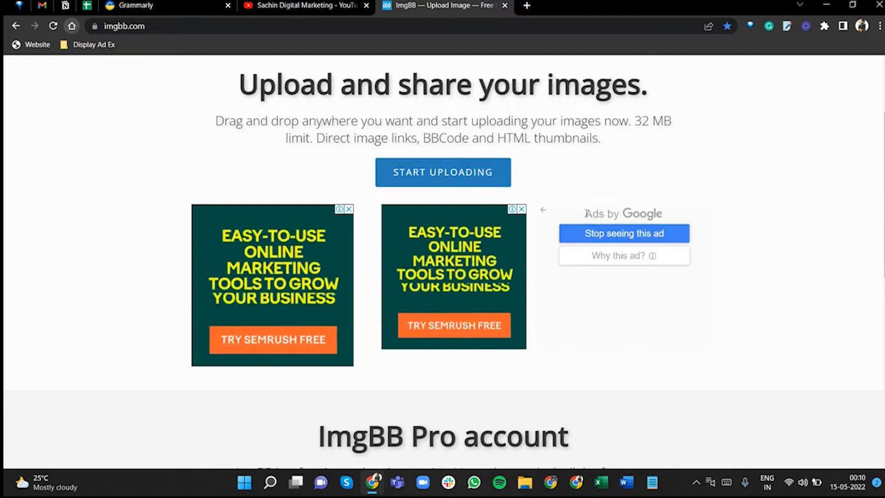
left_click_drag(663, 216, 546, 214)
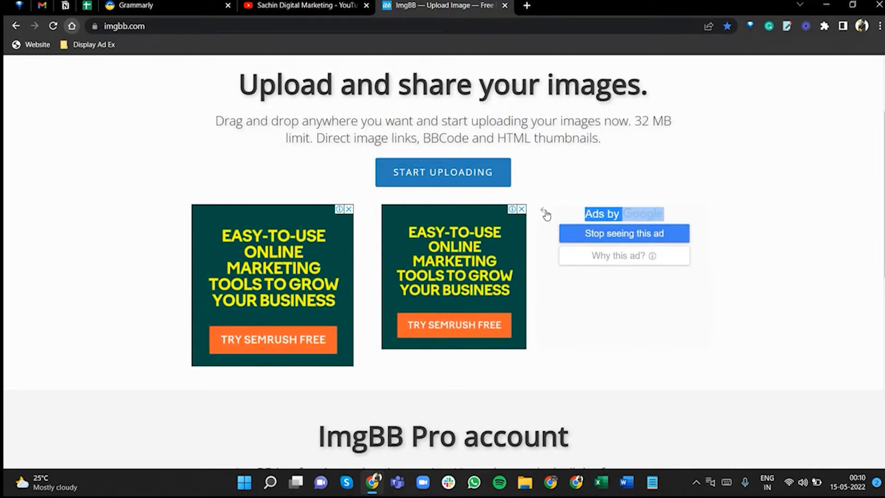
left_click(544, 212)
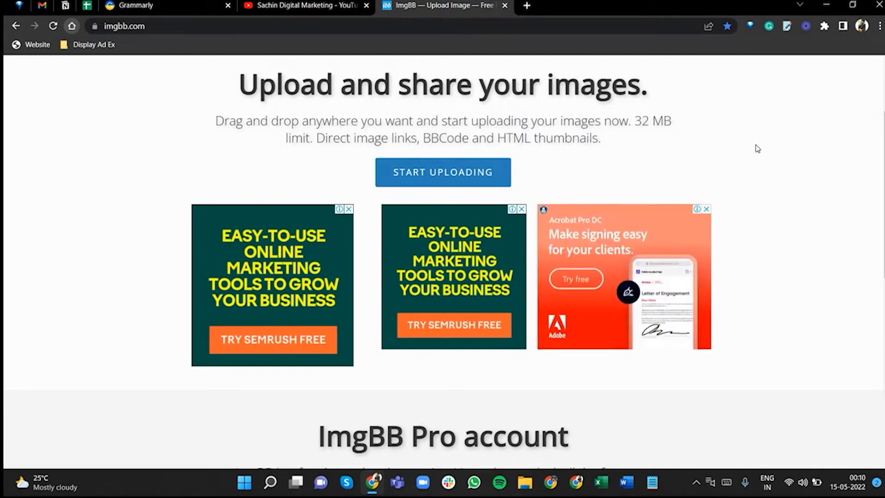
- Examine why the middle Semrush ad is shown, highlighting the advertiser's name and location, and close the details page
left_click(513, 210)
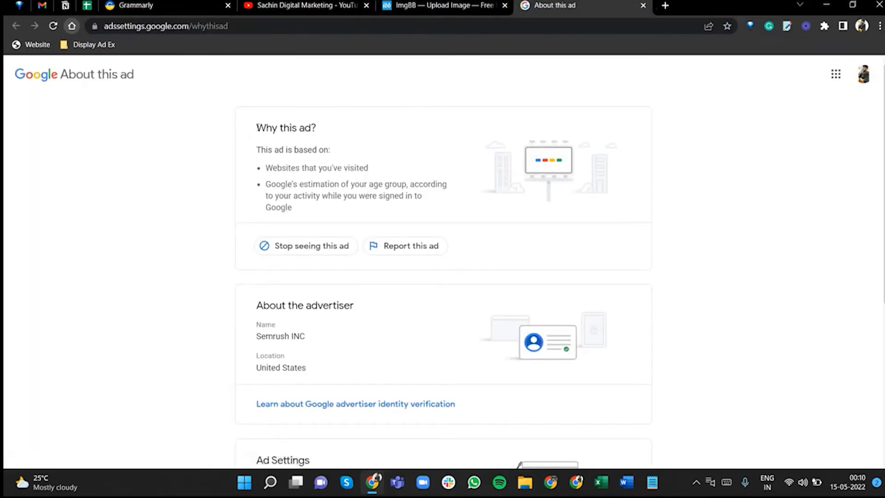
left_click_drag(344, 137, 257, 142)
left_click(308, 164)
left_click_drag(257, 336, 310, 343)
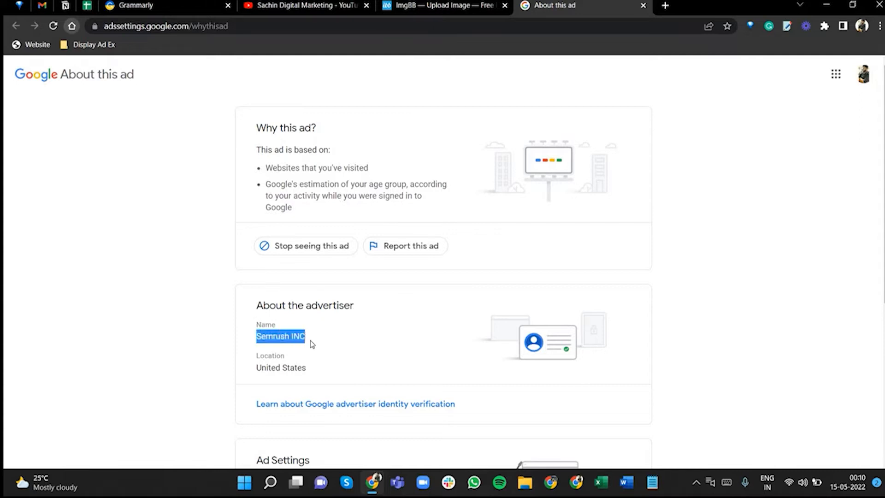
left_click(257, 364)
left_click_drag(256, 367, 341, 356)
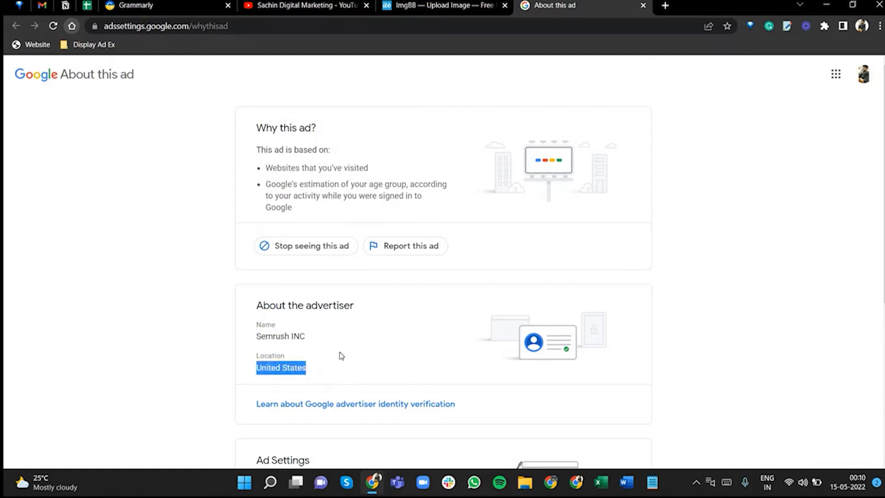
left_click(341, 355)
left_click(644, 6)
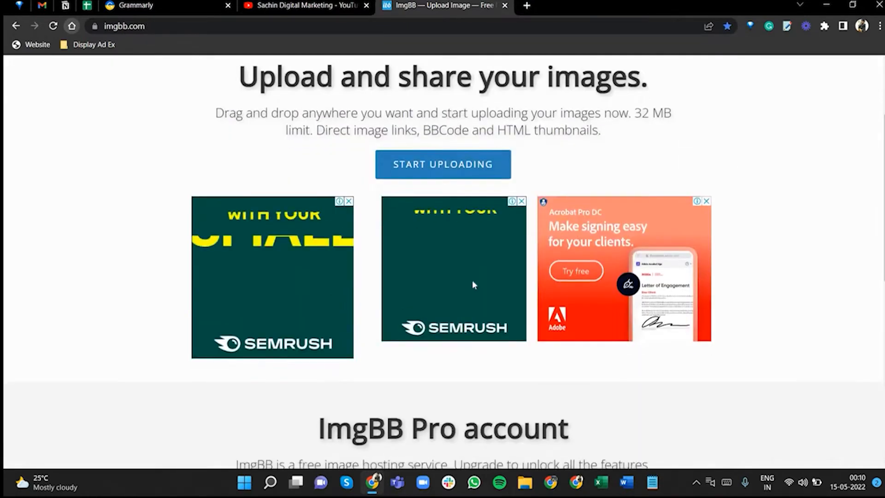
- Examine where display ads are placed along the whole ImgBB home page
scroll(472, 280, "down", 3)
scroll(727, 231, "up", 4)
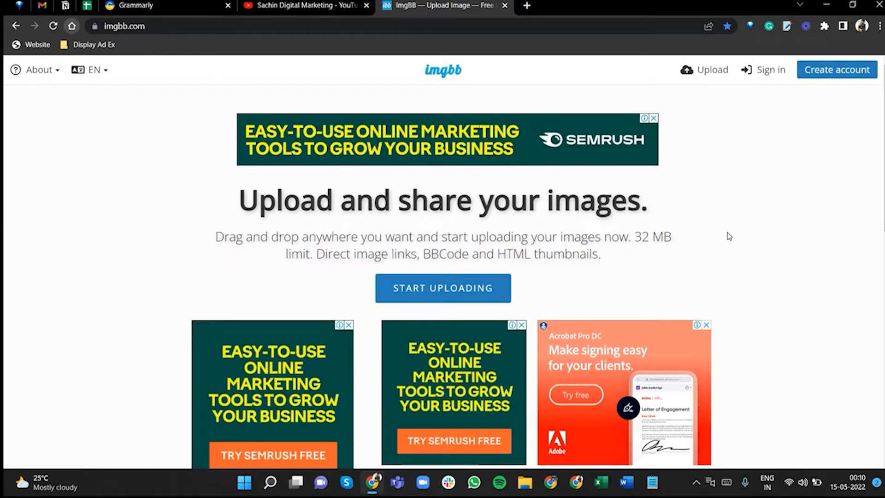
scroll(673, 191, "down", 2)
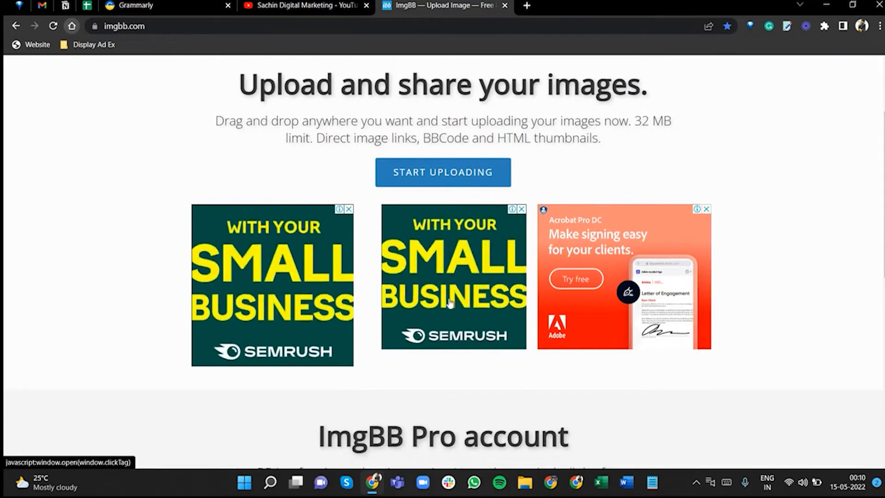
scroll(686, 168, "up", 2)
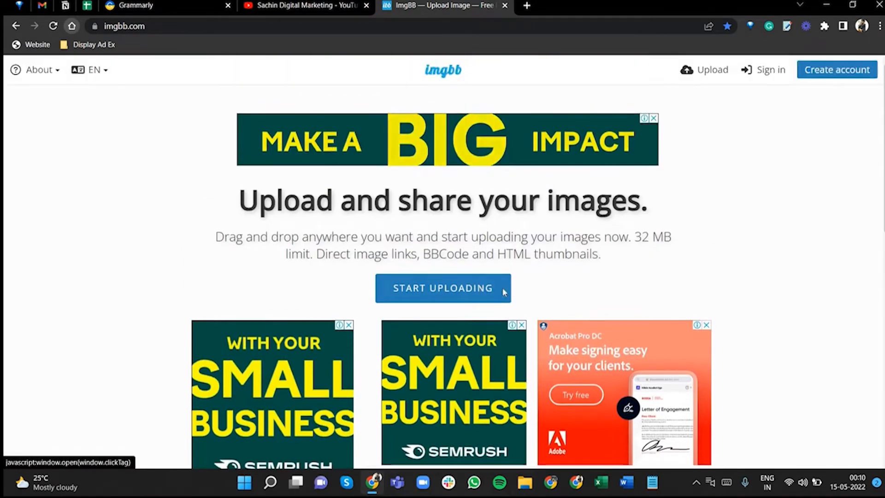
scroll(507, 295, "down", 10)
scroll(755, 289, "up", 6)
scroll(755, 289, "up", 3)
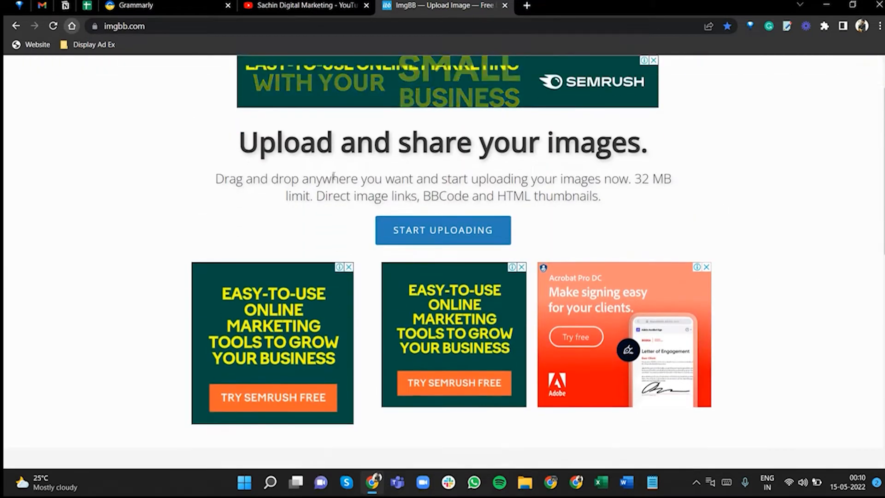
- Review the "About this ad" page of the Semrush ad furthest left, including its advertiser details, and close it
left_click(339, 268)
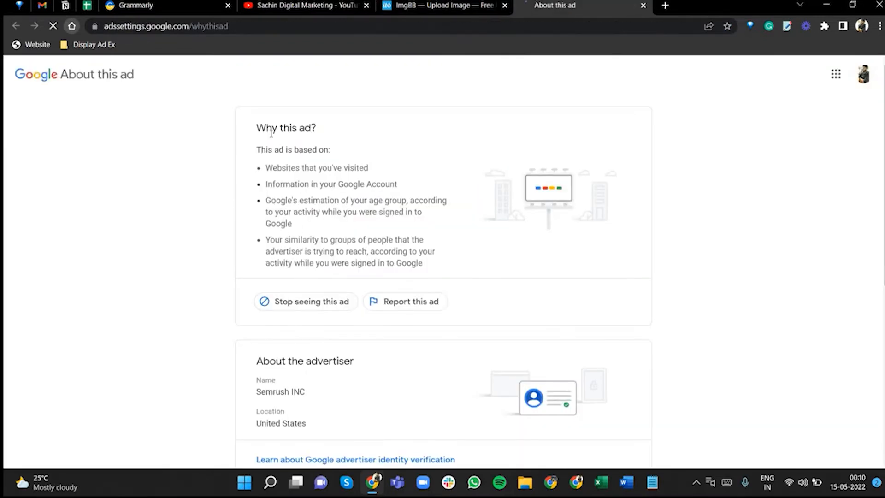
scroll(310, 252, "down", 3)
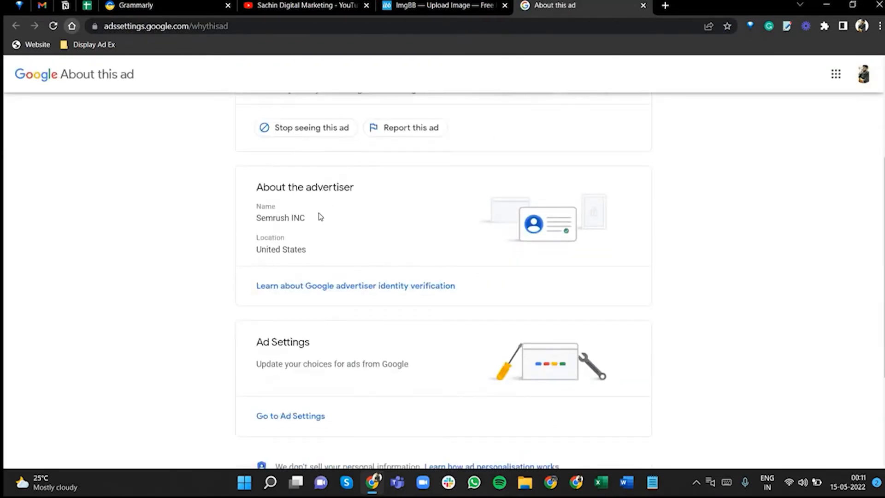
triple_click(291, 219)
left_click(361, 248)
scroll(298, 200, "down", 2)
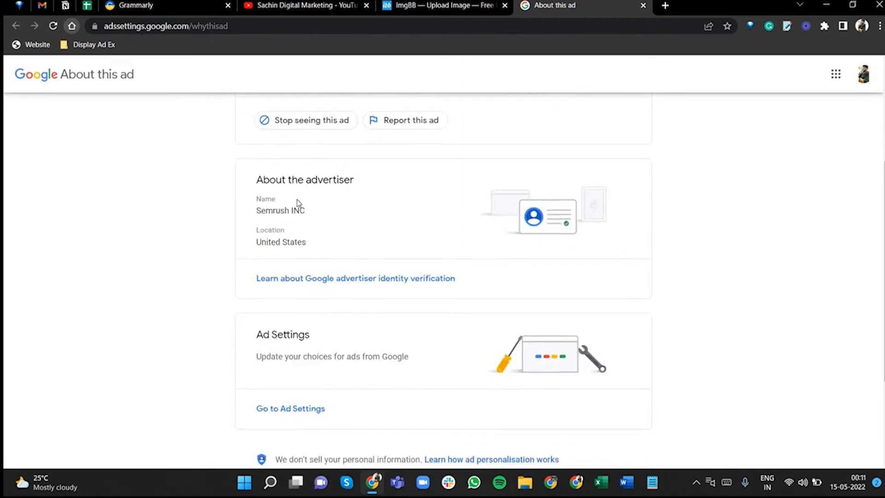
scroll(337, 158, "up", 1)
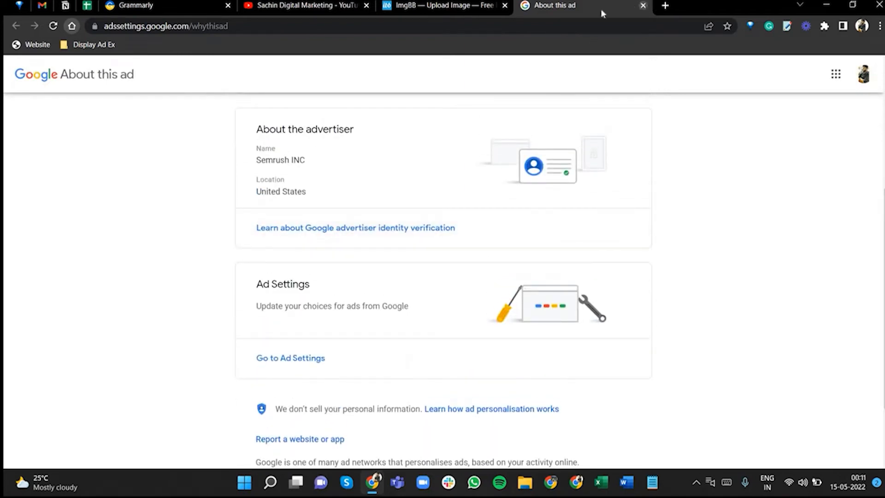
left_click(643, 5)
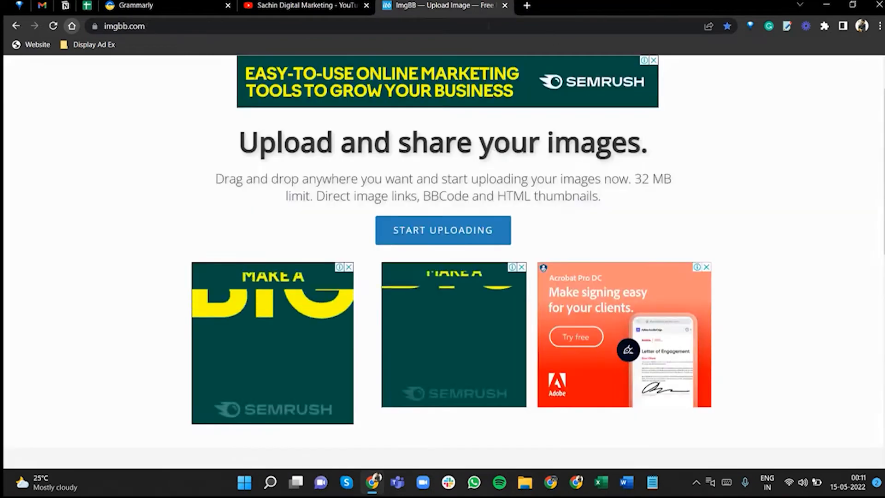
- Search for forbes in a new tab and open the main Forbes site from the results
left_click(526, 5)
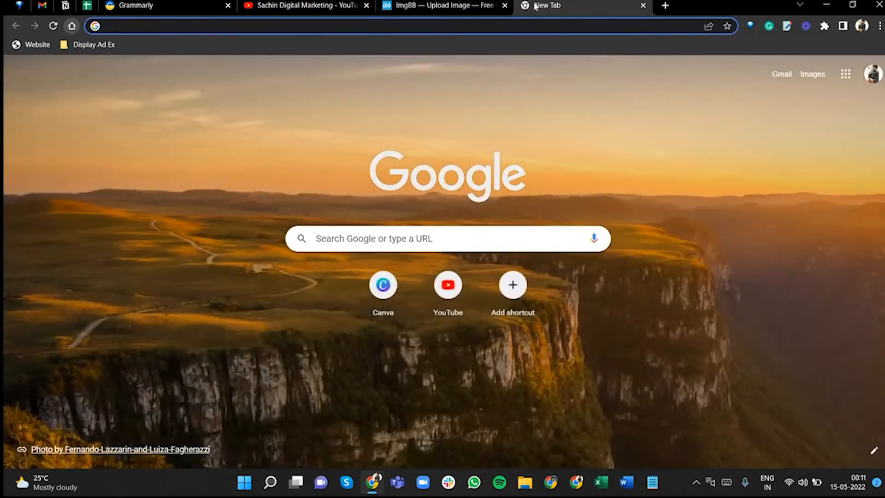
type("fo")
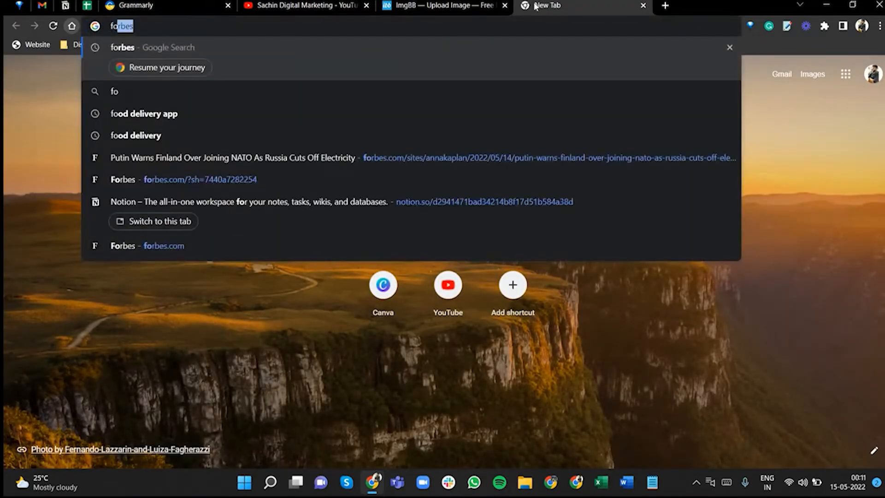
key("Return")
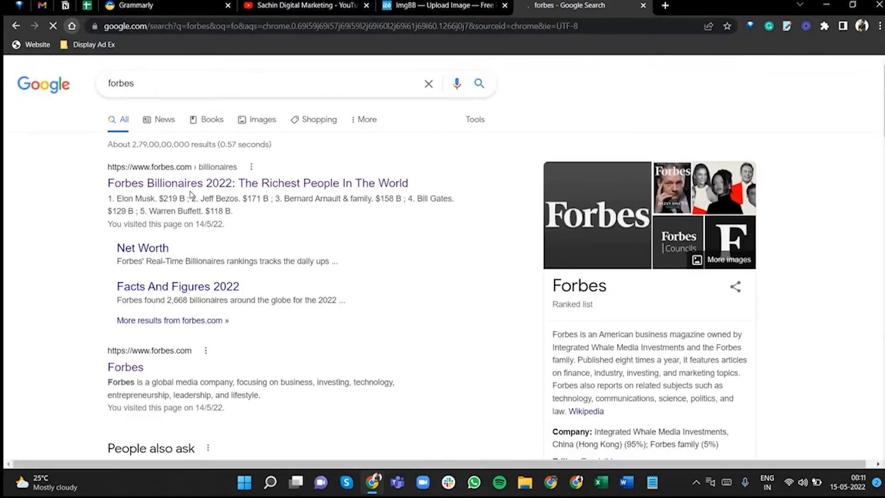
scroll(209, 237, "down", 3)
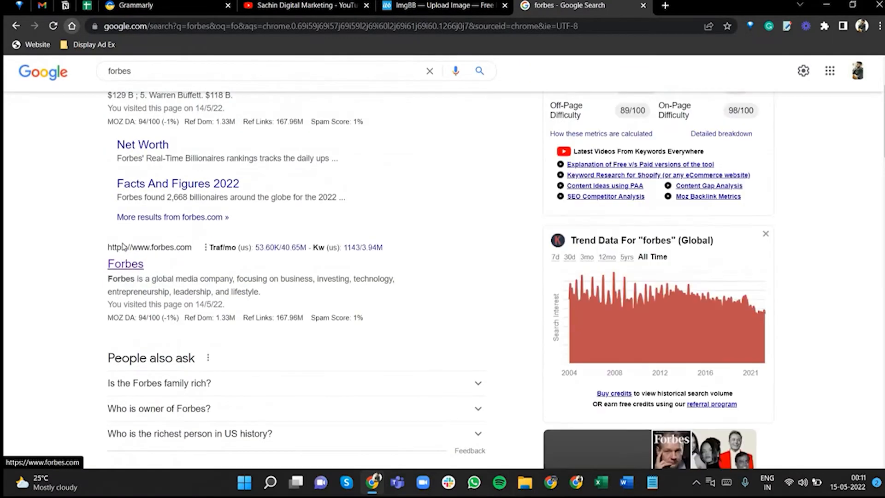
left_click(125, 258)
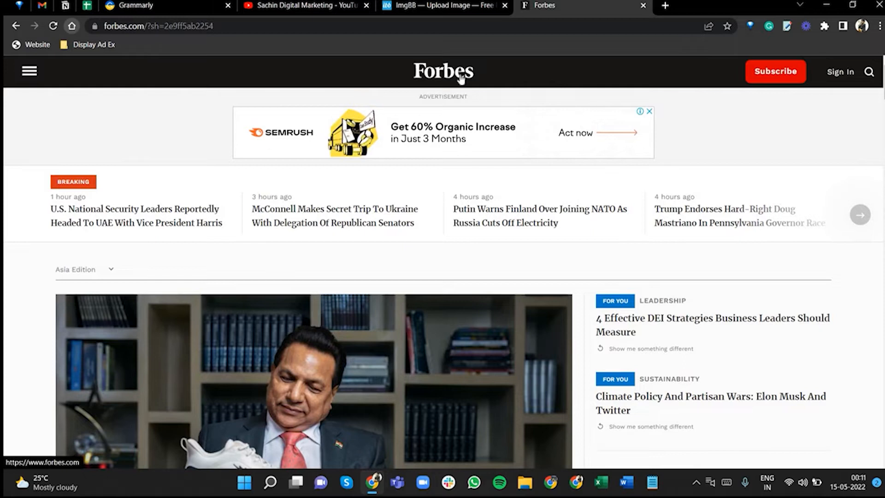
- Handwrite two numbered notes in red below the Forbes banner ad: 1 for branding and 2 for remarketing, both abbreviated
left_click(787, 27)
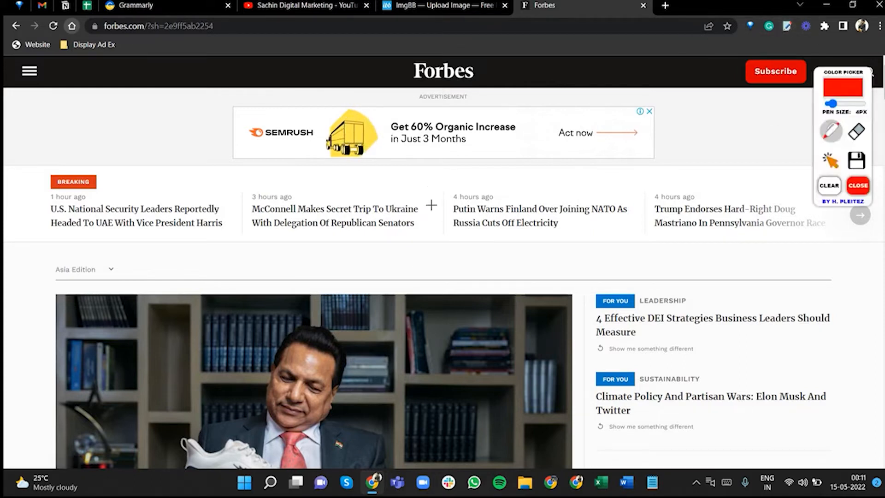
mouse_move(431, 187)
left_mouse_down()
mouse_move(431, 204)
mouse_move(467, 190)
mouse_move(438, 190)
left_mouse_up()
left_click_drag(466, 202, 503, 202)
left_click_drag(501, 179, 503, 202)
mouse_move(516, 178)
left_mouse_down()
mouse_move(522, 187)
mouse_move(610, 180)
left_mouse_up()
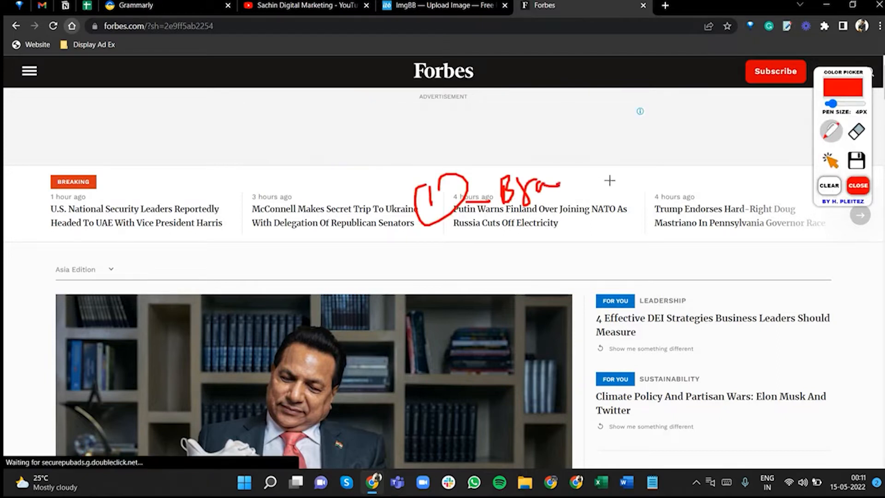
left_click_drag(417, 262, 556, 233)
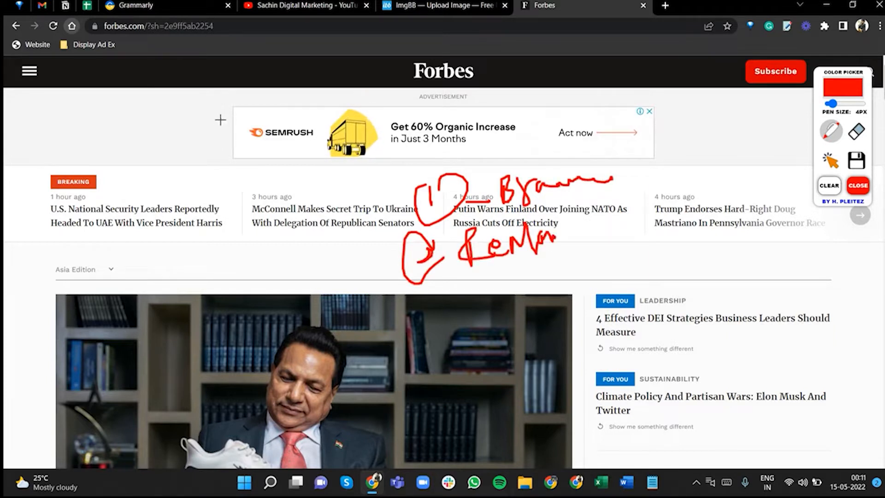
- Draw a red tick mark beside the Semrush banner on Forbes and write a short underlined note on its other side
left_click_drag(220, 122, 293, 86)
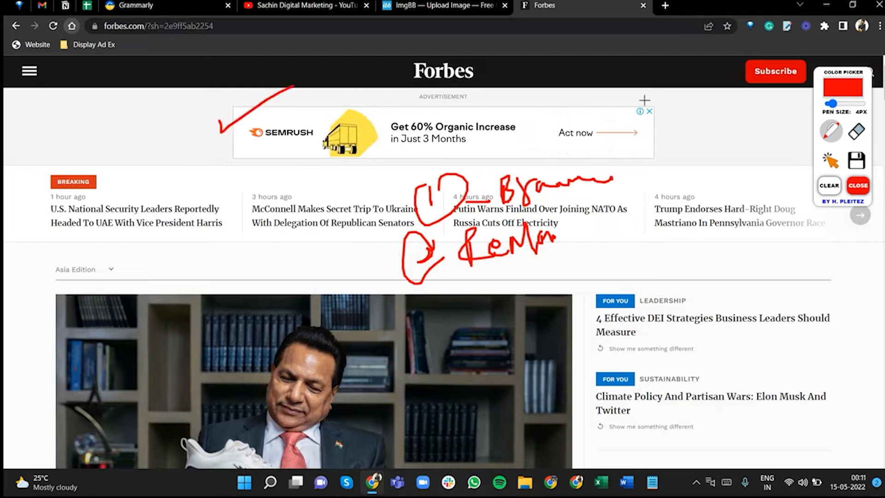
mouse_move(669, 120)
left_mouse_down()
mouse_move(688, 135)
mouse_move(728, 122)
left_mouse_up()
left_click_drag(680, 166, 722, 144)
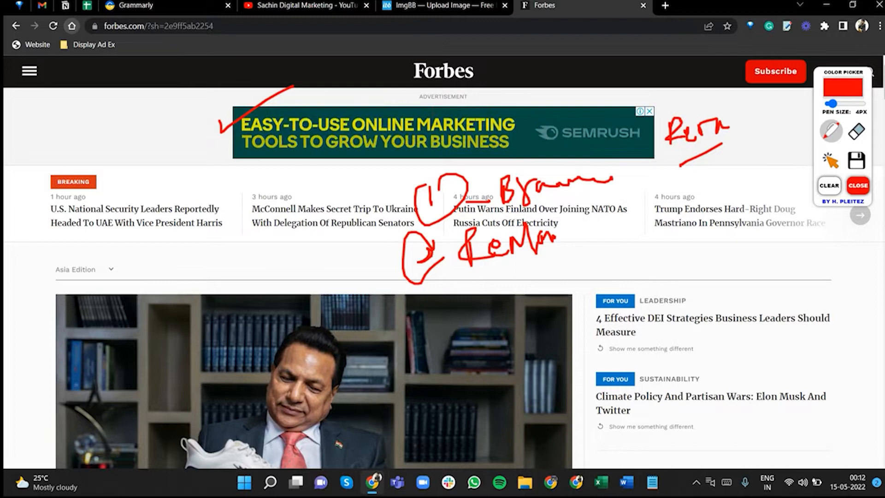
- Glance at the ImgBB ads again, and load indiantoday.in in a new tab
left_click(481, 8)
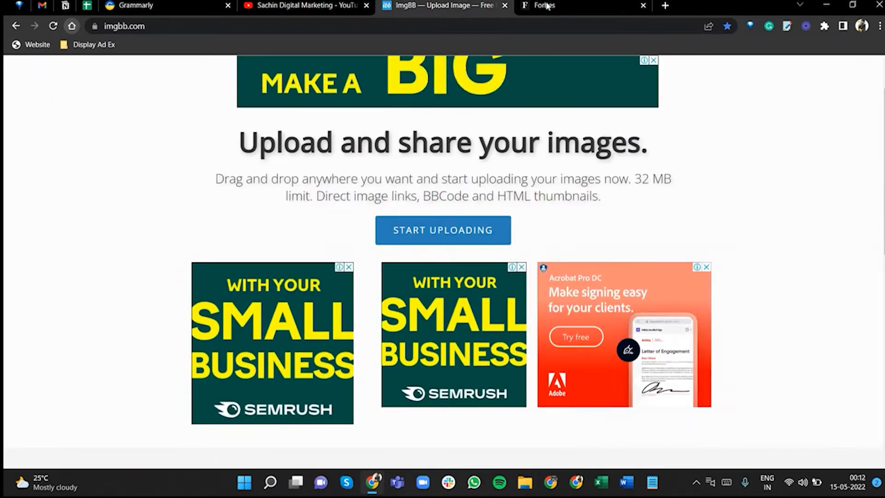
left_click(631, 7)
left_click(665, 6)
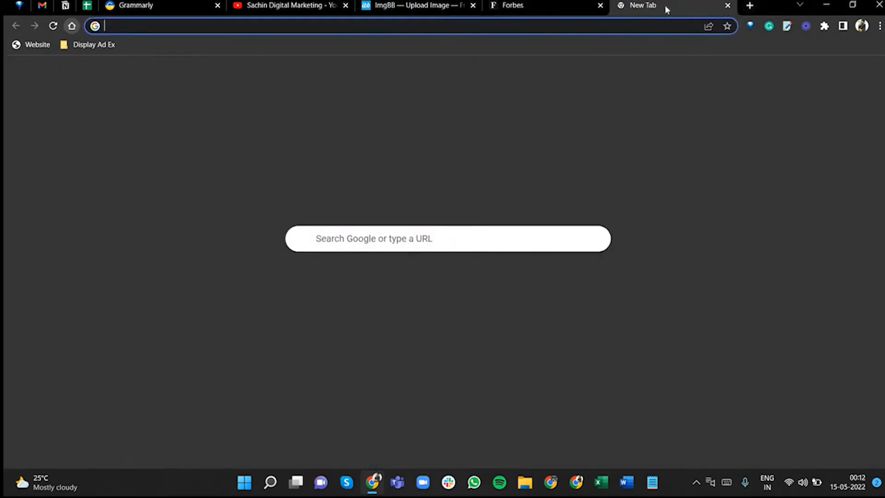
type("indid")
key("BackSpace")
key("BackSpace")
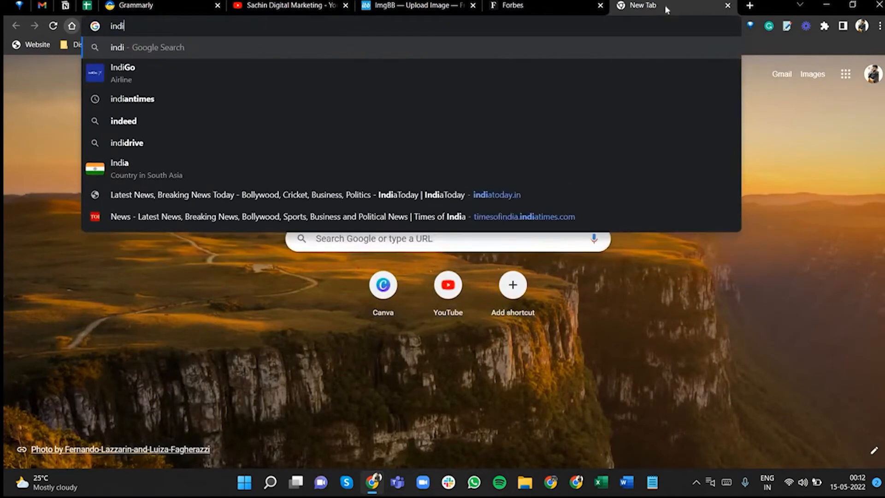
type("ian")
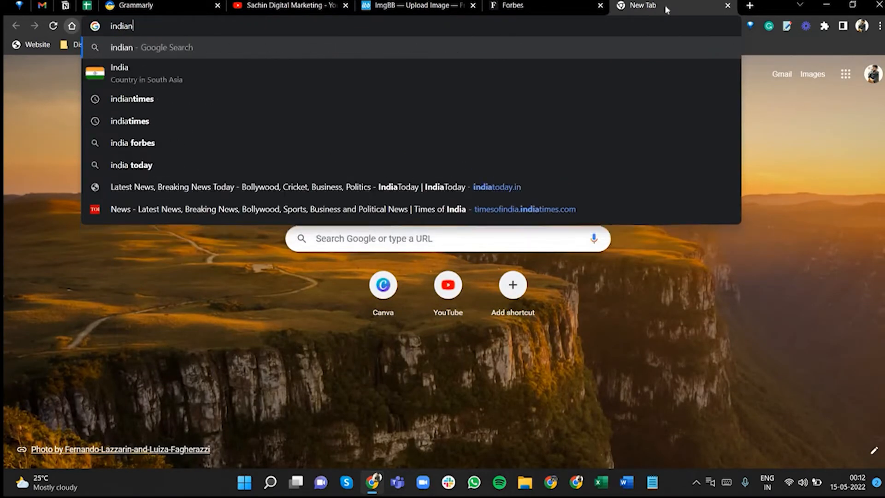
type("today.in")
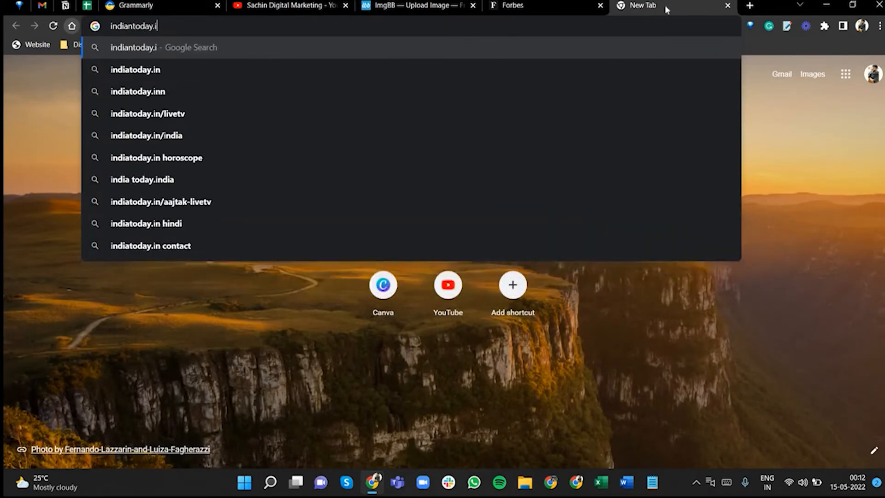
key("Return")
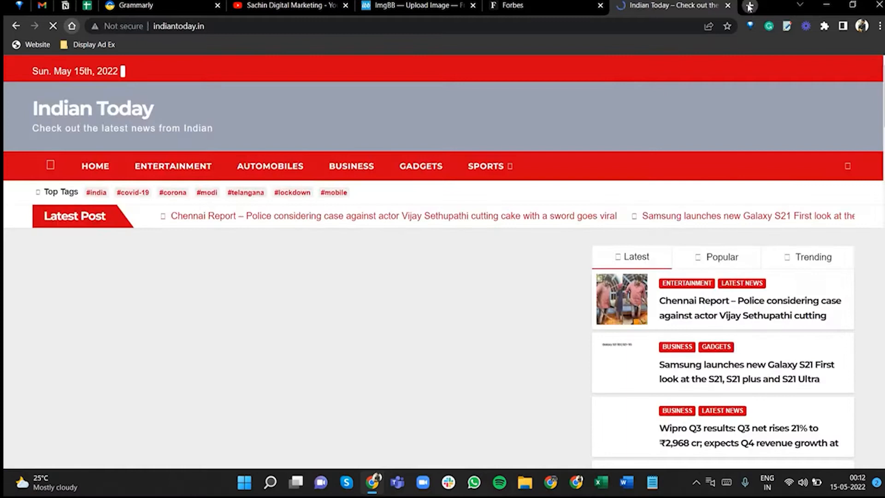
- Load timesofindia.indiatimes.com in a new tab and the bookmarked medhaavi.in site in another
left_click(749, 6)
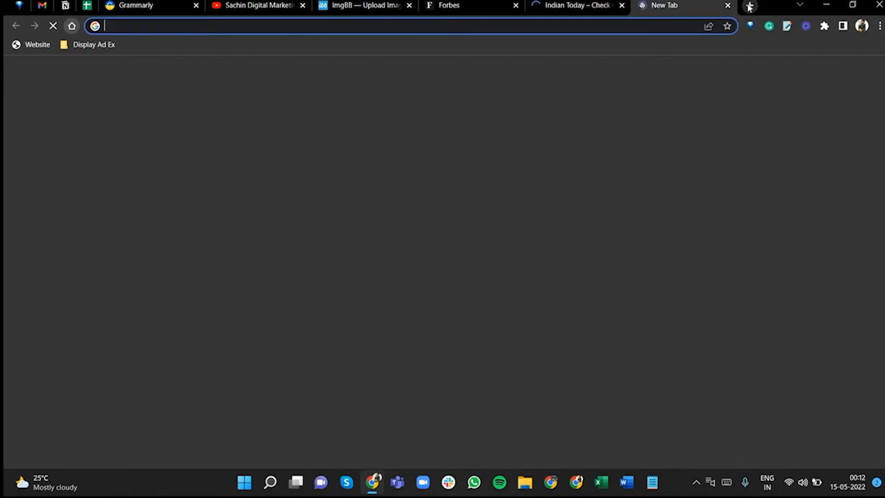
type("timesofindia.indiatimes.com")
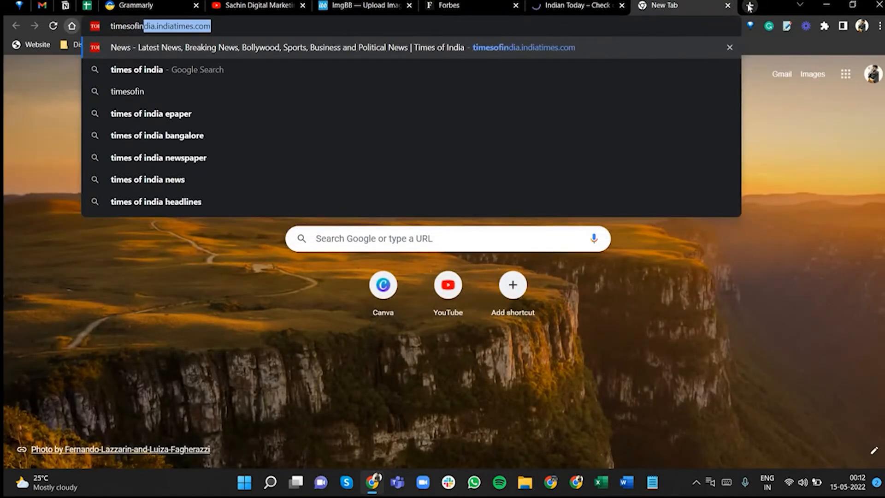
key("Return")
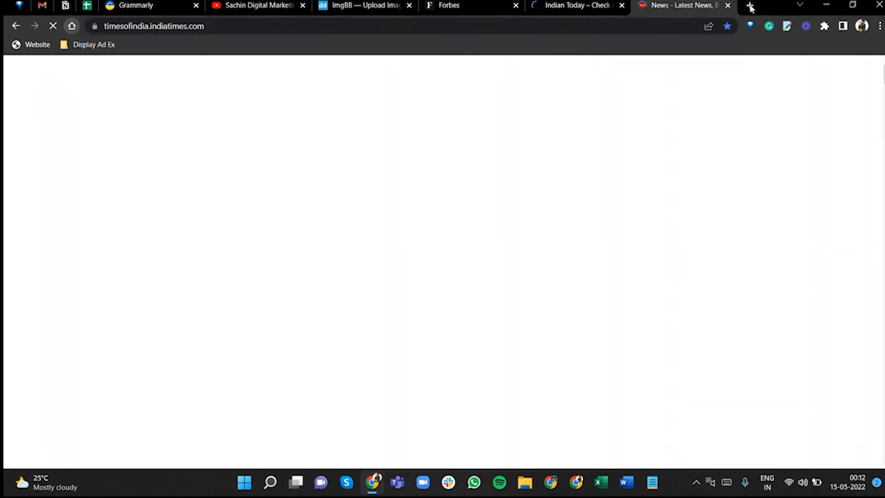
left_click(749, 6)
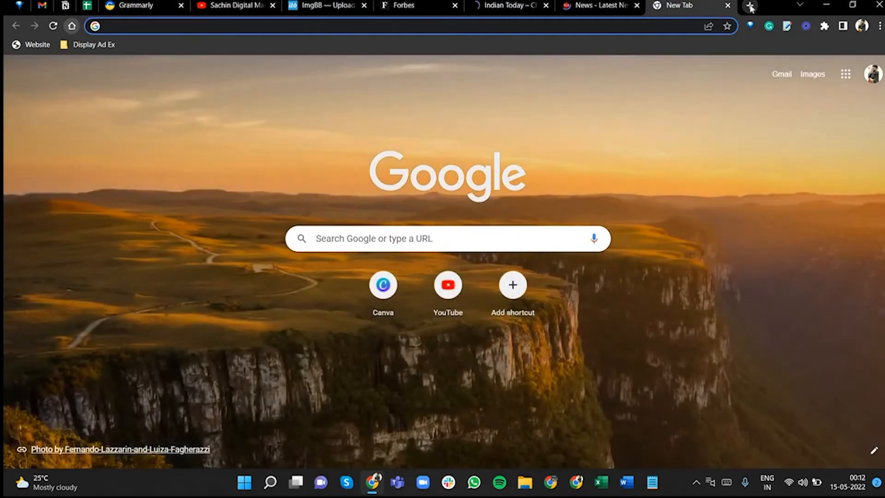
left_click(106, 45)
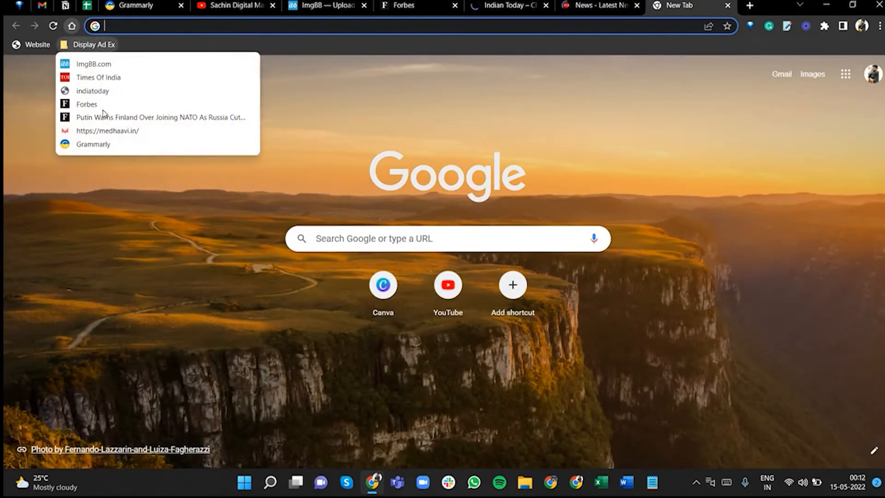
left_click(106, 132)
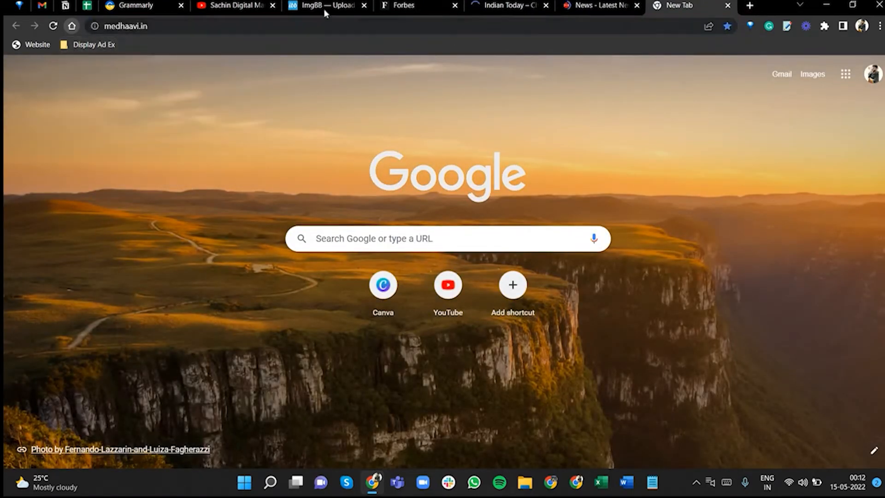
- Compare the Semrush display ads on the Forbes page with those on the ImgBB page
left_click(389, 10)
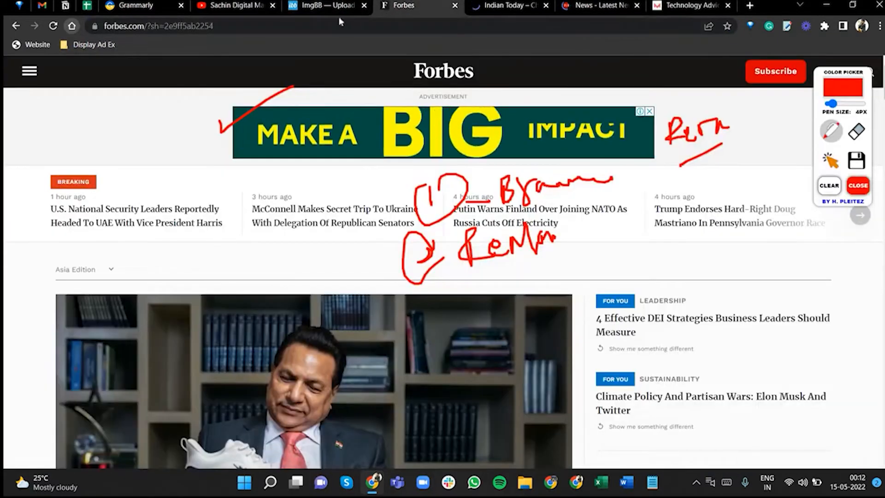
left_click(317, 11)
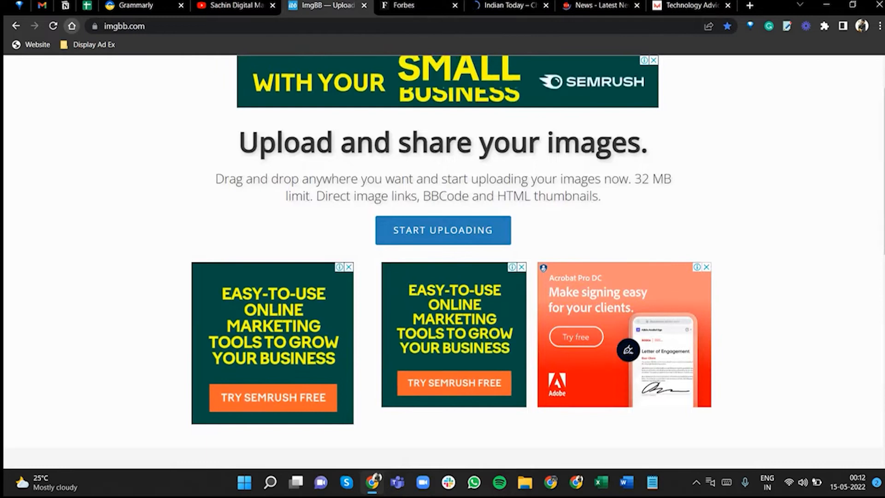
left_click(413, 7)
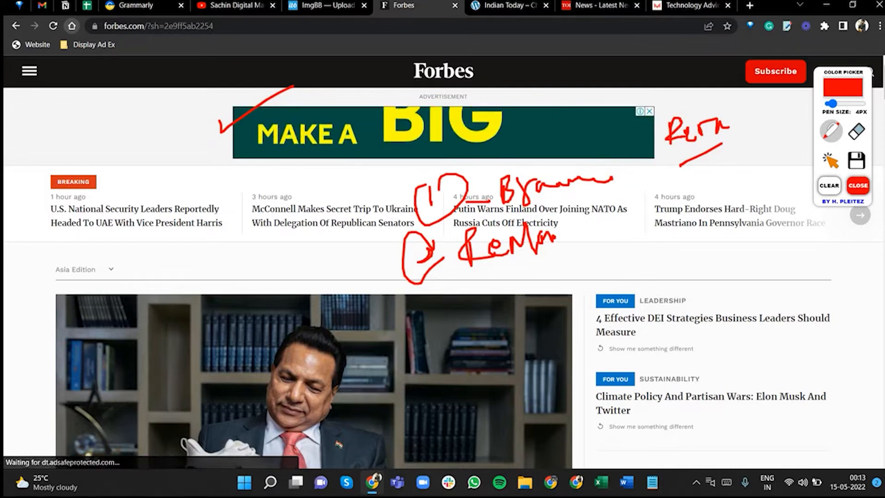
- Examine the display ads placed around and within the indiantoday.in home page
left_click(511, 6)
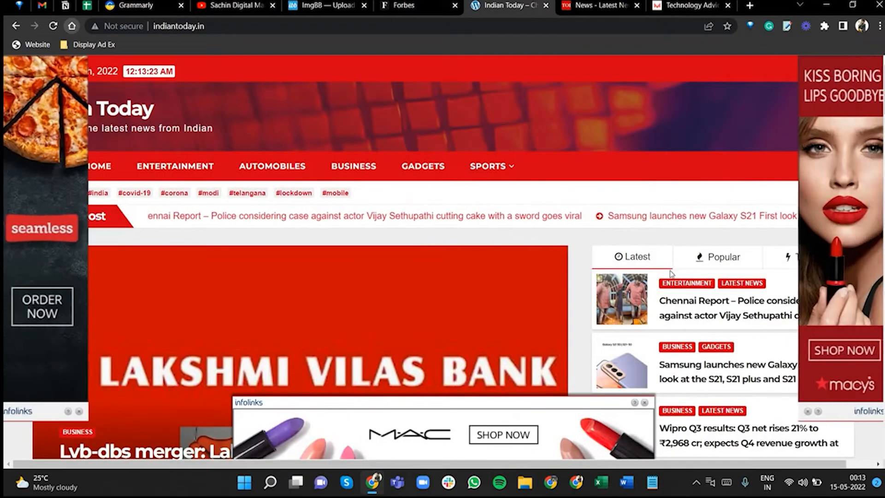
scroll(572, 254, "down", 5)
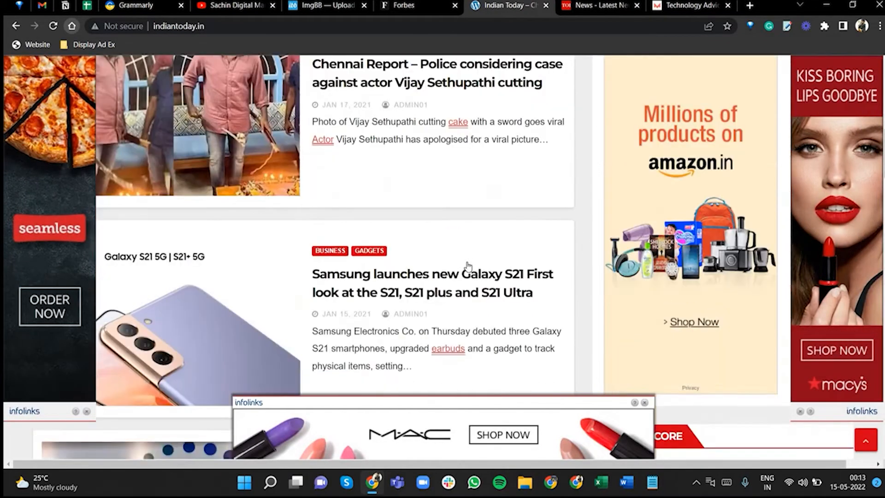
scroll(530, 221, "down", 5)
scroll(183, 88, "down", 8)
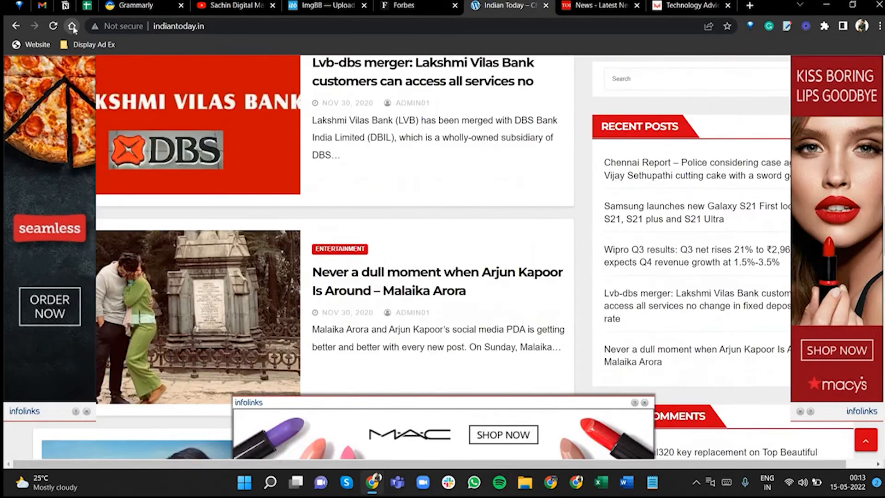
- Replace the indiantoday.in page with the indiatoday site from the Display Ad Ex bookmarks
left_click(72, 26)
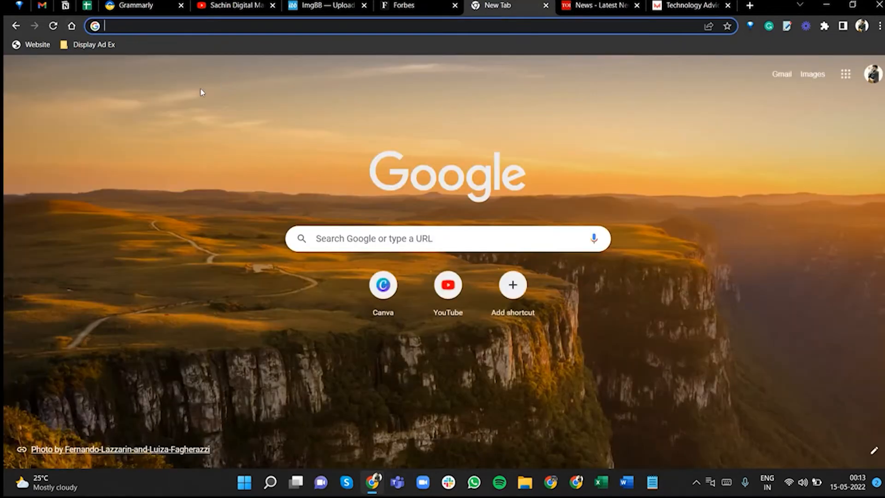
left_click(92, 45)
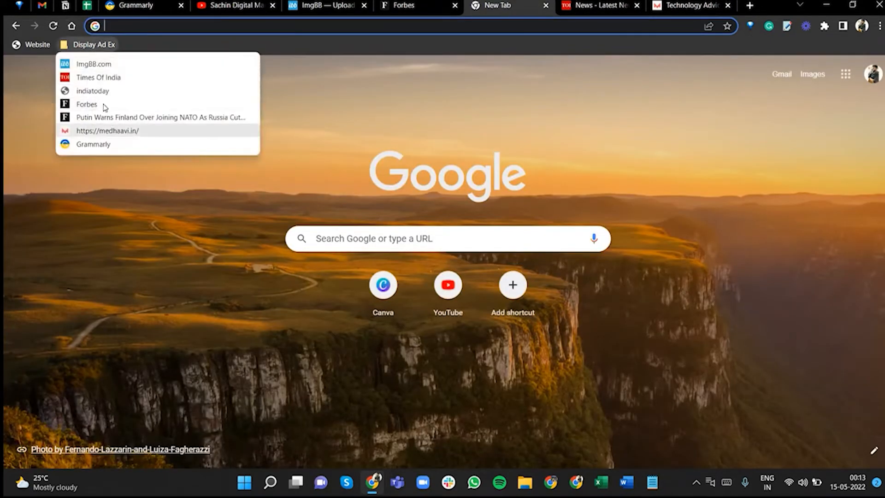
key("Return")
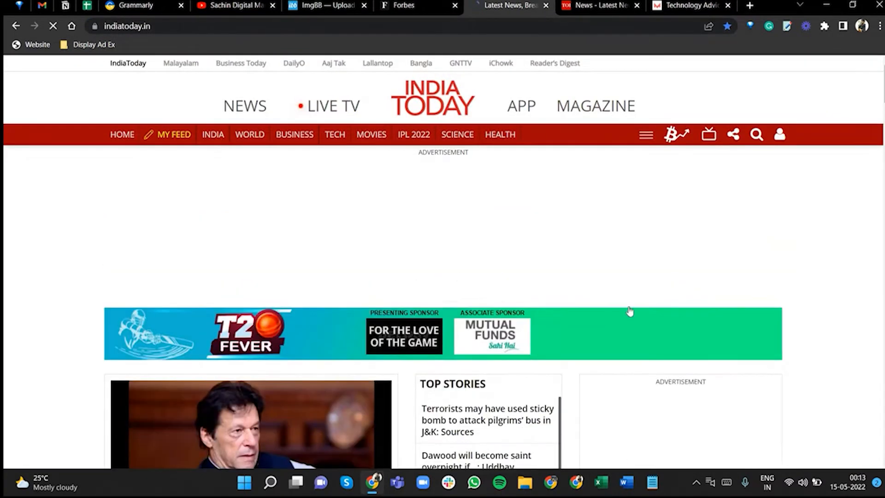
- Circle the farmland ad beside Top Stories on the India Today page in red, then circle its info icon and underline its Advertisement label
scroll(547, 231, "down", 2)
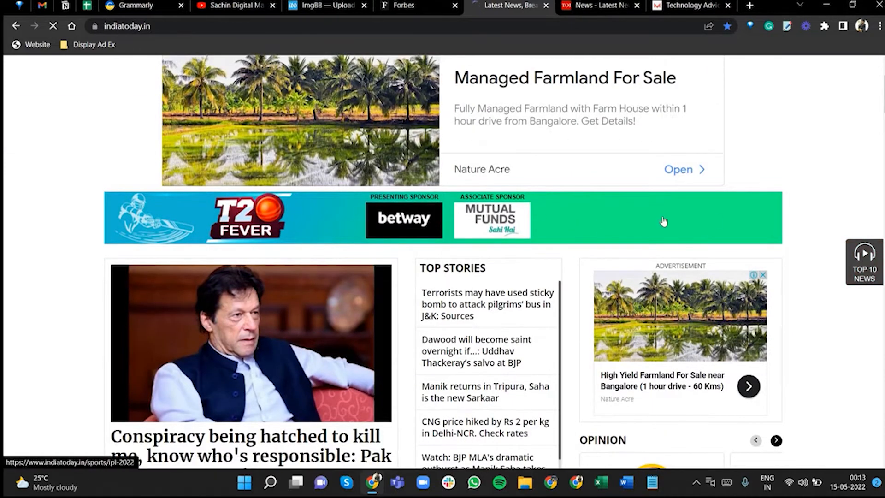
scroll(569, 232, "down", 1)
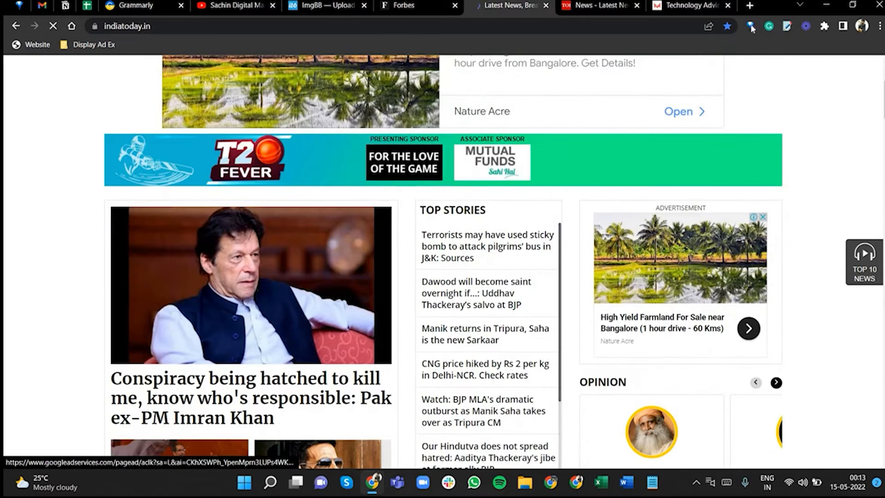
left_click(751, 26)
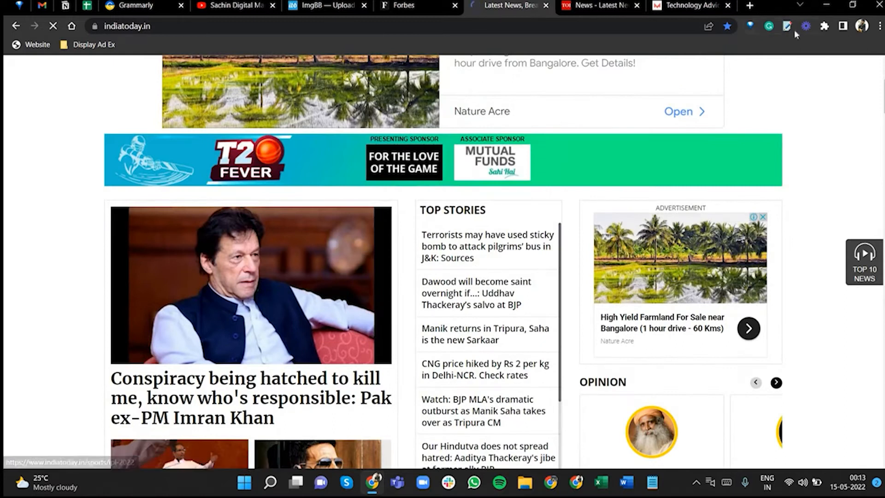
mouse_move(750, 195)
left_mouse_down()
mouse_move(859, 90)
mouse_move(823, 73)
left_mouse_up()
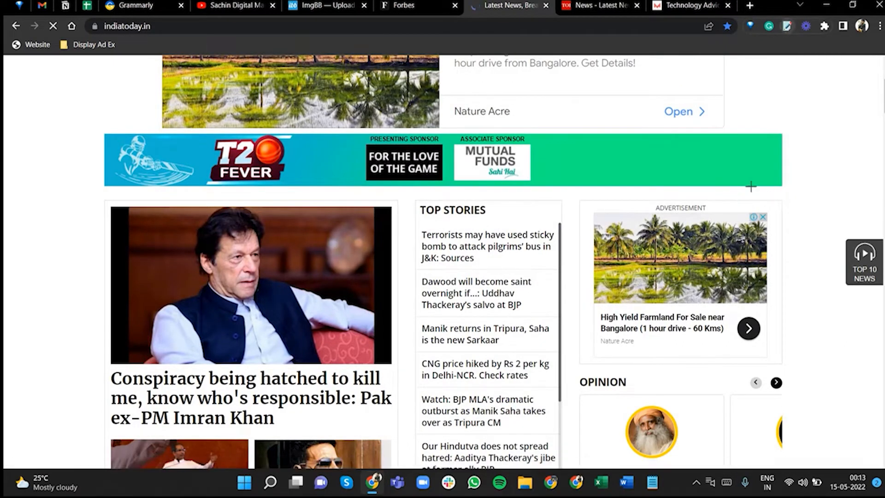
mouse_move(786, 194)
left_mouse_down()
mouse_move(569, 264)
mouse_move(745, 359)
left_mouse_up()
left_click_drag(775, 187, 747, 359)
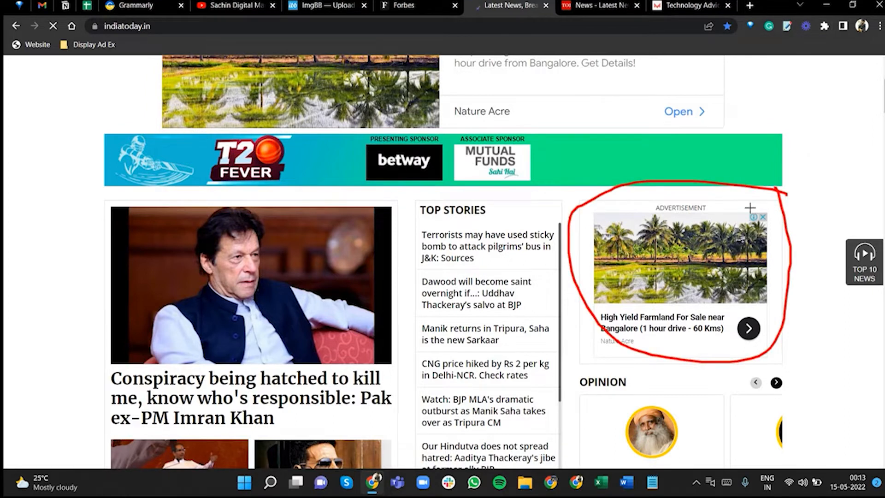
left_click_drag(750, 208, 743, 219)
left_click_drag(654, 211, 718, 212)
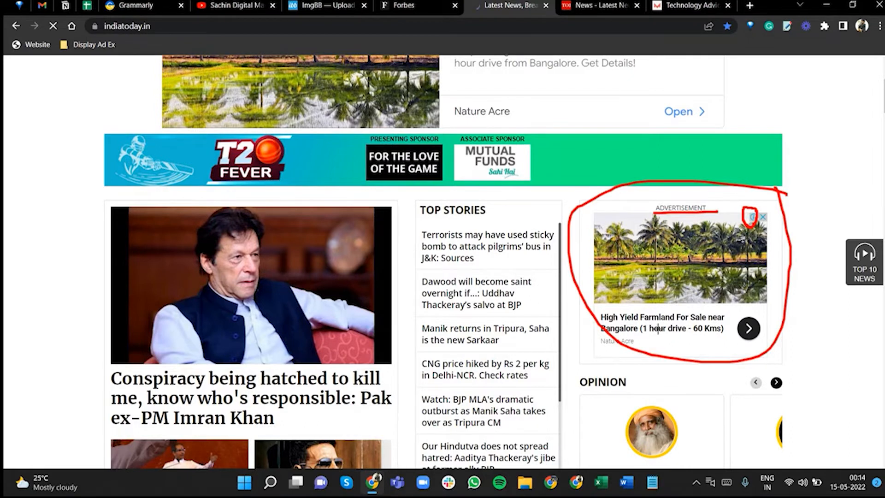
- Find the Norton 360 banner ad above the Business section, circle it in red and mark its ad info icon
scroll(657, 328, "down", 5)
scroll(653, 227, "down", 20)
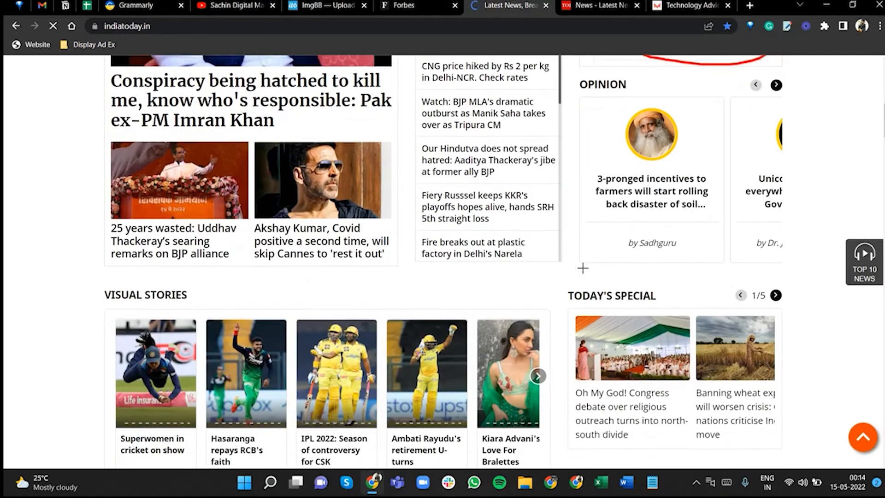
scroll(672, 283, "down", 5)
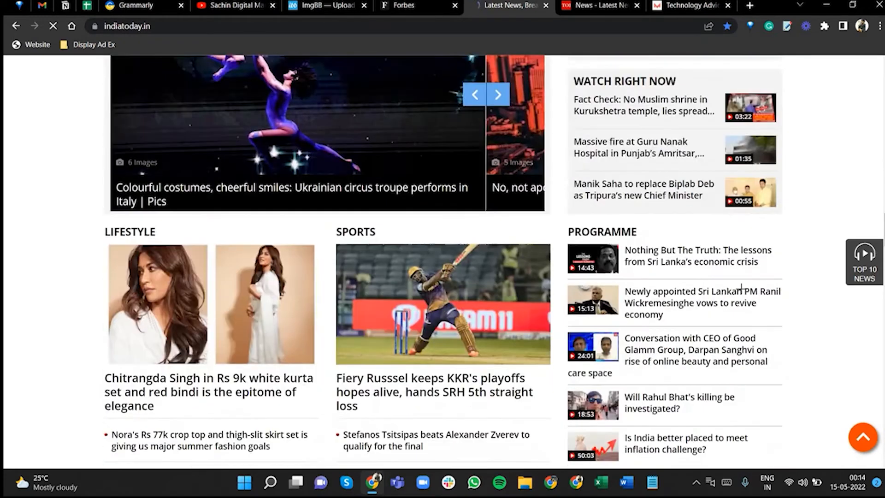
scroll(691, 230, "up", 5)
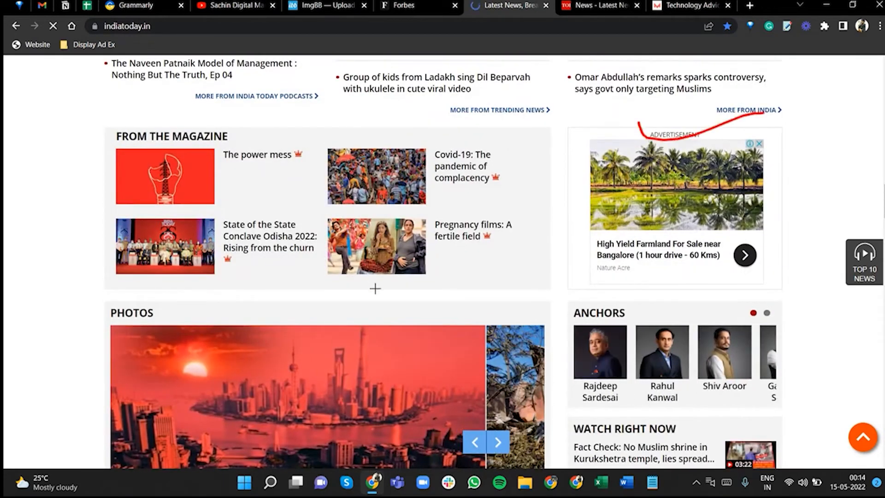
scroll(427, 286, "down", 15)
scroll(851, 299, "down", 4)
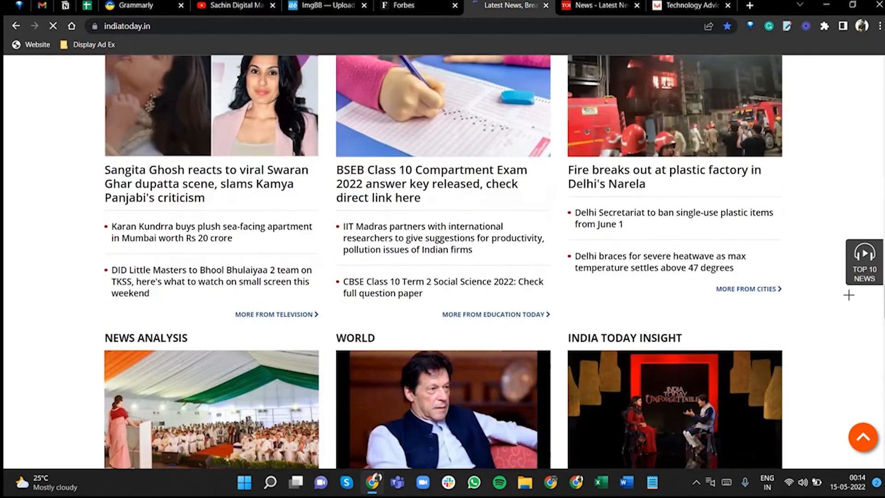
scroll(835, 291, "up", 9)
scroll(618, 288, "down", 9)
scroll(729, 262, "up", 10)
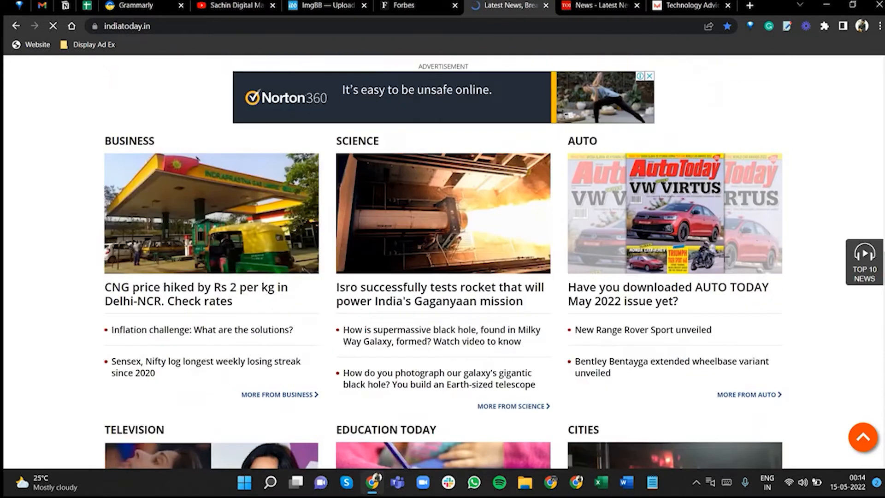
left_click_drag(689, 186, 304, 162)
mouse_move(216, 216)
left_mouse_down()
mouse_move(444, 256)
mouse_move(743, 219)
mouse_move(682, 186)
mouse_move(801, 149)
left_mouse_up()
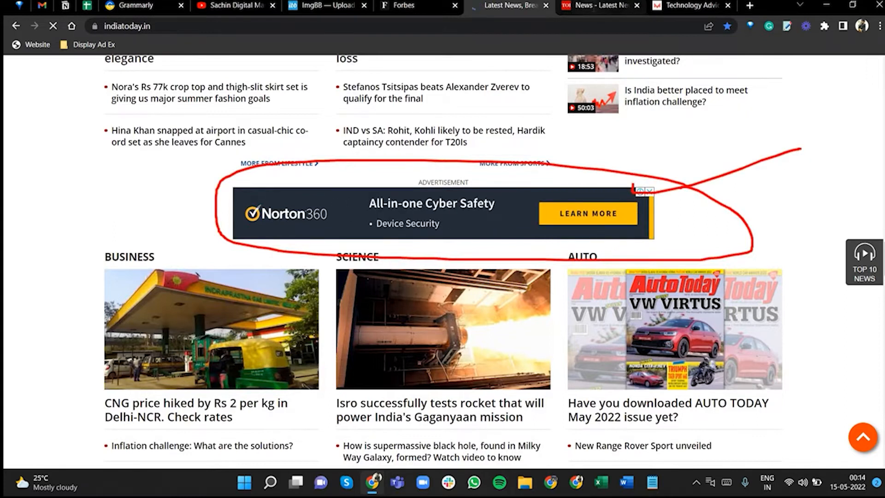
- Examine the Mudrex side ads and the sponsored content on the Times of India home page, and close that page
left_click(592, 7)
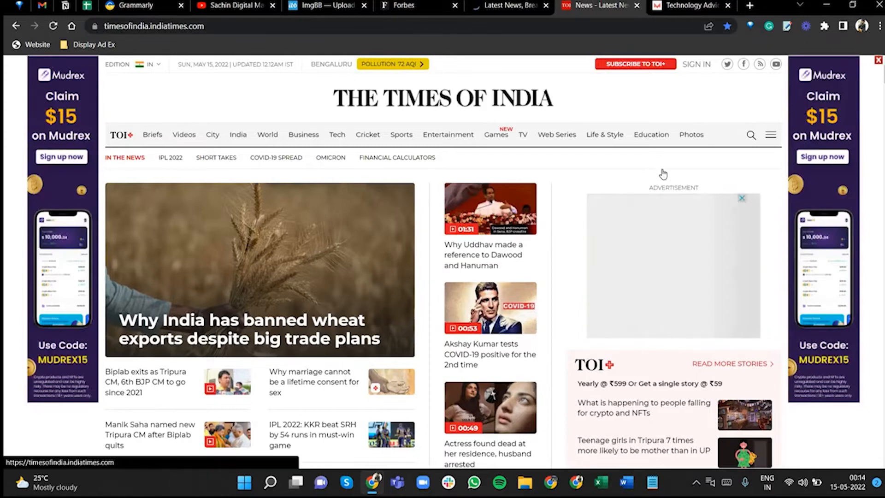
scroll(818, 137, "down", 10)
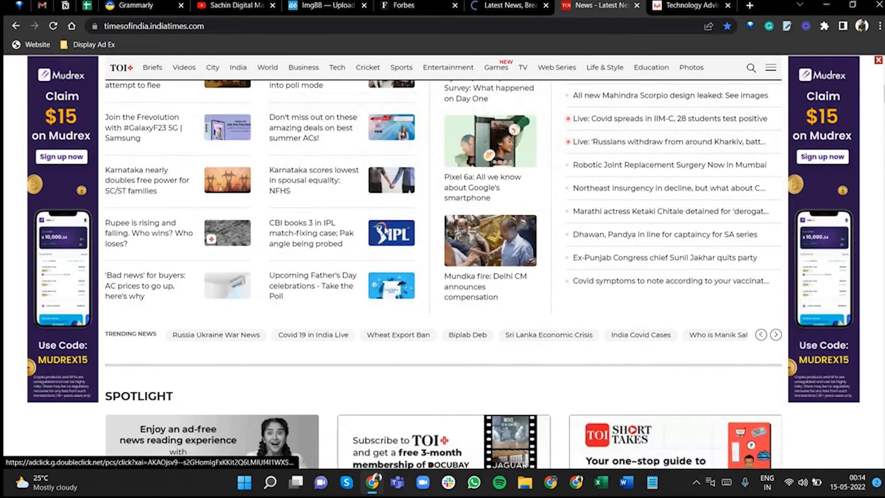
scroll(392, 267, "down", 15)
scroll(398, 275, "down", 15)
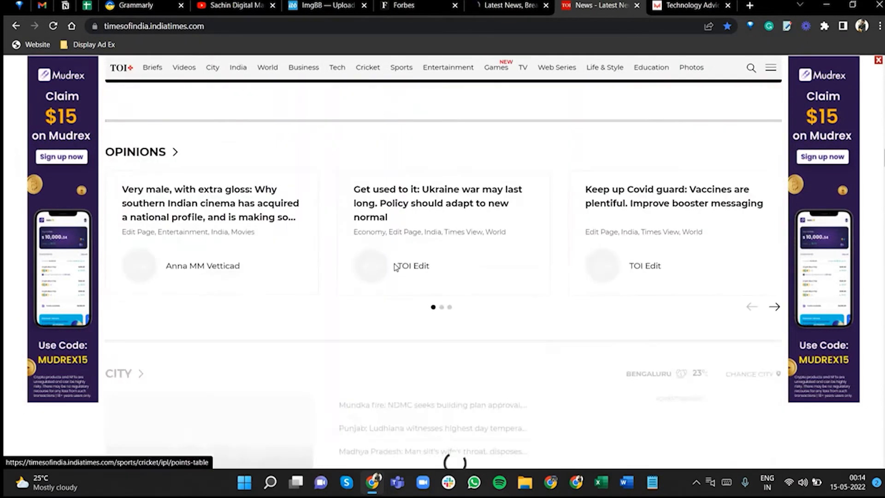
scroll(397, 284, "down", 7)
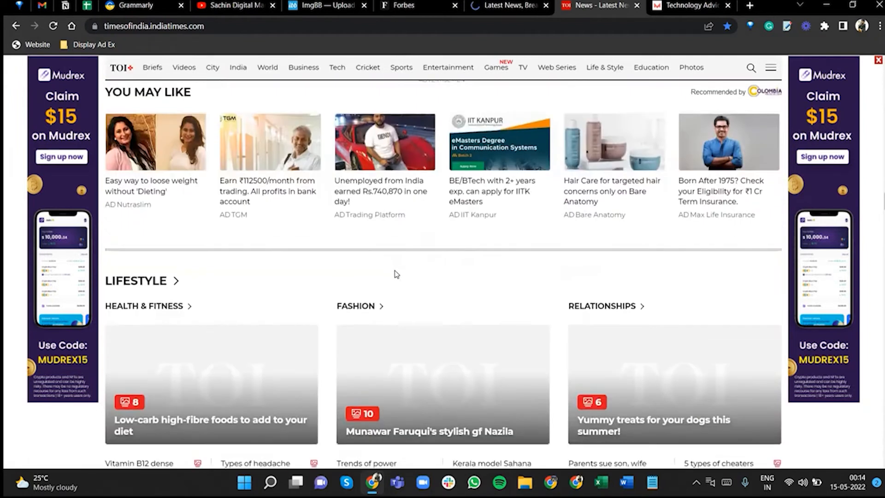
left_click(636, 6)
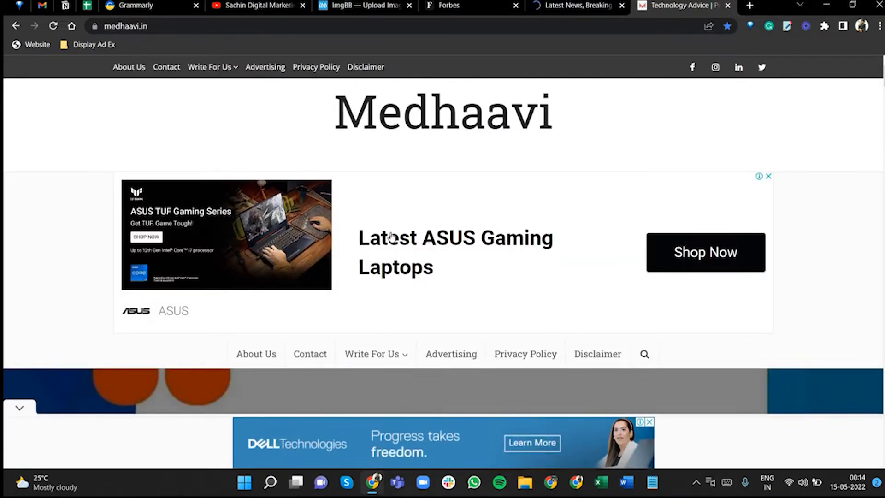
- Examine the display ads on medhaavi.in from the header down to the footer, and return to the start of the page
scroll(518, 272, "down", 10)
scroll(552, 298, "down", 15)
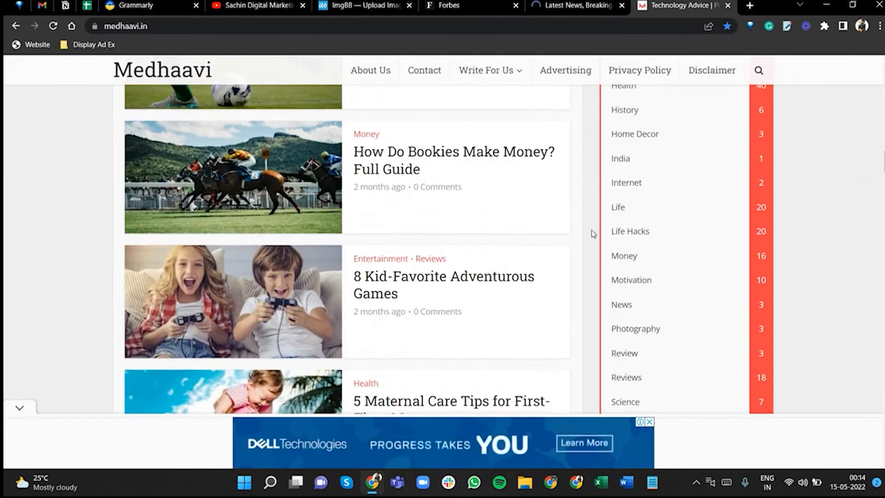
scroll(462, 306, "down", 15)
scroll(435, 307, "down", 15)
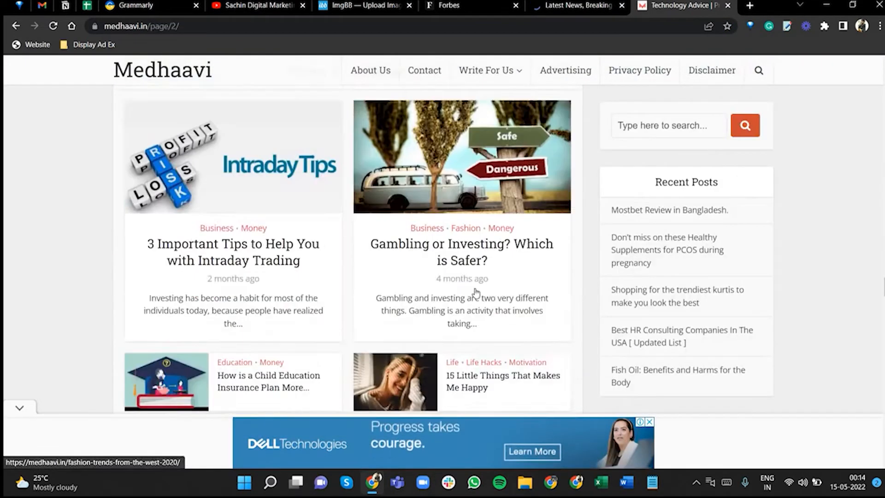
scroll(461, 290, "down", 15)
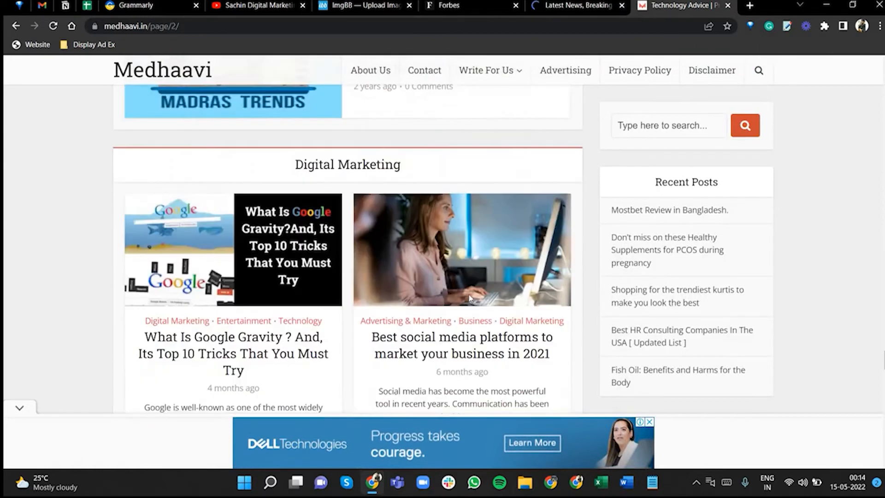
scroll(448, 276, "down", 10)
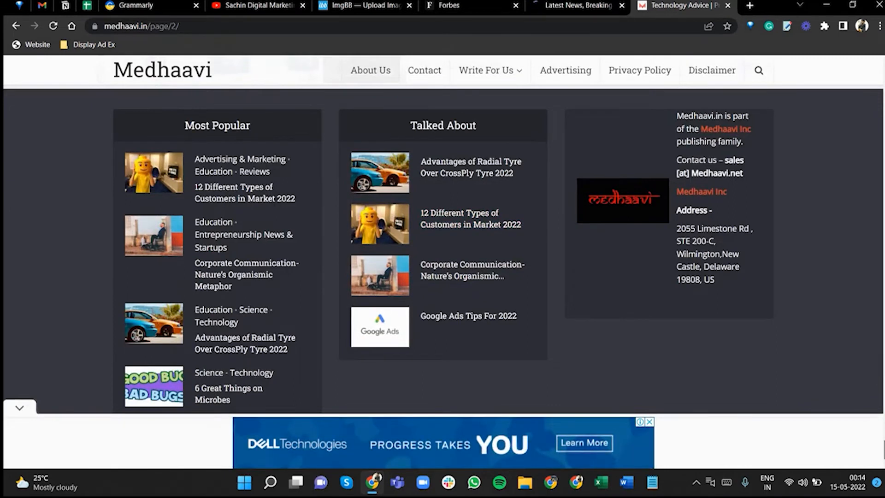
left_click_drag(883, 450, 884, 84)
scroll(239, 302, "up", 1)
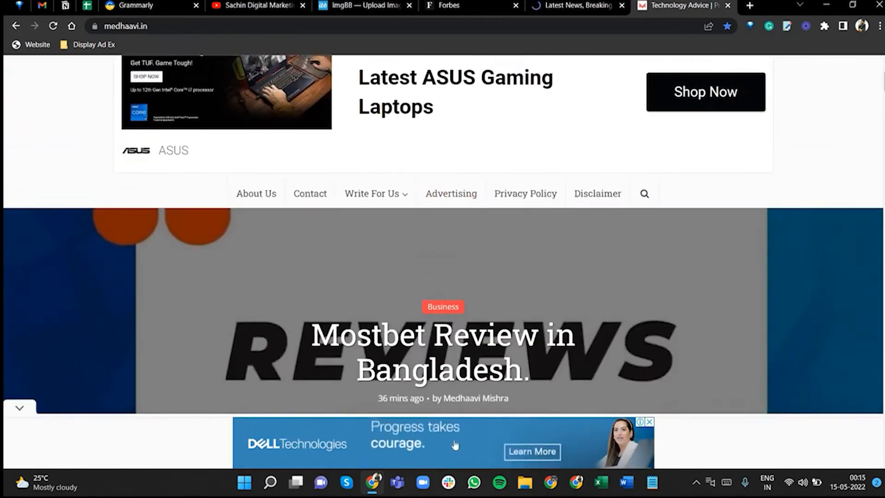
scroll(539, 75, "up", 4)
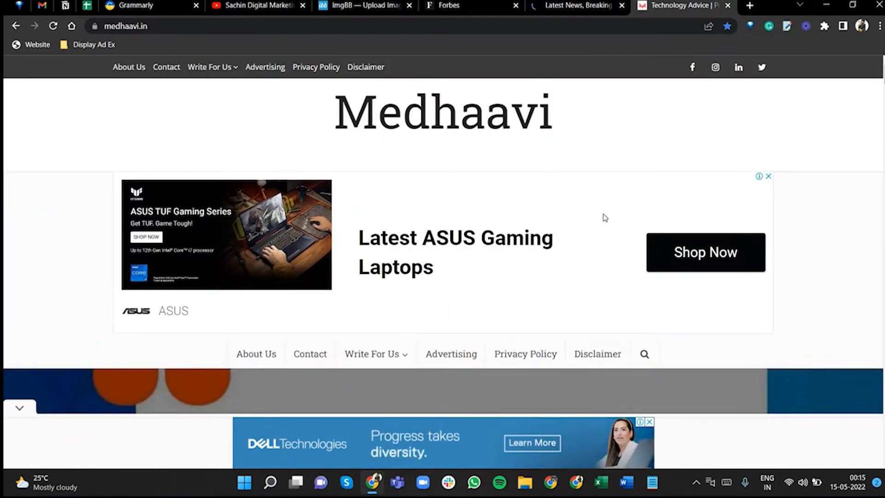
- Close the medhaavi.in, India Today, Forbes and ImgBB example pages
left_click(729, 5)
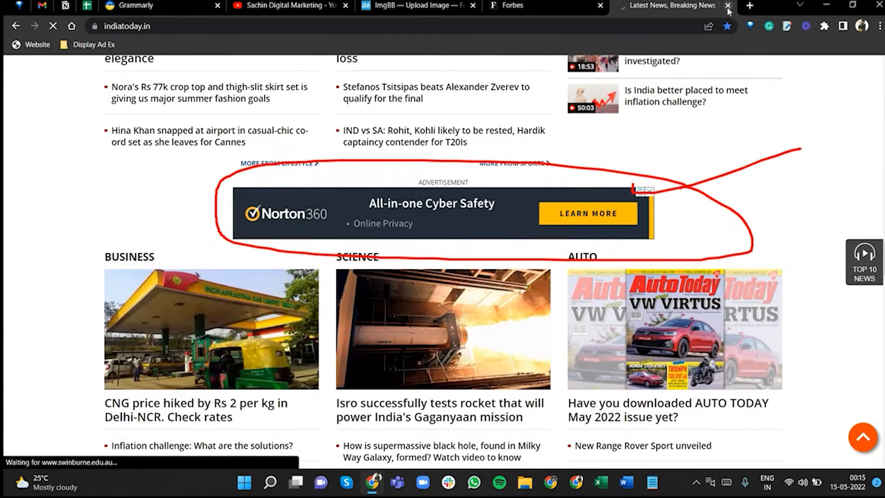
left_click(728, 5)
left_click(643, 5)
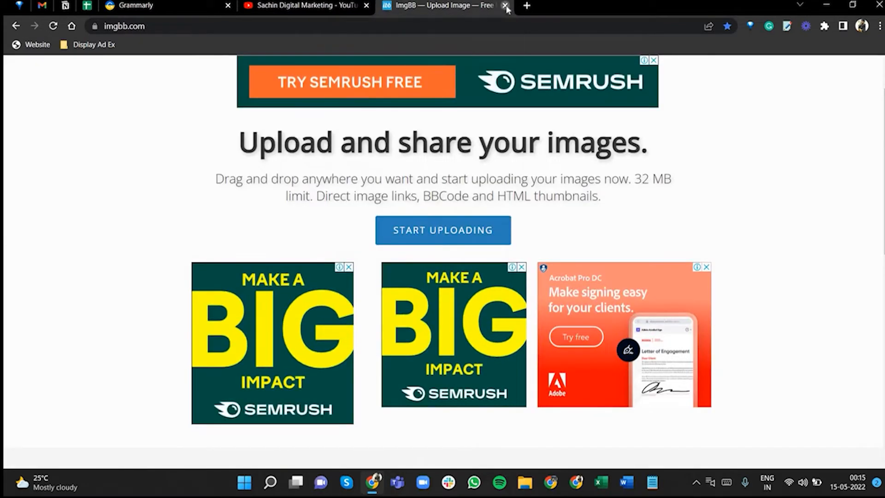
left_click(505, 6)
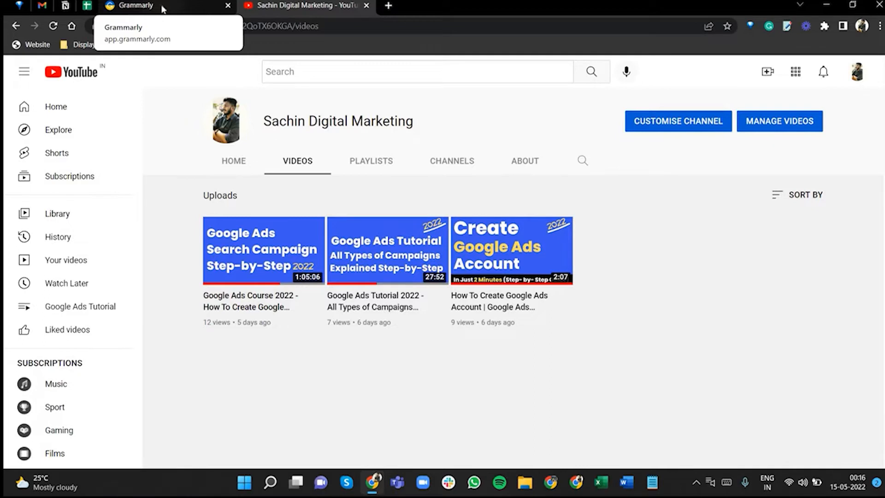
- Return to the Grammarly notes on display ads and remove the red pen annotations and drawing tools
left_click(163, 9)
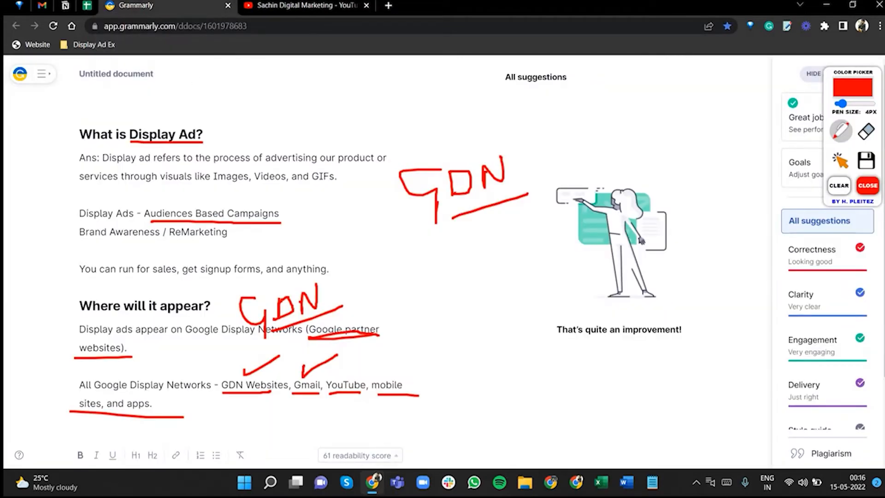
left_click(867, 187)
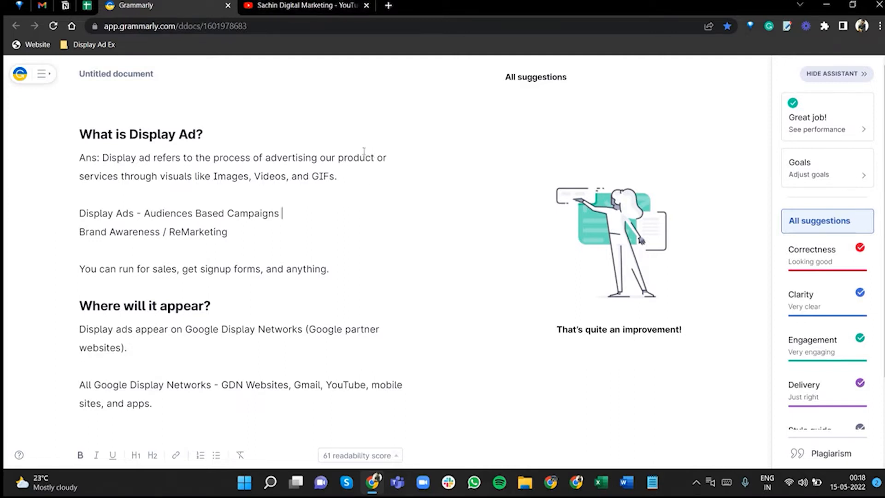
- Open the Google Ads site in a new tab and sign in to the advertising account
left_click(388, 5)
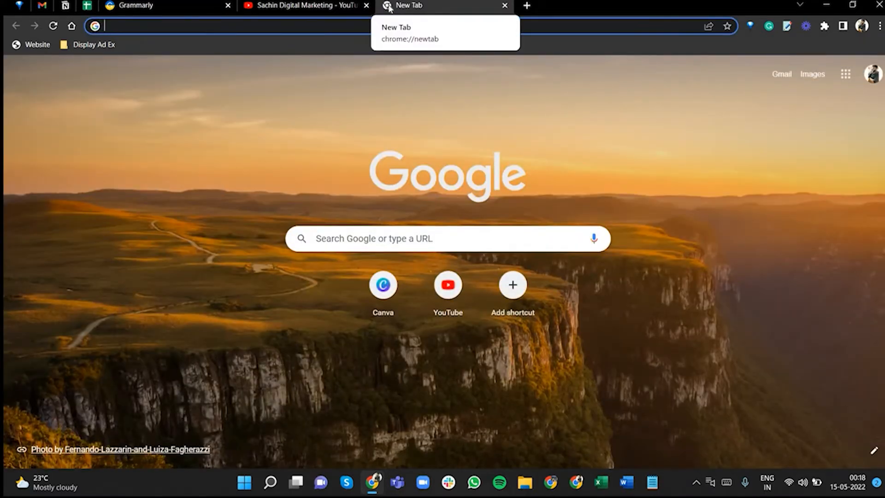
type("ads")
key("Return")
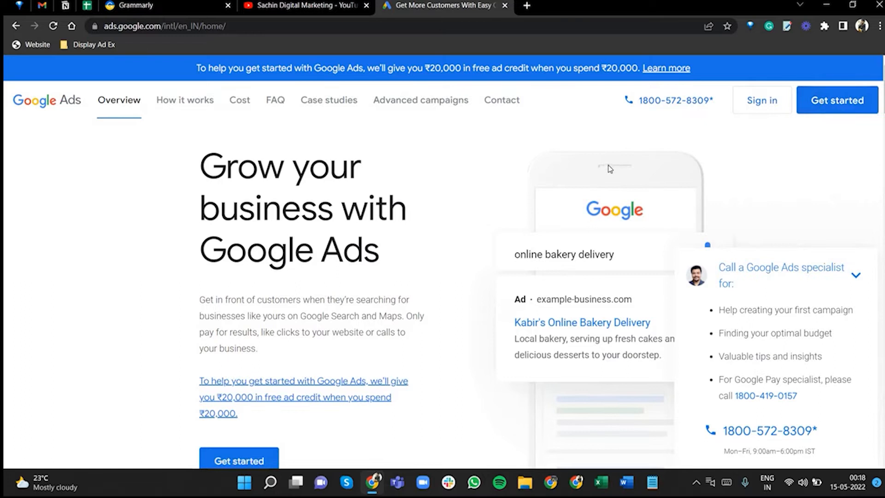
left_click(756, 104)
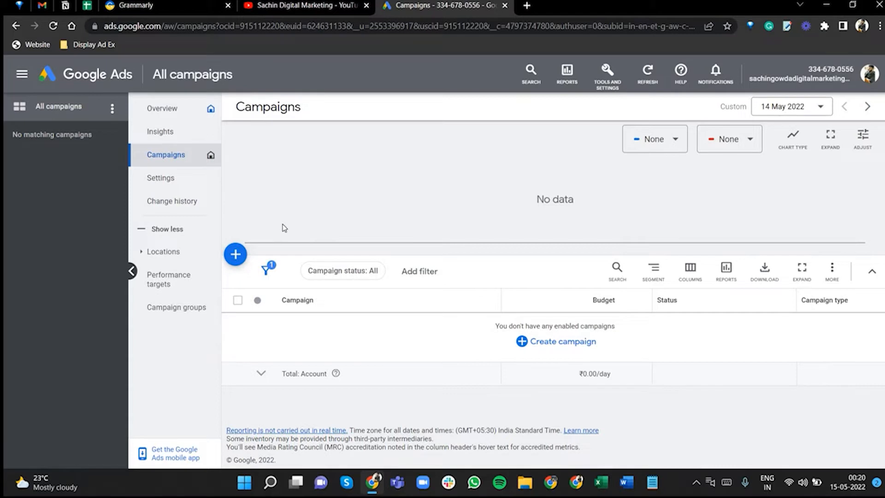
- Start a new campaign from the campaigns list and point out the campaign objective question by briefly highlighting it
left_click(235, 255)
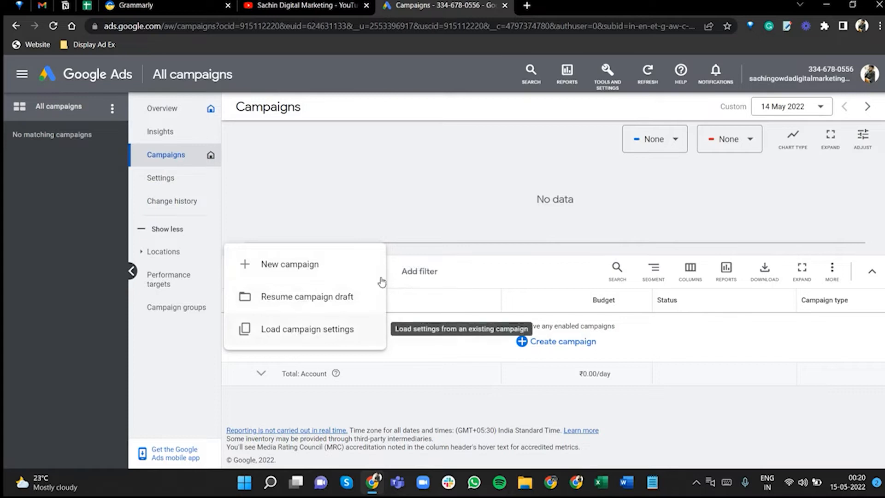
left_click(285, 266)
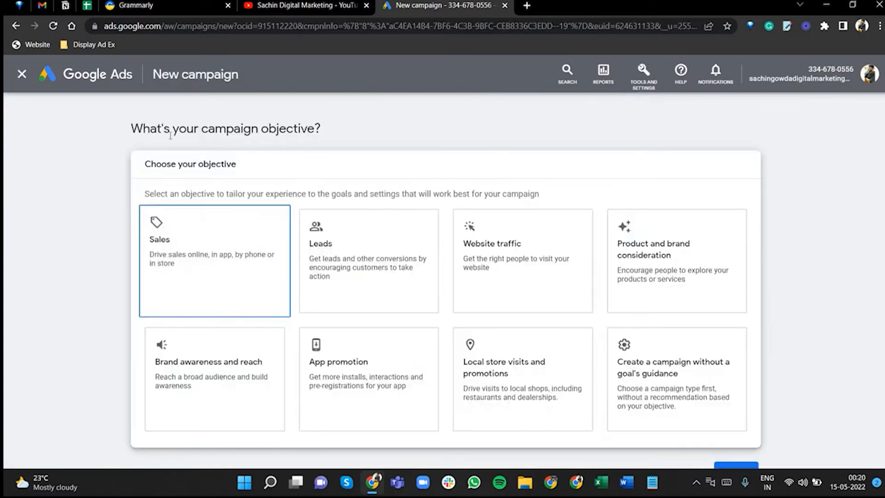
triple_click(289, 123)
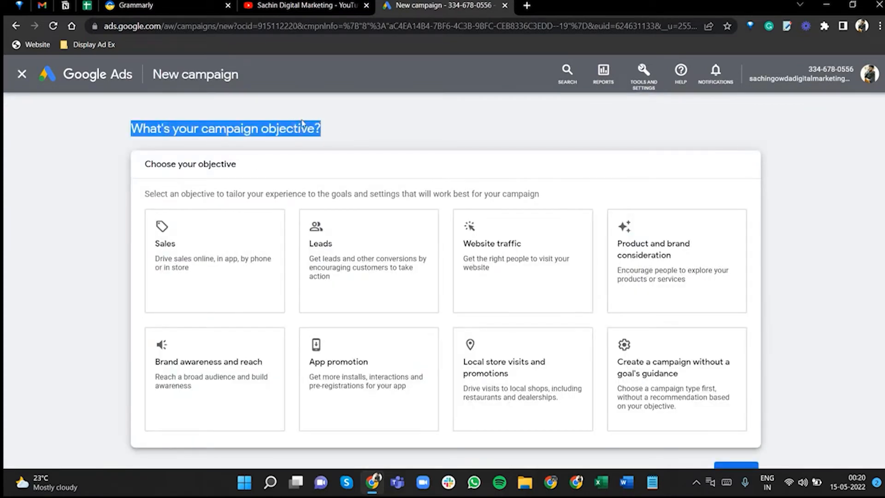
left_click(303, 123)
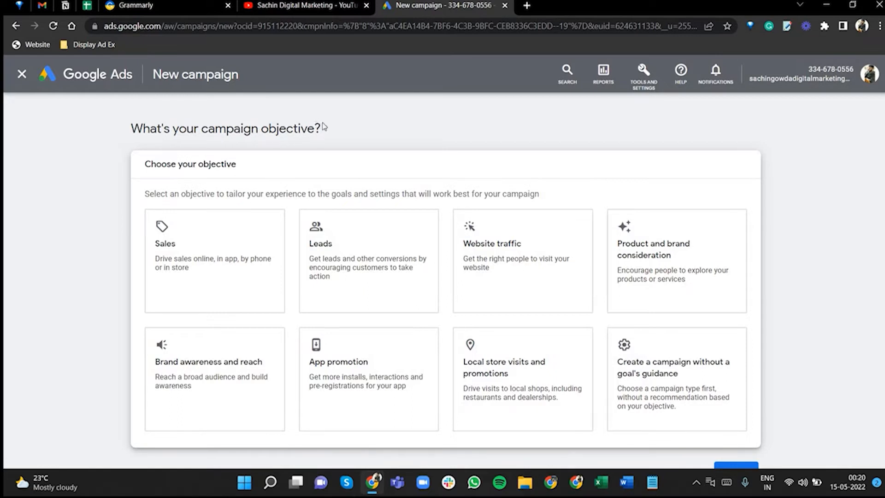
- Go through the campaign objectives, comparing Sales, Leads, Website traffic, Product and brand consideration, Brand awareness and reach, and App promotion
left_click(261, 254)
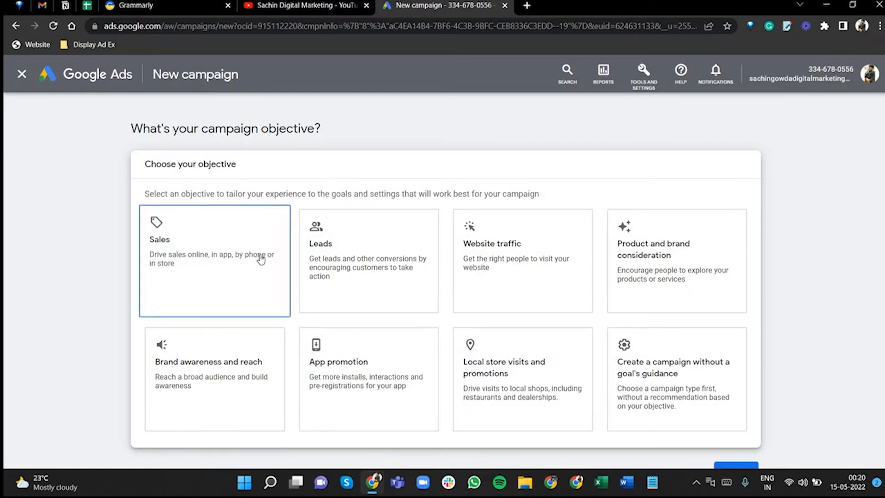
left_click(369, 251)
left_click(507, 255)
left_click(673, 263)
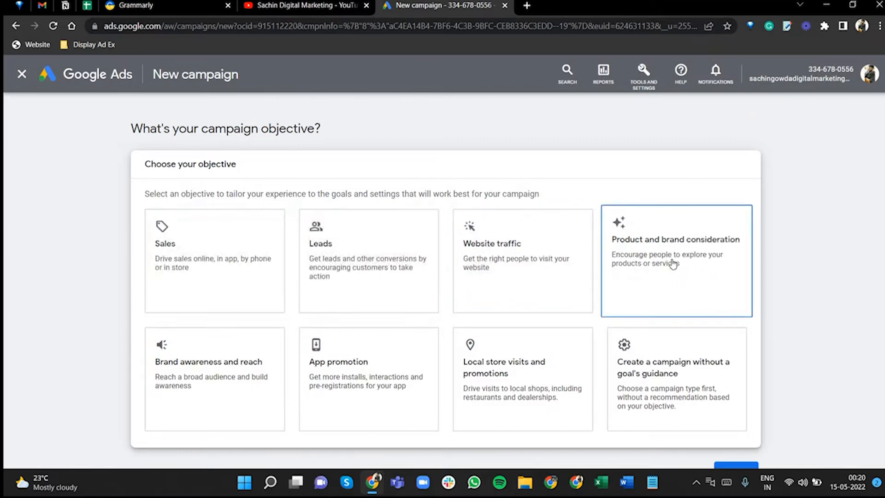
left_click(195, 392)
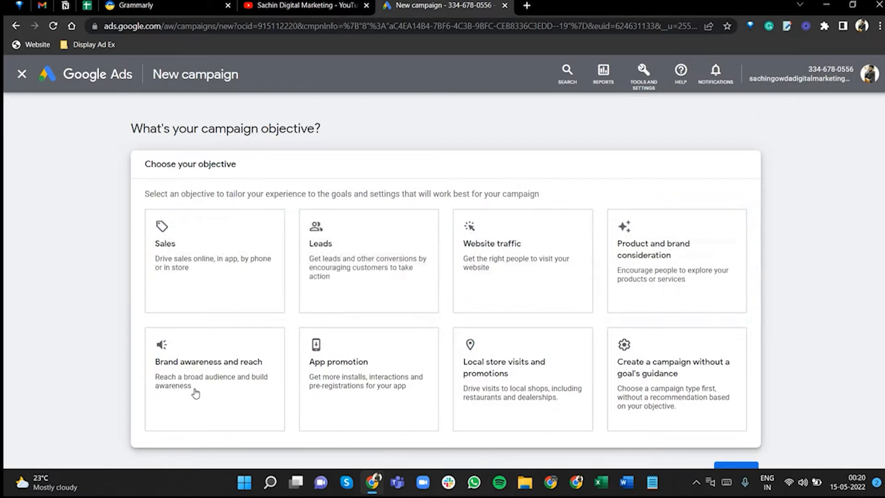
left_click(368, 393)
left_click(369, 259)
left_click(241, 228)
left_click(364, 239)
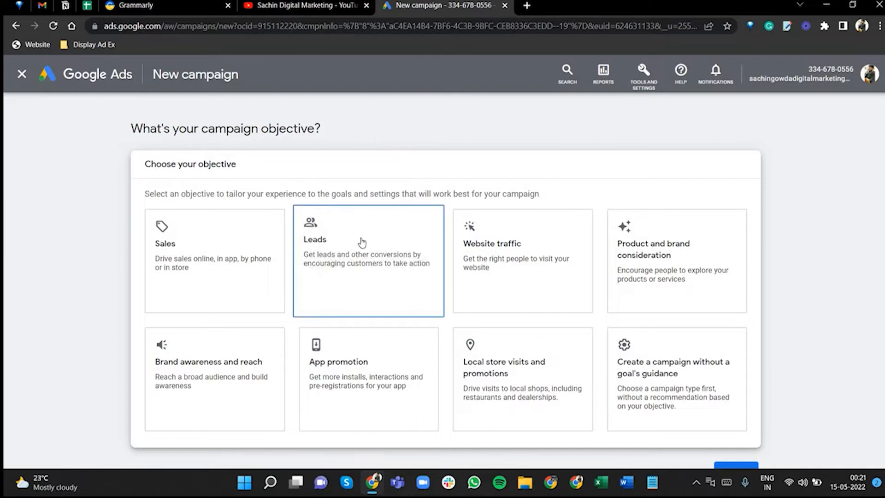
left_click(525, 265)
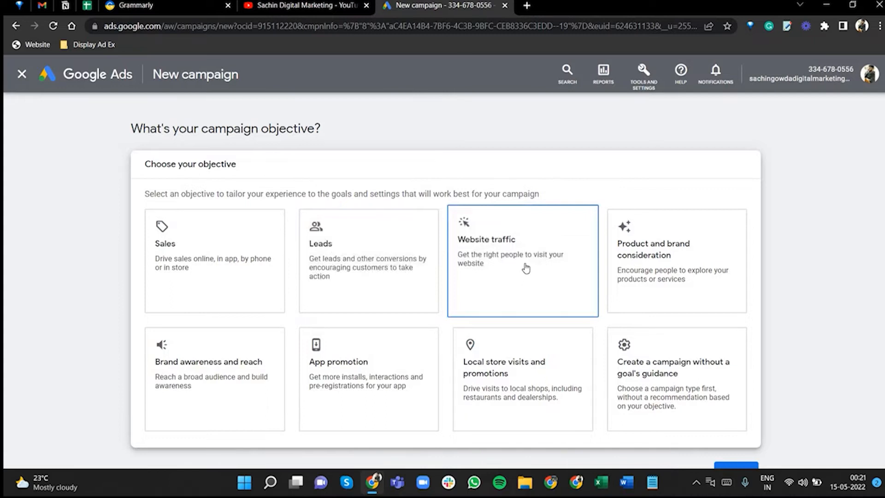
left_click(613, 271)
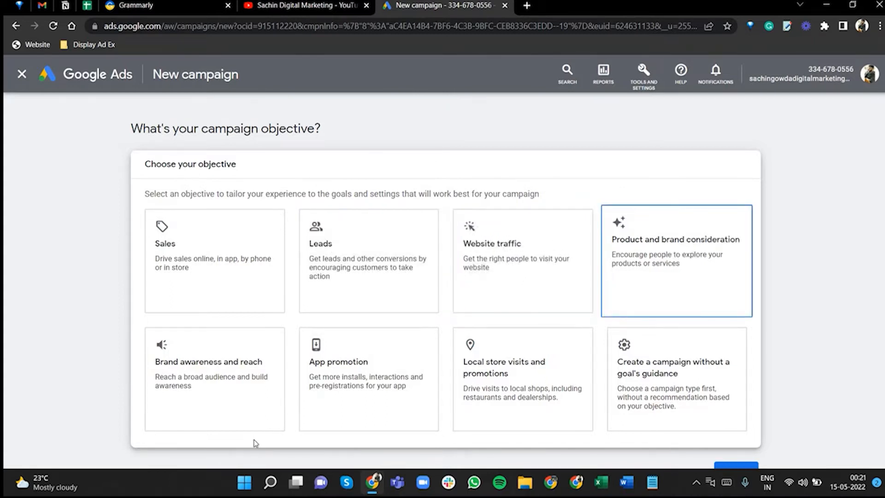
left_click(245, 406)
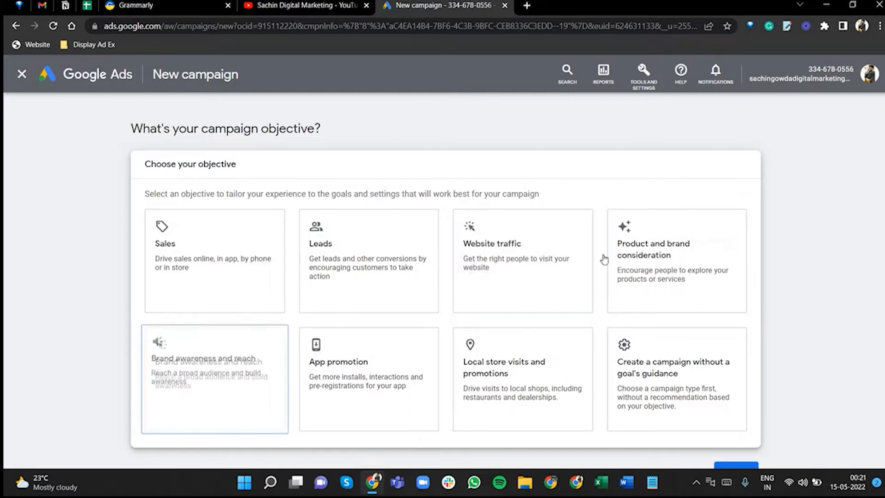
left_click(695, 273)
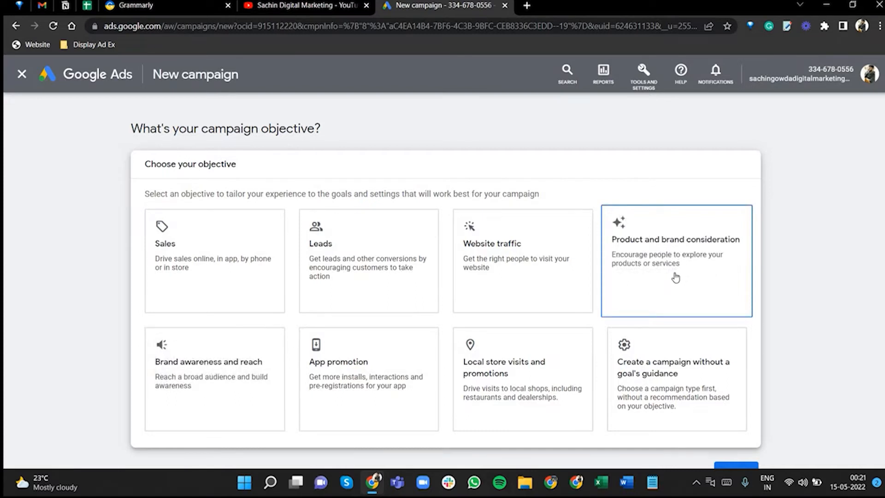
left_click(192, 388)
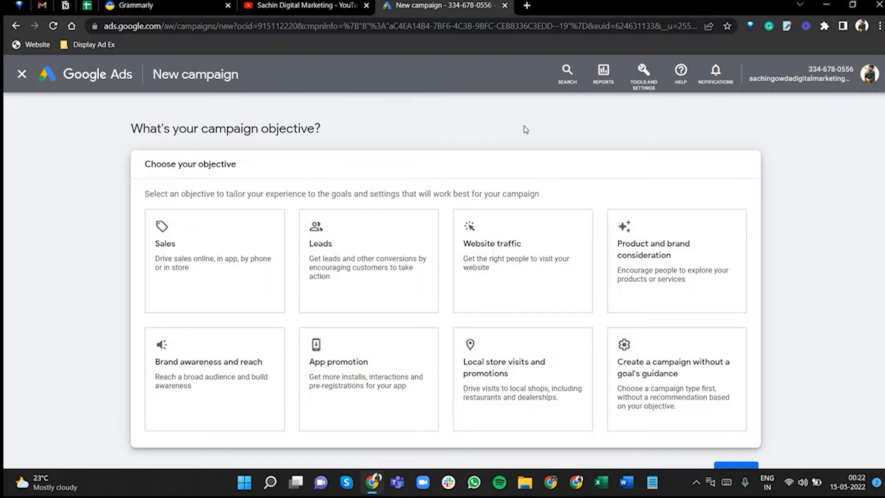
- Choose the Leads objective and the Display campaign type, considering Search and Performance Max before settling on Display
left_click(400, 231)
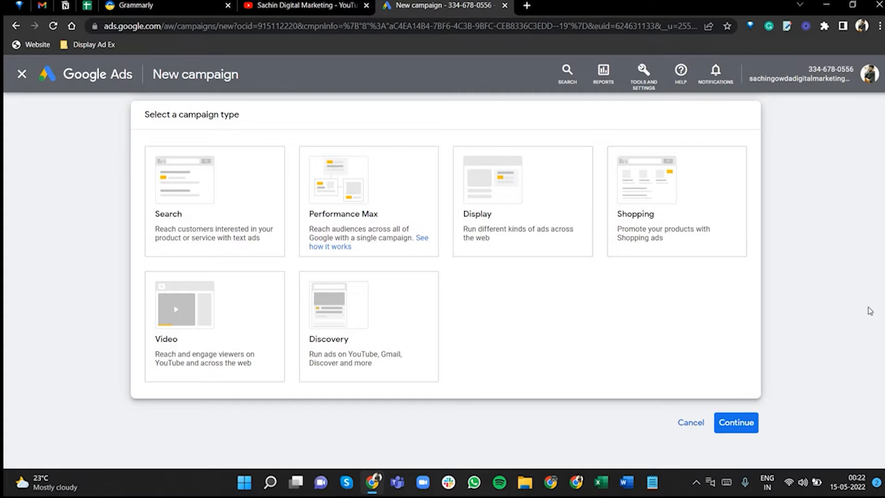
left_click(222, 220)
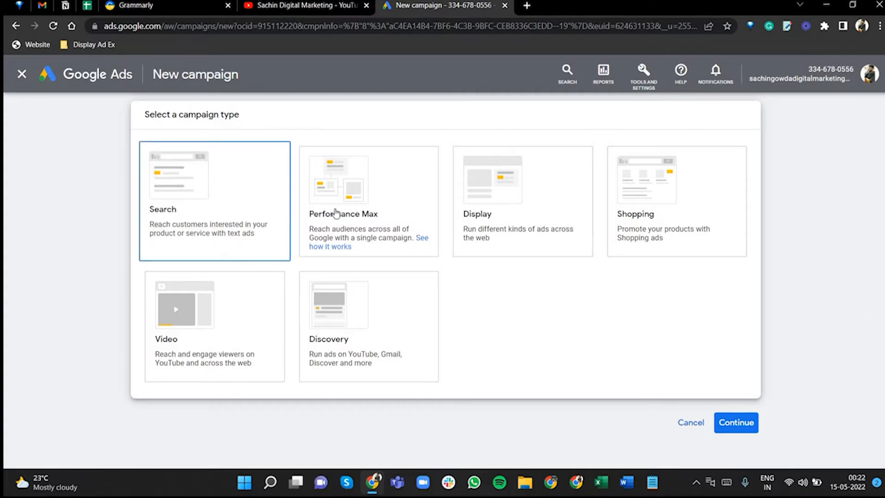
left_click(336, 213)
left_click(507, 227)
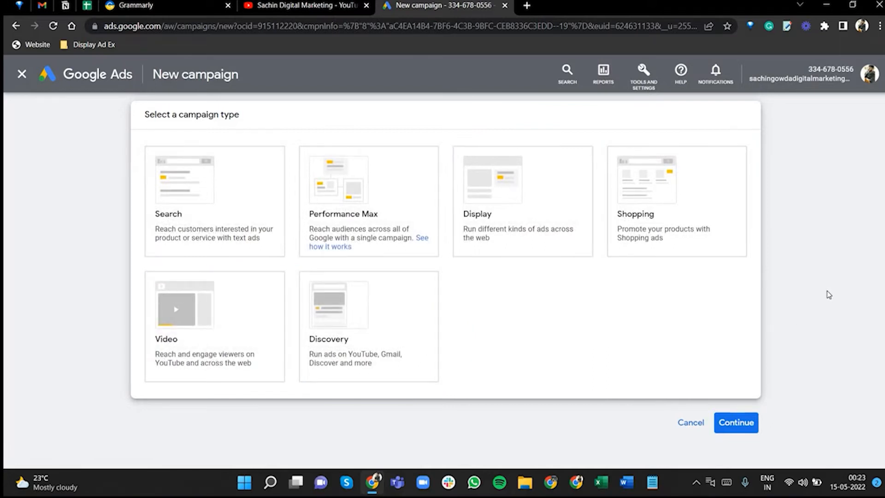
left_click(482, 198)
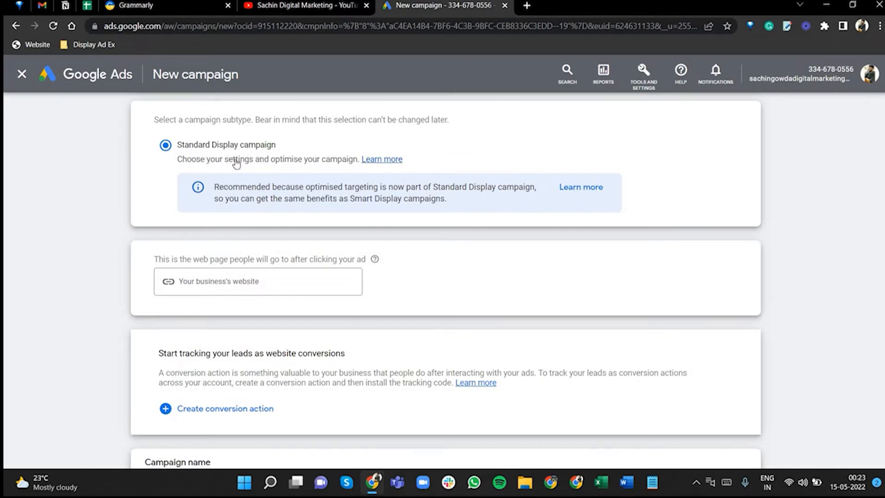
- Enter the business's own website address as the web page people reach after clicking the ad
left_click(210, 284)
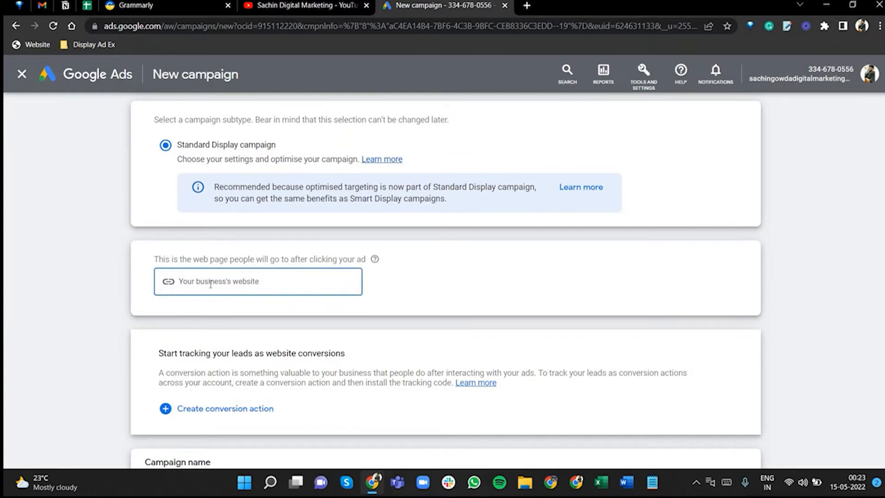
type("sachingowda.com")
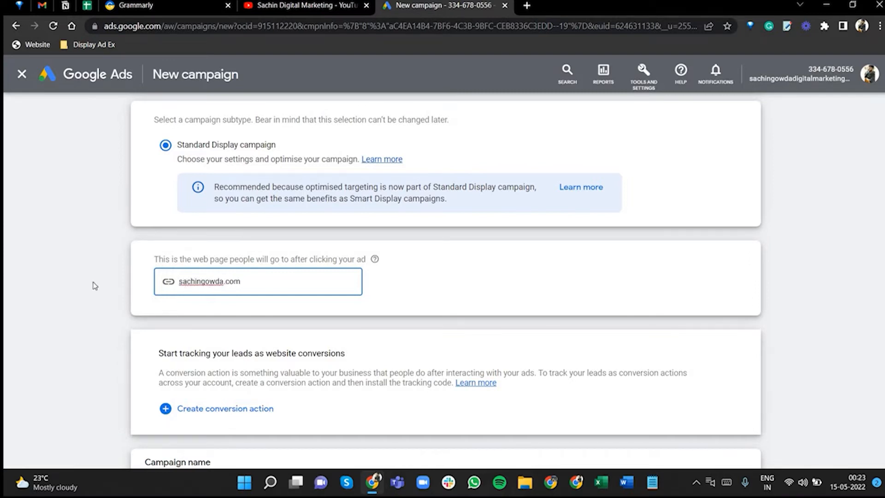
left_click(510, 257)
- Point out the option to track leads as website conversions by briefly highlighting its heading
scroll(511, 262, "down", 4)
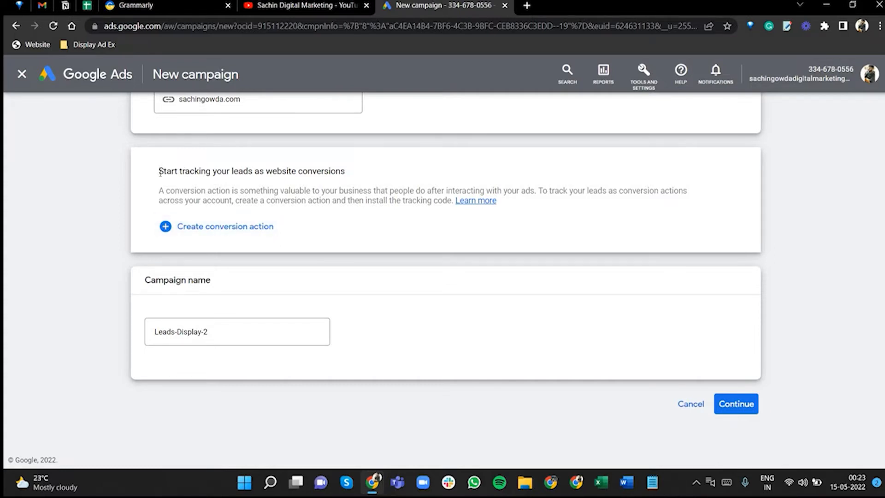
left_click_drag(160, 172, 309, 171)
left_click(309, 171)
left_click_drag(163, 171, 309, 180)
left_click(308, 180)
- Rename the campaign with the owner's first name, "website", the campaign details and "15th-may", and continue to the campaign settings
left_click_drag(217, 330, 158, 331)
left_click(226, 334)
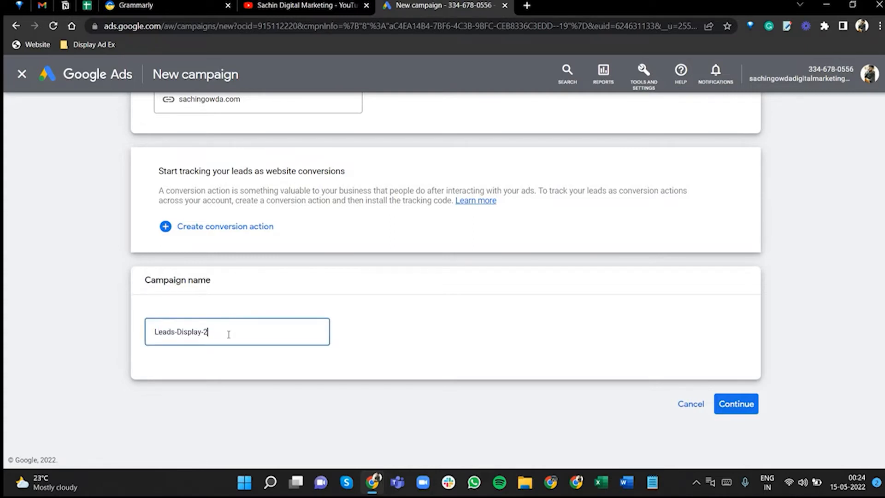
key("ctrl+a")
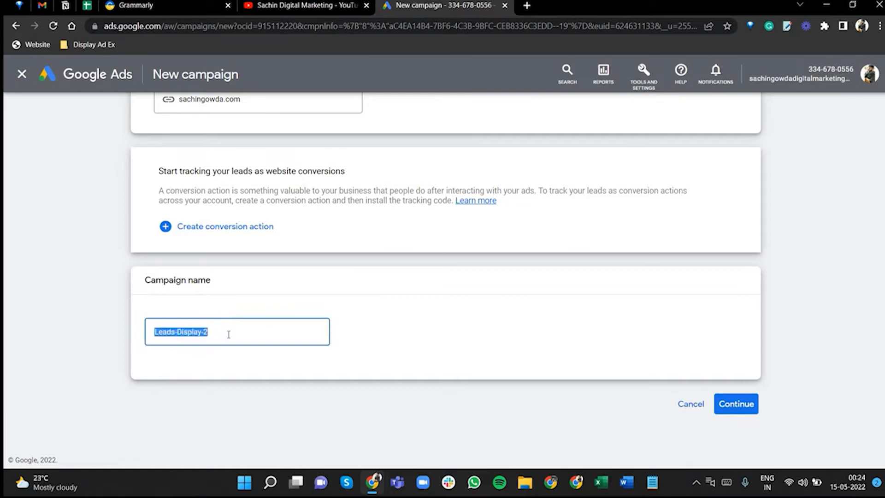
key("BackSpace")
type("Sachin_website_")
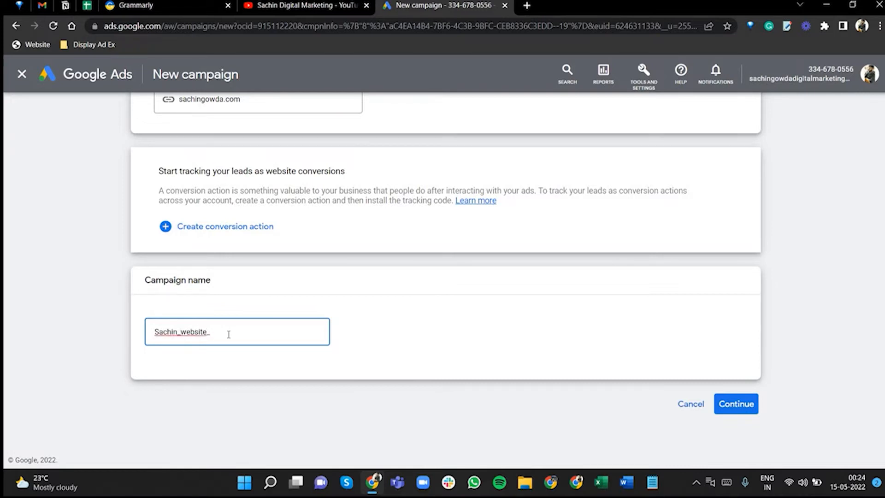
type("Le")
type("ay_15th-may")
left_click(735, 407)
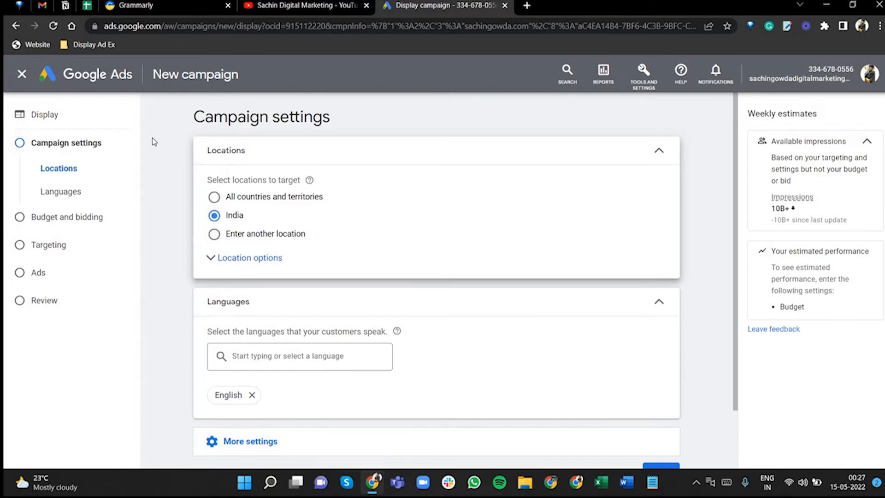
- Expand the location options to show the target and exclude choices
left_click(236, 268)
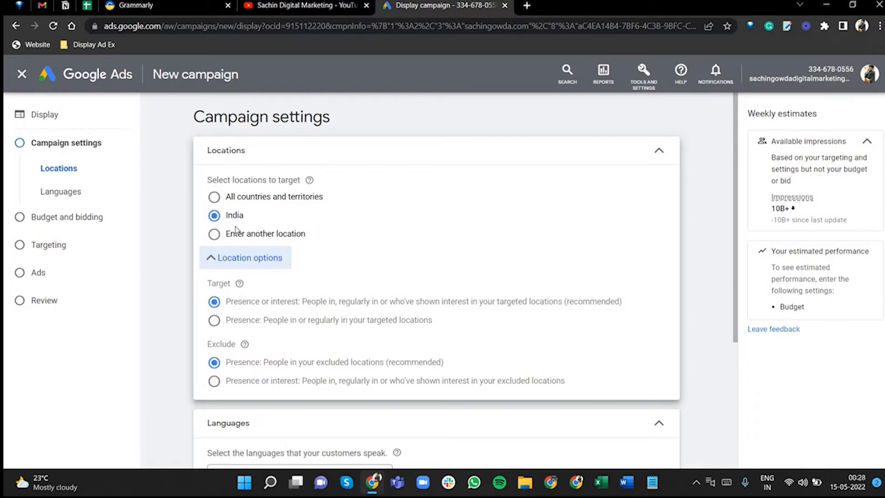
- Try targeting Mumbai, Maharashtra, India as another location, and return the location targeting to India
left_click(258, 236)
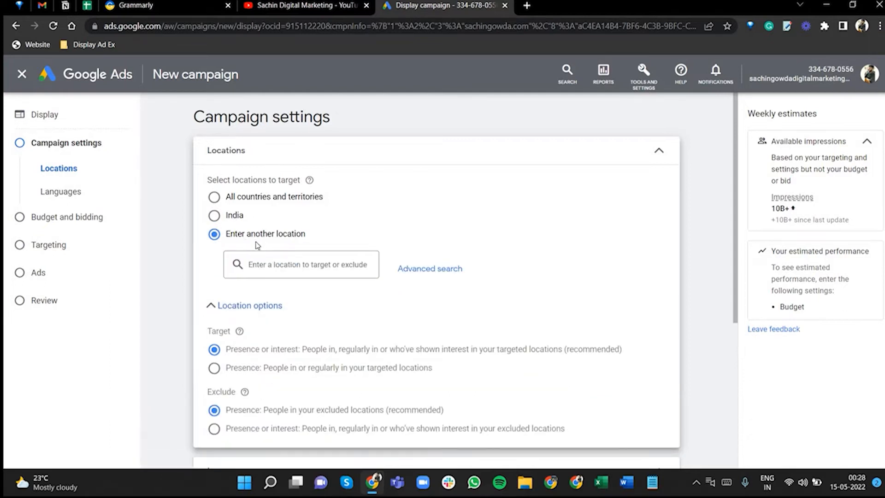
left_click(303, 267)
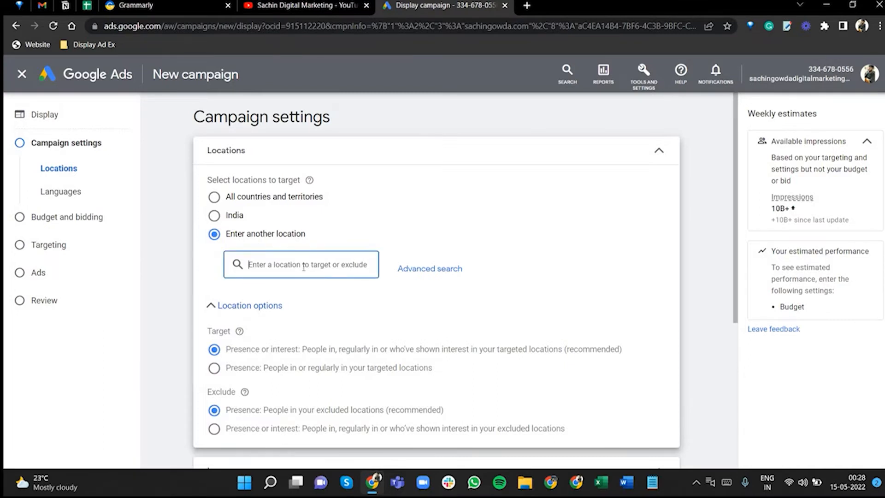
type("mu")
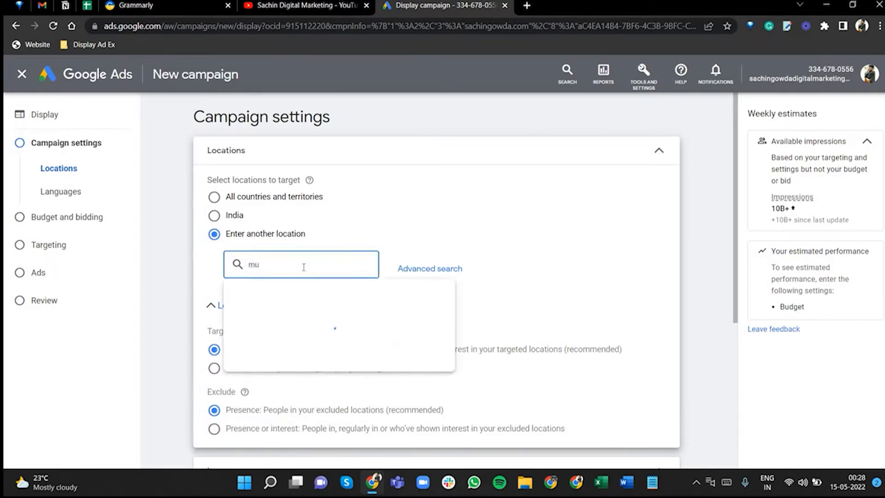
type("mbai")
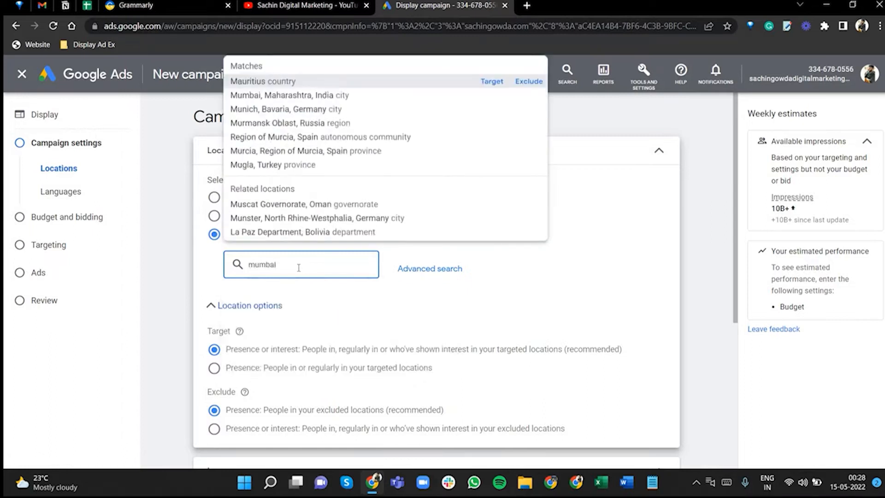
left_click(492, 82)
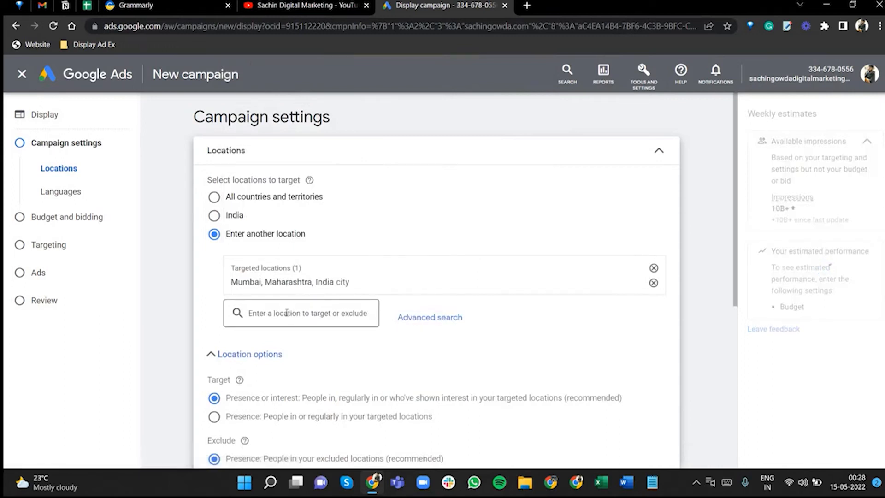
left_click(226, 219)
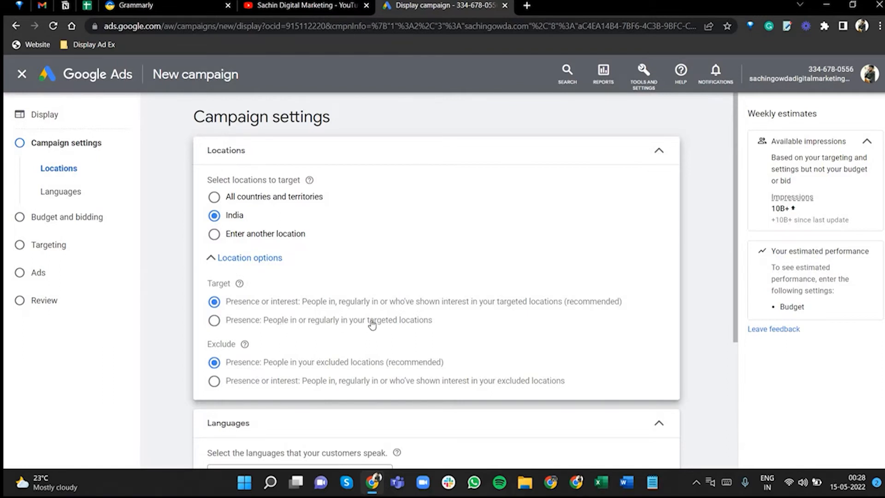
- Turn on the red page-drawing pen and sketch a stick figure beside the locations, labelled with an example name and "U.S"
left_click(787, 28)
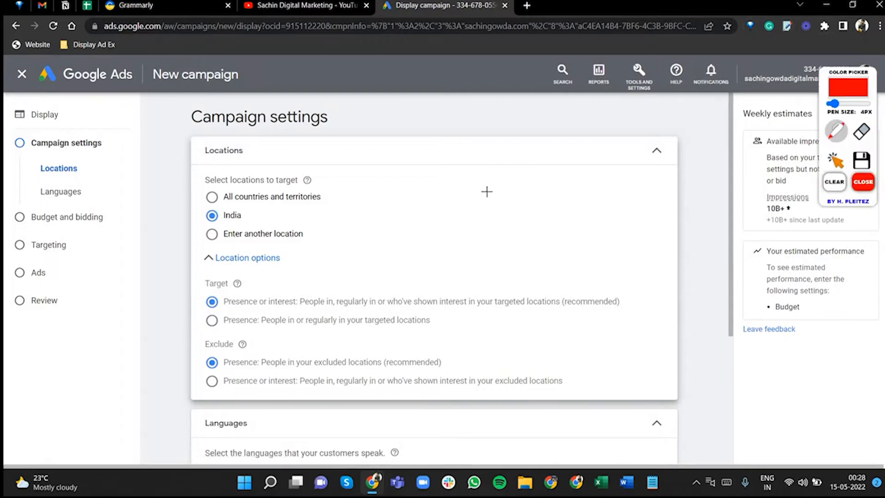
mouse_move(507, 186)
left_mouse_down()
mouse_move(522, 242)
mouse_move(513, 243)
left_mouse_up()
left_click(523, 196)
mouse_move(522, 231)
left_mouse_down()
mouse_move(533, 244)
mouse_move(556, 223)
mouse_move(548, 238)
mouse_move(571, 220)
mouse_move(638, 198)
mouse_move(646, 210)
left_mouse_up()
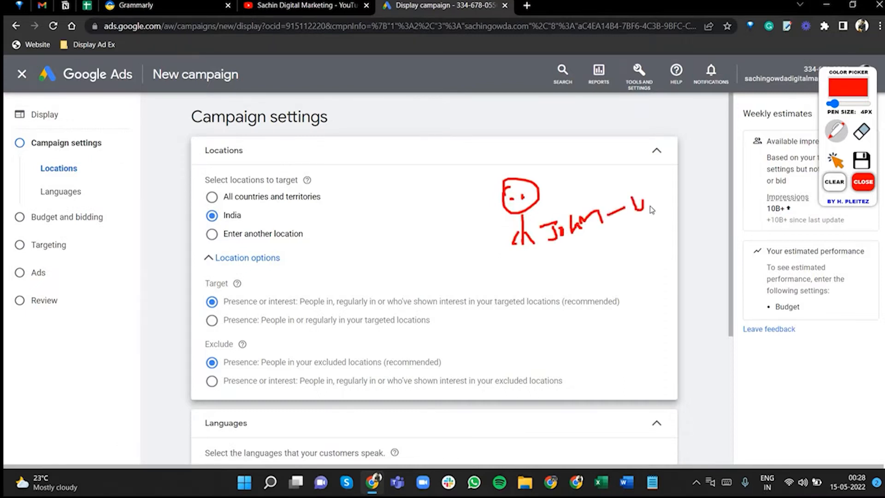
left_click(655, 208)
left_click_drag(670, 179, 662, 203)
- Mark the Presence or interest target option with a red tick, and underline and circle the "U.S" label
mouse_move(201, 297)
left_mouse_down()
mouse_move(201, 307)
mouse_move(262, 279)
left_mouse_up()
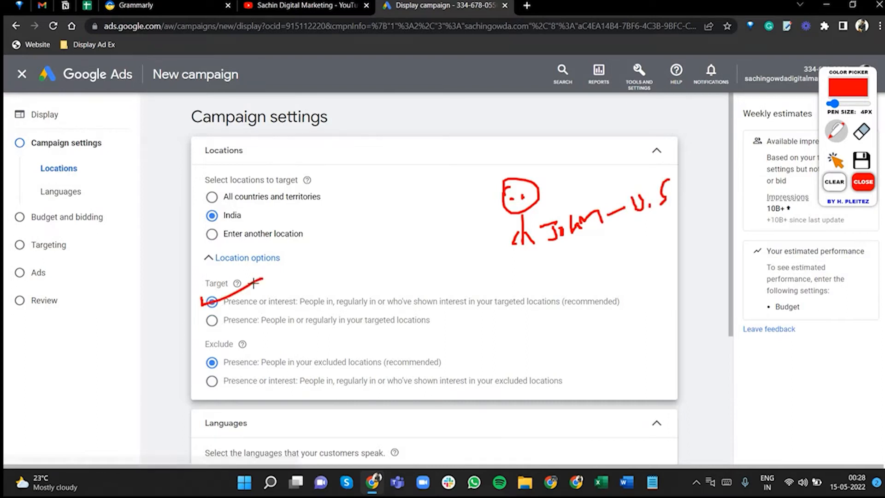
left_click_drag(563, 267, 733, 210)
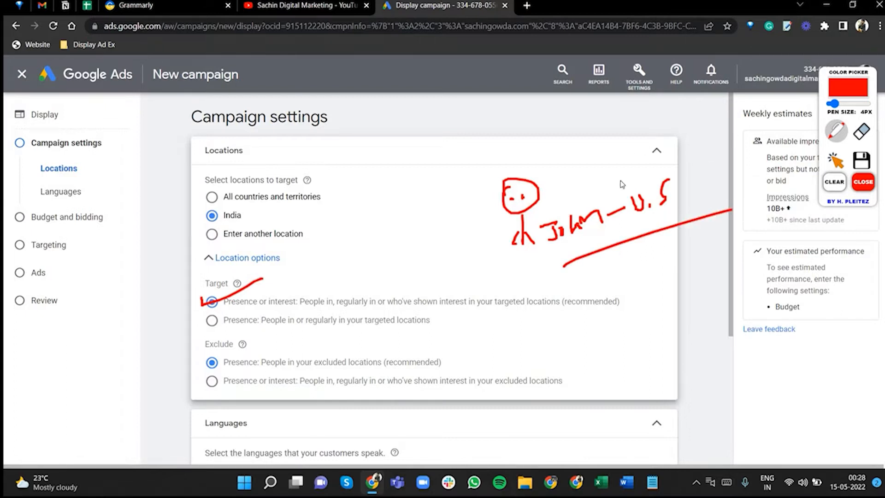
mouse_move(713, 169)
left_mouse_down()
mouse_move(622, 167)
mouse_move(723, 205)
mouse_move(679, 150)
left_mouse_up()
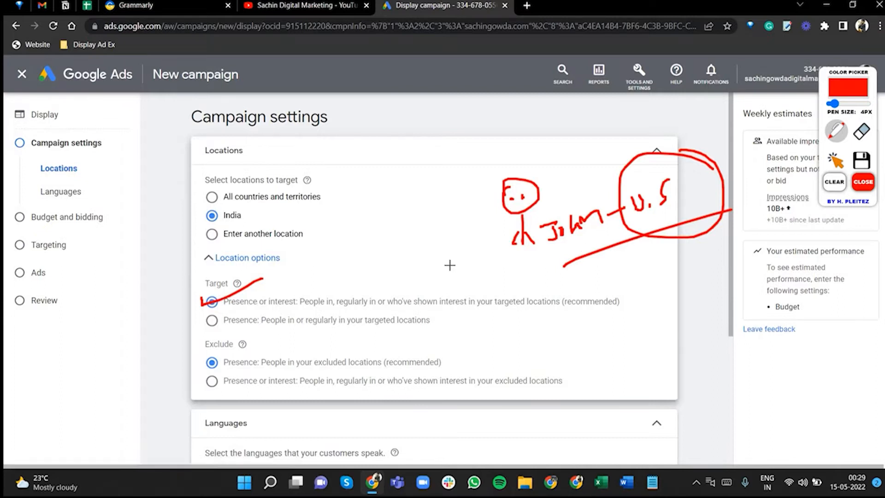
left_click_drag(644, 229, 697, 208)
- Circle and tick the India location in red, underline "Presence or interest", and draw a curved arrow from it to India
mouse_move(278, 210)
left_mouse_down()
mouse_move(190, 207)
mouse_move(275, 218)
mouse_move(275, 211)
left_mouse_up()
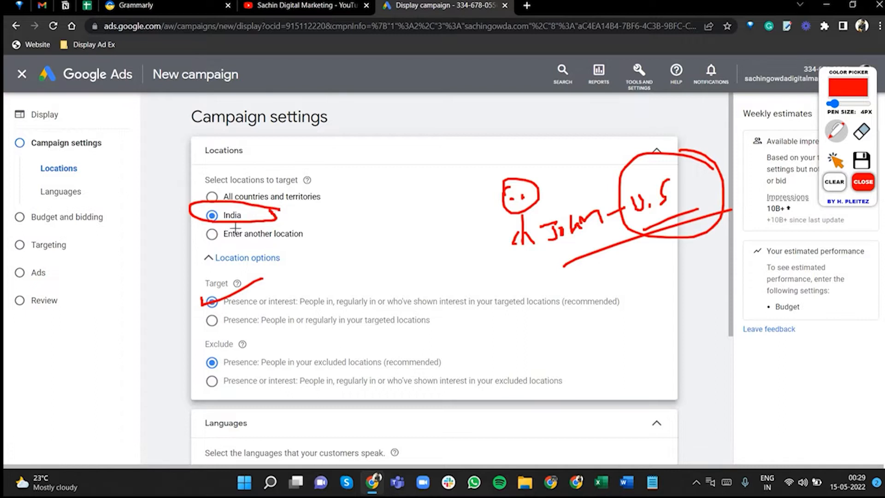
mouse_move(256, 212)
left_mouse_down()
mouse_move(264, 223)
mouse_move(374, 183)
left_mouse_up()
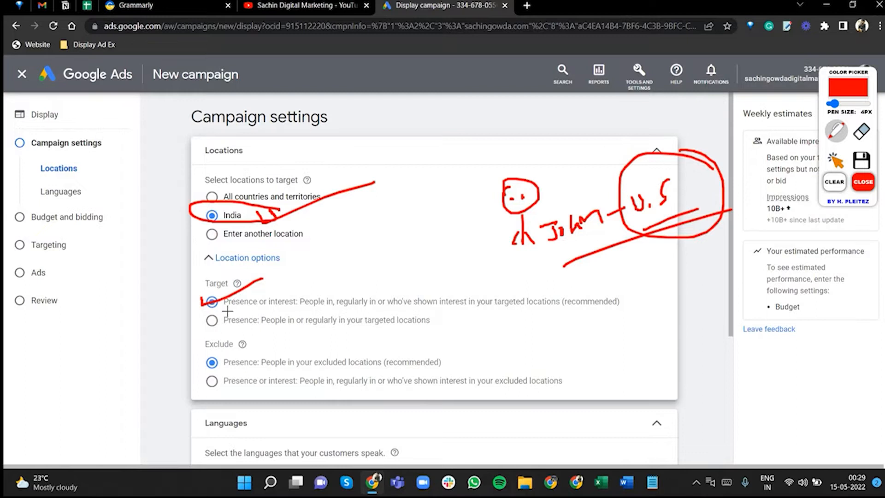
left_click_drag(225, 309, 229, 309)
left_click_drag(292, 312, 294, 312)
mouse_move(325, 282)
left_mouse_down()
mouse_move(324, 226)
mouse_move(302, 217)
mouse_move(312, 212)
left_mouse_up()
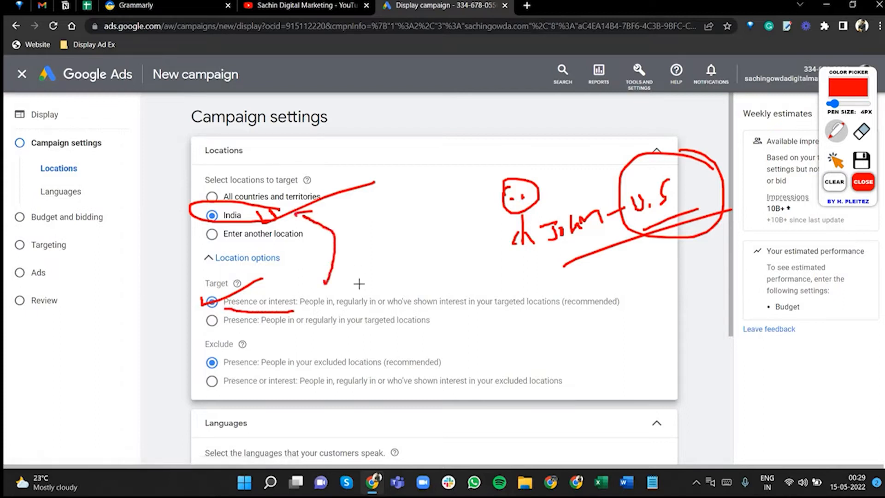
- Draw red arrows to the India location from "Presence or interest" and the stick figure, and underline "interest in your targeted locations (recommended)"
mouse_move(365, 294)
left_mouse_down()
mouse_move(371, 268)
mouse_move(339, 208)
mouse_move(356, 220)
left_mouse_up()
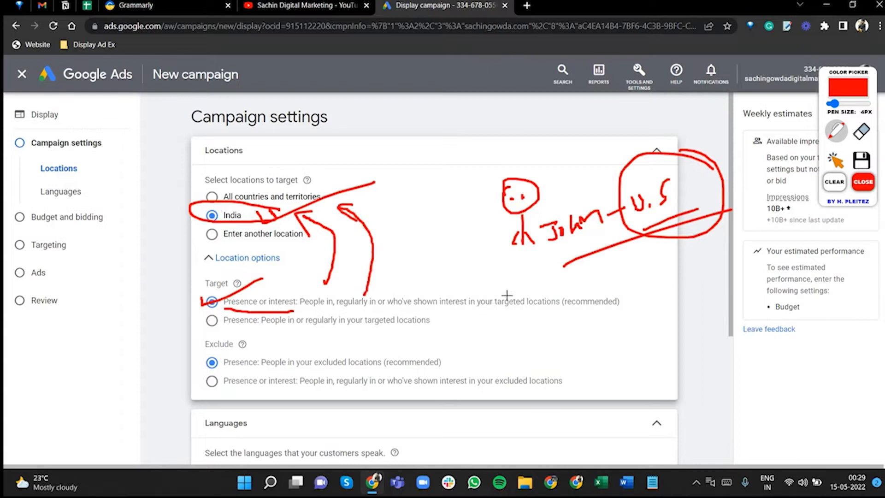
left_click_drag(428, 311, 592, 315)
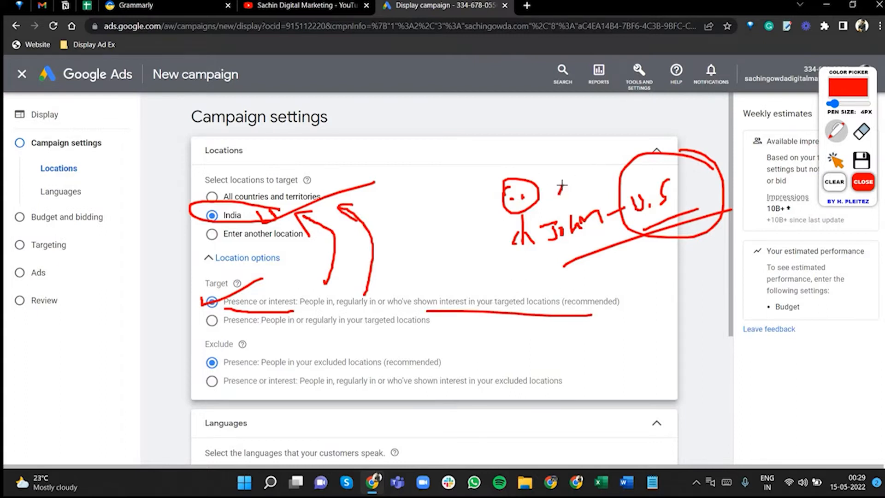
mouse_move(562, 193)
left_mouse_down()
mouse_move(537, 131)
mouse_move(378, 116)
left_mouse_up()
mouse_move(282, 183)
left_mouse_down()
mouse_move(273, 197)
mouse_move(323, 185)
left_mouse_up()
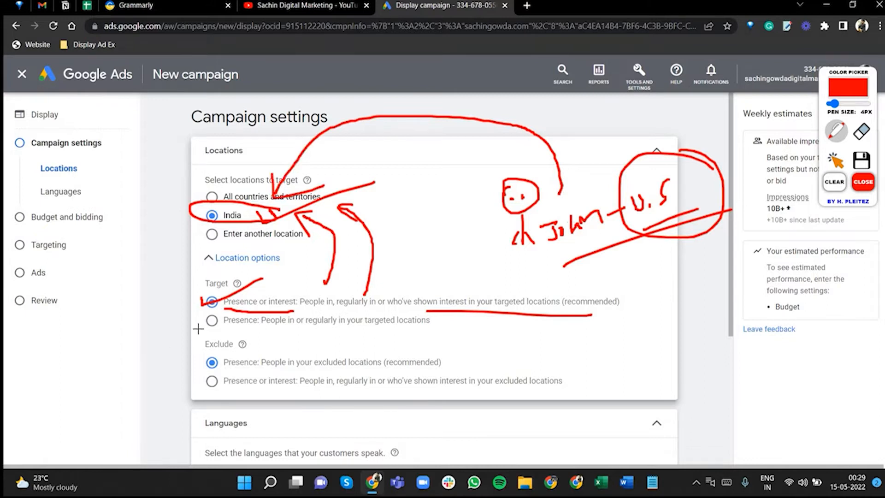
- Tick and underline the Presence target option, box the Presence or interest option and its "shown interest" wording in red, and close the pen
left_click_drag(199, 323, 212, 319)
mouse_move(217, 281)
left_mouse_down()
mouse_move(199, 302)
mouse_move(199, 333)
left_mouse_up()
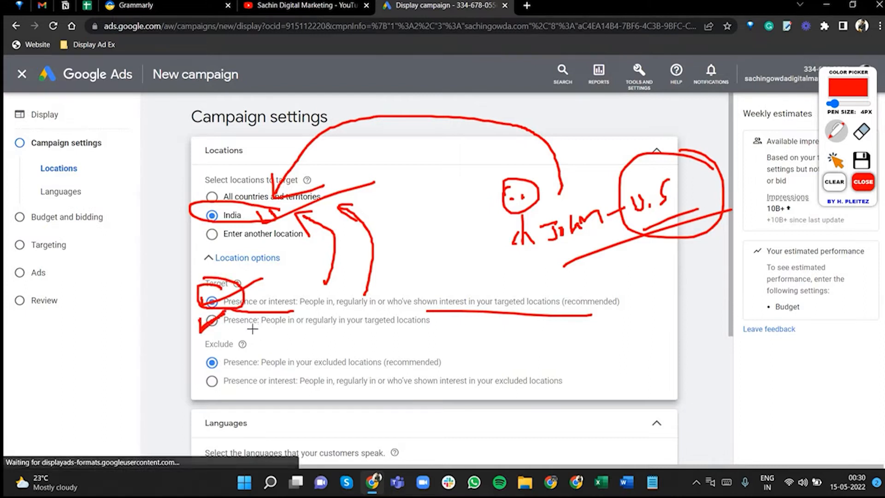
left_click_drag(252, 329, 454, 330)
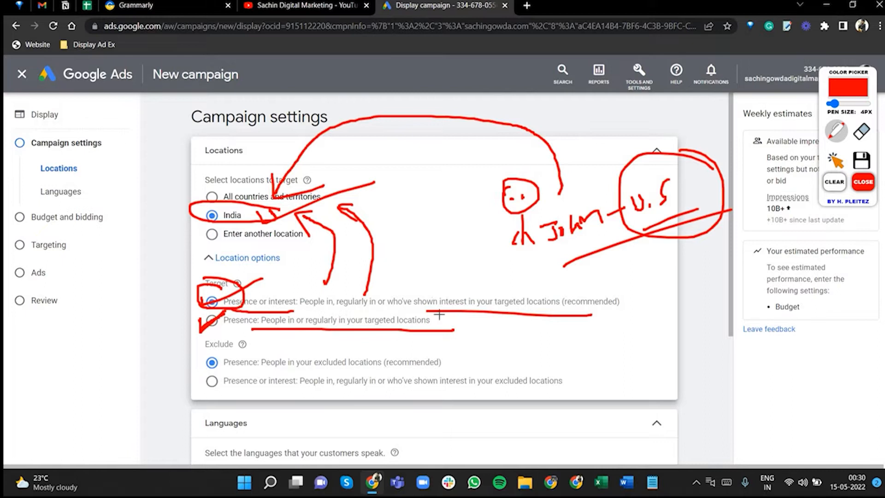
left_click_drag(634, 294, 566, 288)
mouse_move(463, 283)
left_mouse_down()
mouse_move(385, 289)
mouse_move(377, 309)
mouse_move(622, 314)
mouse_move(634, 293)
left_mouse_up()
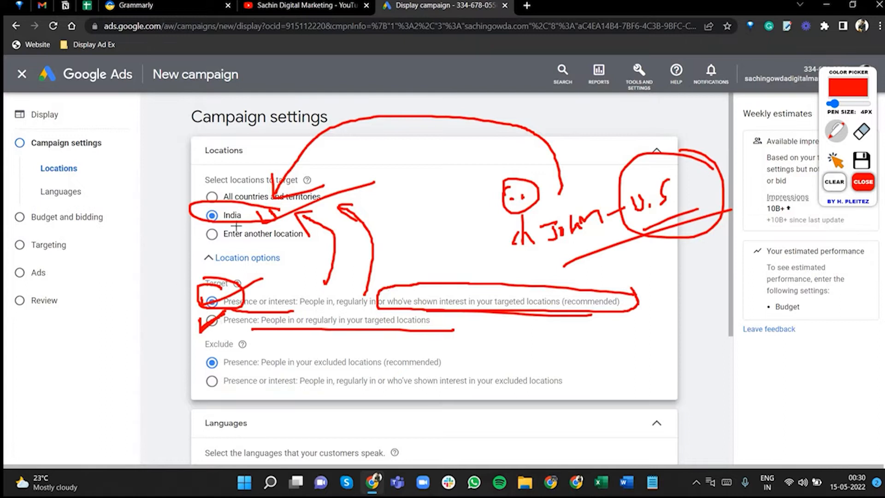
left_click(854, 188)
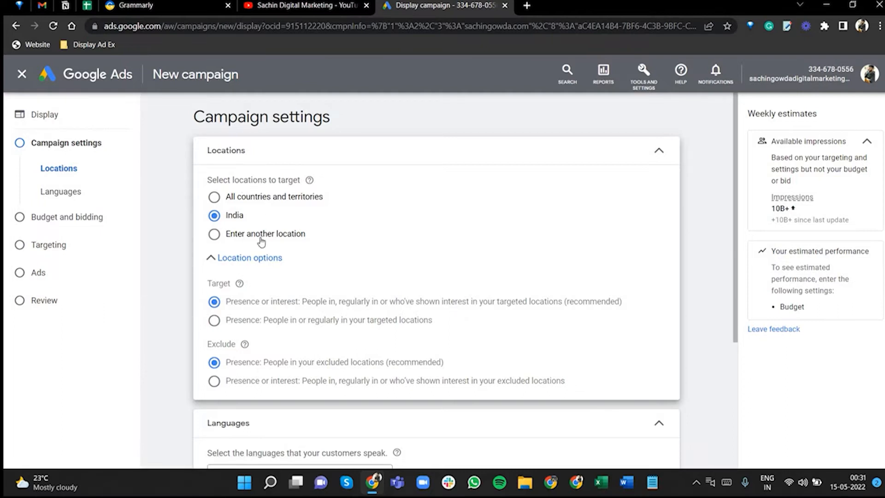
- Try the Presence target option, return to Presence or interest, and collapse the location options
left_click(214, 320)
left_click(220, 302)
left_click(244, 261)
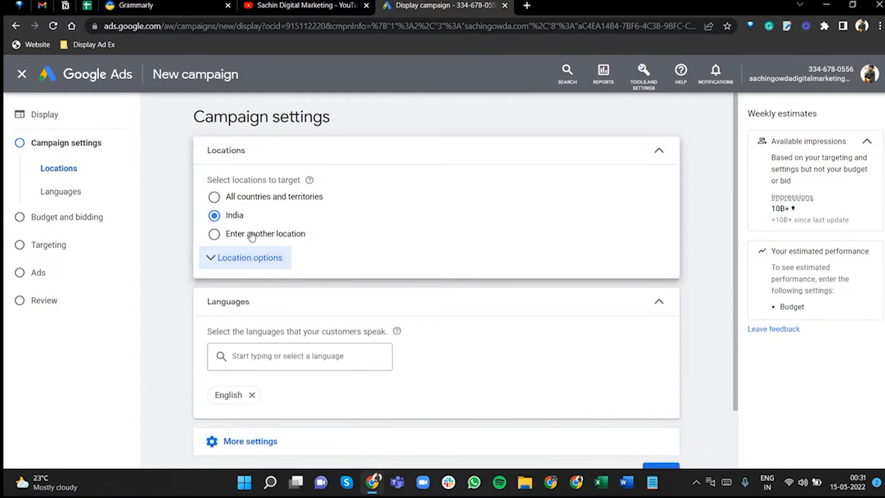
- In the advanced search for another location, replace the Mumbai target with India country
left_click(251, 235)
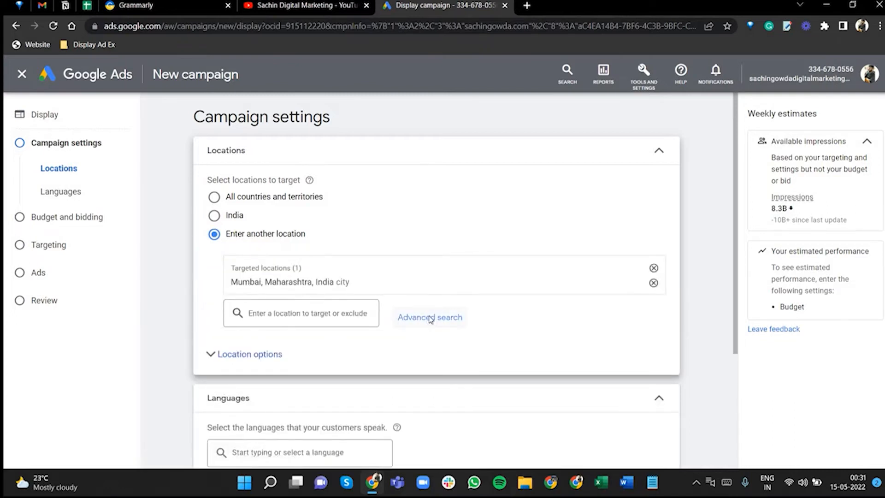
left_click(429, 318)
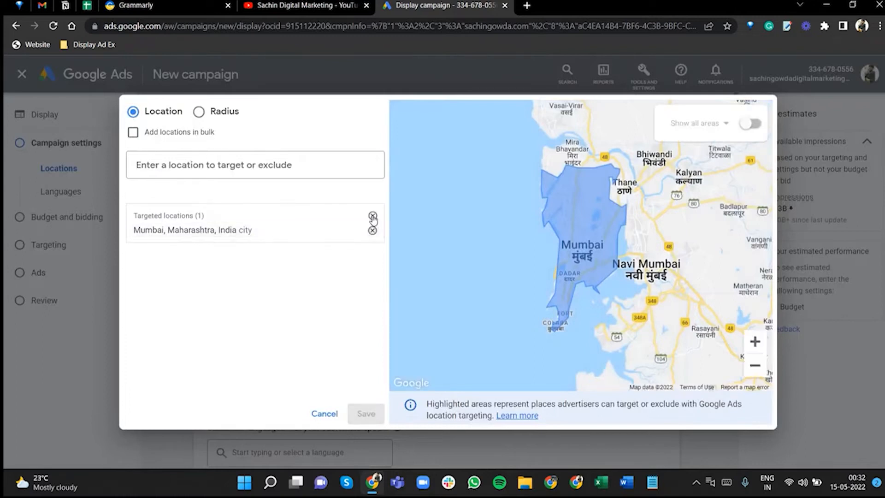
left_click(372, 230)
left_click(227, 162)
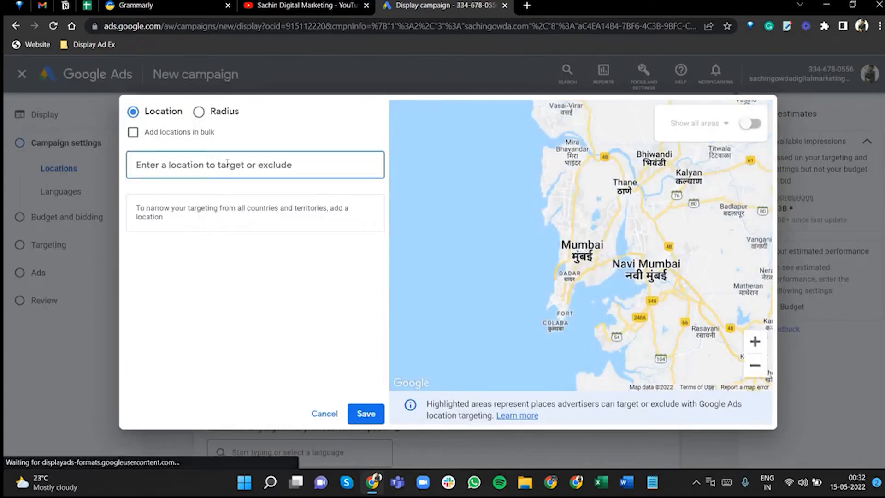
type("india")
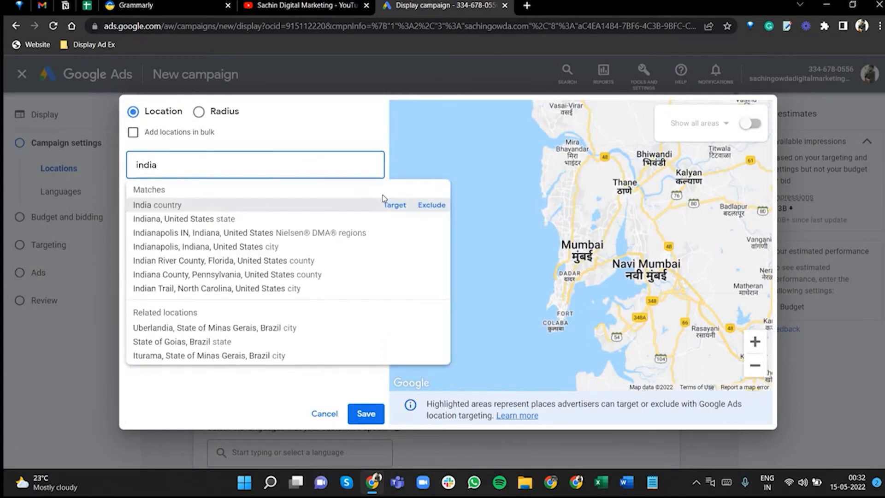
left_click(395, 208)
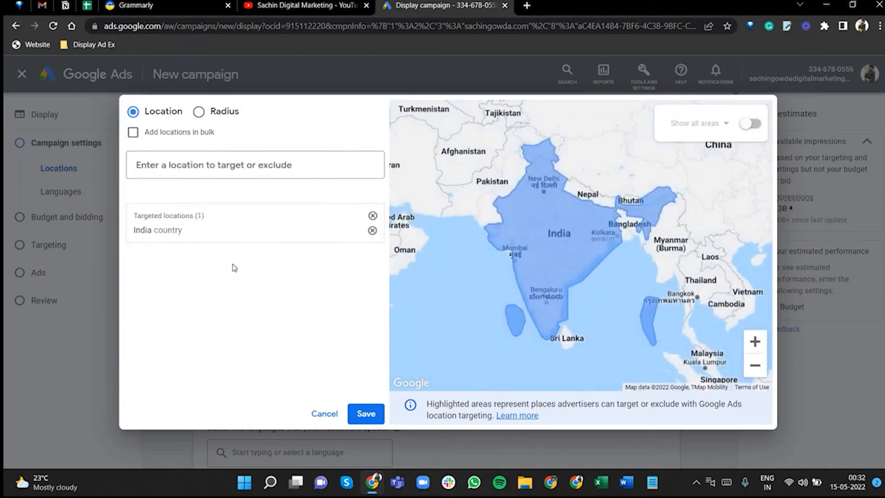
- Try targeting Delhi, Delhi, India city alongside India, and restore India country as the only targeted location
left_click(178, 165)
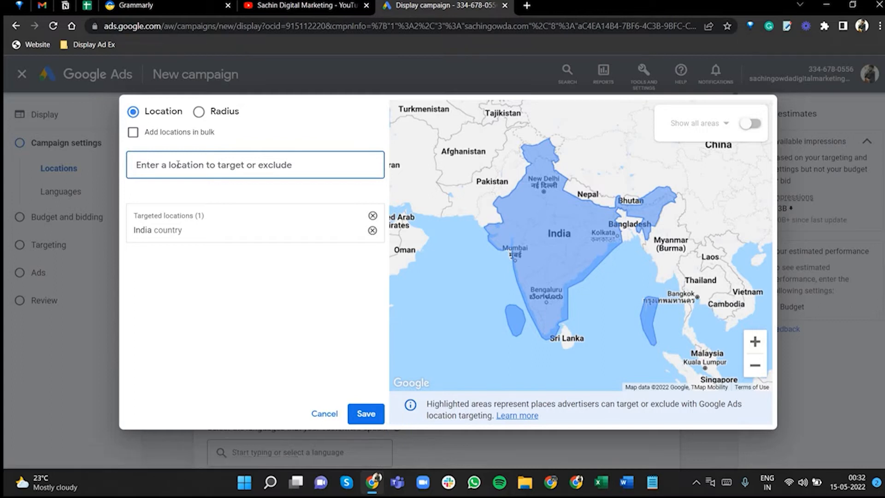
type("delhi")
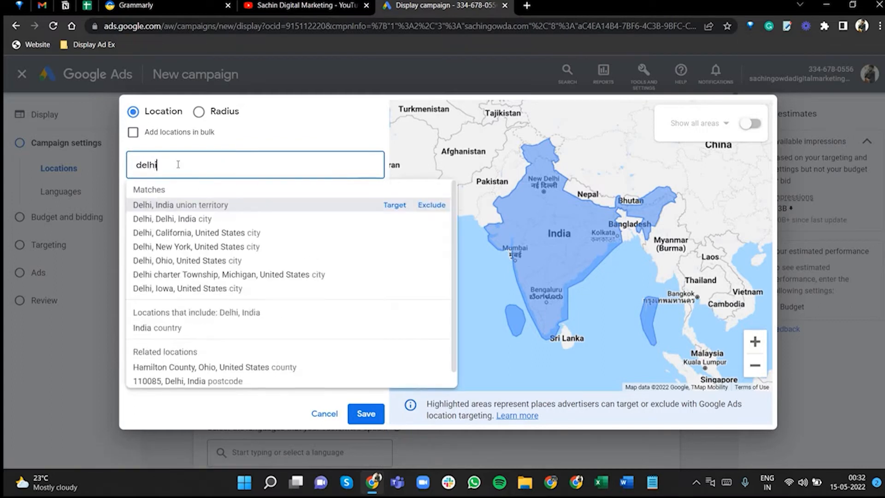
left_click(395, 219)
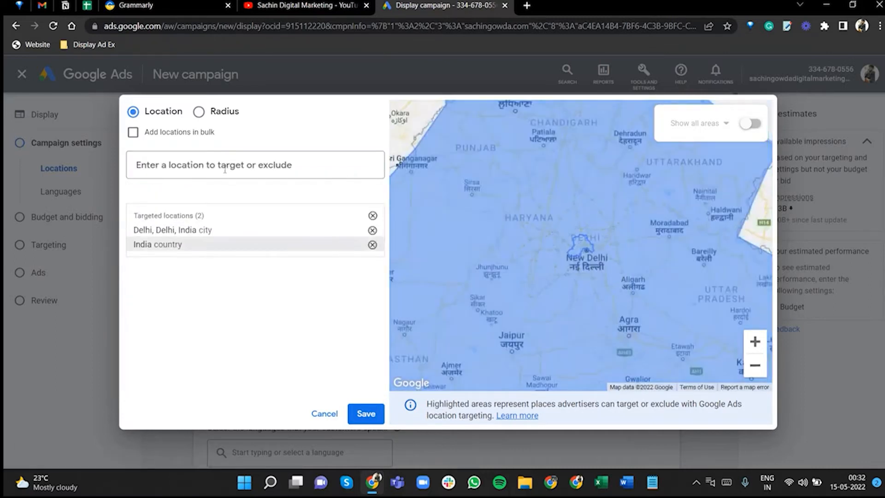
left_click(190, 161)
type("india")
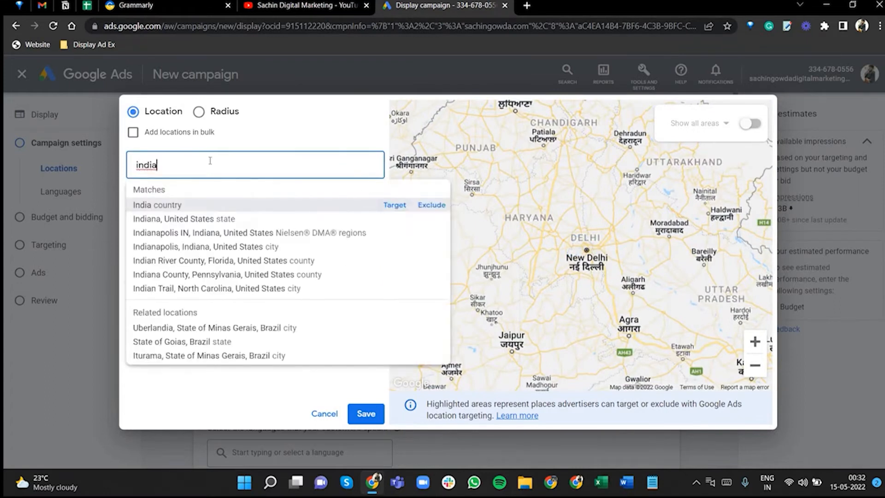
key("Return")
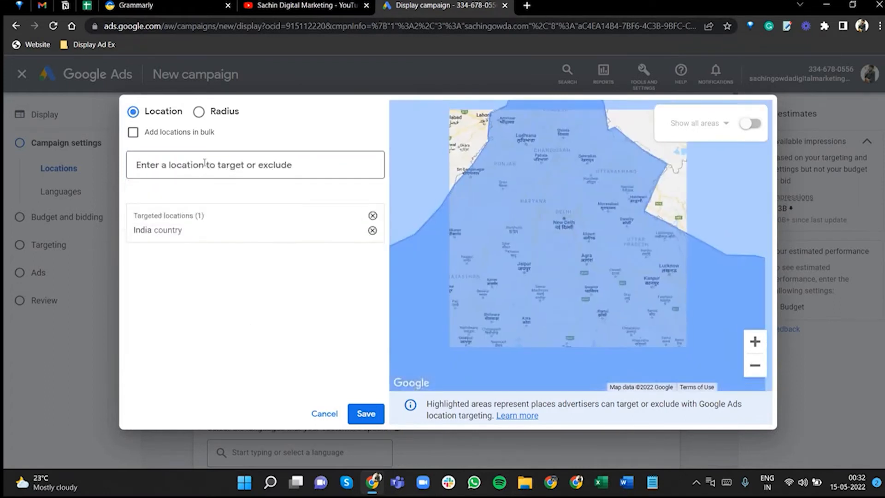
- Exclude the Delhi, India union territory from the India target and inspect the excluded area on the map
type("delhi")
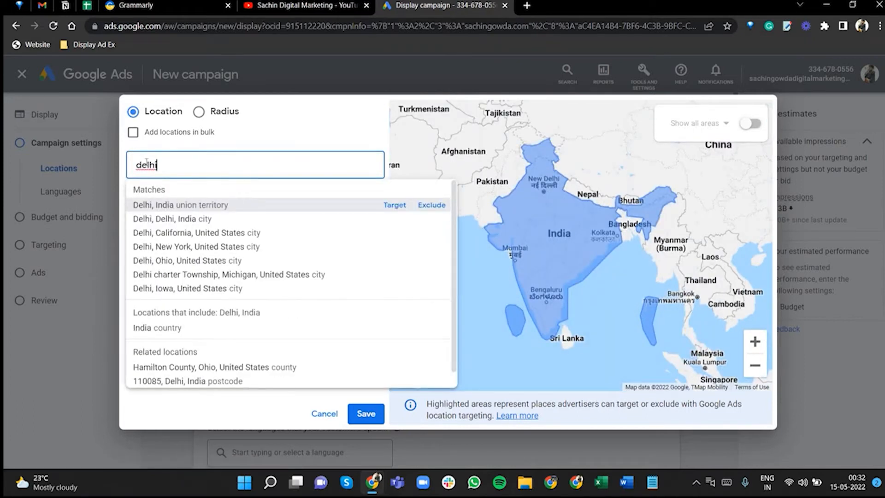
left_click(432, 206)
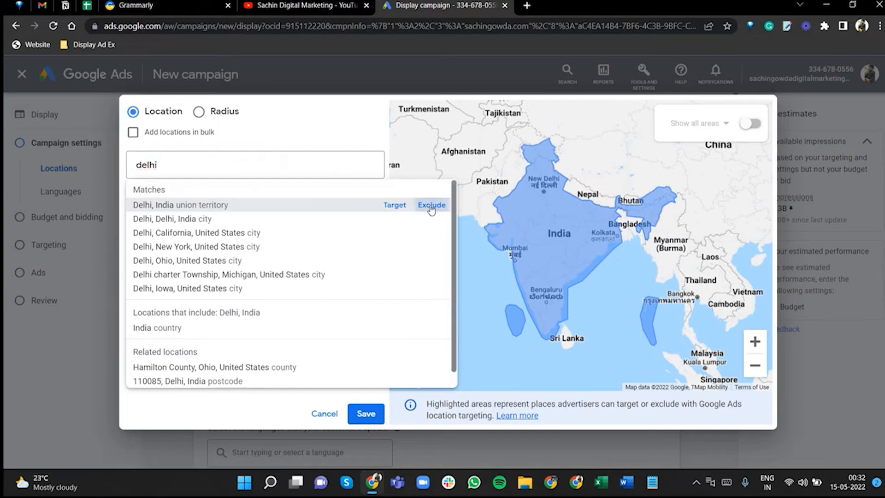
left_click(757, 370)
left_click(758, 371)
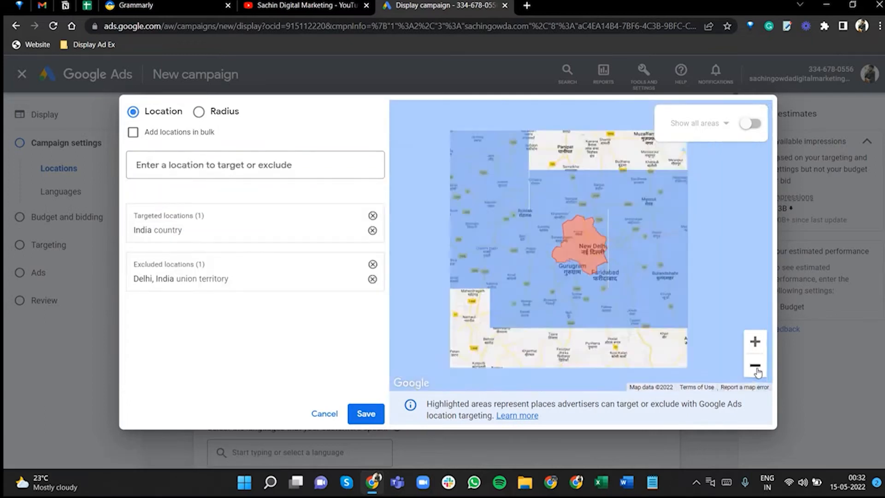
left_click(757, 371)
left_click(758, 371)
left_click(758, 371)
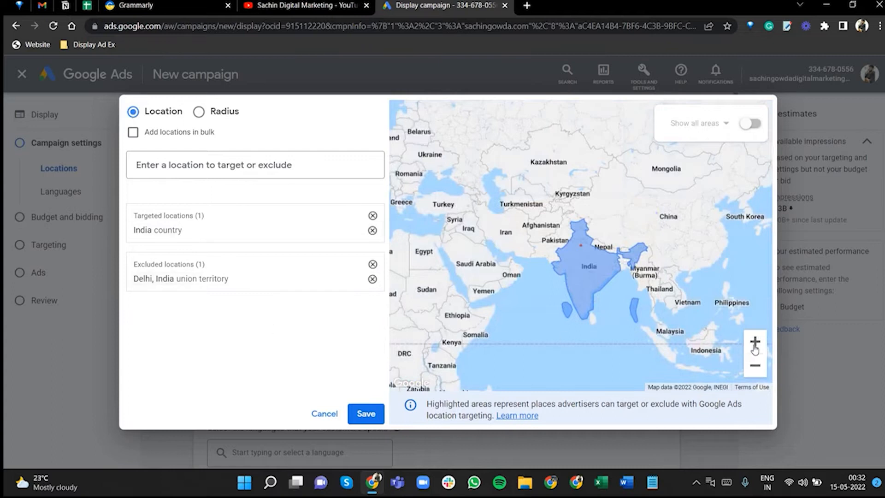
left_click(755, 343)
left_click(755, 344)
left_click(755, 343)
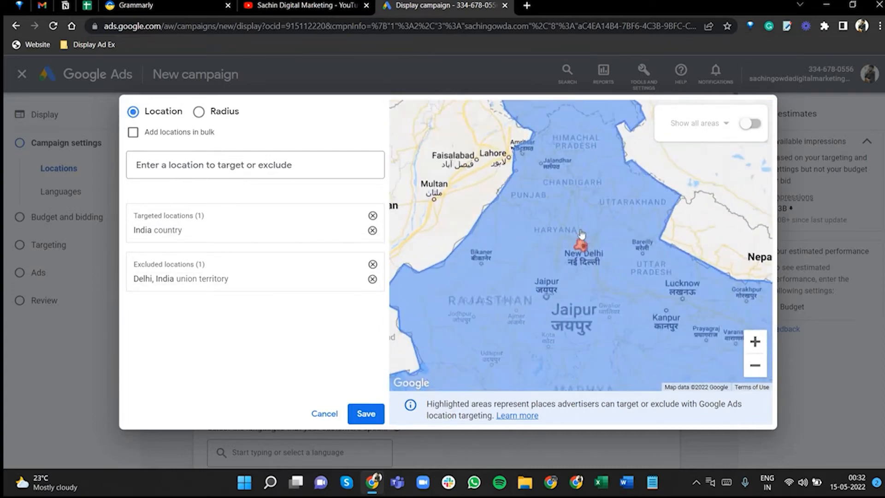
scroll(584, 261, "up", 2)
left_click(755, 342)
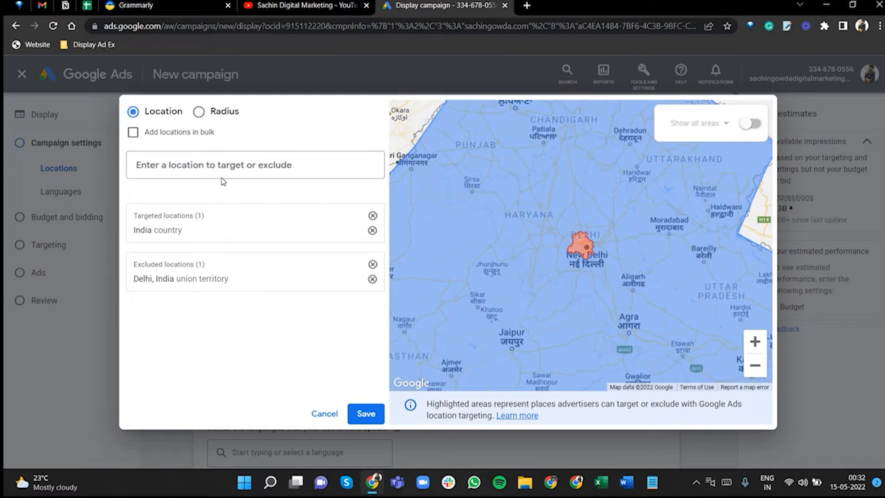
- Exclude Agra, Uttar Pradesh, India city as well and view the excluded areas on the map
left_click(194, 160)
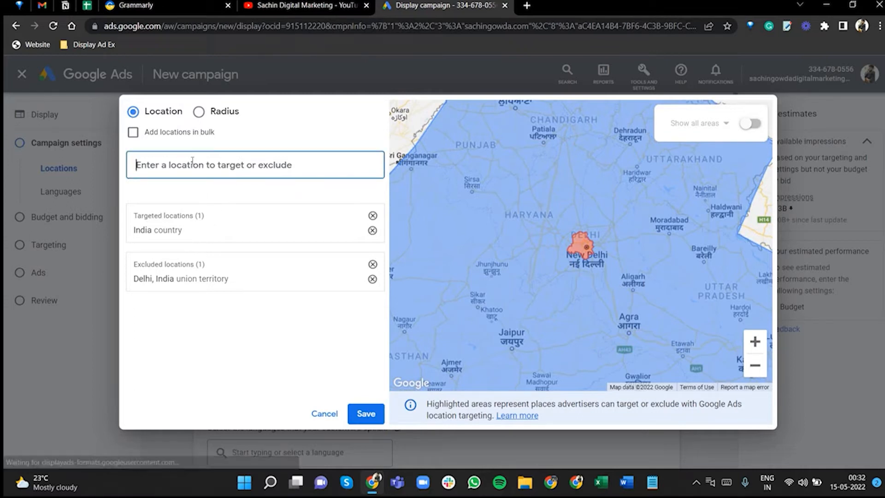
type("agra")
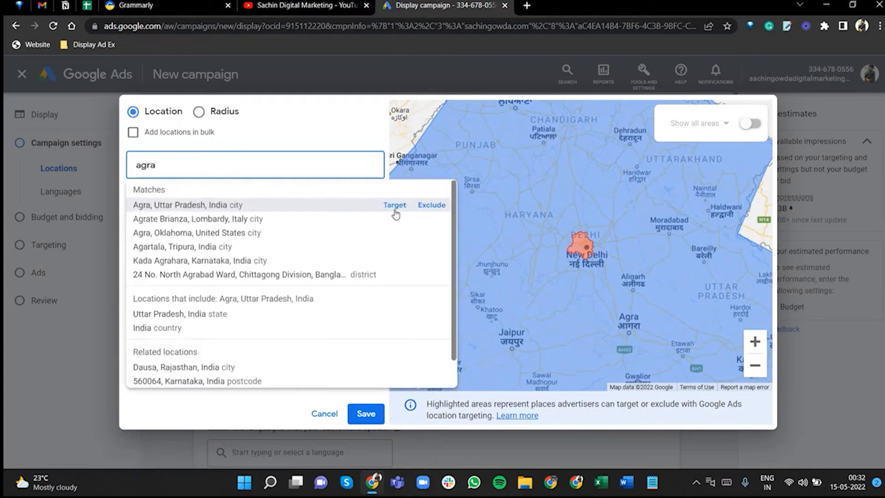
left_click(440, 204)
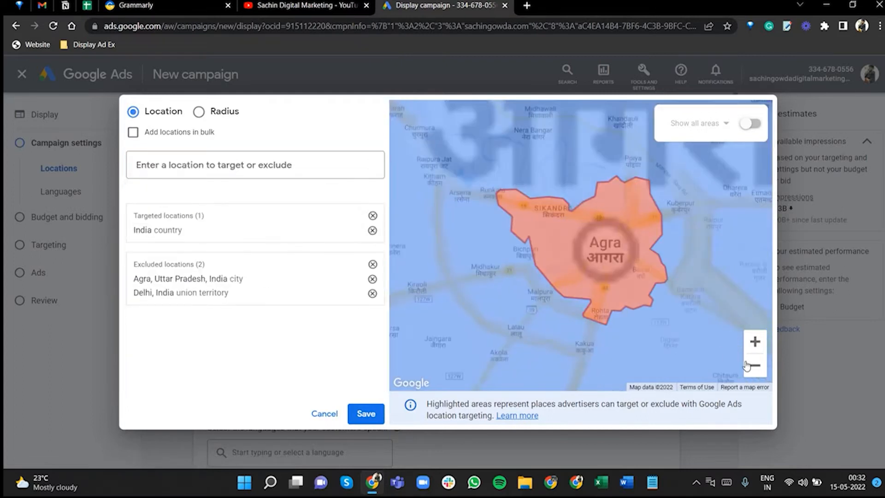
left_click(763, 367)
left_click(760, 367)
left_click(759, 366)
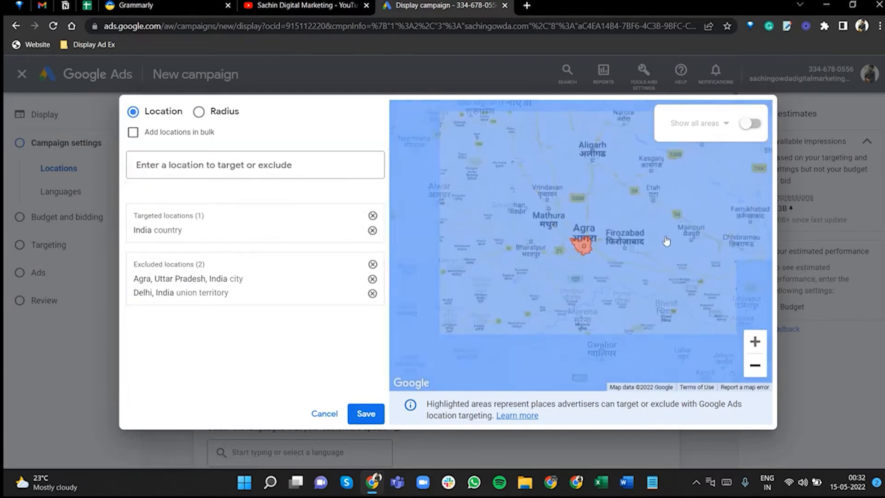
left_click(756, 366)
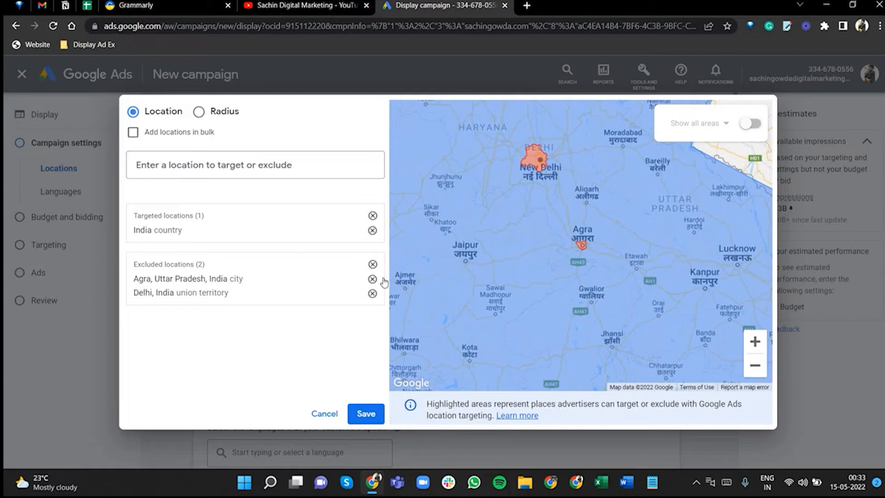
- Remove all excluded locations and save the location targeting with only India country
left_click(372, 264)
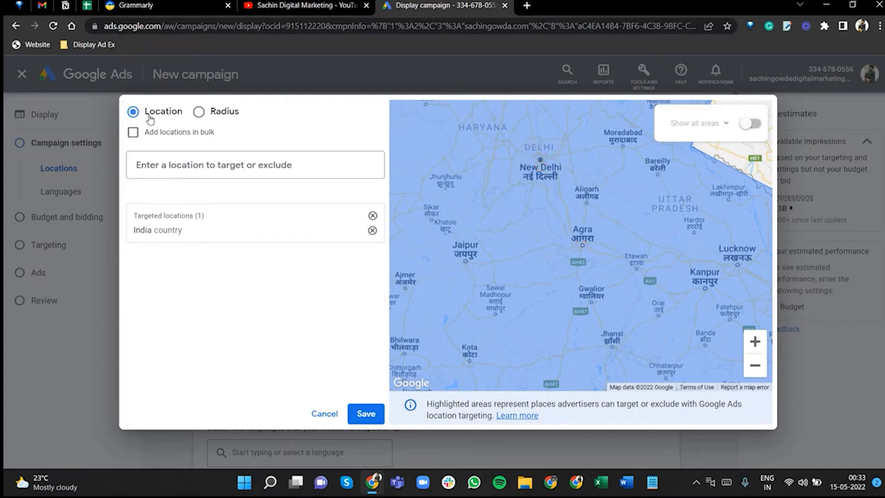
scroll(754, 364, "down", 2)
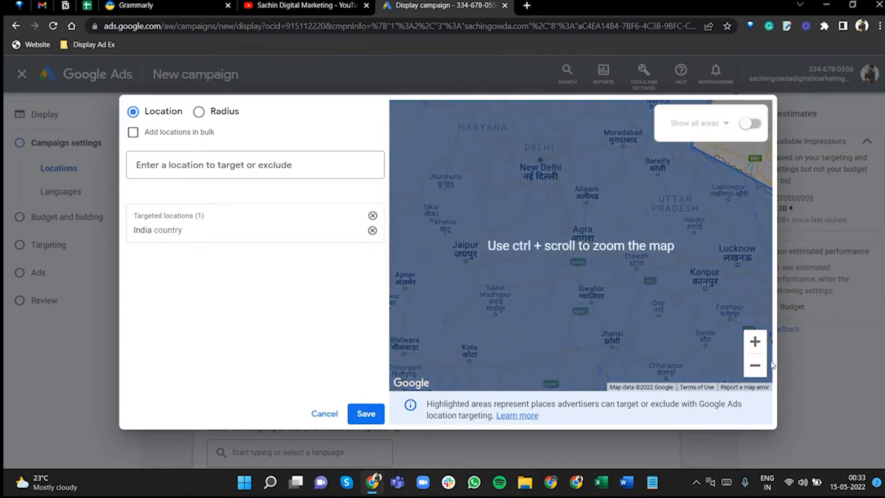
left_click(755, 366)
left_click(755, 365)
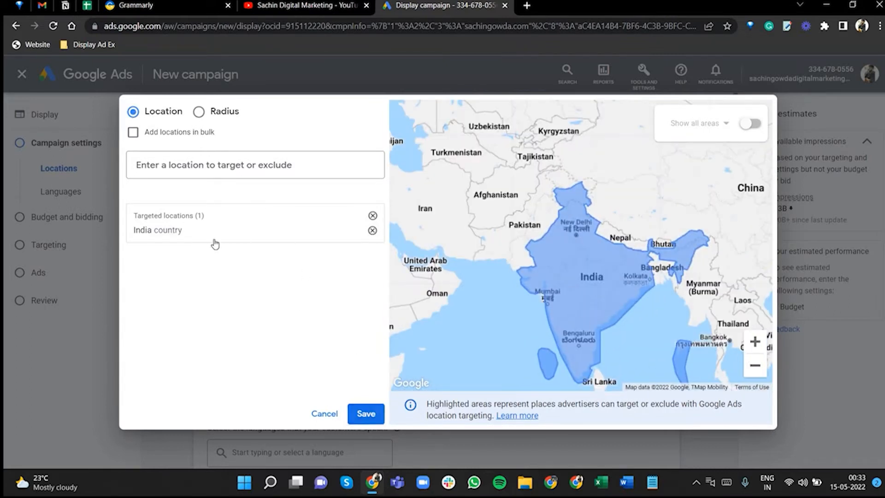
left_click(367, 411)
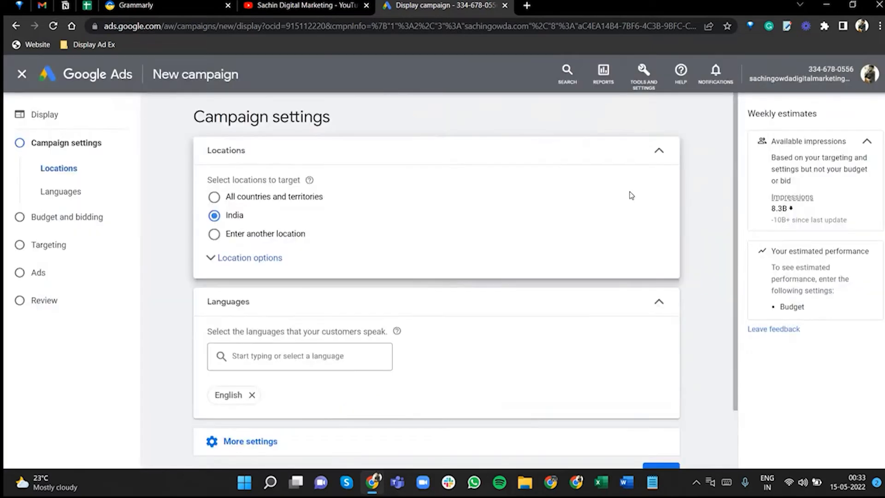
- Collapse the Locations settings and add Hindi to the campaign's languages
left_click(661, 155)
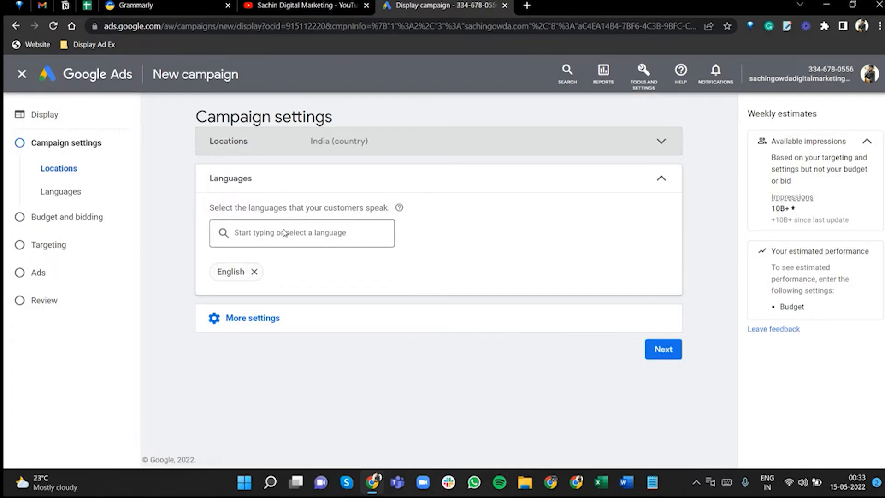
left_click(277, 240)
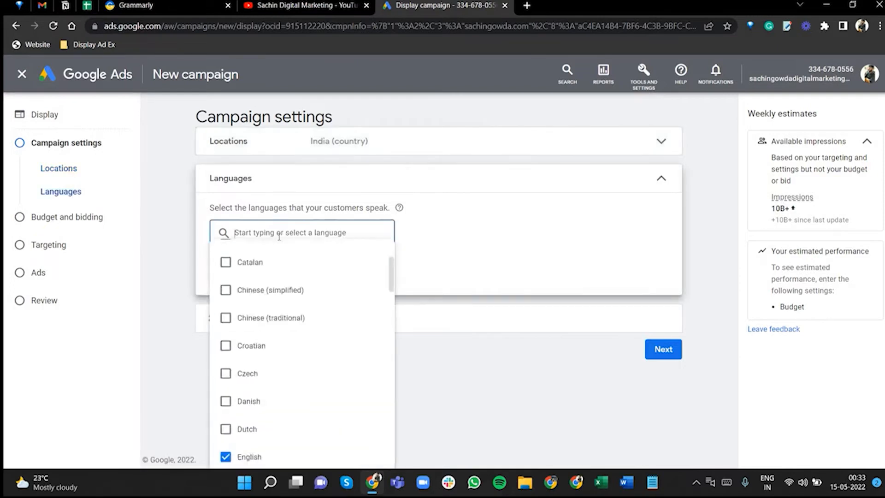
type("hindi")
key("Return")
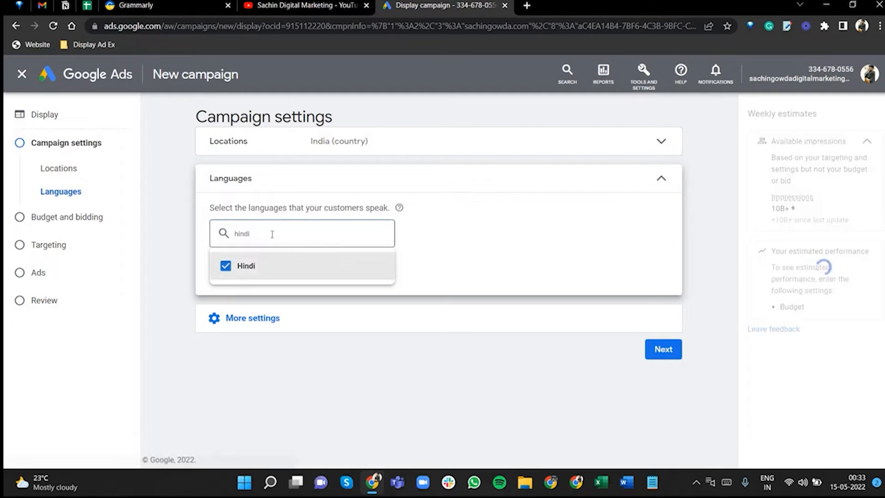
- Add Kannada as a further campaign language and close the language list
left_click(274, 231)
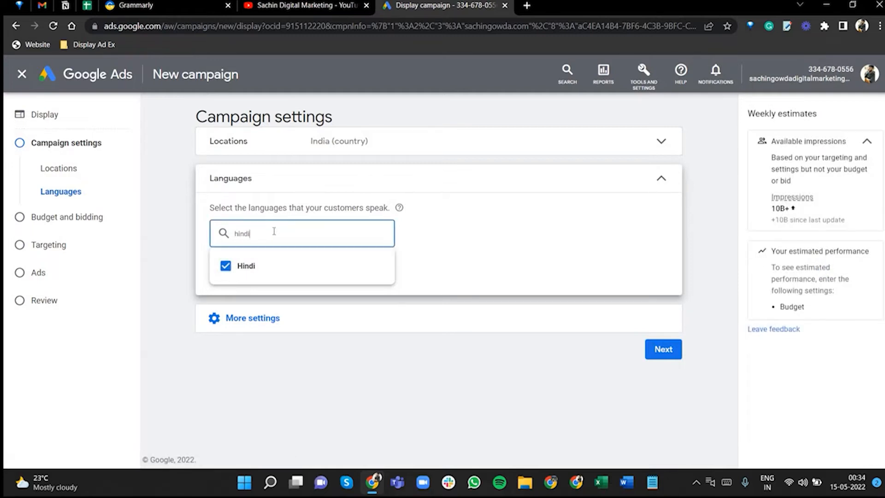
key("BackSpace")
key("BackSpace")
key("BackSpace")
key("BackSpace")
type("kannada")
left_click(274, 261)
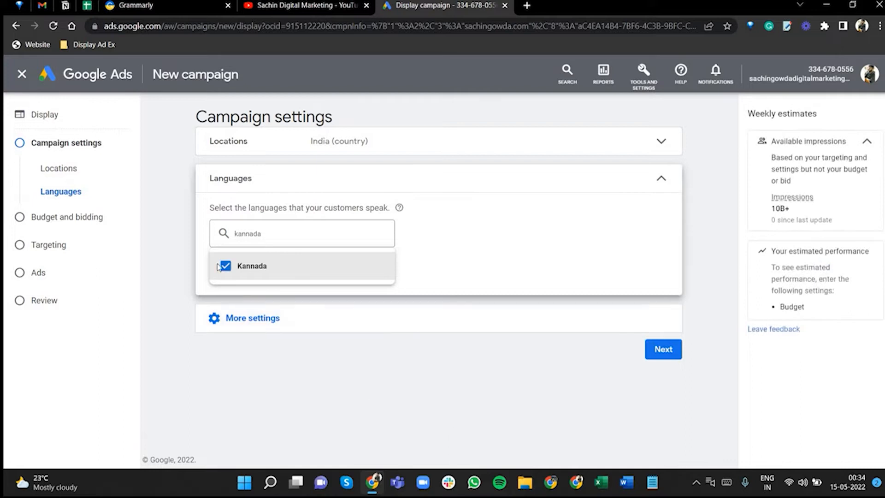
left_click(325, 284)
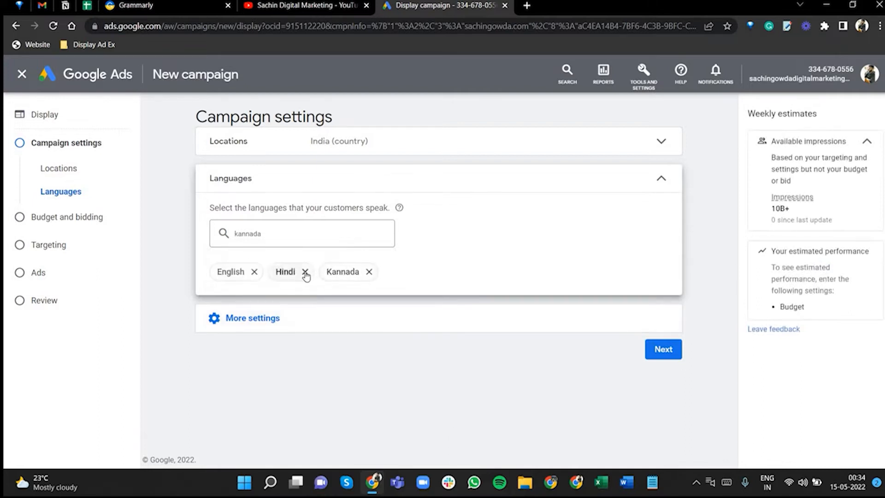
- Remove the extra languages so only English is targeted, clear the language search, and collapse the Languages settings
left_click(304, 272)
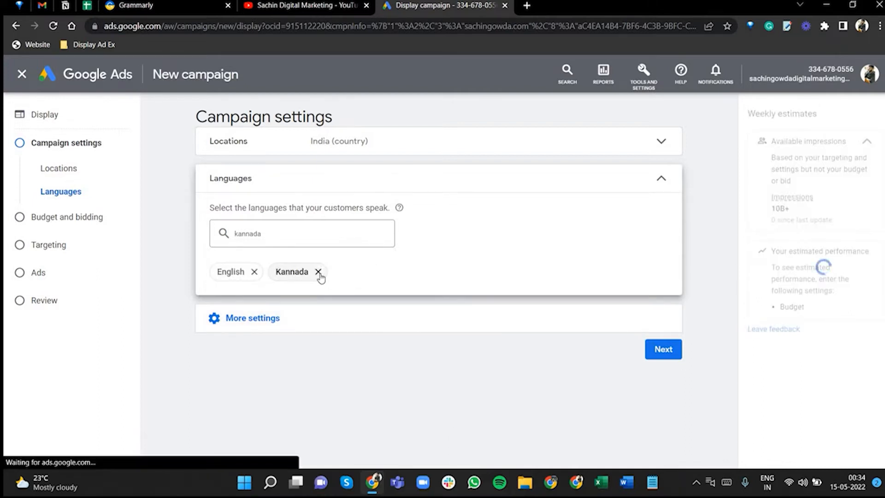
left_click(318, 271)
left_click(286, 235)
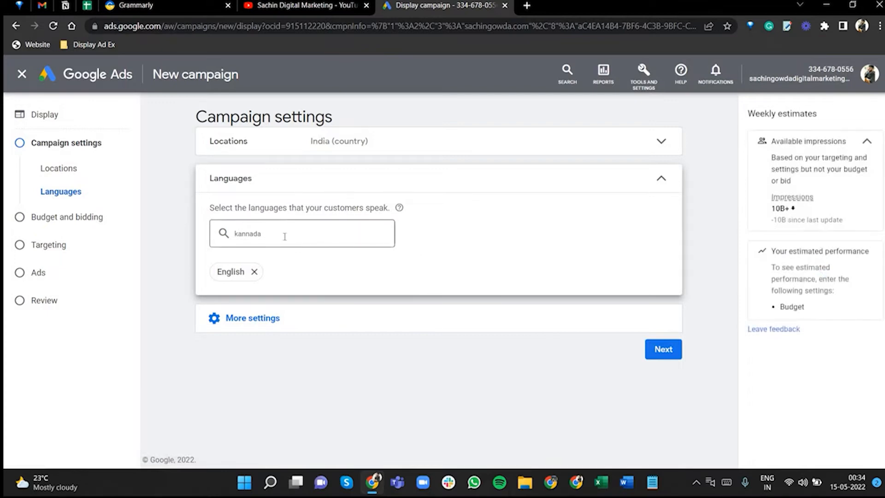
key("ctrl+a")
key("BackSpace")
left_click(352, 365)
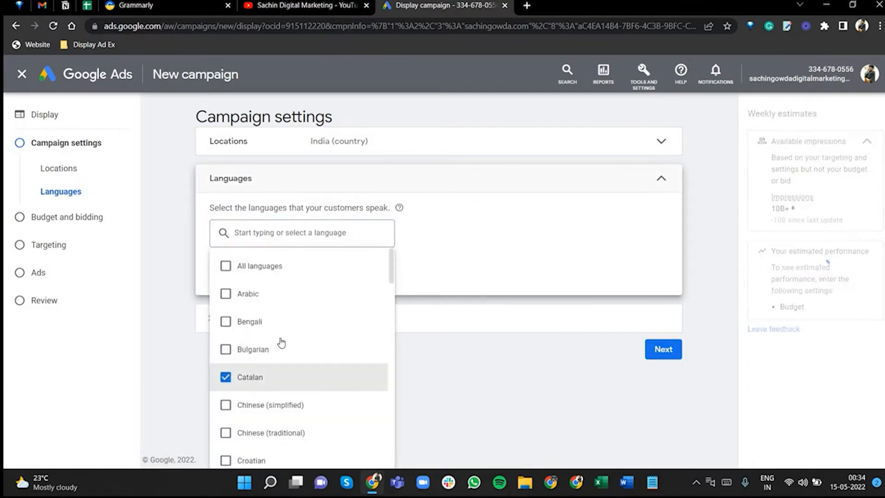
left_click(662, 178)
- Open the ad rotation setting and keep it on Optimise: Prefer best performing ads
left_click(347, 216)
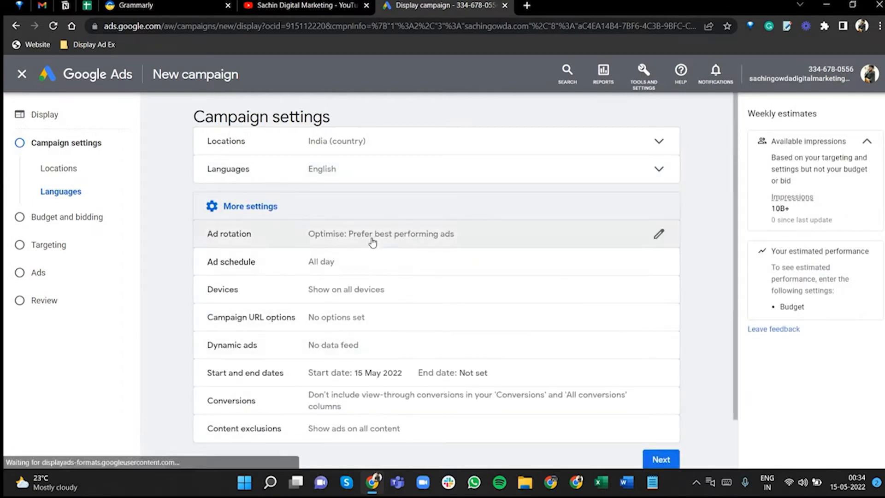
left_click(362, 239)
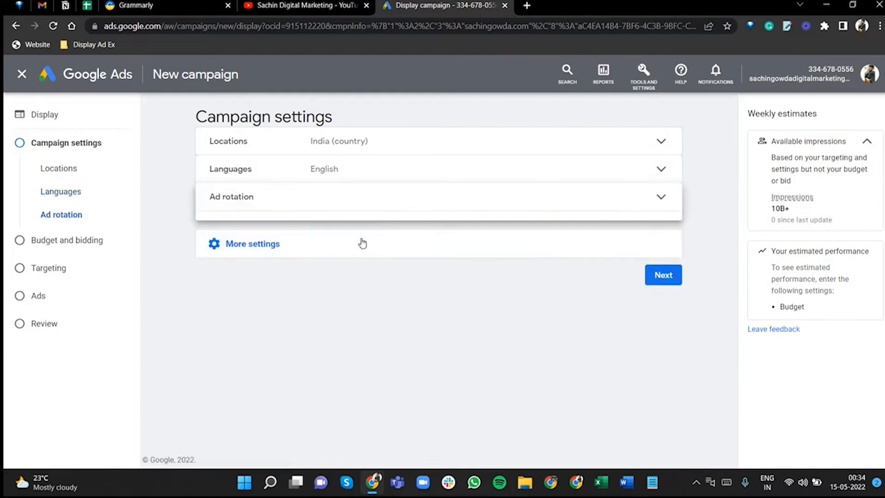
left_click(662, 207)
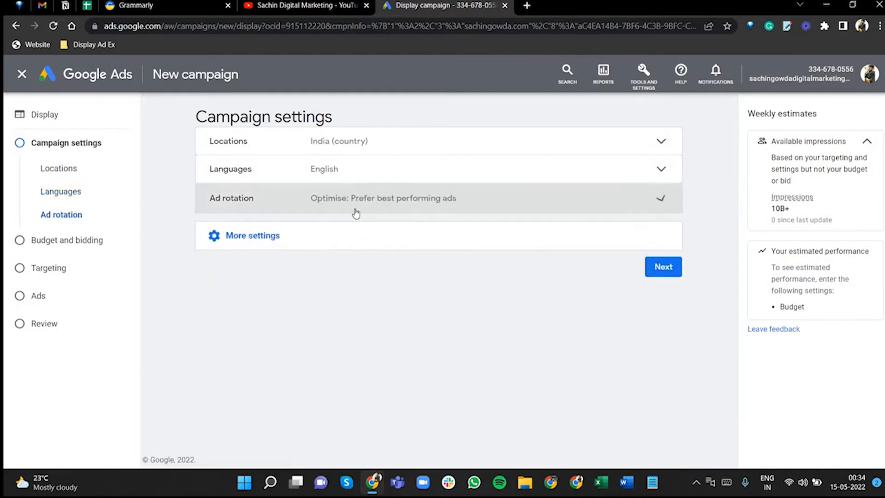
- Open the ad schedule settings and outline the Ad schedule heading with a red pen annotation
left_click(360, 225)
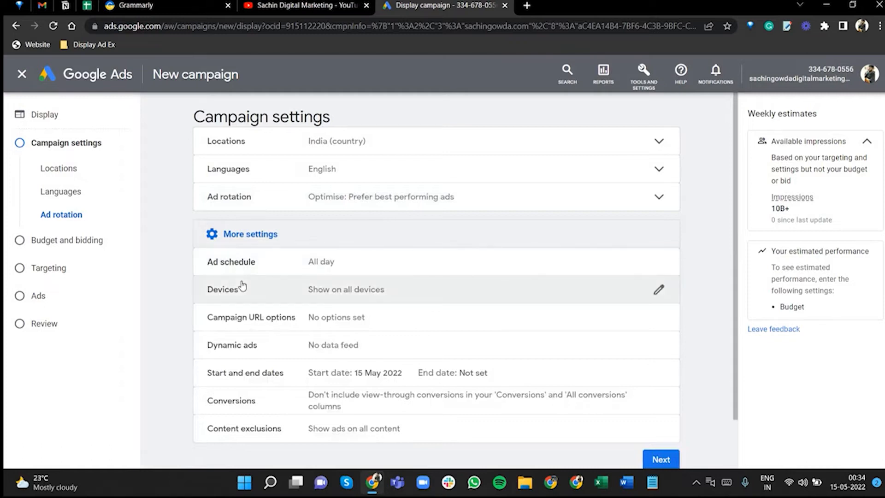
left_click(288, 265)
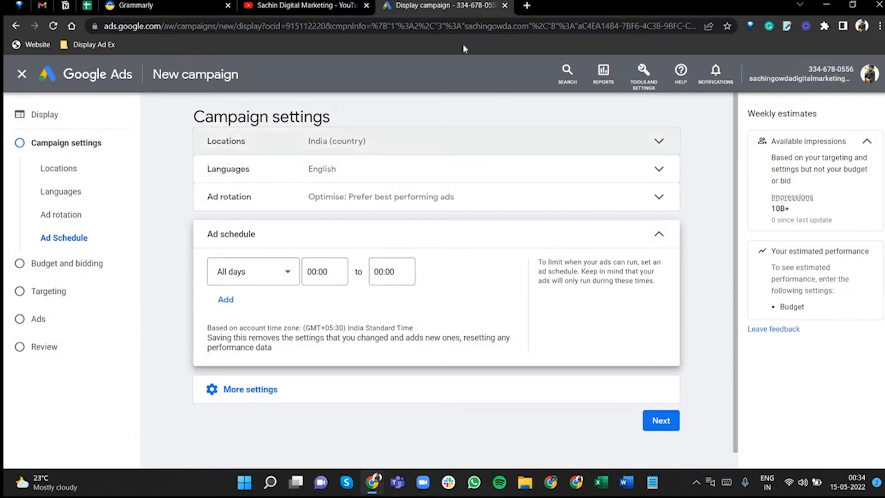
left_click(788, 28)
mouse_move(363, 220)
left_mouse_down()
mouse_move(221, 215)
mouse_move(336, 243)
mouse_move(342, 218)
left_mouse_up()
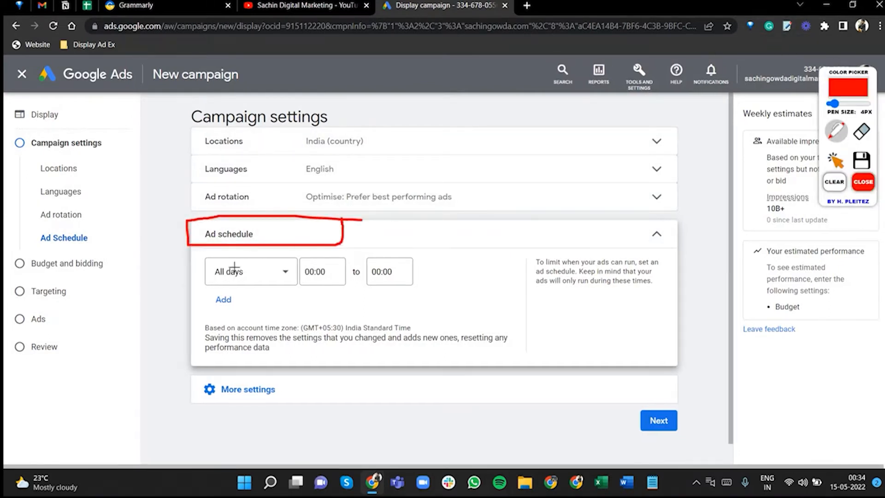
- Draw a red stick figure above the ad schedule and handwrite two labels beside it
mouse_move(417, 123)
left_mouse_down()
mouse_move(426, 110)
mouse_move(415, 166)
left_mouse_up()
left_click_drag(416, 146, 431, 161)
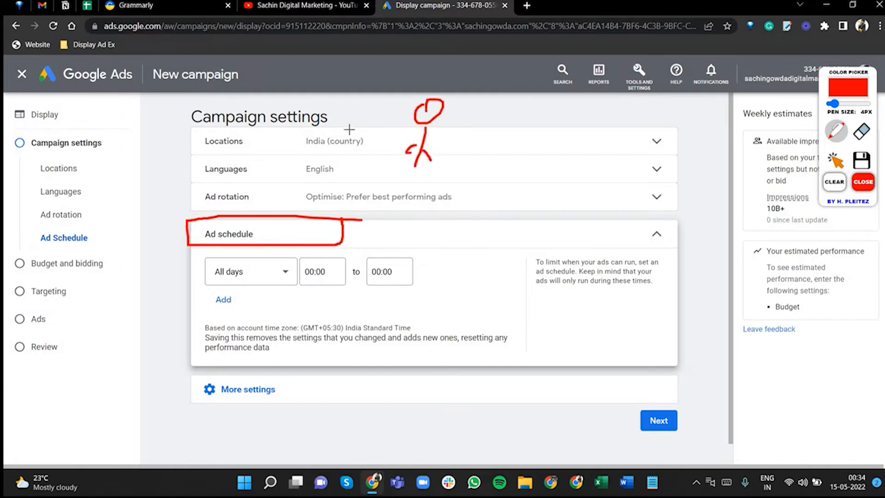
mouse_move(349, 129)
left_mouse_down()
mouse_move(360, 120)
mouse_move(397, 125)
left_mouse_up()
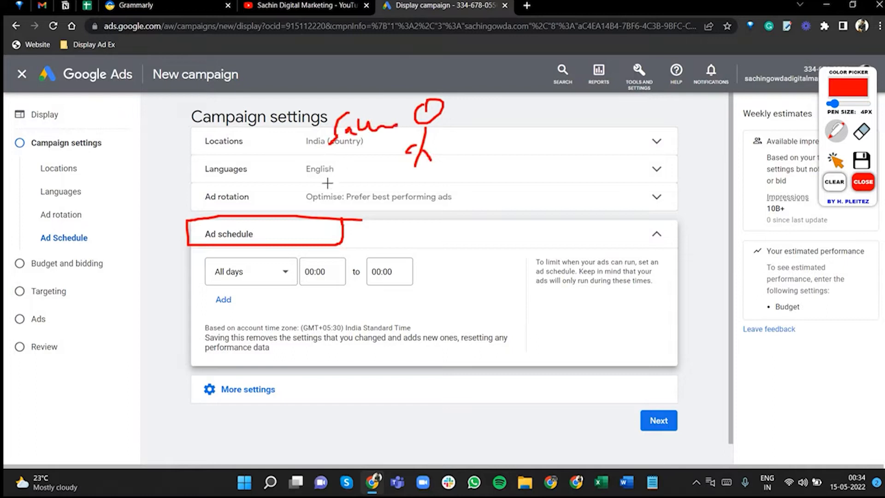
mouse_move(327, 183)
left_mouse_down()
mouse_move(416, 146)
mouse_move(406, 167)
left_mouse_up()
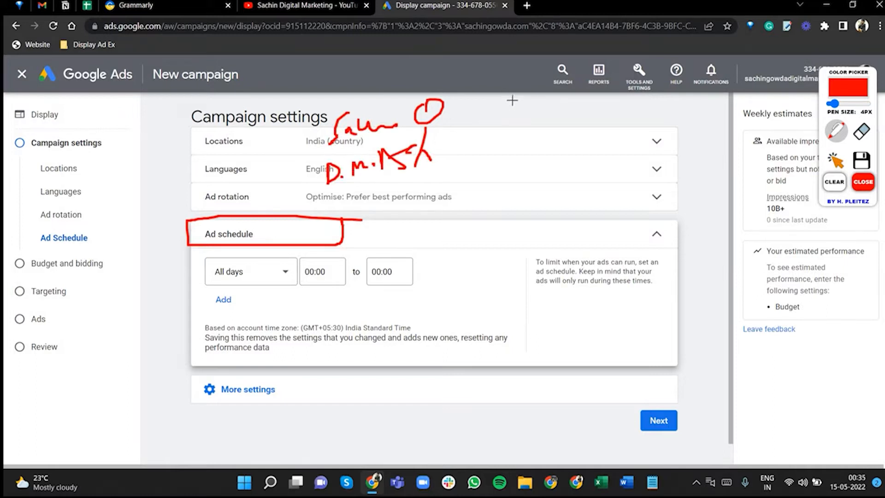
- Draw a second labelled stick figure beside the first and underline the business labels of both figures
mouse_move(526, 99)
left_mouse_down()
mouse_move(512, 99)
mouse_move(515, 185)
mouse_move(587, 124)
mouse_move(601, 144)
mouse_move(618, 140)
left_mouse_up()
left_click_drag(558, 182, 566, 205)
mouse_move(581, 184)
left_mouse_down()
mouse_move(577, 194)
mouse_move(610, 164)
mouse_move(636, 175)
mouse_move(654, 163)
mouse_move(664, 177)
left_mouse_up()
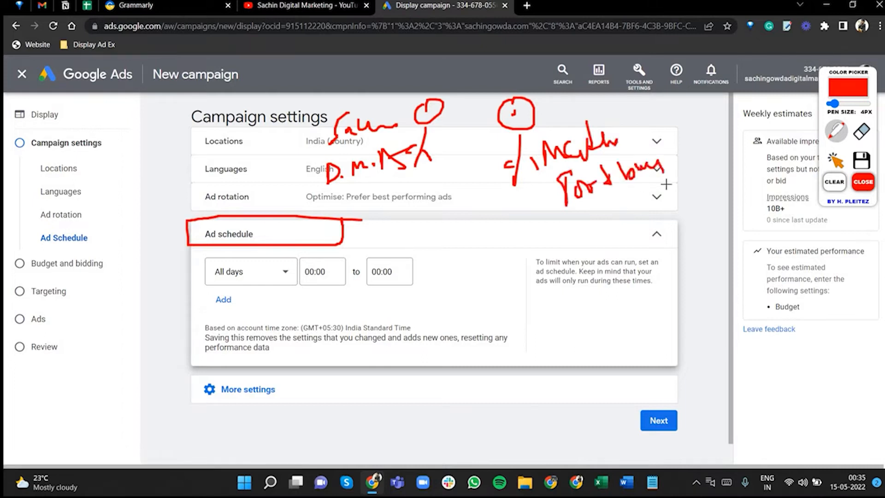
left_click_drag(619, 208, 670, 186)
left_click_drag(431, 164, 346, 193)
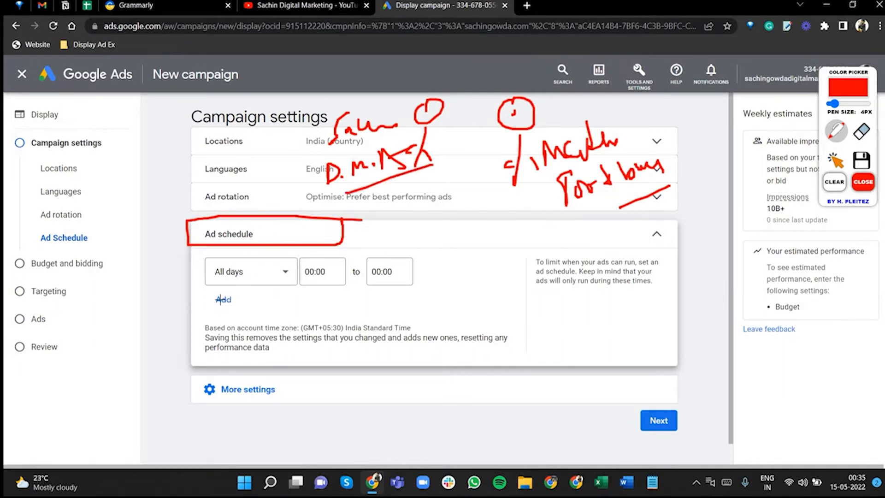
- Tick the All days option, handwrite a Monday-to-Sunday note and an underlined 24-hour note, and add an arrow from the first figure's label
left_click_drag(205, 267, 277, 247)
mouse_move(215, 294)
left_mouse_down()
mouse_move(285, 283)
mouse_move(318, 265)
left_mouse_up()
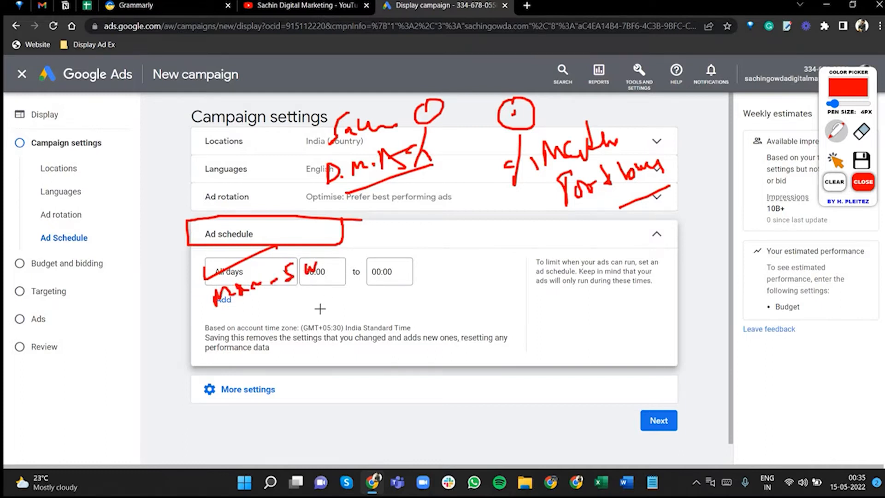
mouse_move(326, 290)
left_mouse_down()
mouse_move(318, 309)
mouse_move(348, 312)
left_mouse_up()
left_click_drag(318, 332, 392, 311)
left_click_drag(373, 195, 358, 272)
mouse_move(354, 245)
left_mouse_down()
mouse_move(357, 259)
mouse_move(388, 261)
left_mouse_up()
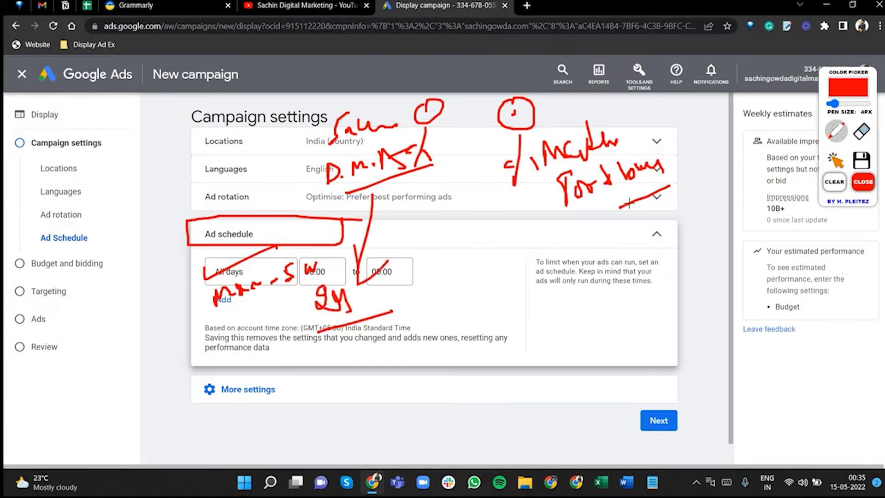
- Circle the second figure's business label and handwrite a circled 24-hour note and a day-range note below it
mouse_move(685, 157)
left_mouse_down()
mouse_move(568, 163)
mouse_move(594, 224)
mouse_move(686, 157)
left_mouse_up()
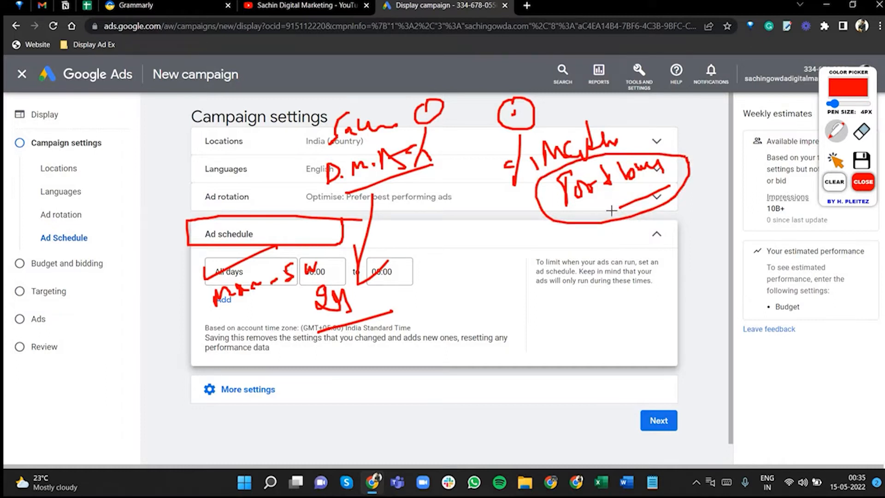
mouse_move(556, 249)
left_mouse_down()
mouse_move(565, 275)
mouse_move(599, 258)
mouse_move(622, 295)
mouse_move(608, 242)
mouse_move(668, 258)
left_mouse_up()
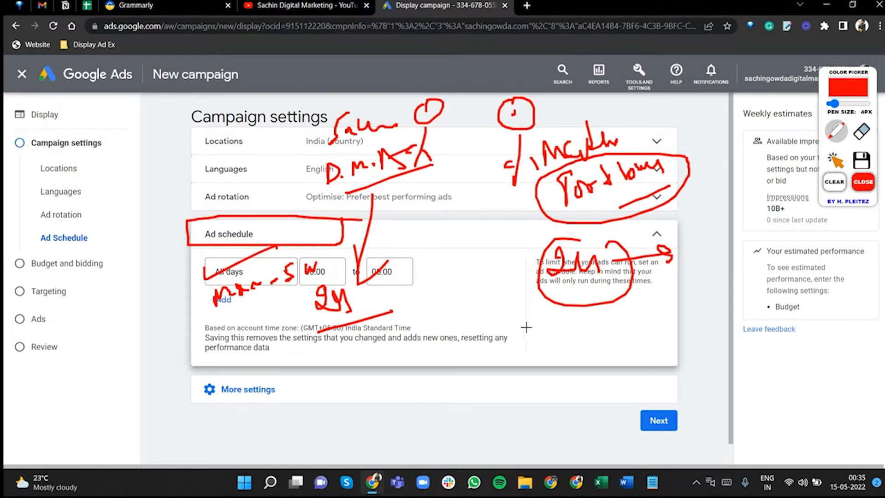
mouse_move(527, 341)
left_mouse_down()
mouse_move(559, 323)
mouse_move(565, 331)
mouse_move(580, 325)
left_mouse_up()
mouse_move(592, 312)
left_mouse_down()
mouse_move(607, 326)
mouse_move(618, 321)
left_mouse_up()
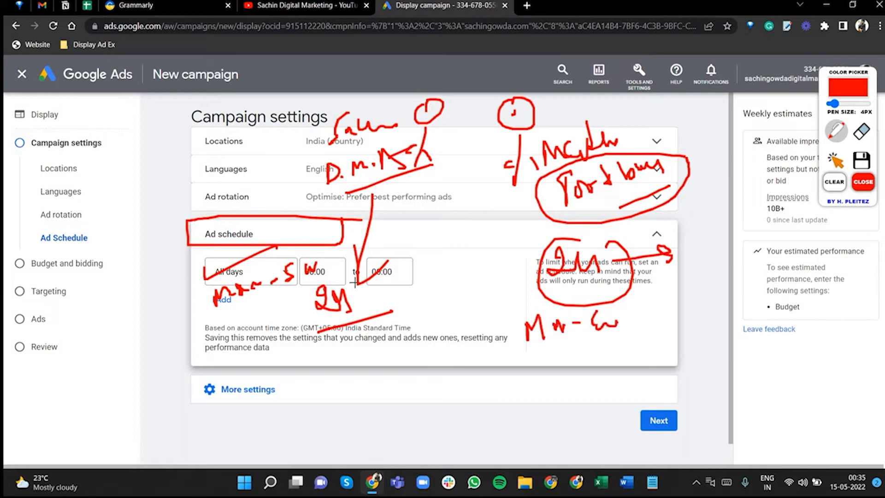
- Circle the first 24-hour note, then handwrite, bracket and circle an 8.00 AM to 11.30 AM slot for the second business
left_click_drag(351, 296, 351, 296)
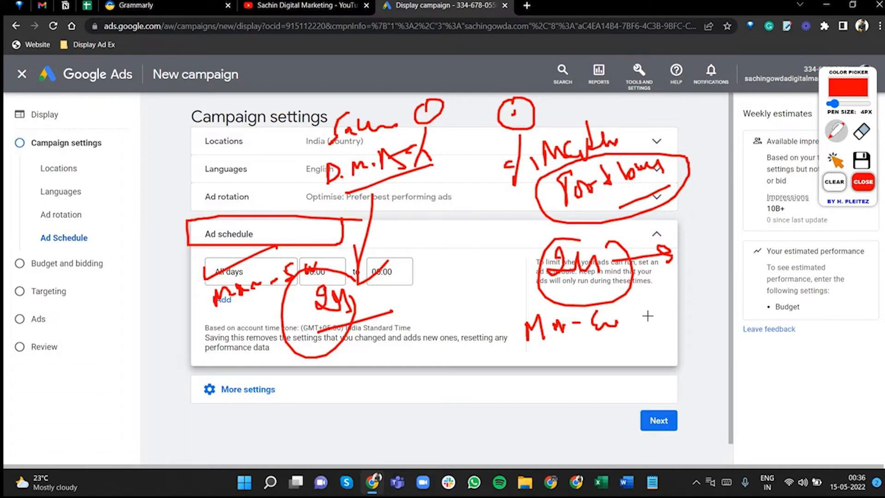
mouse_move(653, 301)
left_mouse_down()
mouse_move(702, 302)
mouse_move(714, 290)
left_mouse_up()
left_click(663, 313)
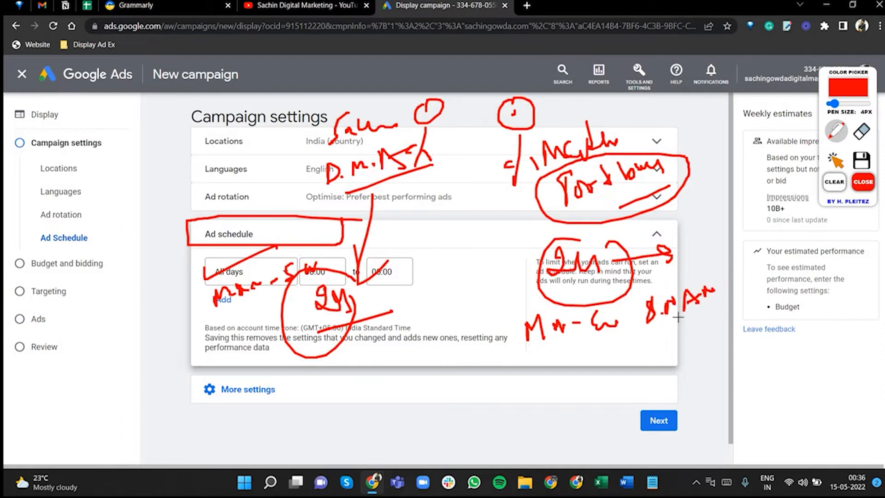
mouse_move(678, 317)
left_mouse_down()
mouse_move(680, 365)
mouse_move(655, 406)
mouse_move(743, 352)
left_mouse_up()
left_click(669, 390)
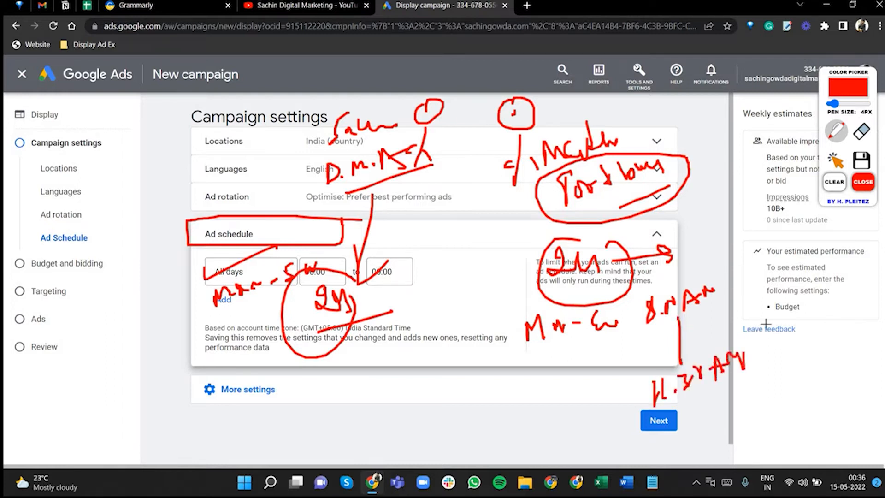
mouse_move(727, 282)
left_mouse_down()
mouse_move(766, 326)
mouse_move(770, 401)
left_mouse_up()
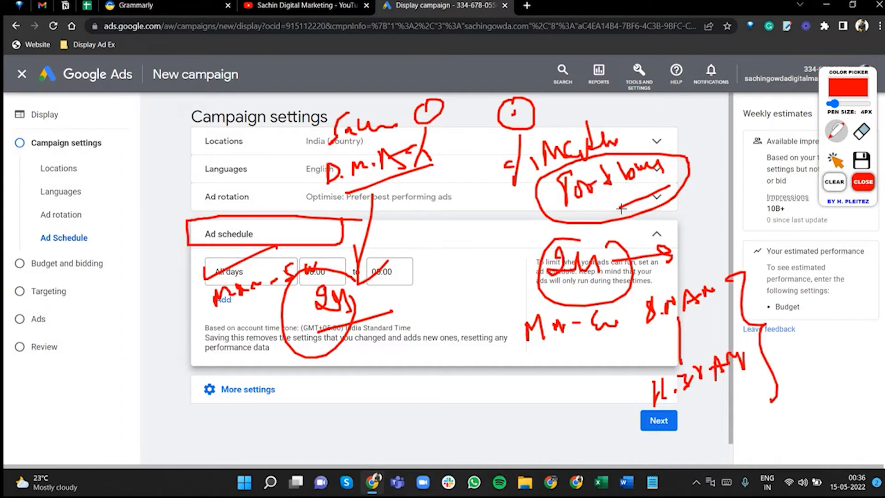
left_click_drag(601, 209, 678, 185)
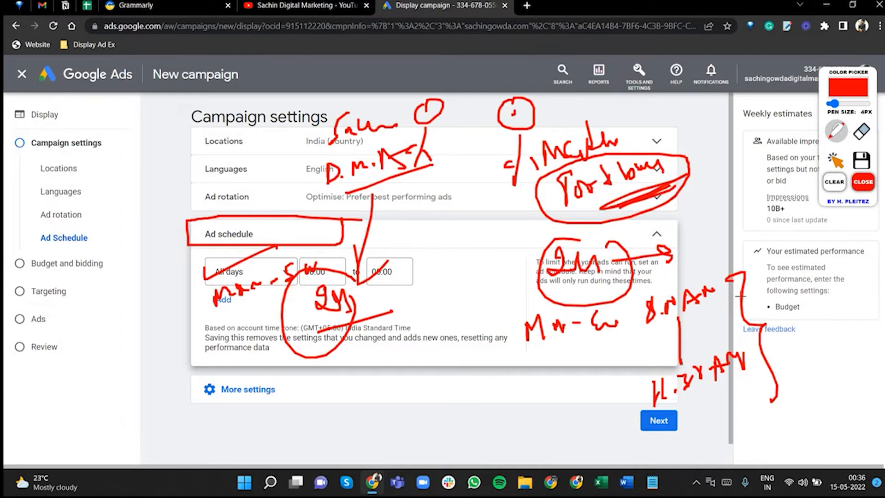
mouse_move(768, 262)
left_mouse_down()
mouse_move(669, 272)
mouse_move(634, 392)
mouse_move(791, 389)
mouse_move(774, 260)
left_mouse_up()
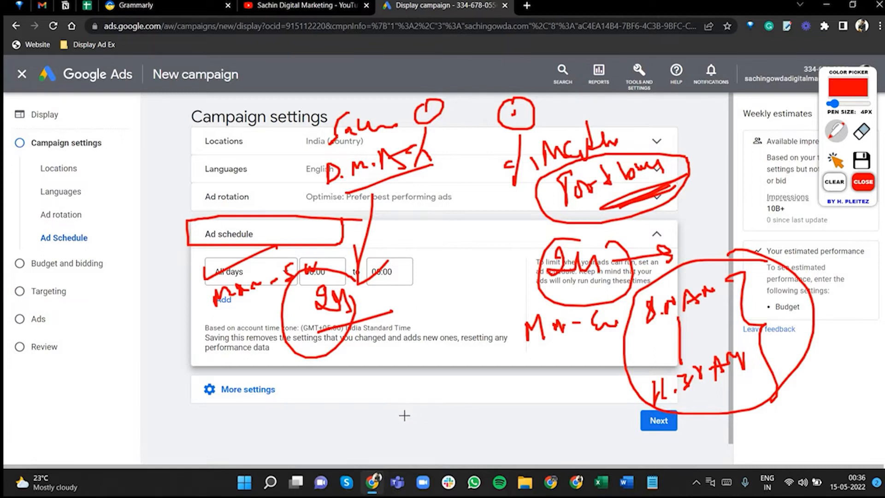
- Handwrite a second time slot of 12.30 to 3.00 below the ad schedule and bracket it
mouse_move(404, 398)
left_mouse_down()
mouse_move(404, 415)
mouse_move(408, 402)
mouse_move(445, 409)
mouse_move(453, 400)
left_mouse_up()
left_click_drag(406, 446, 427, 442)
mouse_move(433, 438)
left_mouse_down()
mouse_move(435, 447)
mouse_move(471, 415)
mouse_move(473, 434)
left_mouse_up()
left_click(447, 446)
mouse_move(462, 370)
left_mouse_down()
mouse_move(474, 365)
mouse_move(489, 447)
left_mouse_up()
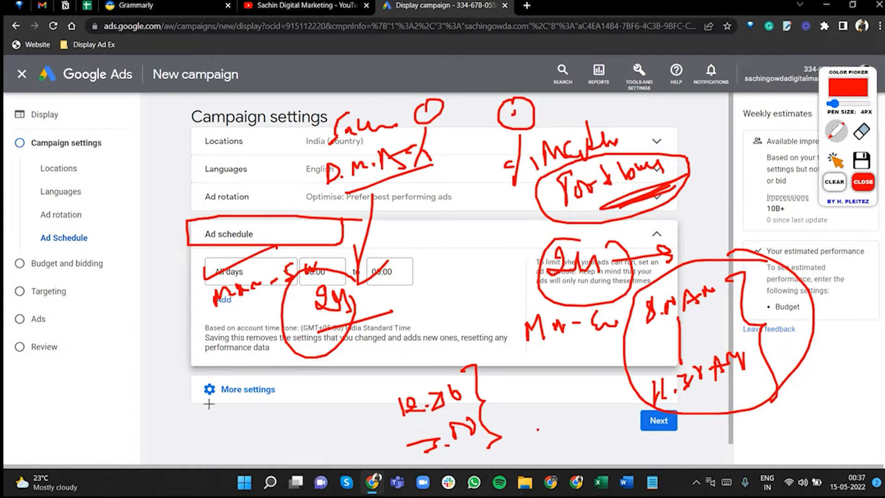
- Handwrite an 8.30 to 12.00 slot, encircle it and the 12.30 to 3.00 slot, and add a large tick beside the campaign settings
mouse_move(209, 405)
left_mouse_down()
mouse_move(207, 417)
mouse_move(210, 404)
mouse_move(235, 398)
mouse_move(221, 410)
mouse_move(240, 400)
left_mouse_up()
left_click(217, 410)
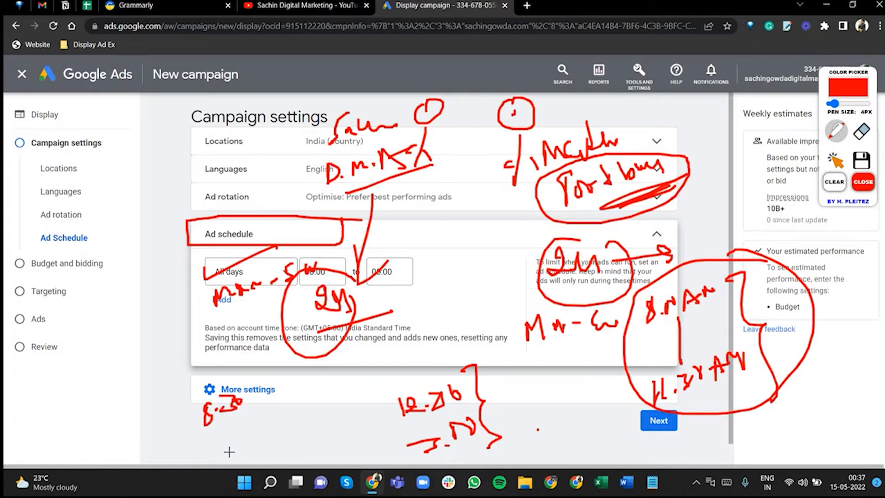
mouse_move(224, 440)
left_mouse_down()
mouse_move(224, 455)
mouse_move(240, 442)
mouse_move(245, 452)
left_mouse_up()
left_click_drag(248, 437, 248, 442)
left_click_drag(251, 437, 272, 438)
mouse_move(278, 422)
left_mouse_down()
mouse_move(289, 444)
mouse_move(299, 430)
mouse_move(225, 457)
left_mouse_up()
left_click_drag(426, 367, 405, 456)
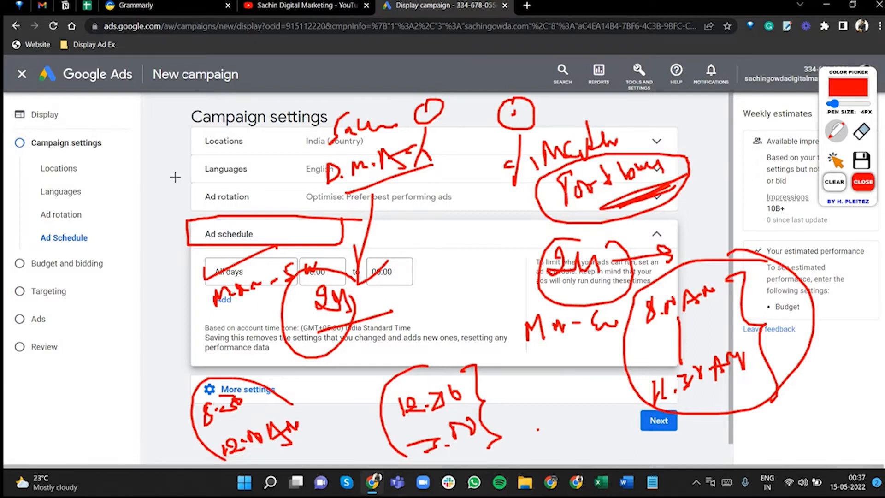
left_click_drag(174, 163, 270, 145)
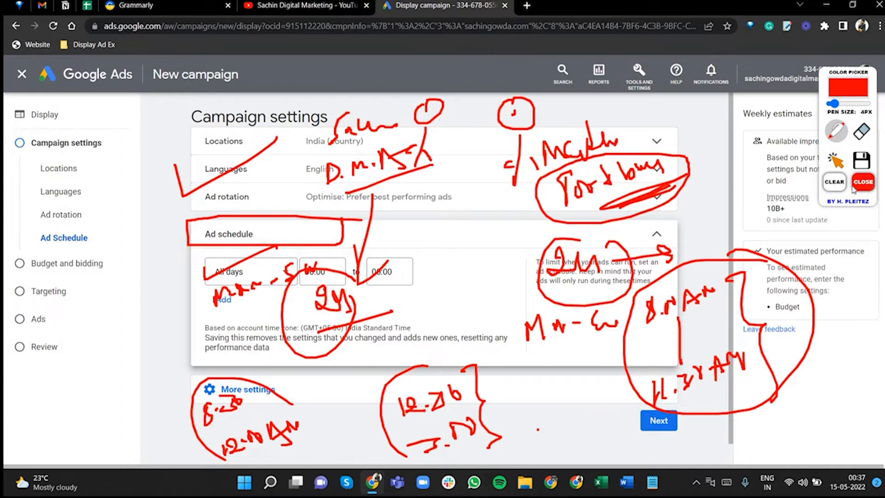
- Close the drawing overlay to clear all handwritten annotations from the campaign settings
left_click(870, 185)
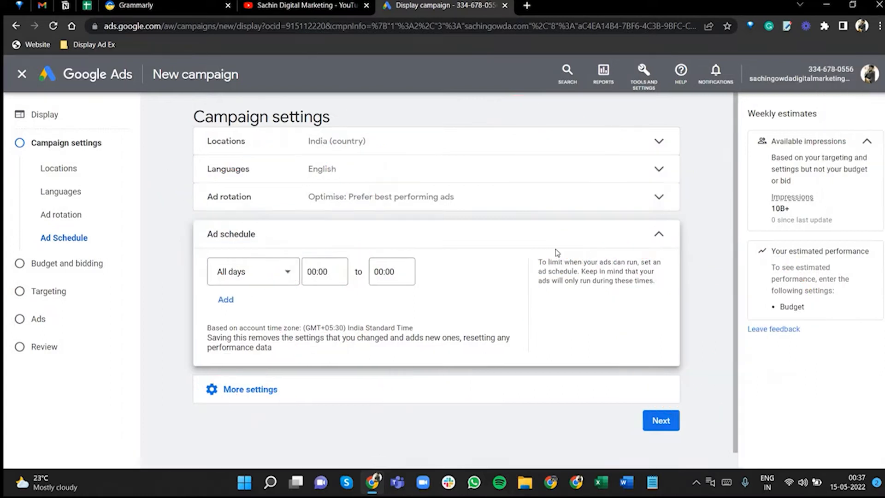
- Set the ad schedule to Saturdays - Sundays from 01:30 to 10:30
left_click(288, 276)
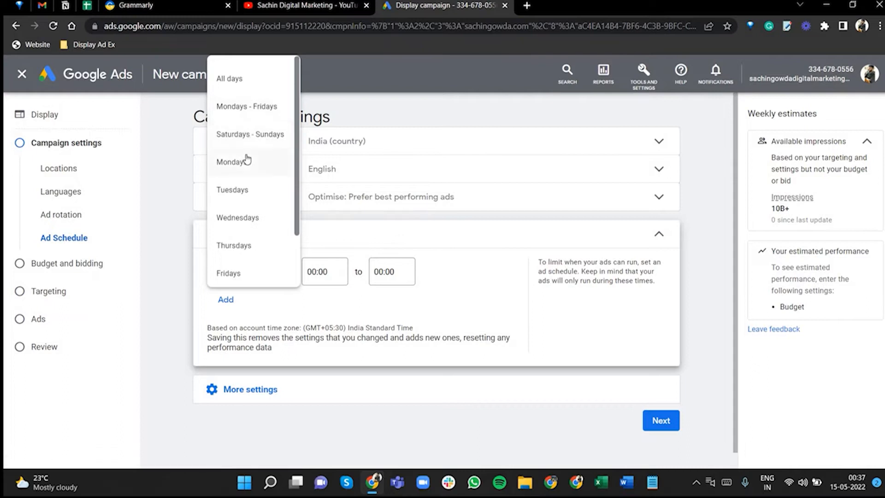
left_click(253, 139)
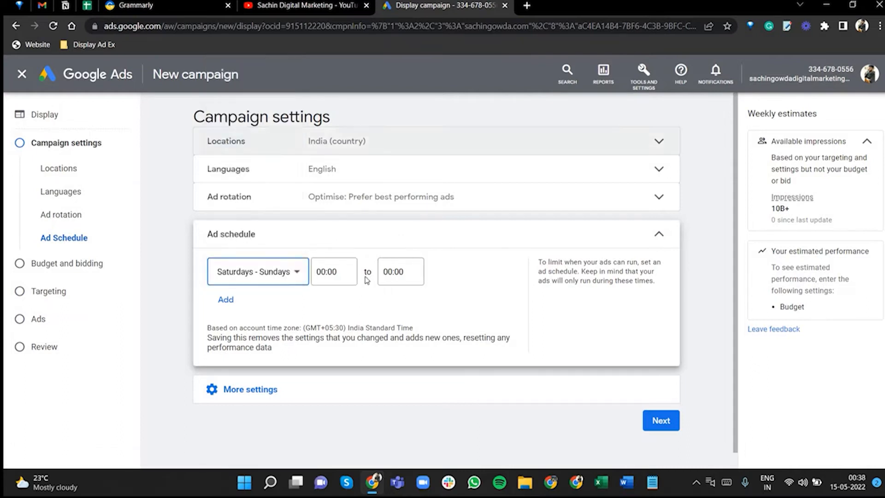
left_click(328, 272)
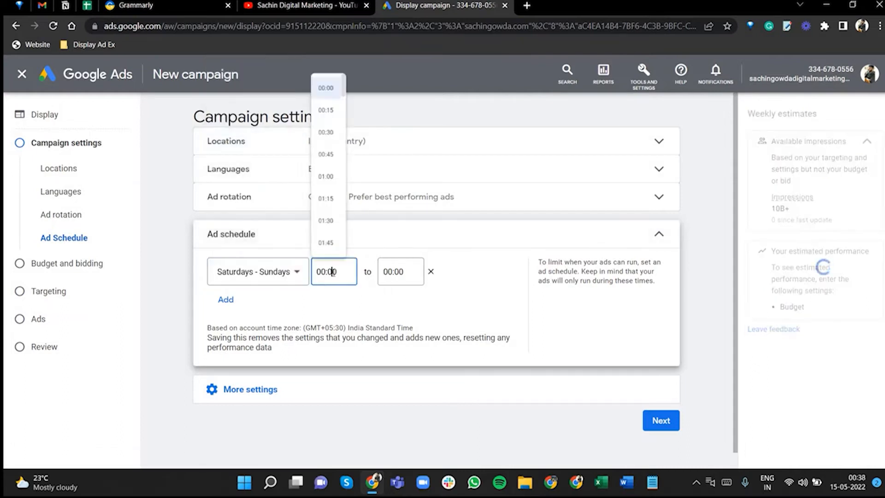
left_click(335, 212)
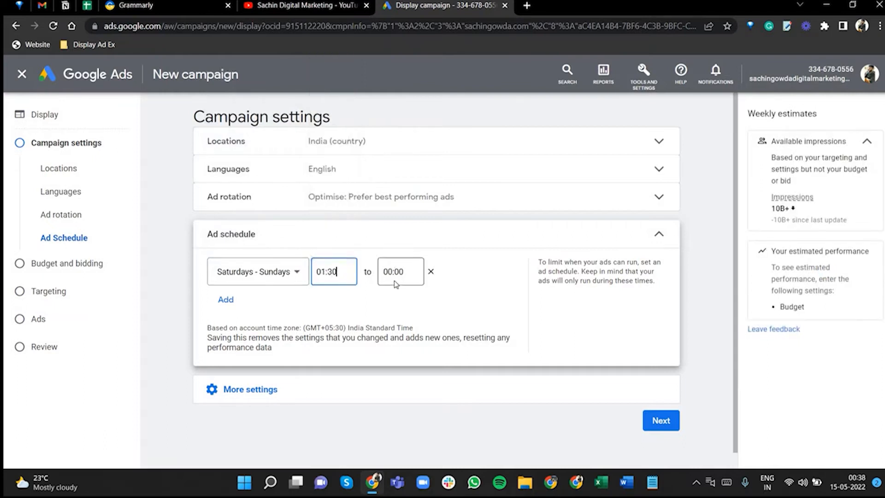
left_click(399, 271)
scroll(404, 240, "down", 15)
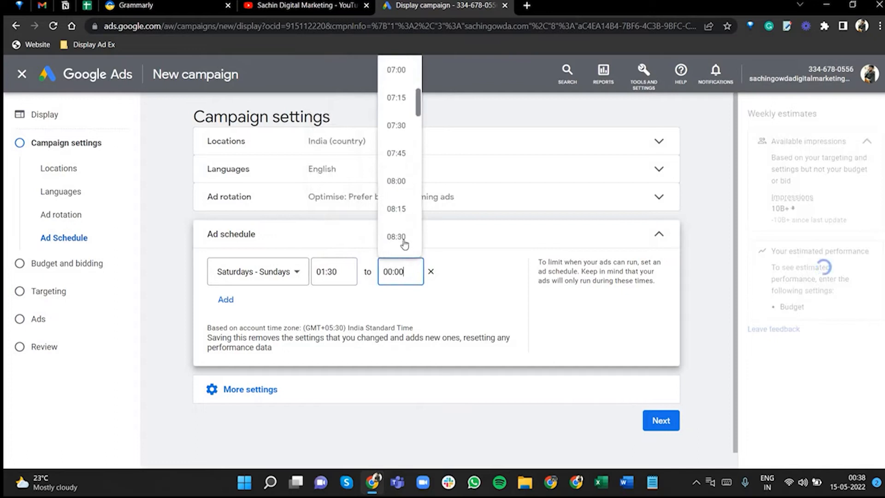
left_click(402, 229)
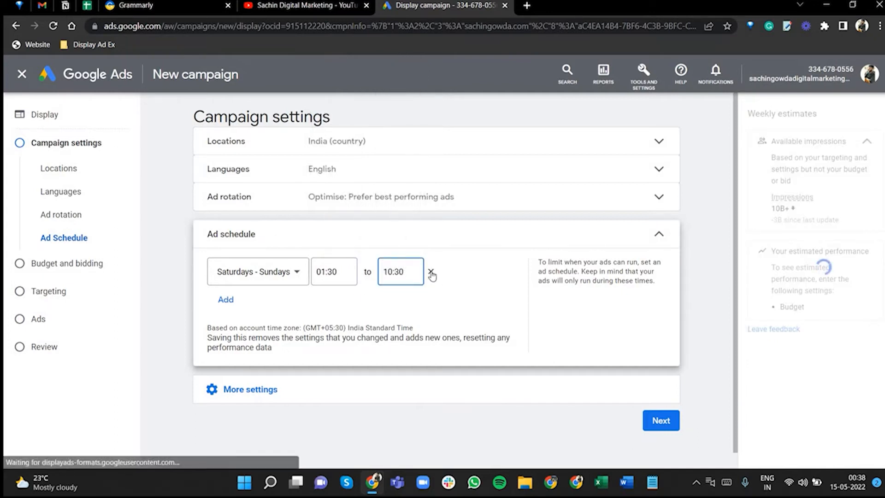
- Remove the weekend time slot, set the ad schedule to All days and collapse the section
left_click(431, 272)
left_click(296, 276)
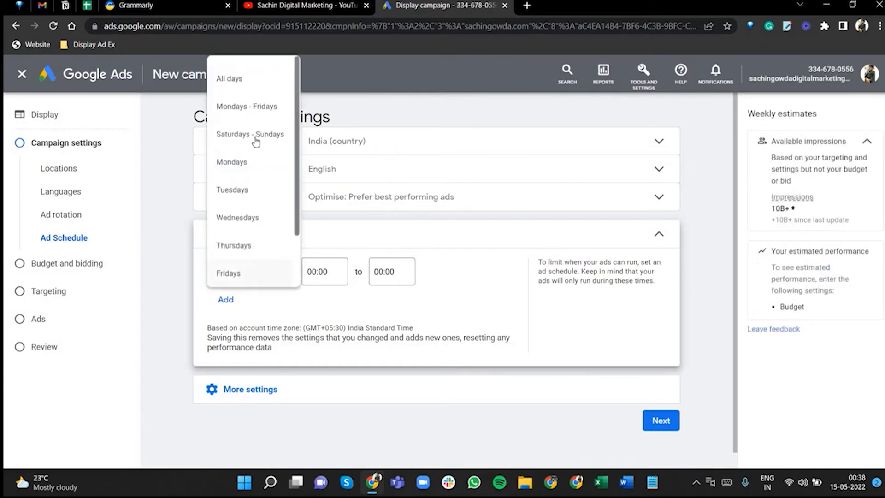
left_click(252, 88)
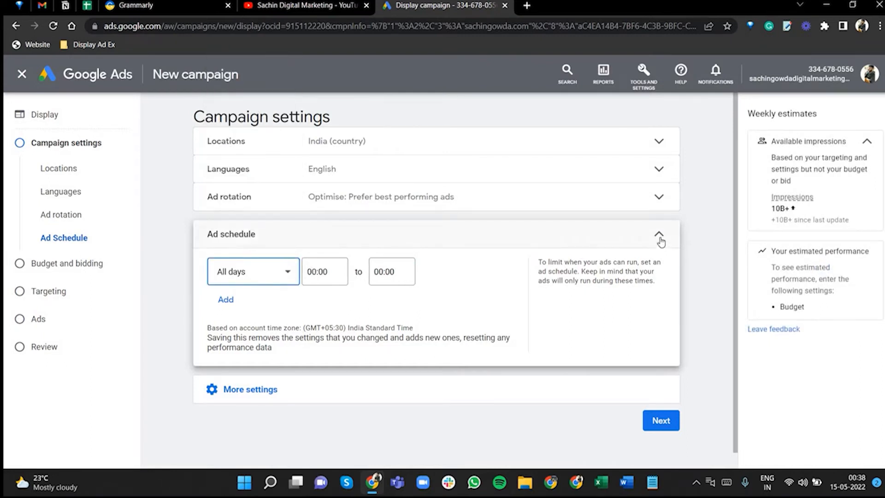
left_click(659, 238)
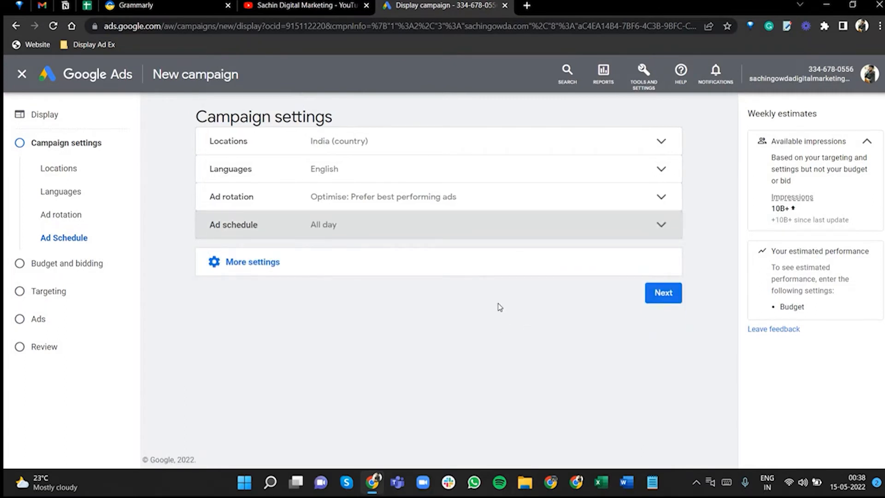
- Expand the additional campaign settings and temporarily mark Ad schedule, Start and end dates, Content exclusions and More settings with the drawing overlay
left_click(279, 267)
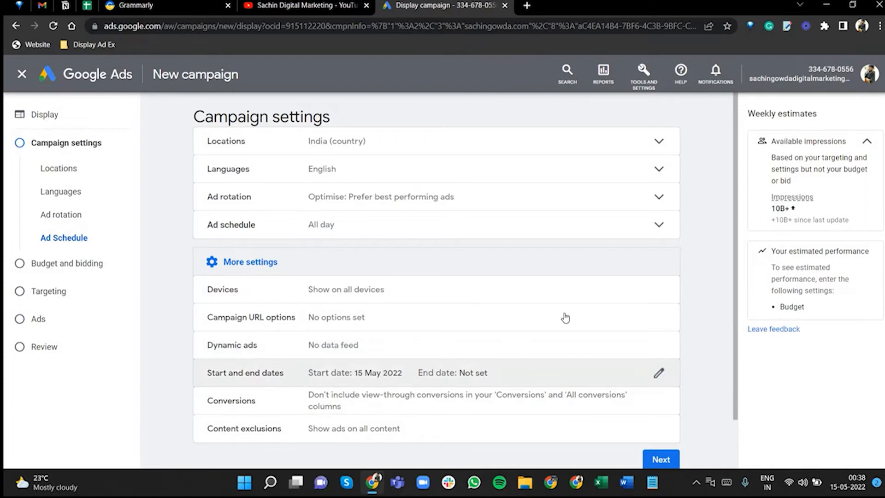
left_click(787, 26)
left_click_drag(191, 219, 282, 208)
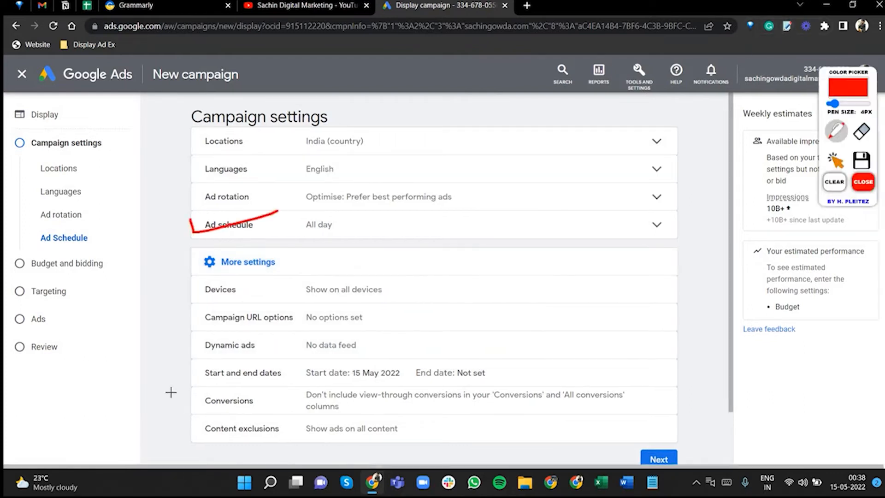
left_click_drag(178, 365, 266, 351)
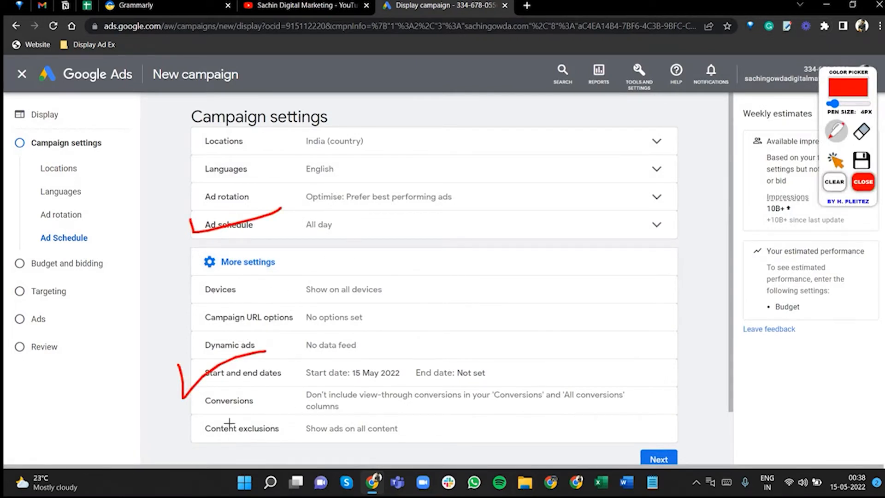
left_click_drag(227, 425, 315, 407)
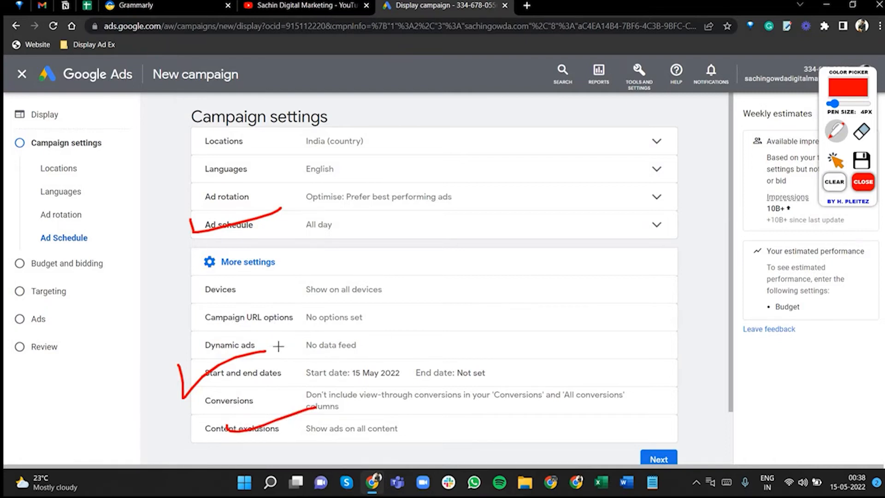
mouse_move(146, 250)
left_mouse_down()
mouse_move(175, 253)
mouse_move(171, 283)
left_mouse_up()
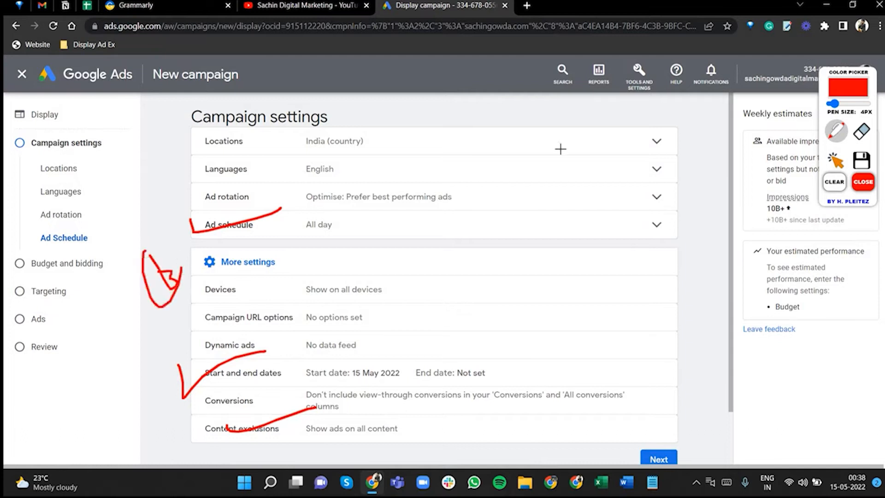
left_click(863, 182)
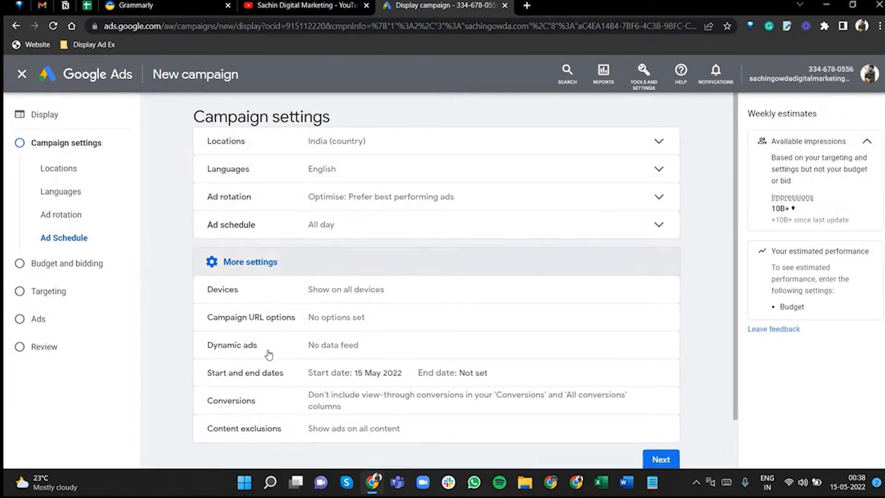
- Try a campaign end date of 31 May 2022 and return the end date to None
left_click(366, 371)
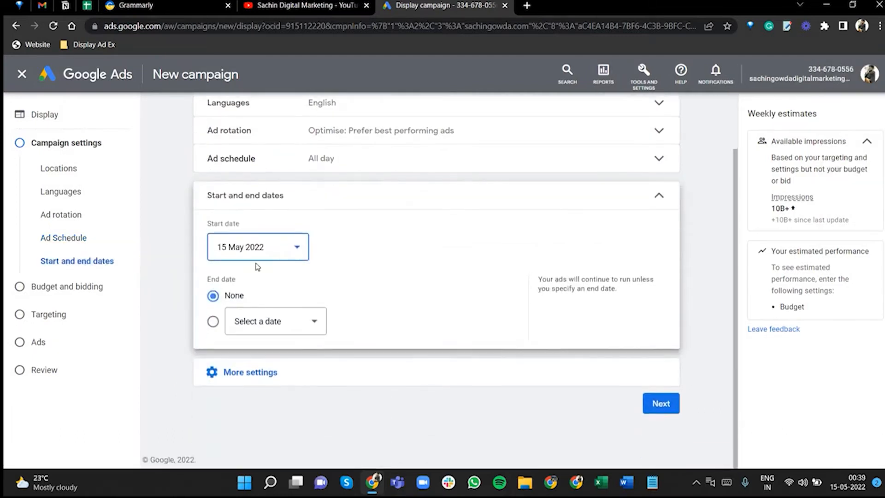
left_click(261, 328)
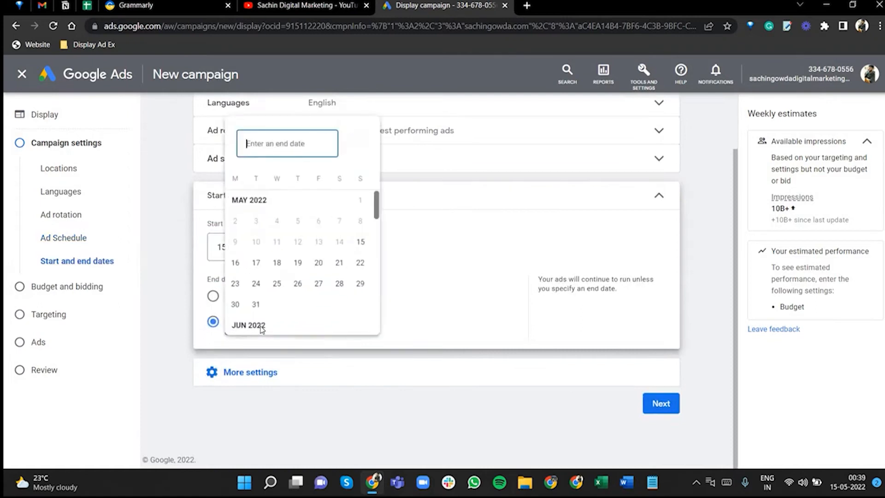
left_click(549, 199)
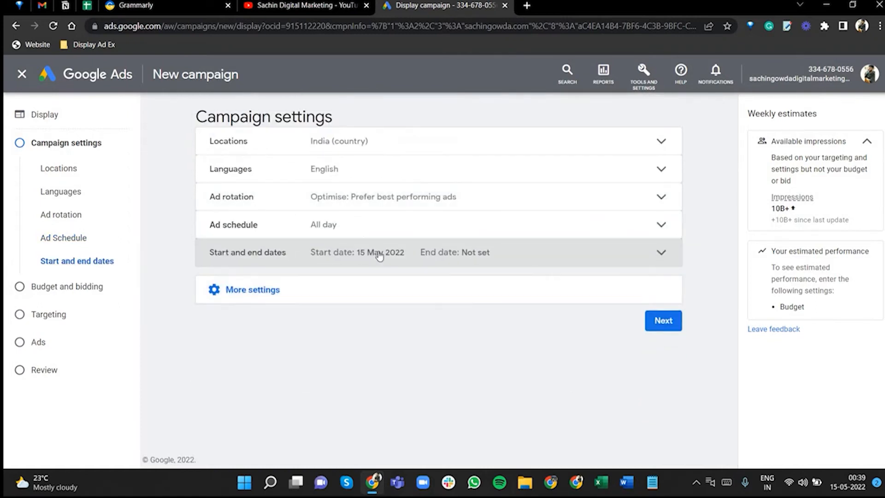
left_click(379, 252)
left_click(259, 388)
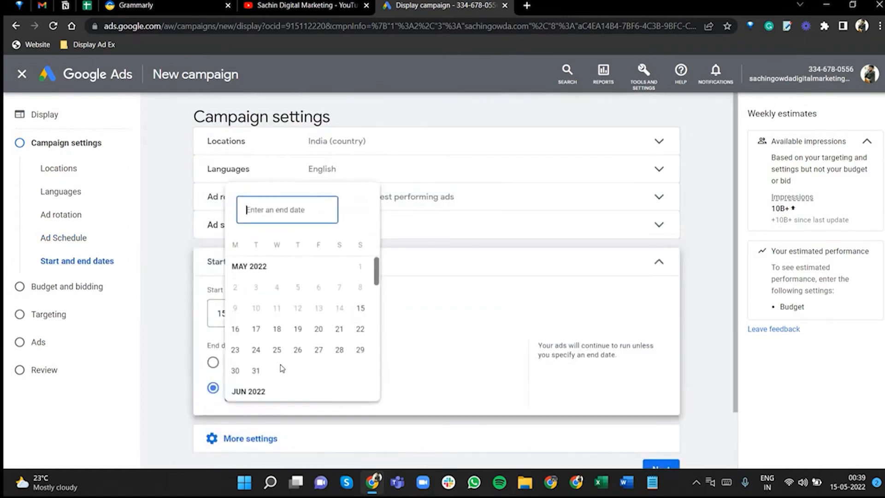
left_click(256, 372)
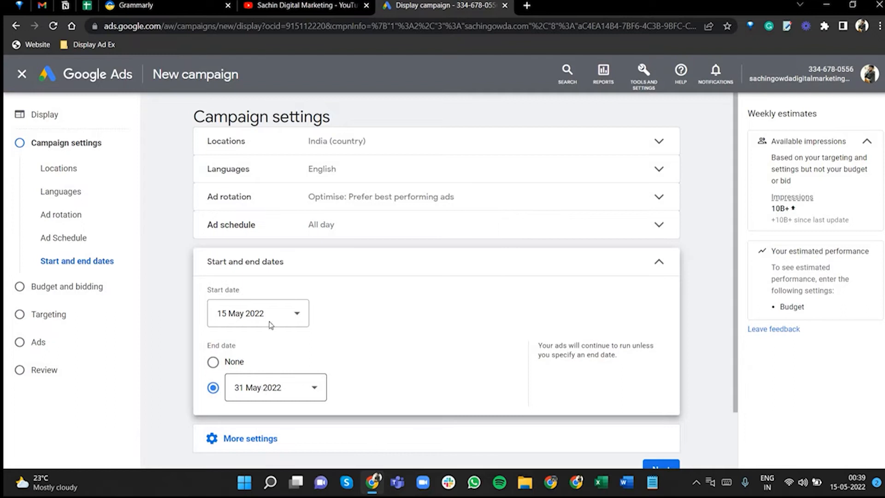
left_click(213, 363)
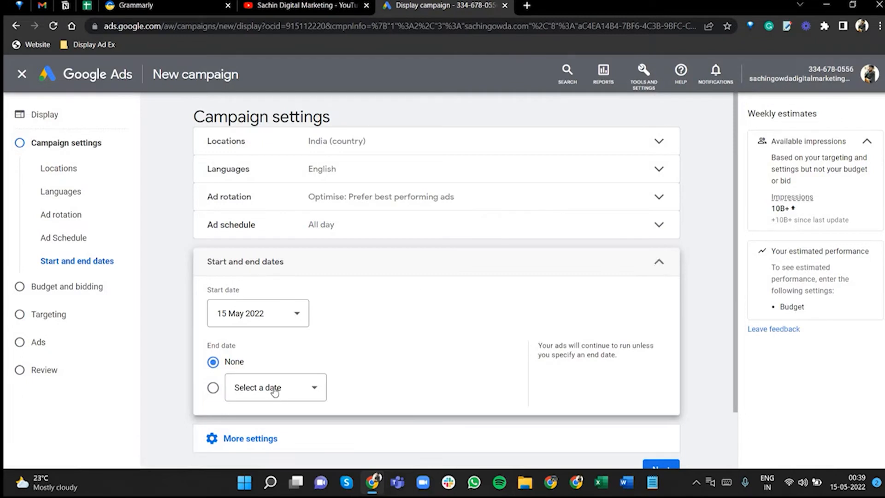
left_click(657, 260)
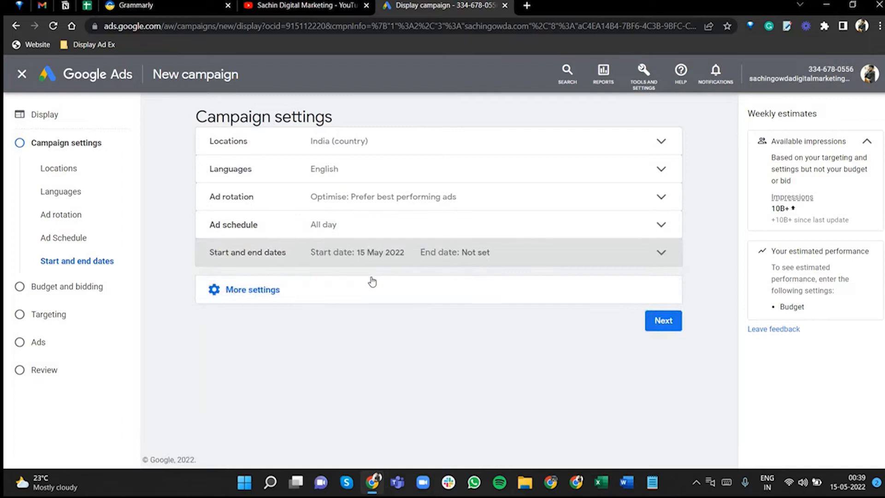
- Open the Content exclusions settings and examine the digital content labels, sensitive content and content type options
left_click(239, 291)
scroll(375, 439, "down", 1)
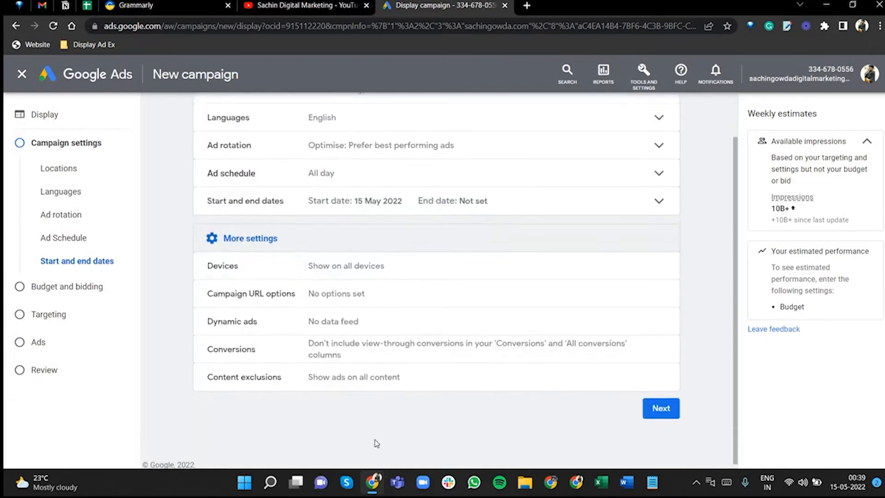
left_click(317, 361)
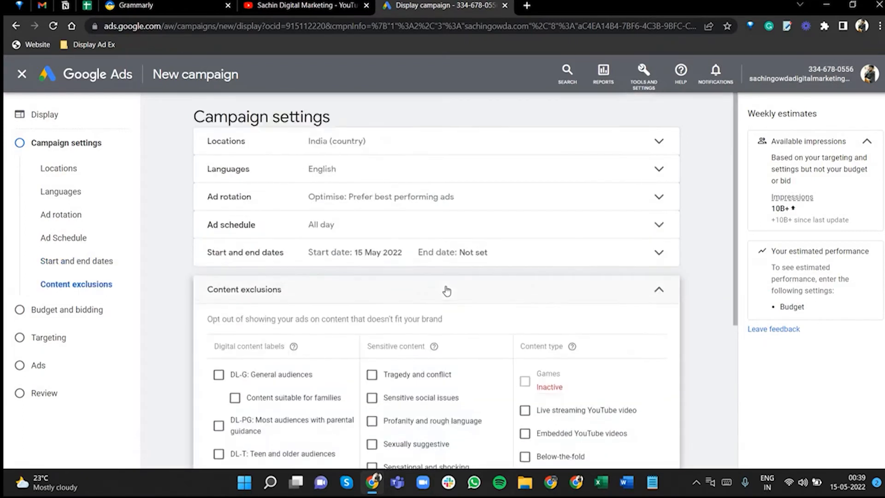
scroll(444, 291, "down", 2)
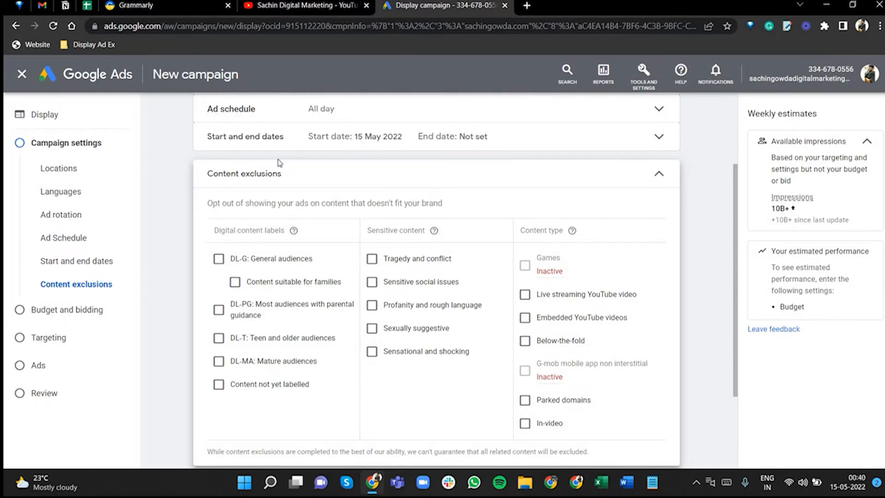
left_click_drag(300, 174, 189, 181)
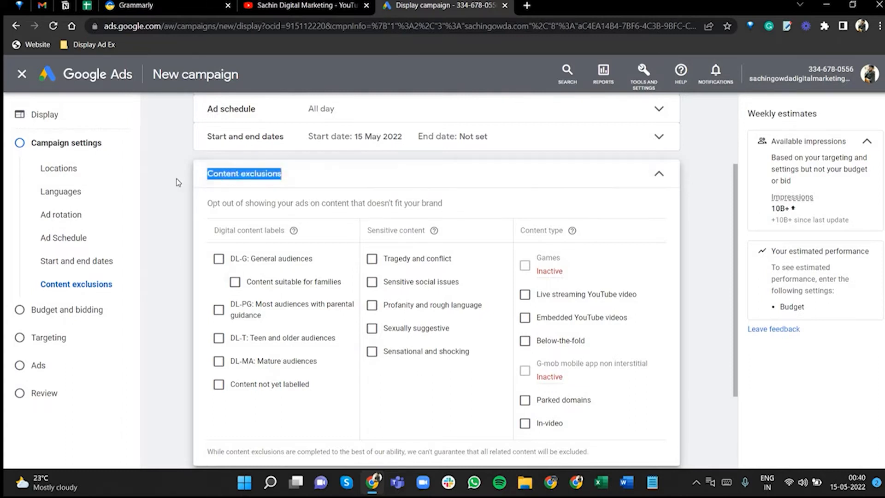
left_click(178, 182)
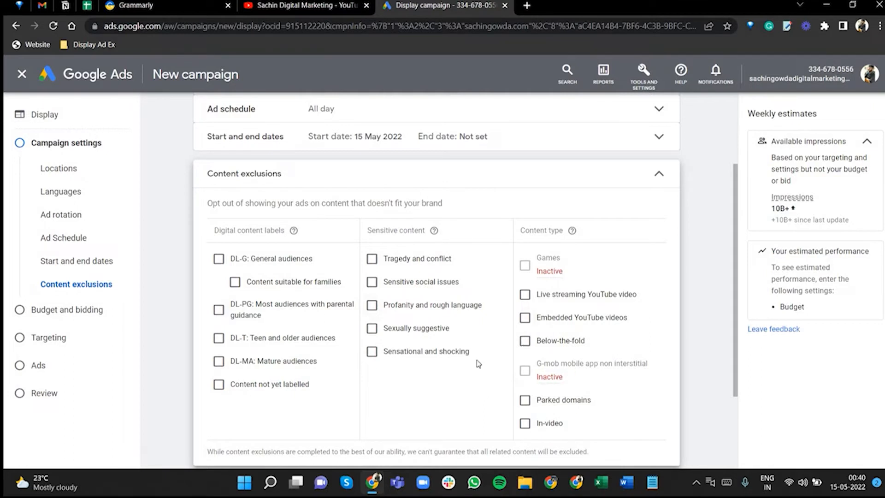
- Try the Sexually suggestive and Live streaming YouTube video exclusions and deselect both
left_click(428, 329)
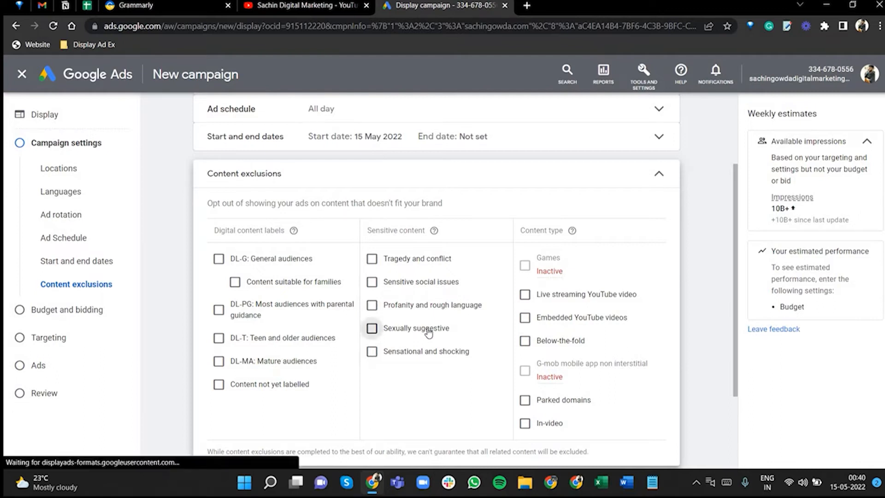
left_click(551, 299)
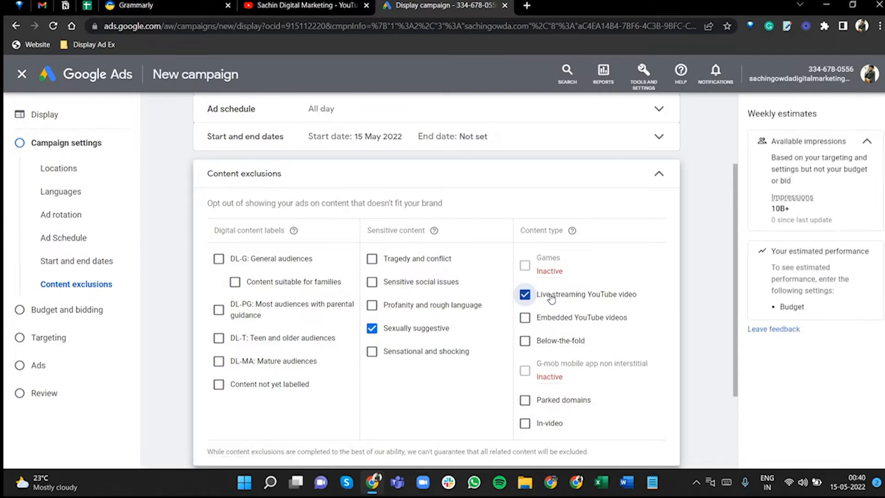
left_click(551, 299)
left_click(435, 329)
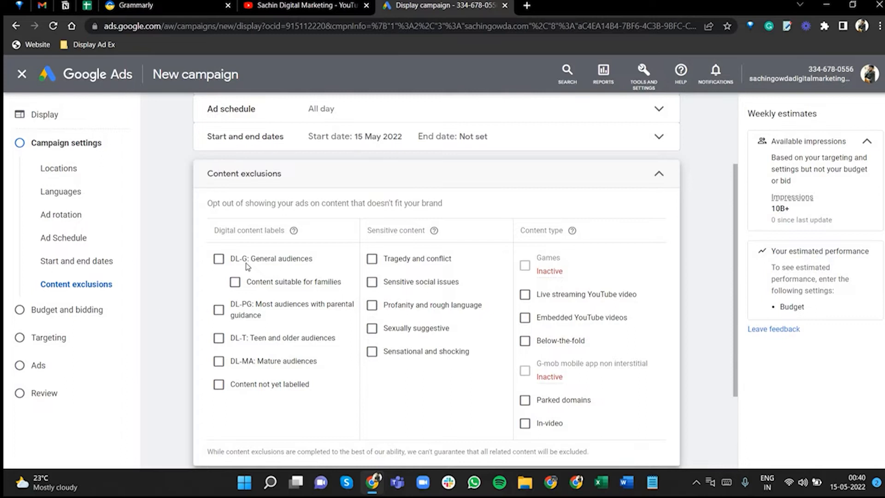
- Collapse the content exclusions, continue to Budget and bidding, and set the average daily budget to ₹500
left_click(659, 178)
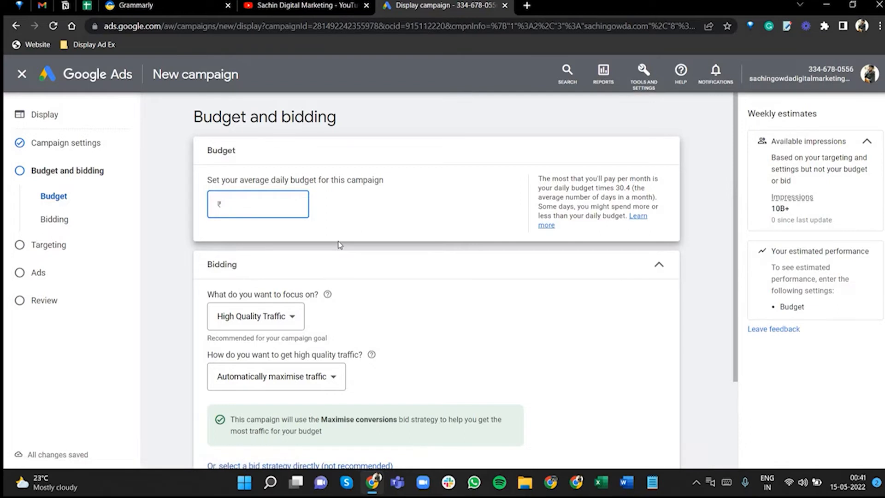
type("00")
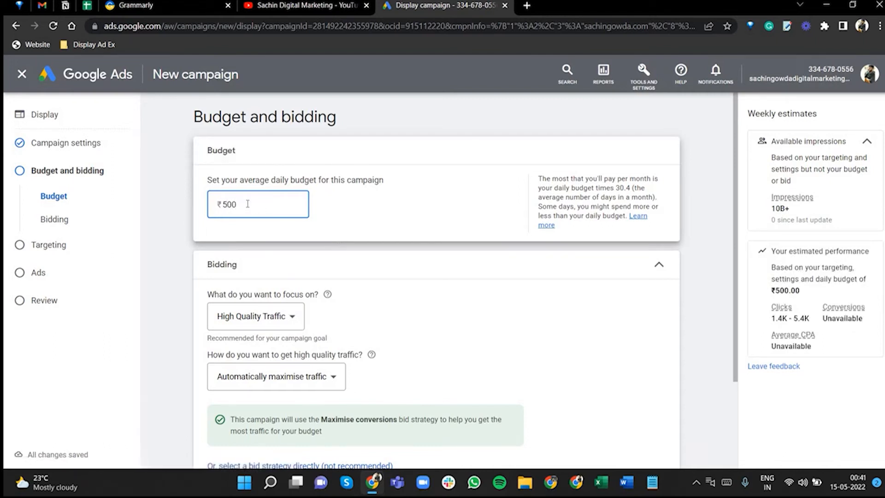
- Turn on the drawing overlay and outline the estimated performance panel in red
left_click(786, 27)
left_click_drag(876, 236, 811, 237)
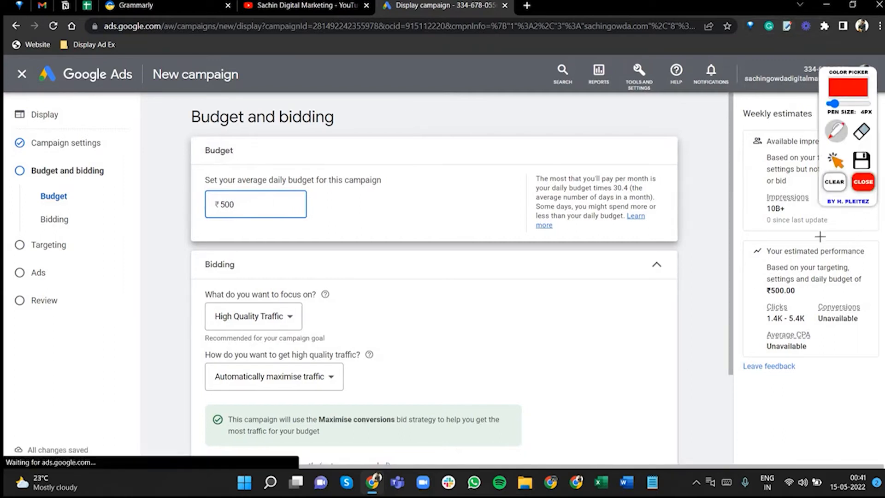
mouse_move(748, 240)
left_mouse_down()
mouse_move(744, 322)
mouse_move(873, 353)
mouse_move(876, 238)
left_mouse_up()
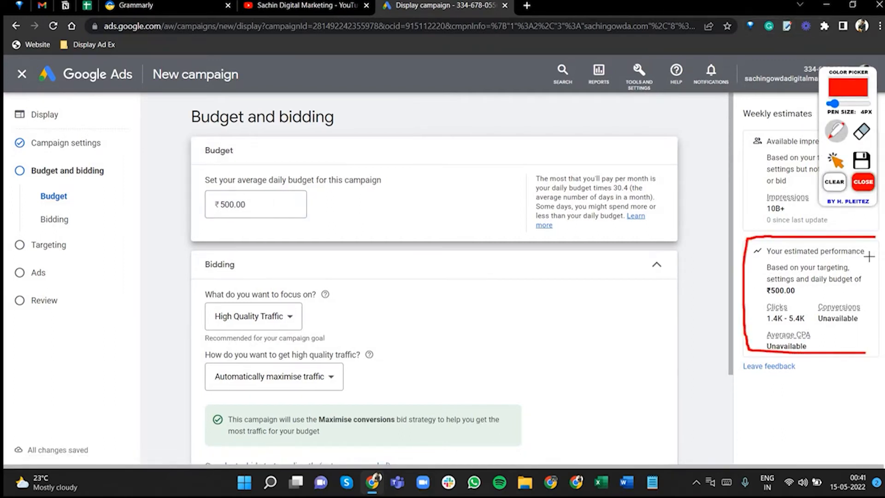
- Mark the daily budget, clicks, conversions and average CPA values in the estimated performance panel with red strokes
left_click_drag(765, 299, 810, 292)
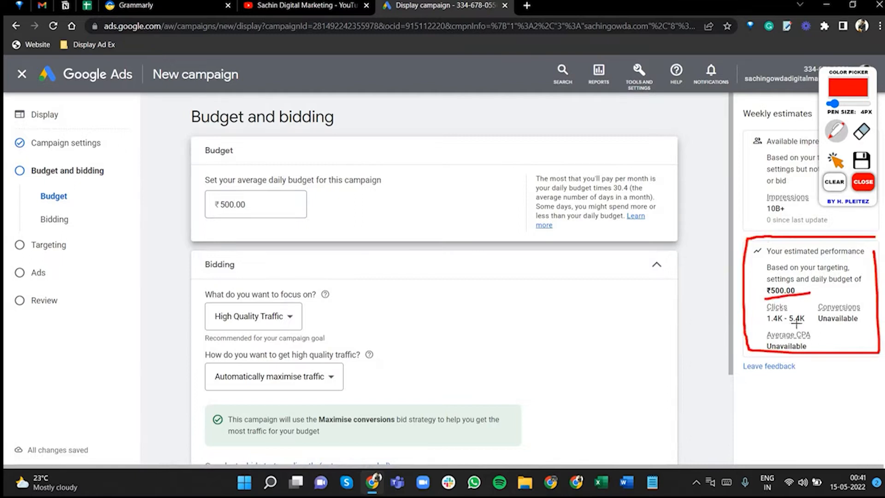
left_click_drag(761, 327, 808, 325)
left_click_drag(758, 287, 808, 289)
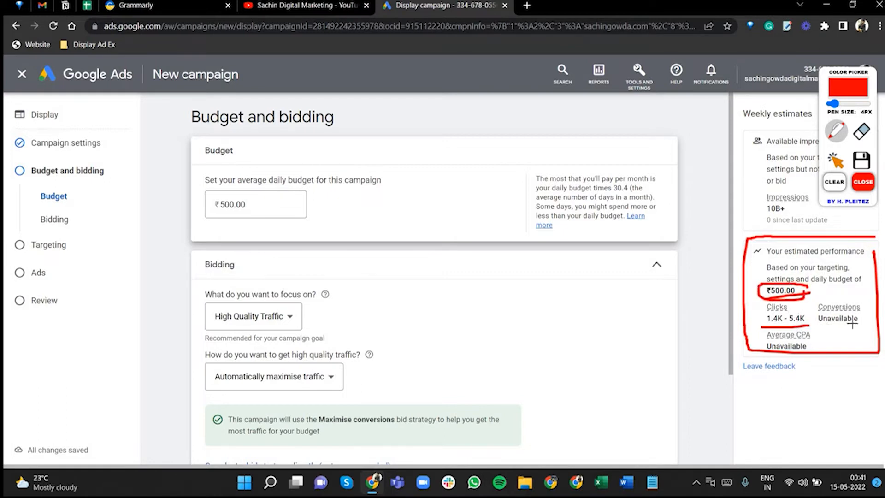
mouse_move(820, 326)
left_mouse_down()
mouse_move(852, 325)
mouse_move(787, 350)
left_mouse_up()
- Draw a red check mark beside the average daily budget and handwrite "/day" after its amount
left_click_drag(158, 198, 214, 180)
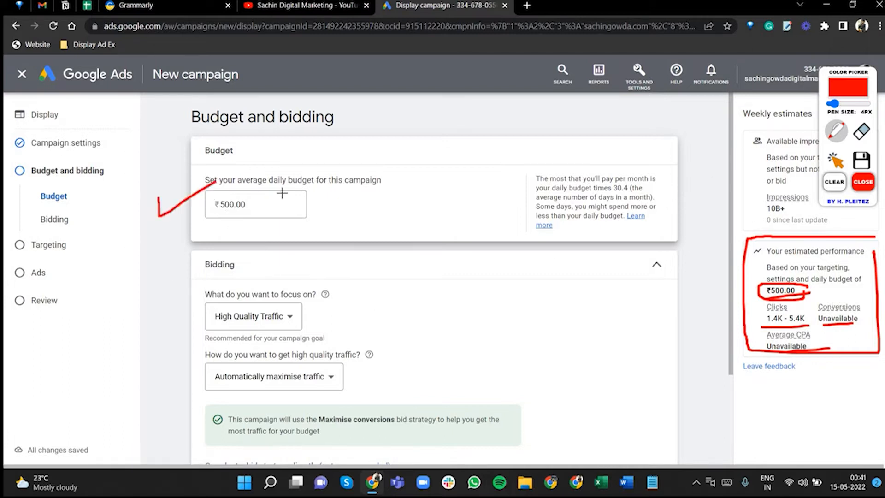
left_click_drag(268, 188, 243, 240)
mouse_move(275, 213)
left_mouse_down()
mouse_move(294, 211)
mouse_move(314, 248)
left_mouse_up()
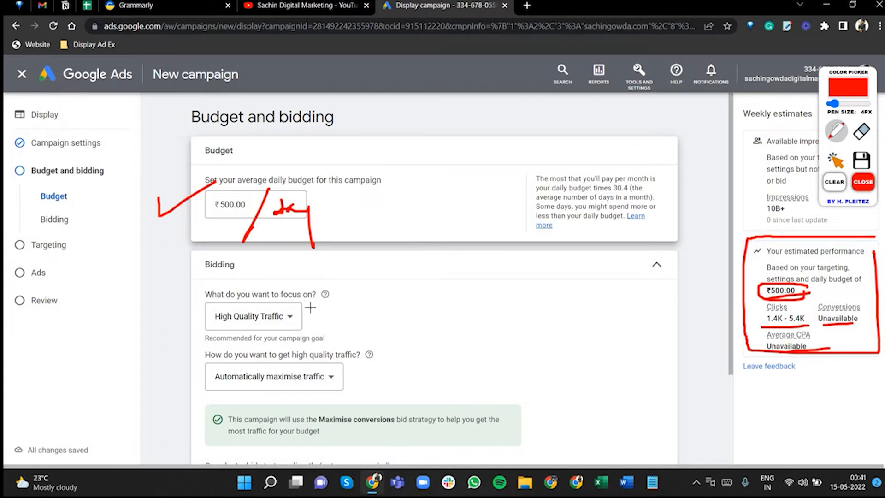
- Set the bidding focus to Viewable impressions and close the drawing overlay to remove the red marks
left_click(837, 161)
left_click(286, 318)
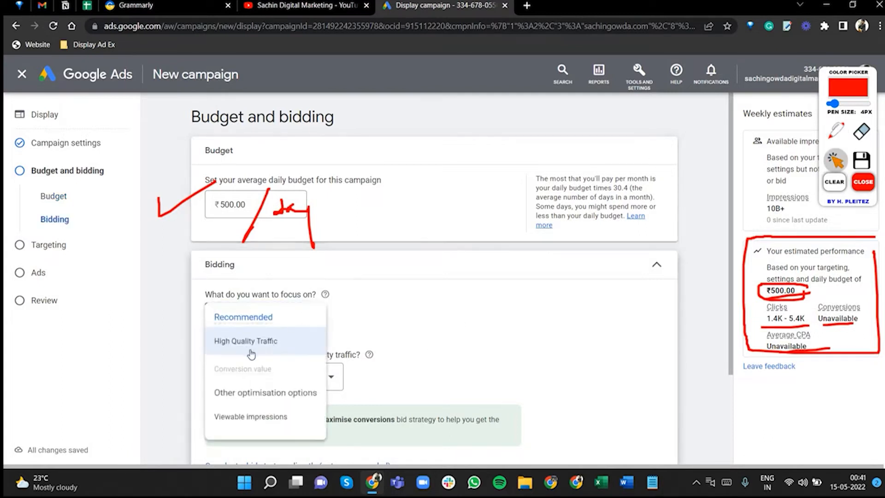
mouse_move(279, 346)
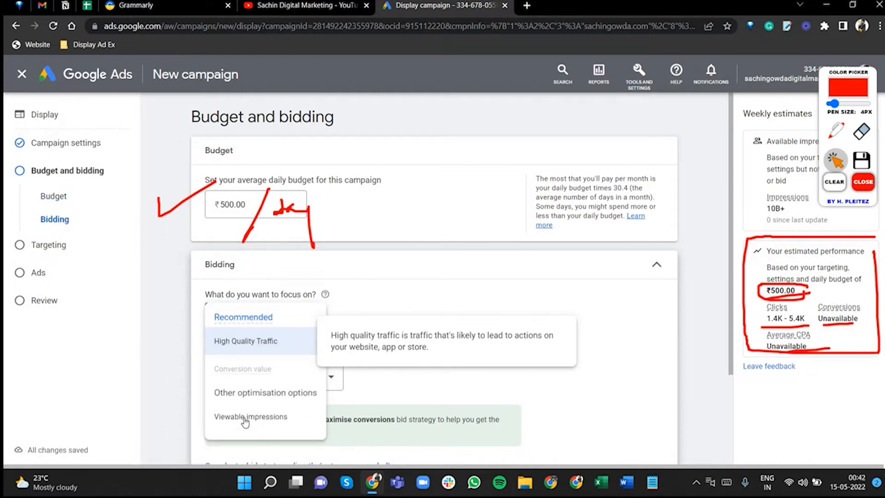
mouse_move(246, 422)
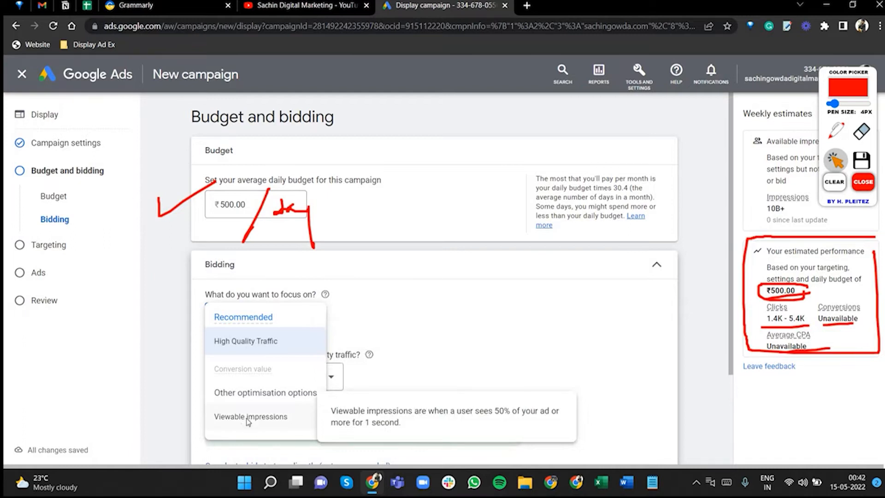
left_click(248, 417)
scroll(464, 312, "down", 1)
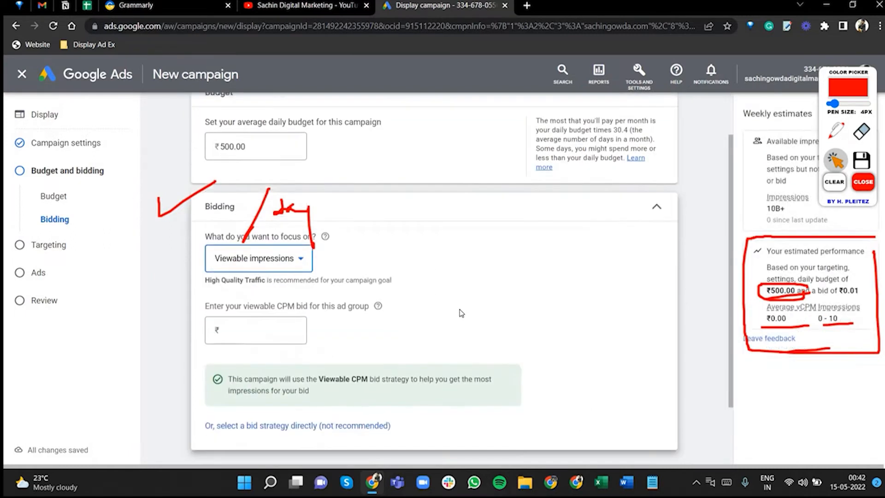
scroll(461, 313, "up", 1)
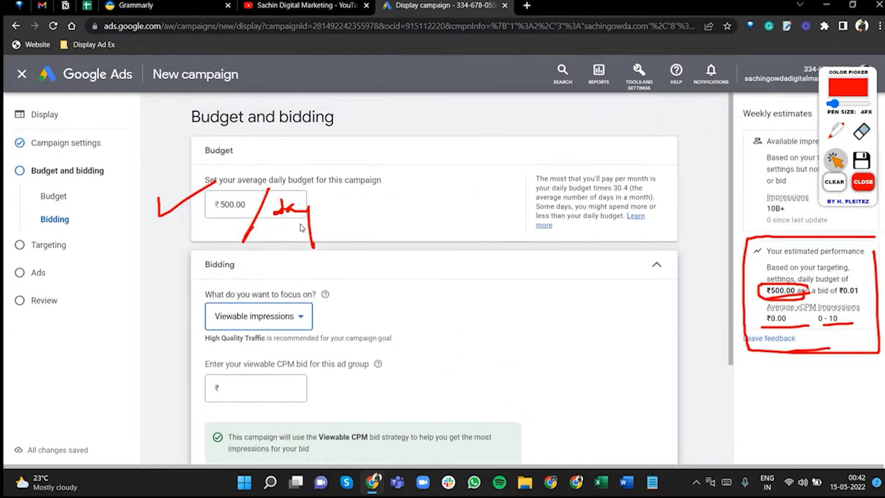
left_click(863, 181)
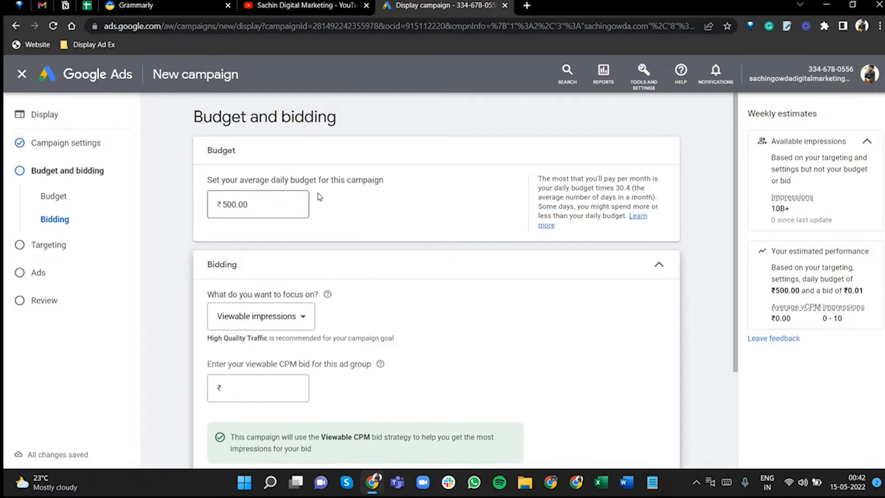
- Turn the drawing overlay on, underline CPM in the bid label in red and handwrite an underlined 1000 beside it
scroll(317, 198, "down", 3)
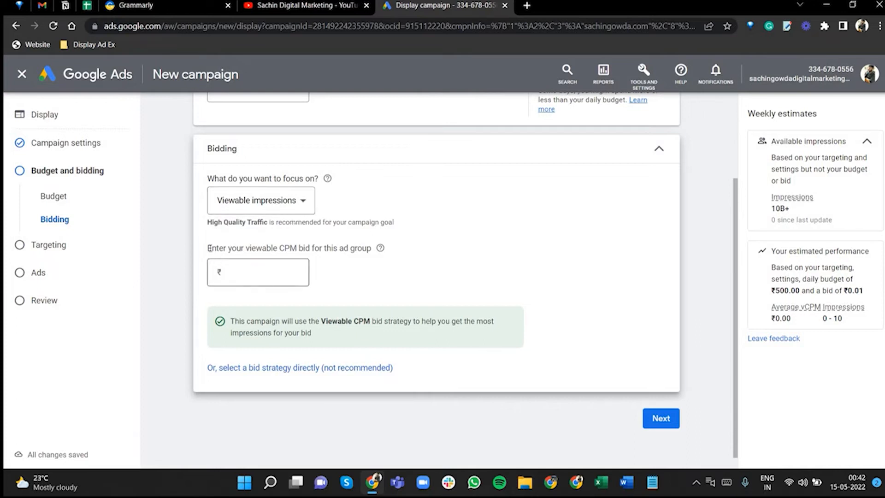
left_click_drag(209, 248, 328, 248)
left_click(467, 251)
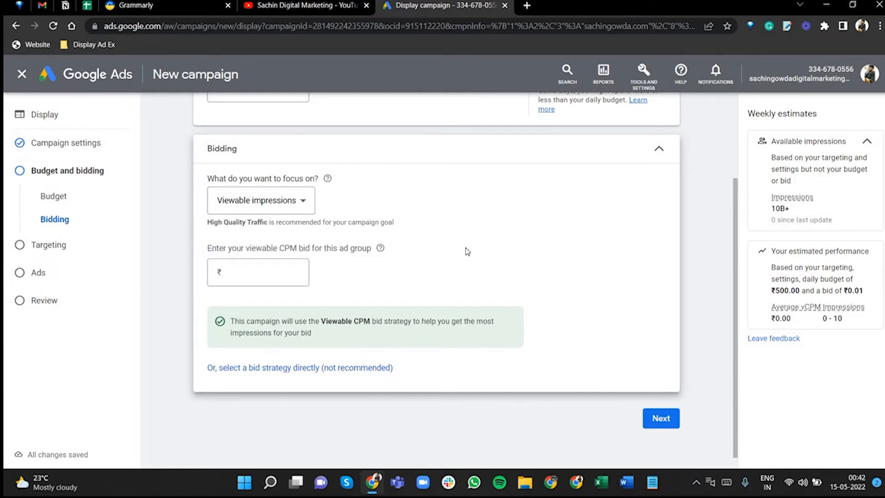
left_click(252, 281)
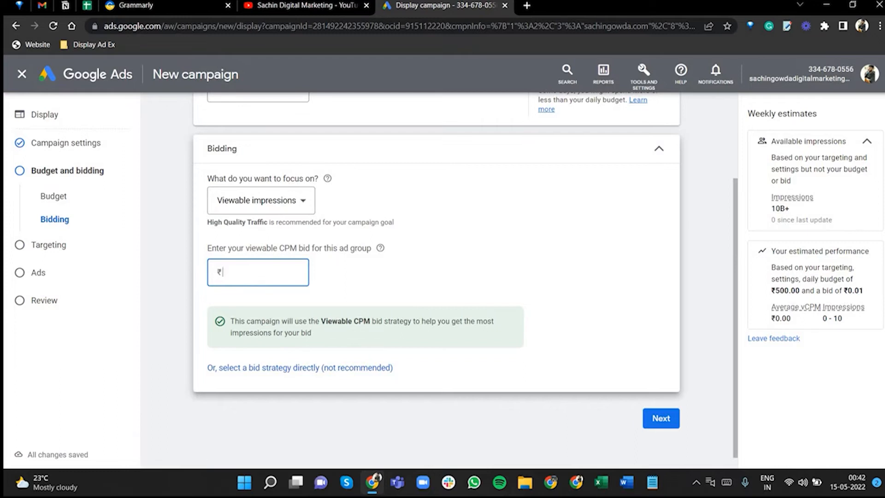
left_click(785, 27)
left_click_drag(277, 252, 298, 252)
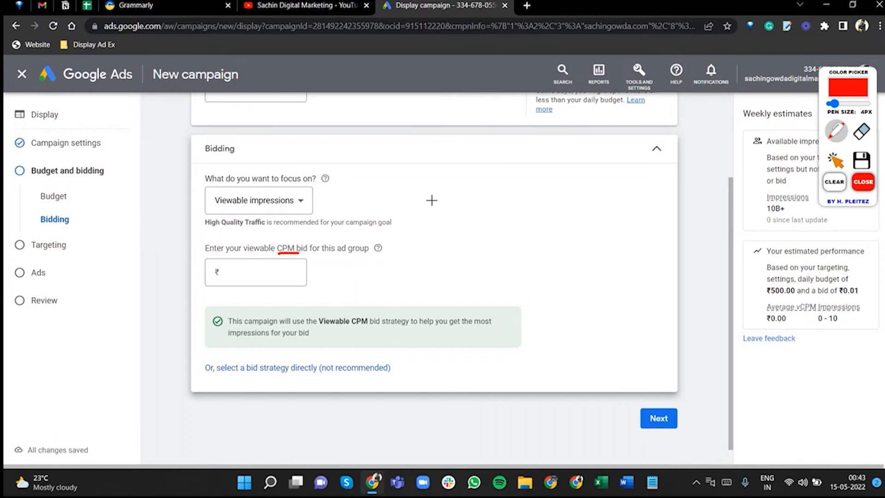
mouse_move(431, 190)
left_mouse_down()
mouse_move(432, 225)
mouse_move(445, 187)
mouse_move(460, 196)
left_mouse_up()
left_click_drag(425, 240, 528, 182)
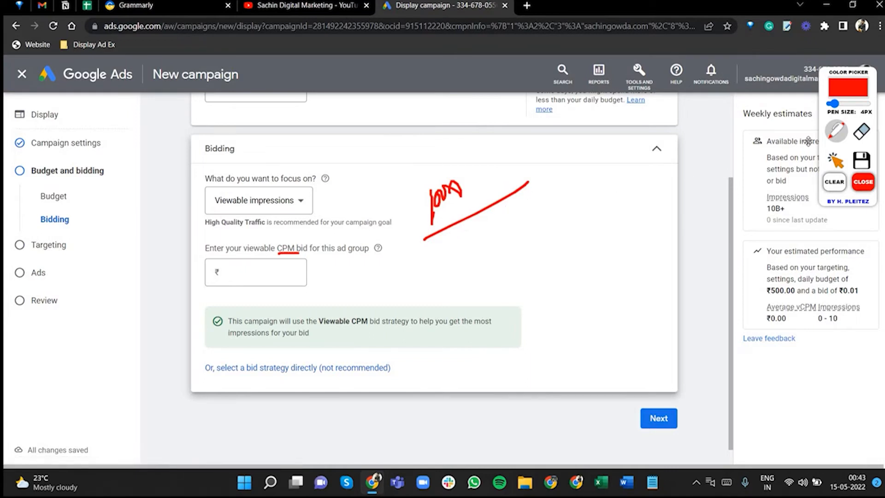
- Switch the overlay back to pointer mode and set the ad group's viewable CPM bid to ₹50
left_click(836, 161)
left_click(233, 269)
left_click(233, 269)
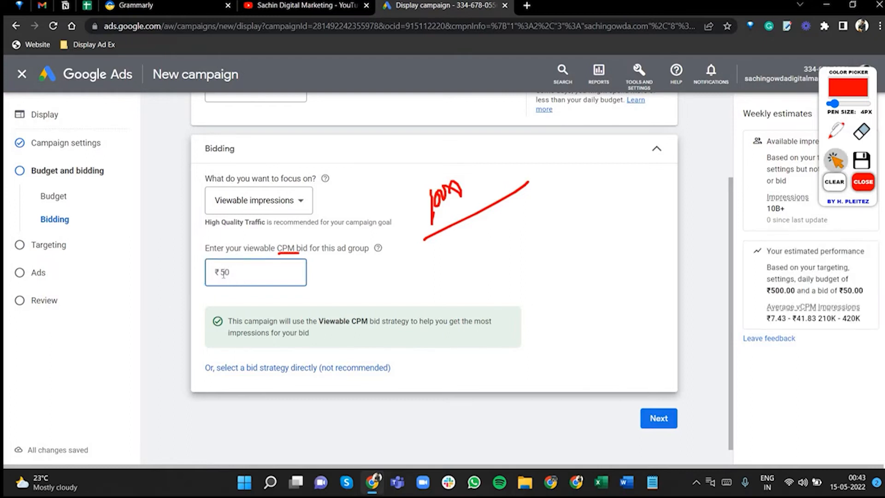
double_click(223, 274)
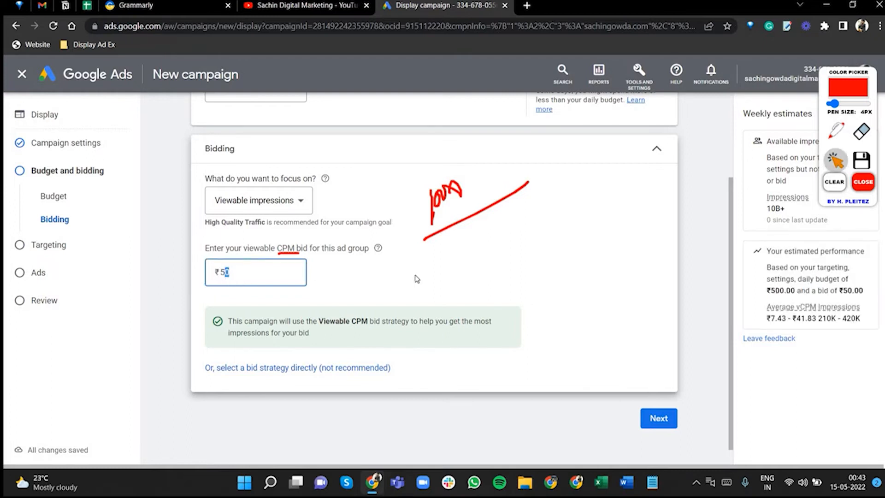
left_click(455, 202)
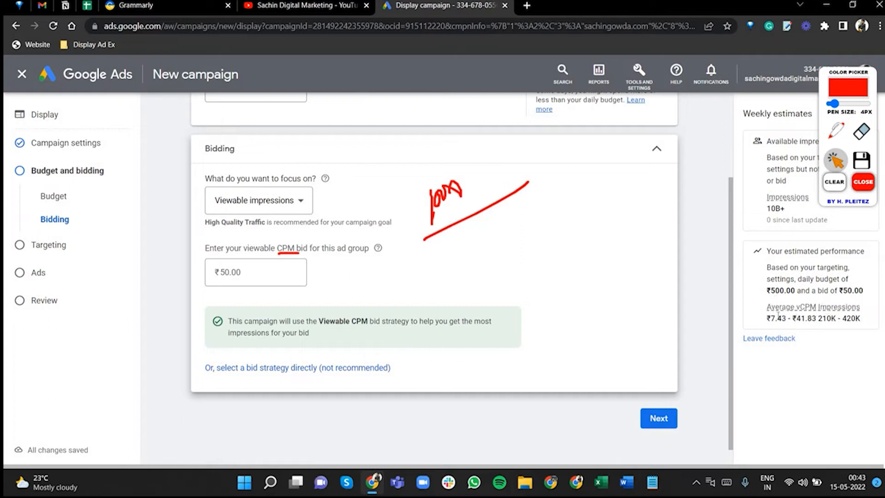
- Examine the estimated performance panel up close, looking at the daily budget, bid, average vCPM and impressions
left_click_drag(782, 320, 850, 381)
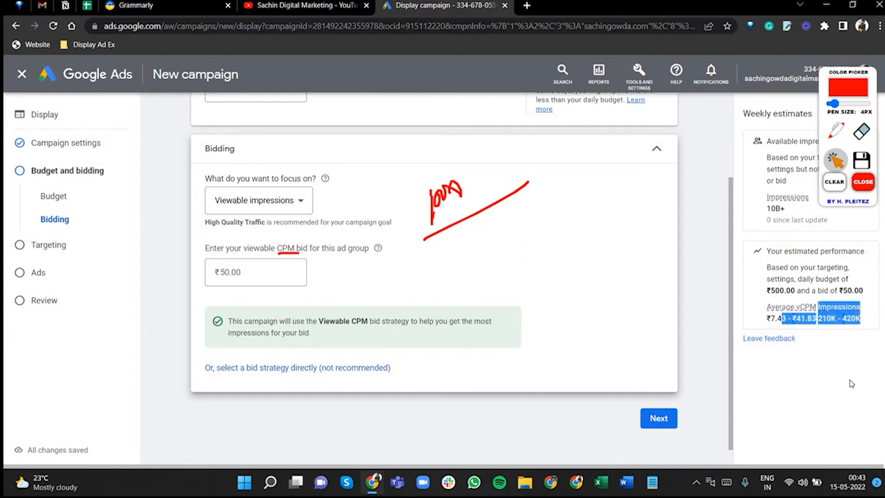
left_click(849, 380)
scroll(852, 384, "up", 5)
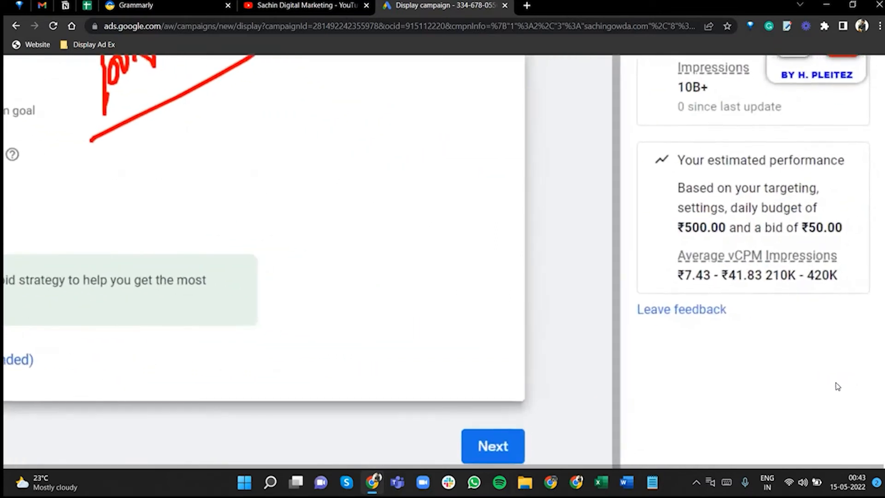
scroll(807, 90, "up", 1)
scroll(791, 70, "down", 1)
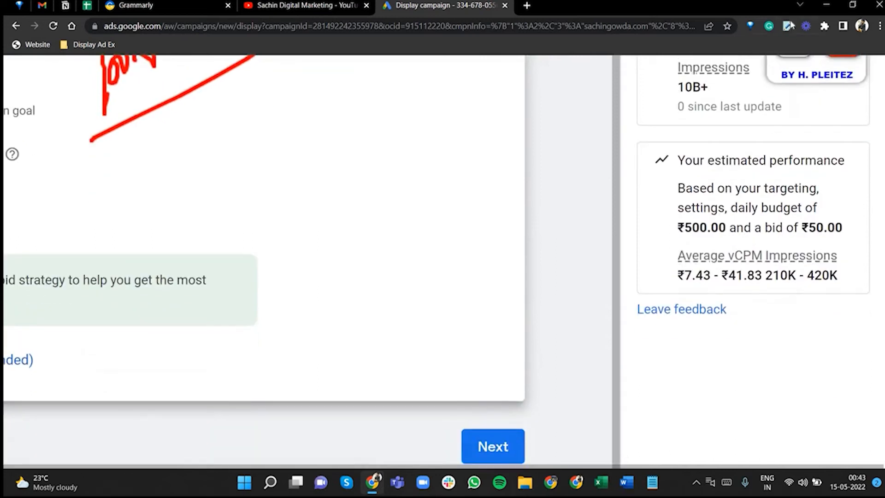
left_click(787, 27)
left_click_drag(677, 228, 717, 257)
left_click(394, 212)
left_click(785, 27)
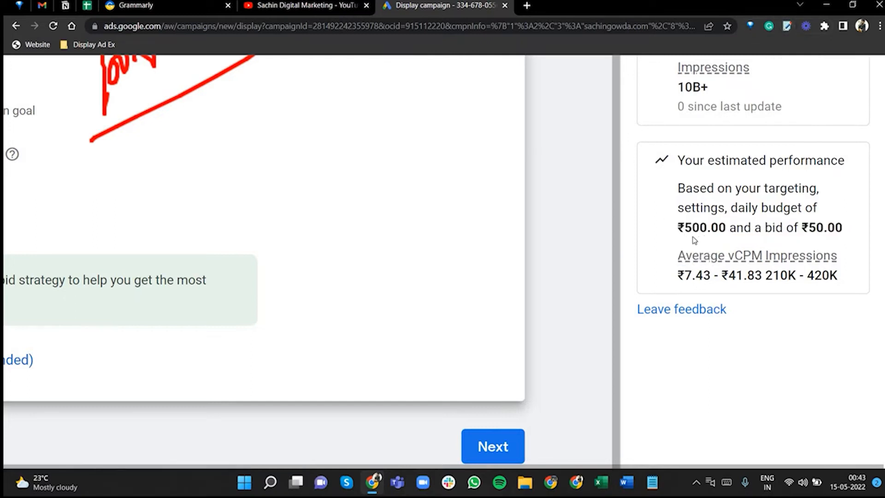
left_click_drag(706, 236, 650, 241)
scroll(651, 240, "down", 5)
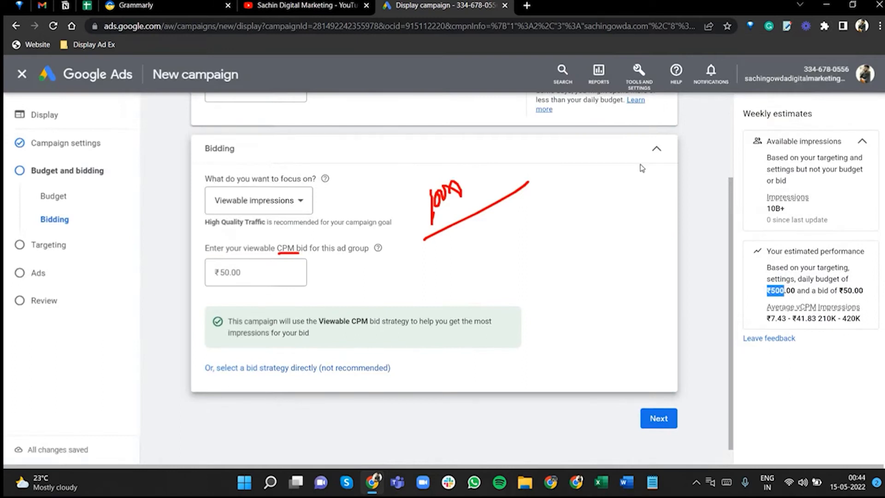
- Examine the average vCPM explanation and the estimated vCPM range beside the daily budget in the performance panel
left_click(416, 164)
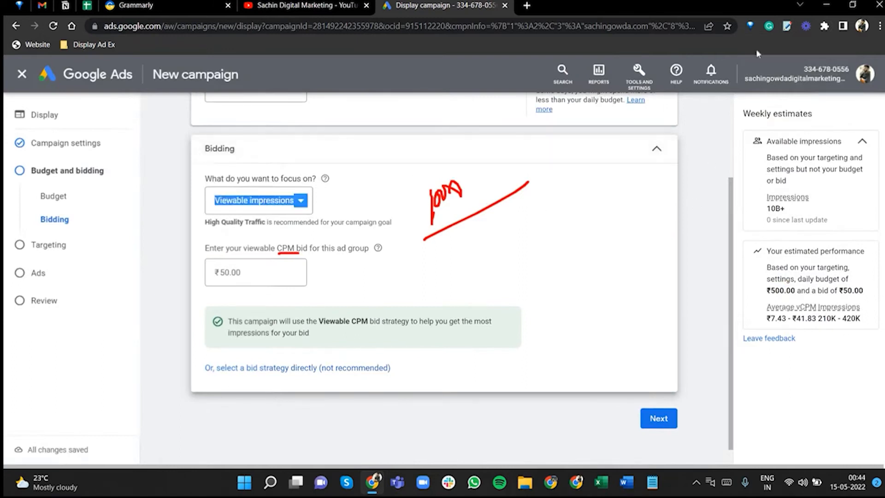
left_click(787, 30)
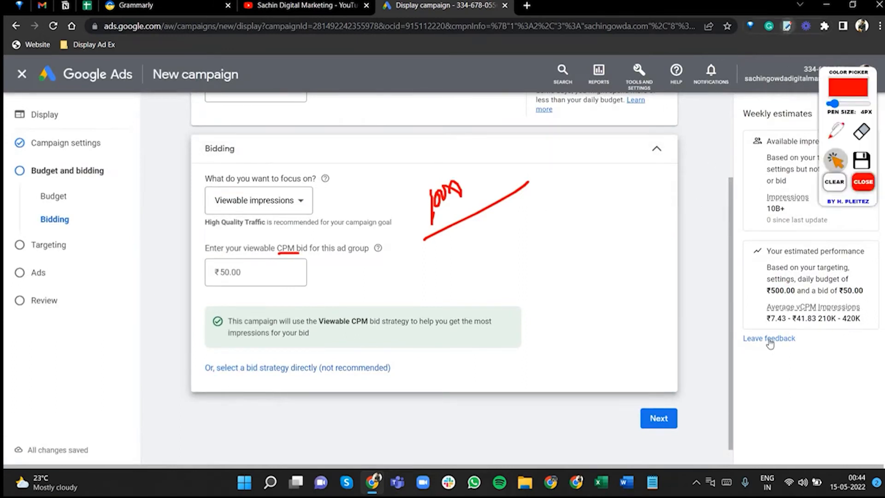
left_click(787, 26)
left_click_drag(784, 291, 766, 291)
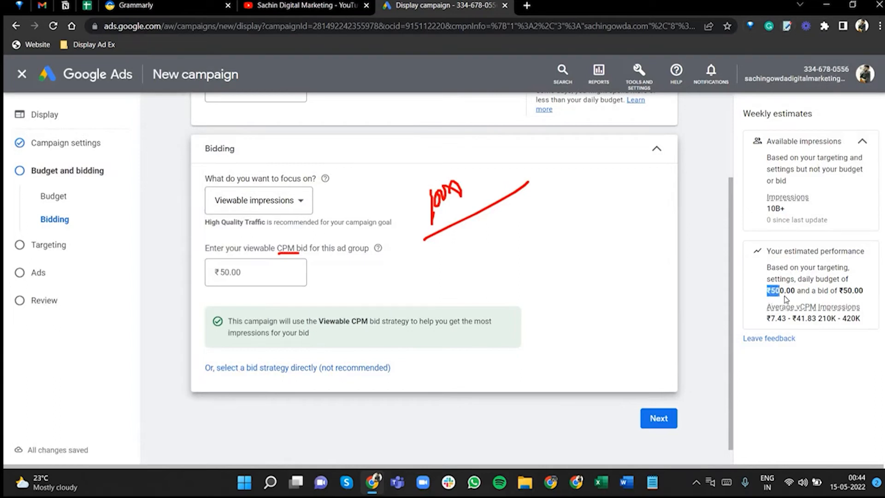
left_click(768, 346)
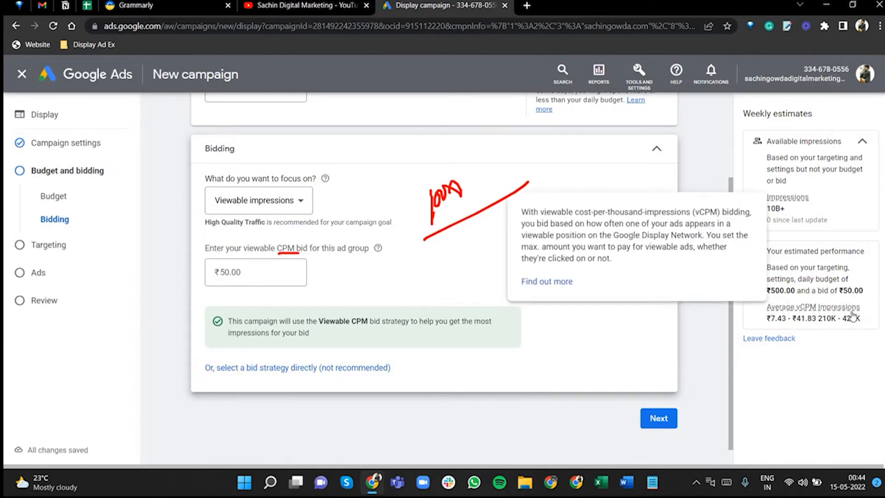
mouse_move(854, 317)
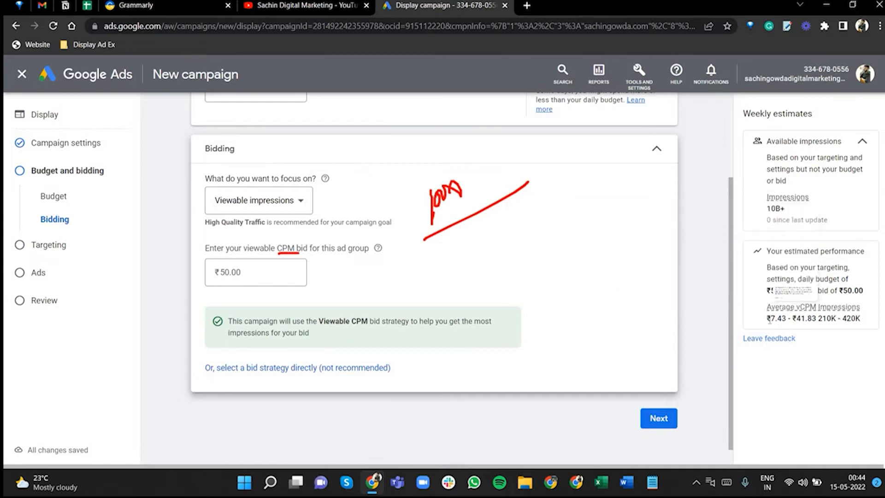
left_click_drag(767, 319, 807, 318)
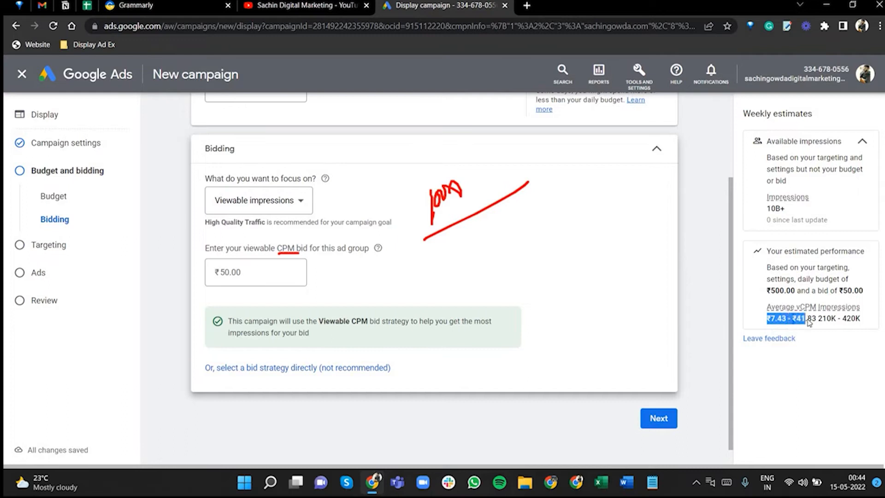
left_click(765, 323)
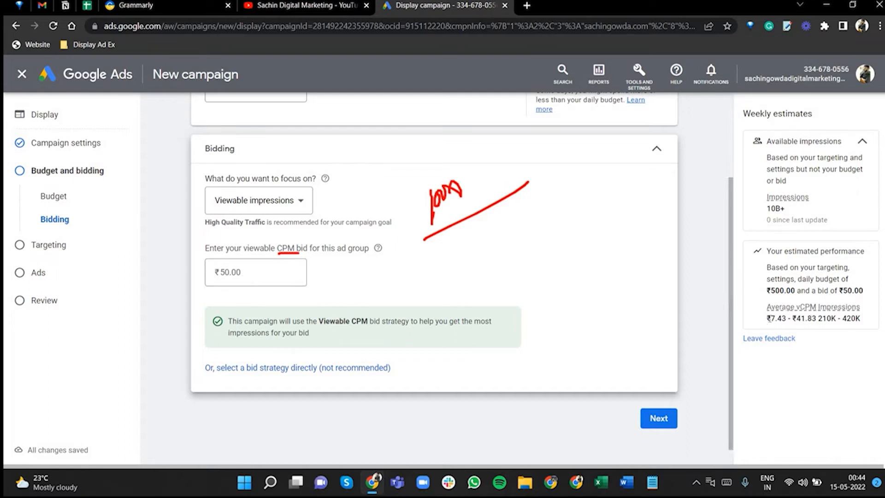
left_click_drag(768, 318, 821, 319)
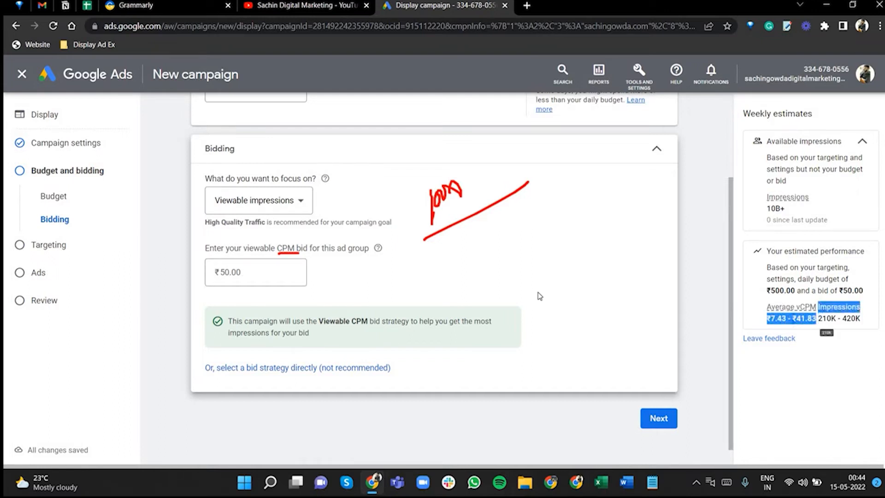
- Review the viewable CPM bid label and the amount entered for this ad group
left_click_drag(276, 249, 312, 249)
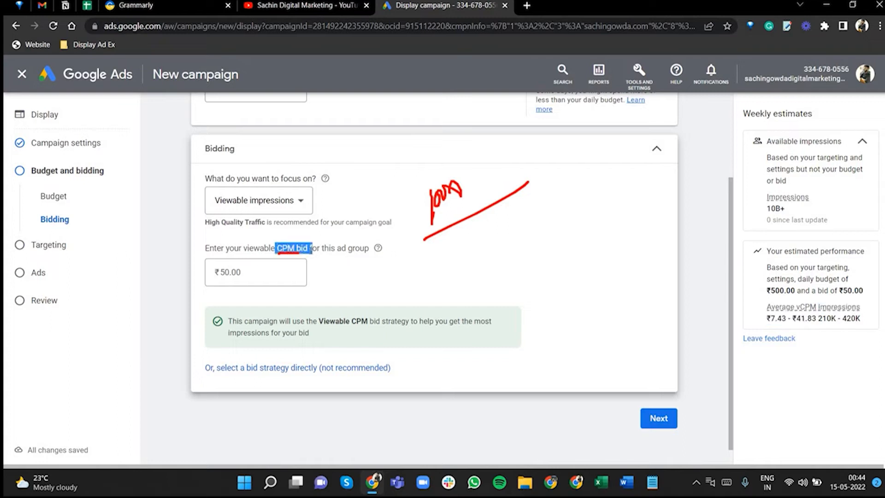
left_click(311, 249)
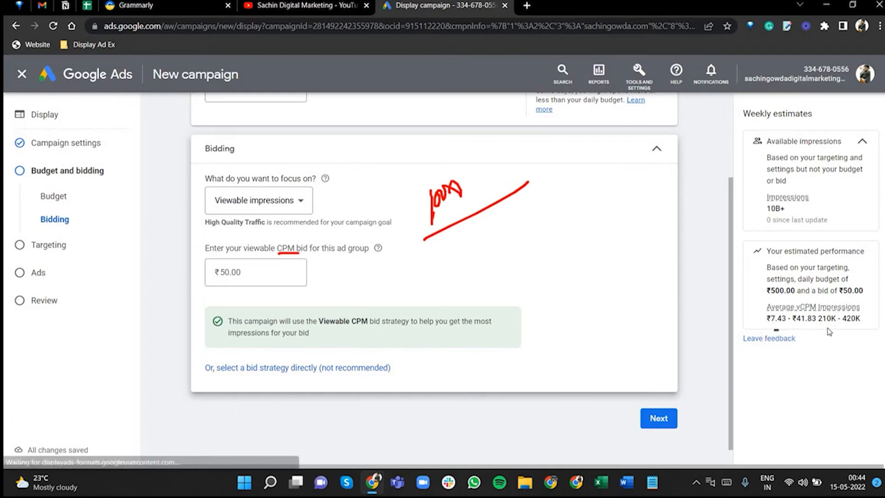
double_click(216, 271)
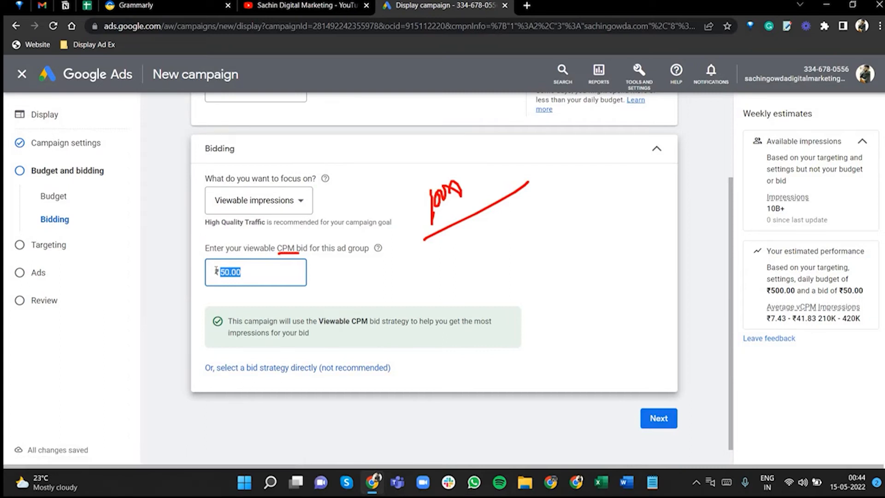
left_click(251, 271)
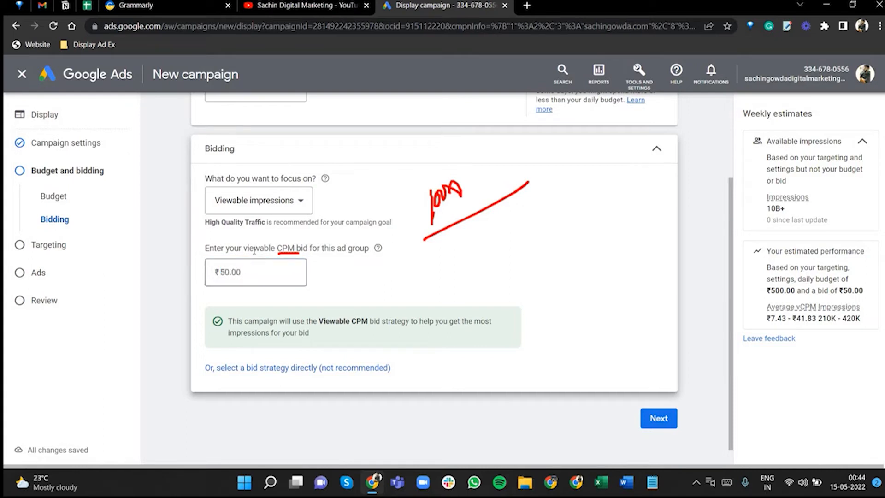
- Open the page-drawing overlay and clear all red pen markings from the bidding page
double_click(249, 281)
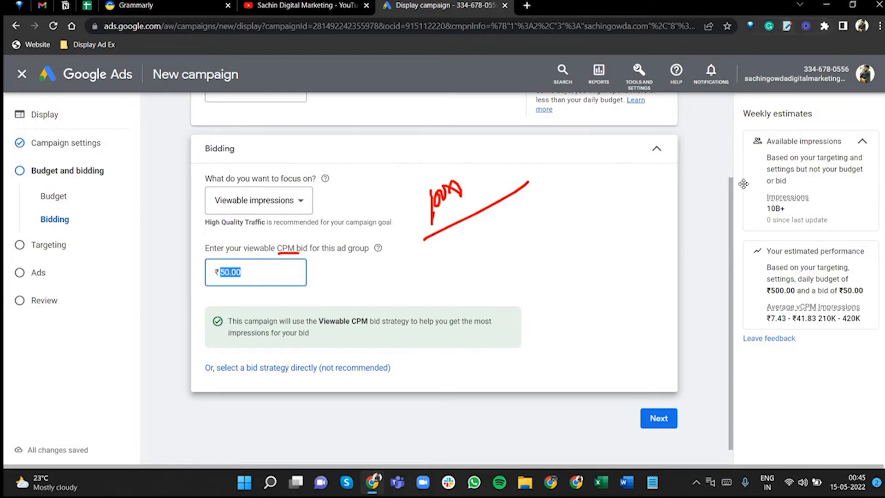
left_click(787, 27)
scroll(841, 196, "up", 3)
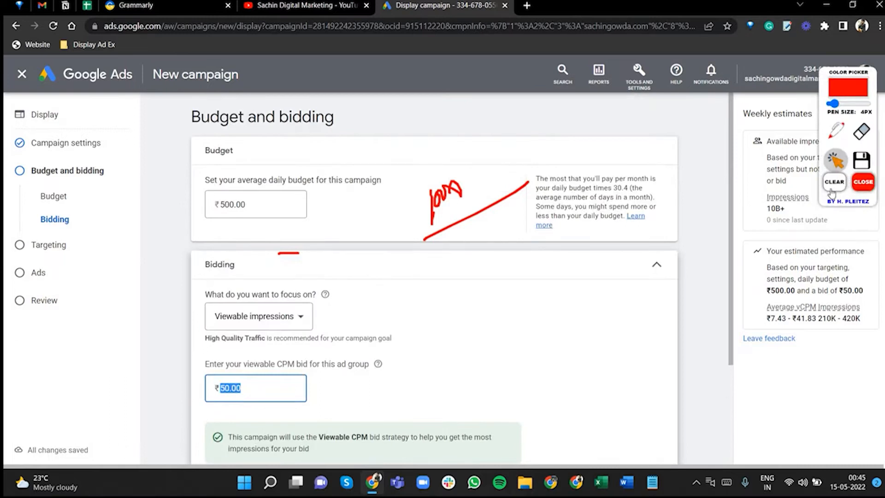
left_click(831, 188)
scroll(543, 267, "down", 1)
scroll(544, 270, "down", 2)
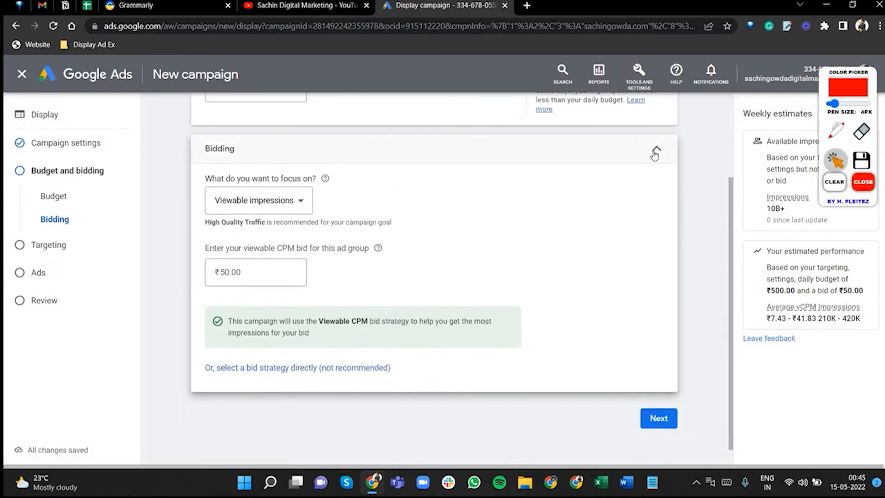
- Collapse the Bidding section, continue to the Targeting stage and expand the list of targeting options
left_click(655, 152)
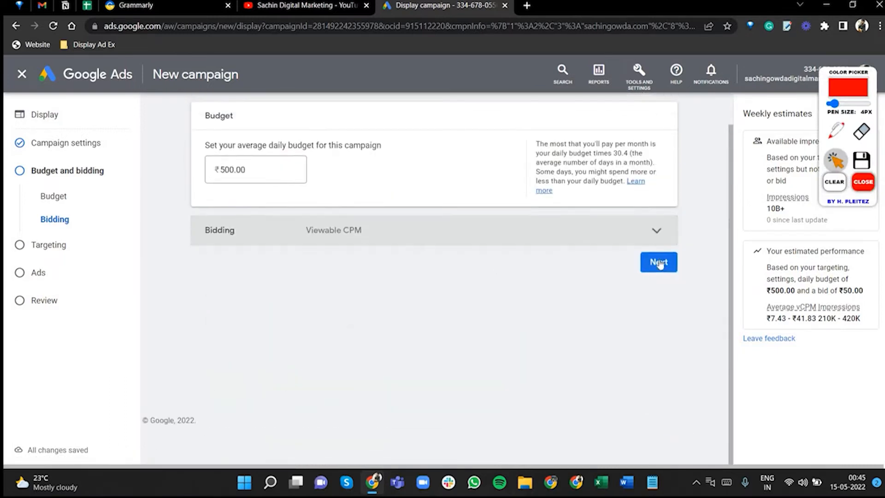
left_click(658, 231)
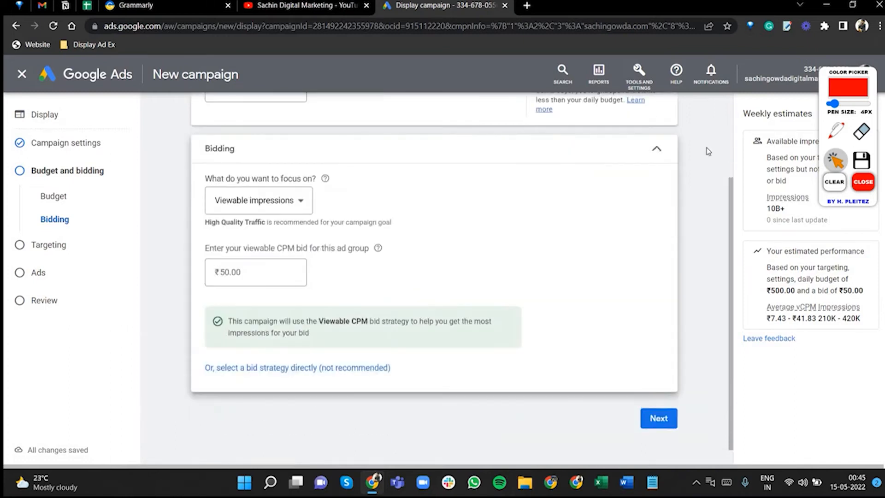
left_click(659, 159)
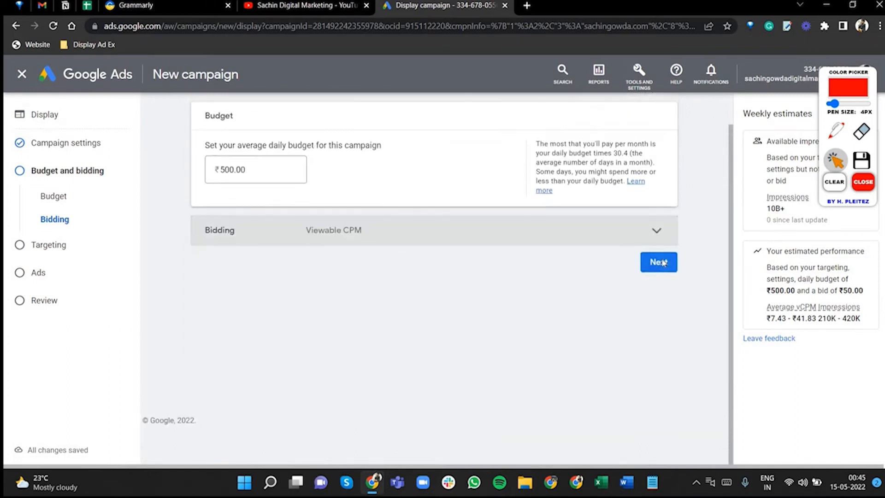
left_click(659, 258)
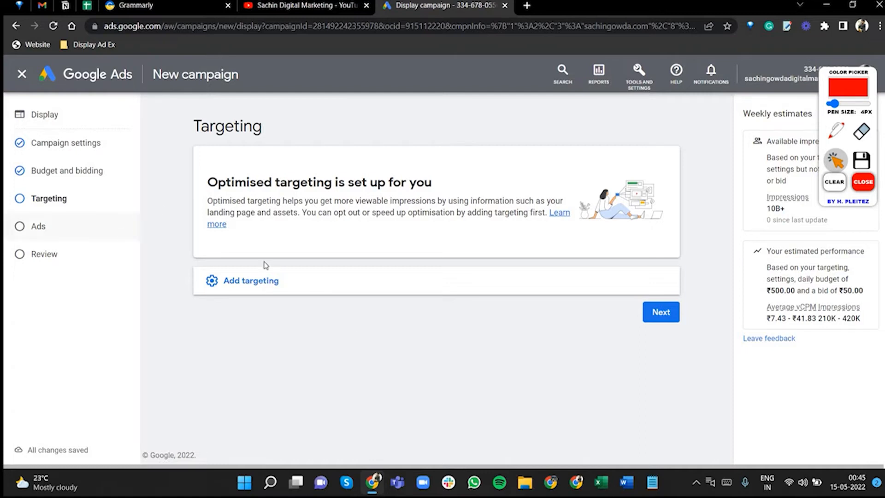
left_click(265, 288)
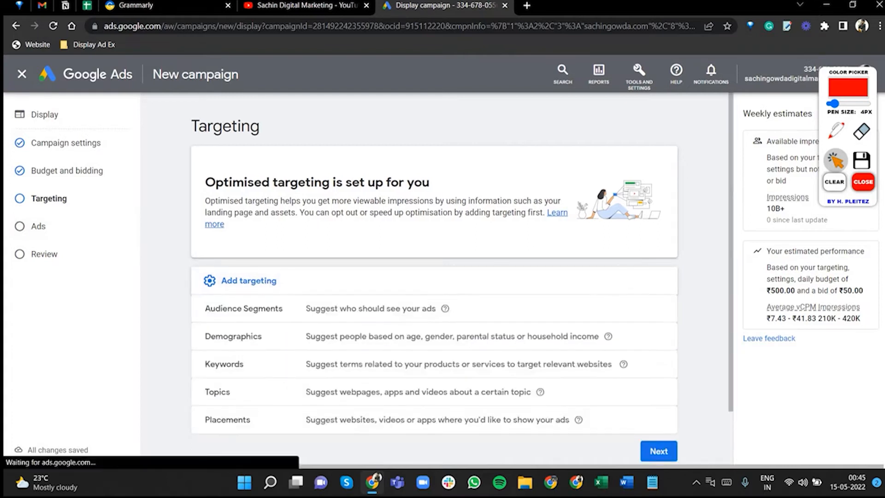
- Handwrite point 1, basic demographics, in red pen above the targeting options, listing gender, age, parental status and household income
left_click(840, 134)
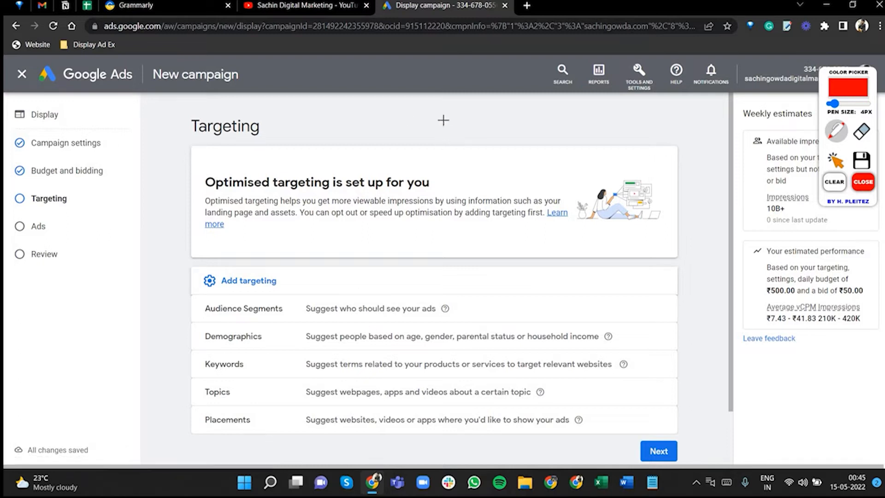
mouse_move(440, 129)
left_mouse_down()
mouse_move(443, 147)
mouse_move(490, 123)
mouse_move(546, 133)
mouse_move(622, 94)
mouse_move(632, 99)
mouse_move(659, 75)
left_mouse_up()
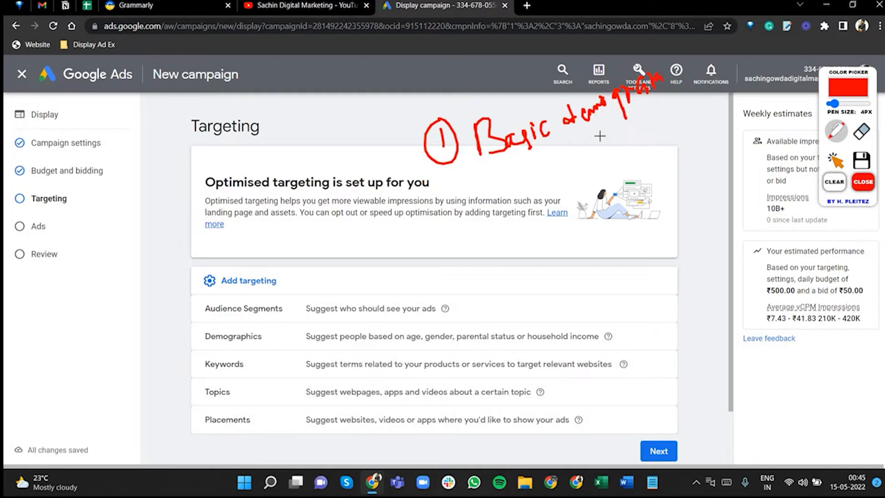
mouse_move(602, 135)
left_mouse_down()
mouse_move(617, 170)
mouse_move(643, 139)
mouse_move(700, 117)
mouse_move(725, 94)
mouse_move(719, 124)
mouse_move(728, 98)
left_mouse_up()
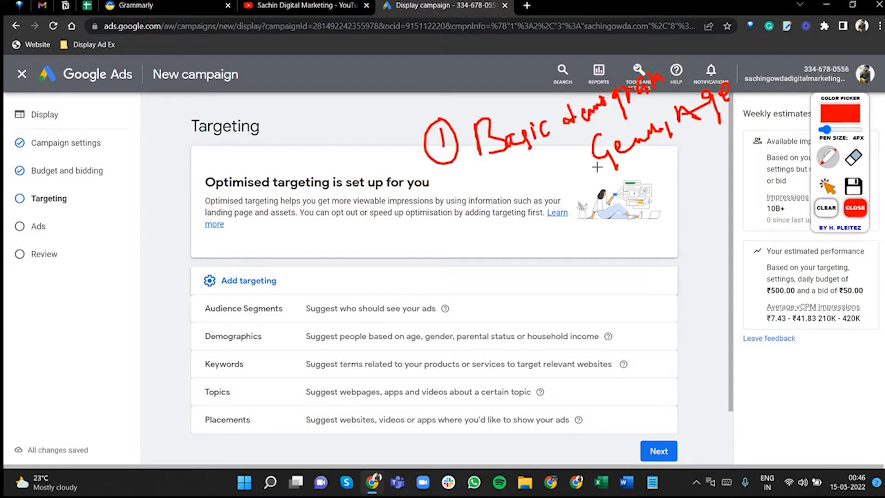
mouse_move(580, 200)
left_mouse_down()
mouse_move(638, 202)
mouse_move(673, 152)
mouse_move(703, 157)
mouse_move(742, 133)
left_mouse_up()
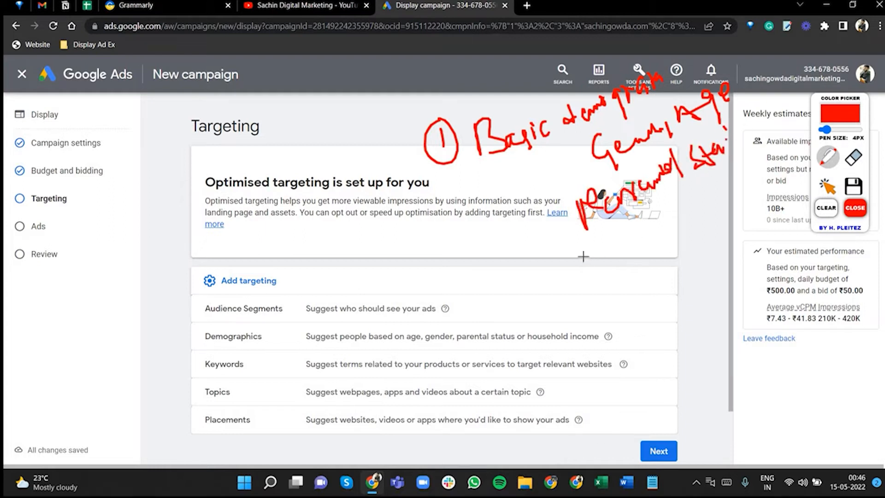
mouse_move(583, 257)
left_mouse_down()
mouse_move(630, 245)
mouse_move(645, 221)
mouse_move(664, 220)
mouse_move(658, 226)
mouse_move(664, 215)
mouse_move(672, 239)
mouse_move(701, 218)
left_mouse_up()
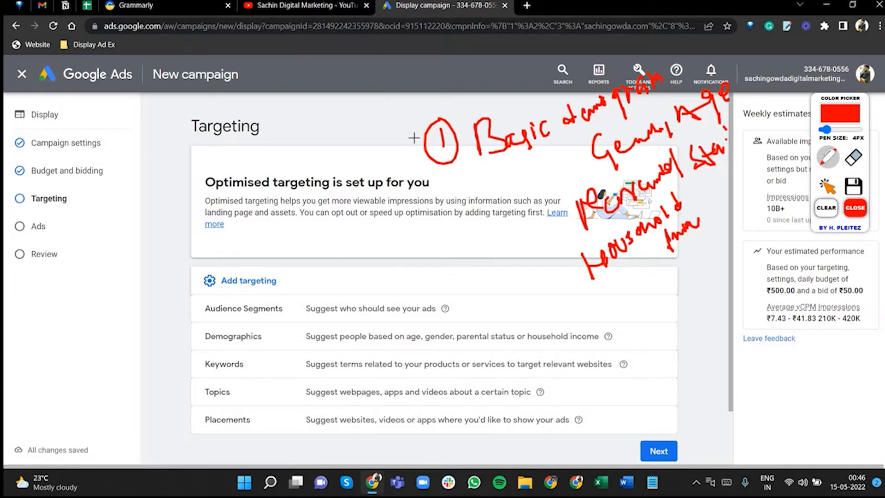
- Tick point 1, underline basic demographics, then circle the household income note, add an arrow below it and cross it out
left_click_drag(417, 139, 483, 94)
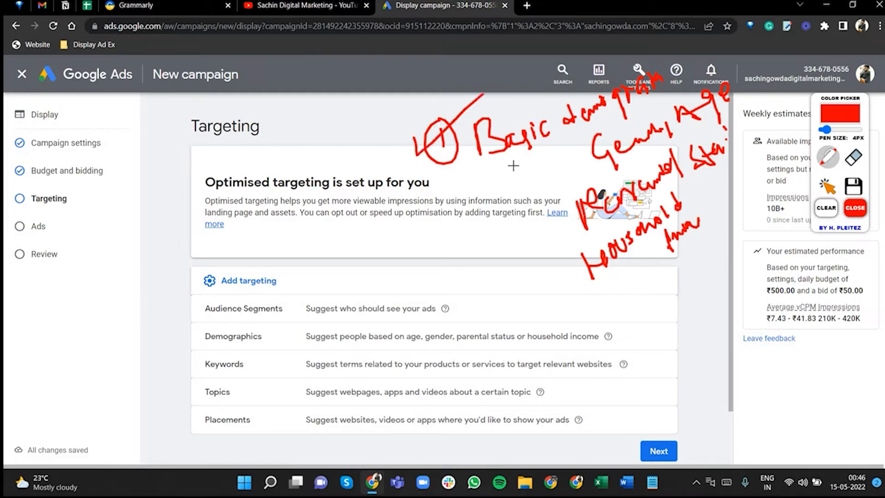
left_click_drag(503, 162, 619, 116)
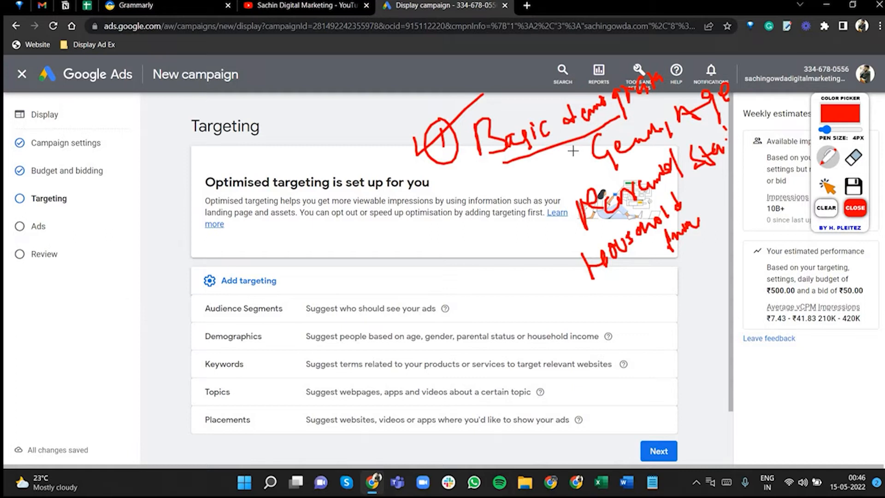
mouse_move(707, 220)
left_mouse_down()
mouse_move(709, 205)
mouse_move(596, 224)
left_mouse_up()
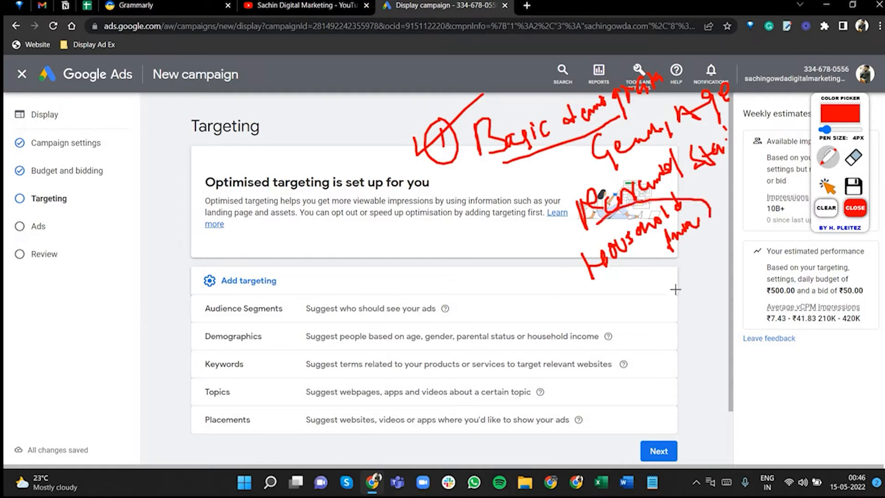
left_click_drag(675, 289, 709, 220)
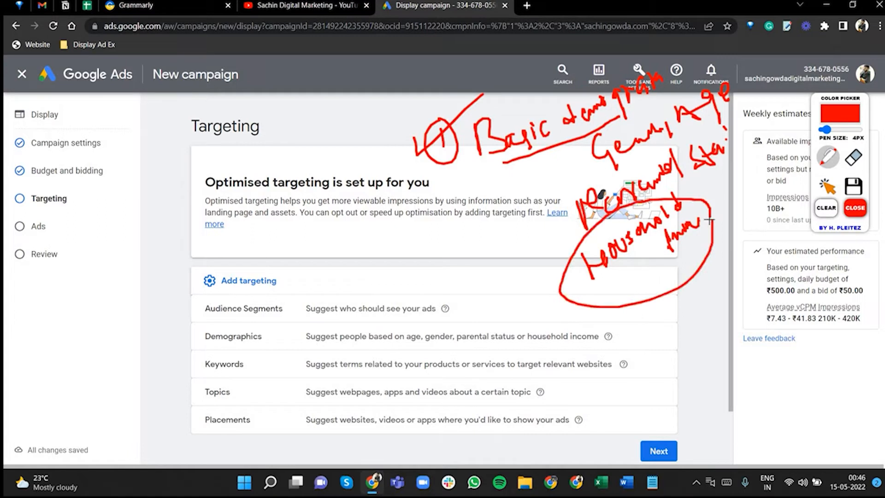
mouse_move(673, 253)
left_mouse_down()
mouse_move(687, 297)
mouse_move(681, 308)
left_mouse_up()
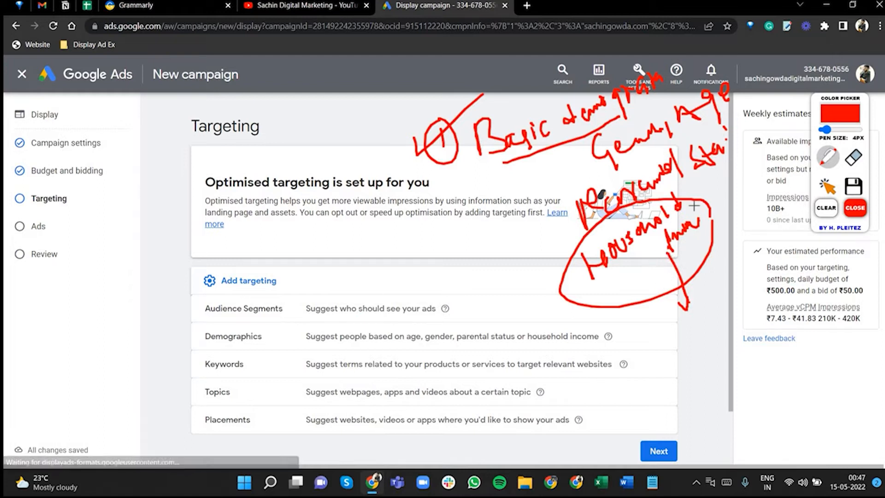
left_click_drag(704, 188, 650, 281)
left_click_drag(643, 229, 747, 295)
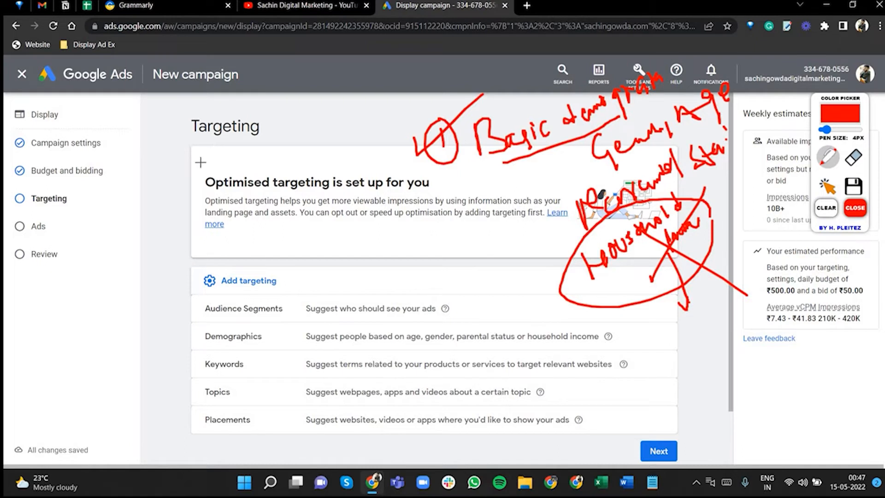
- Handwrite point 2, advanced targeting, beside the Targeting heading, underline it, add a circled 4 beneath and tick the point
mouse_move(200, 162)
left_mouse_down()
mouse_move(222, 152)
mouse_move(217, 139)
mouse_move(251, 155)
mouse_move(264, 138)
mouse_move(286, 139)
mouse_move(402, 74)
mouse_move(415, 92)
mouse_move(426, 69)
left_mouse_up()
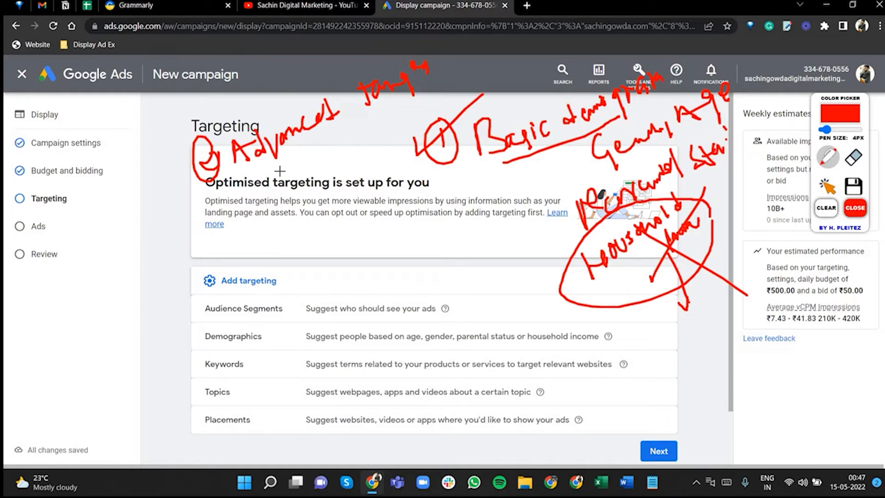
left_click_drag(280, 171, 414, 99)
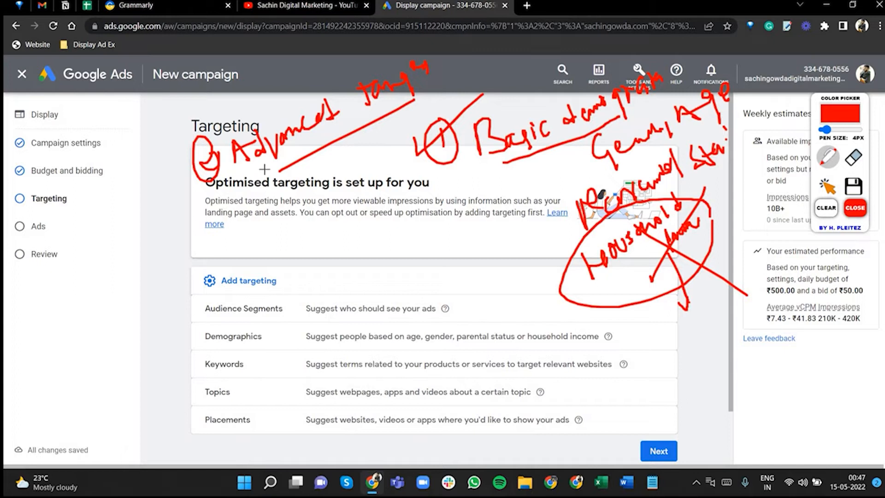
mouse_move(311, 162)
left_mouse_down()
mouse_move(328, 162)
mouse_move(327, 177)
left_mouse_up()
mouse_move(312, 147)
left_mouse_down()
mouse_move(304, 180)
mouse_move(307, 152)
left_mouse_up()
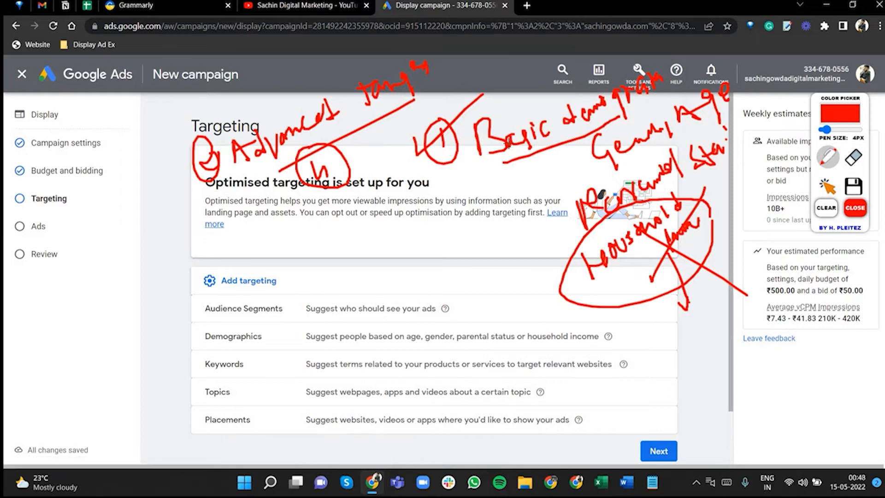
mouse_move(183, 152)
left_mouse_down()
mouse_move(213, 155)
mouse_move(270, 117)
left_mouse_up()
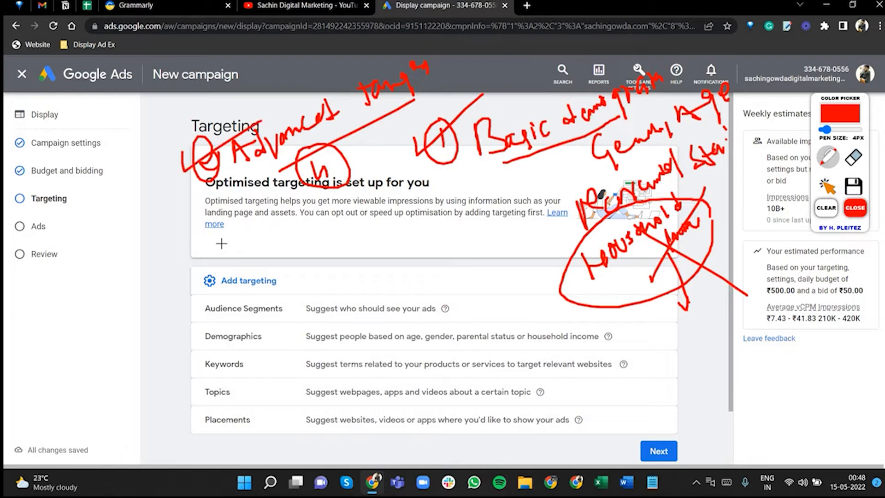
- Handwrite and underline point 3, affinity audience, and point 4, in-market audience, below the advanced targeting note
mouse_move(219, 243)
left_mouse_down()
mouse_move(272, 238)
mouse_move(277, 249)
mouse_move(293, 238)
mouse_move(301, 245)
mouse_move(295, 226)
mouse_move(320, 210)
mouse_move(364, 205)
mouse_move(396, 184)
mouse_move(392, 216)
mouse_move(408, 197)
left_mouse_up()
left_click_drag(313, 256, 447, 204)
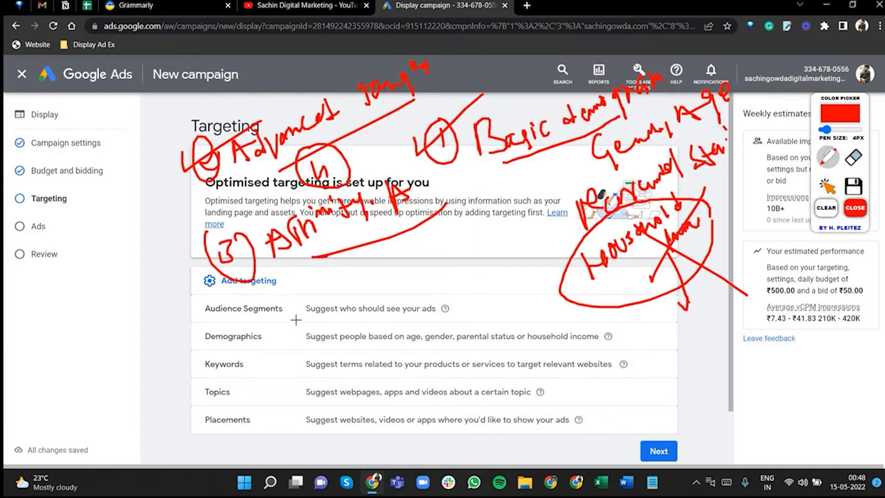
left_click_drag(274, 302, 295, 328)
mouse_move(305, 291)
left_mouse_down()
mouse_move(352, 315)
mouse_move(367, 292)
mouse_move(383, 288)
mouse_move(376, 304)
mouse_move(405, 275)
mouse_move(454, 262)
mouse_move(470, 229)
mouse_move(488, 249)
mouse_move(507, 228)
mouse_move(493, 256)
left_mouse_up()
left_click_drag(393, 313, 490, 254)
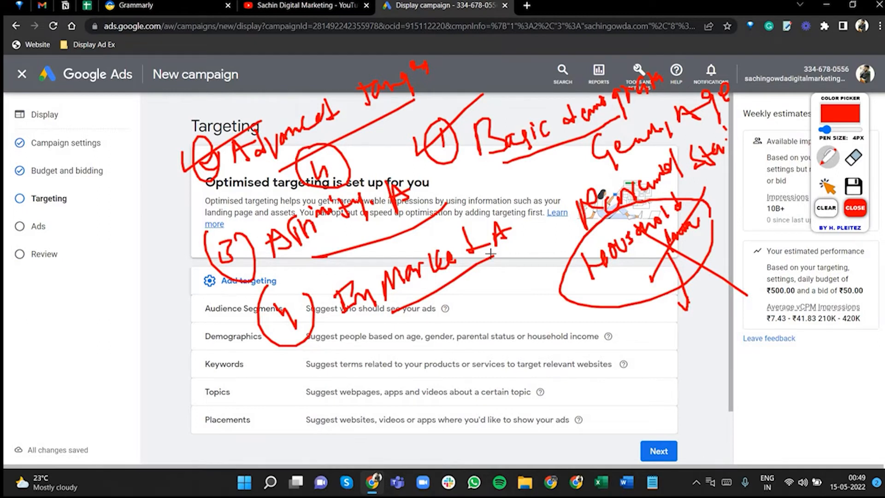
- Close the drawing overlay and open the Audience Segments targeting for editing
left_click(856, 209)
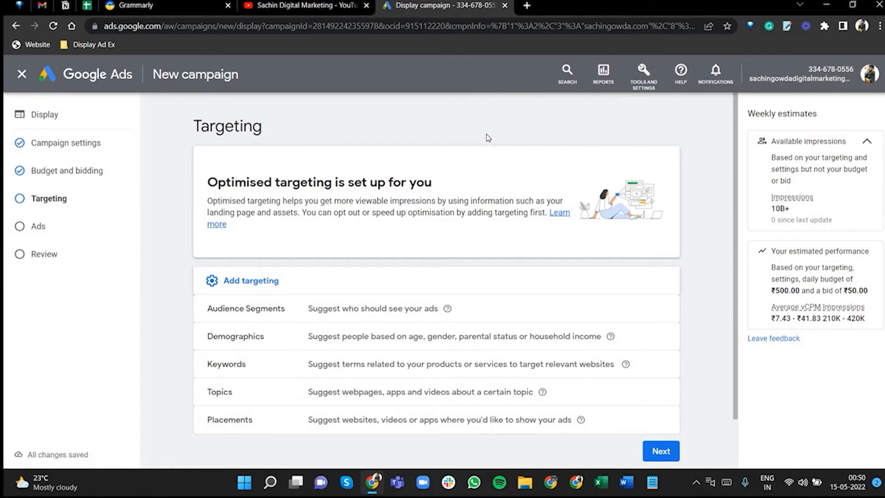
scroll(573, 117, "down", 2)
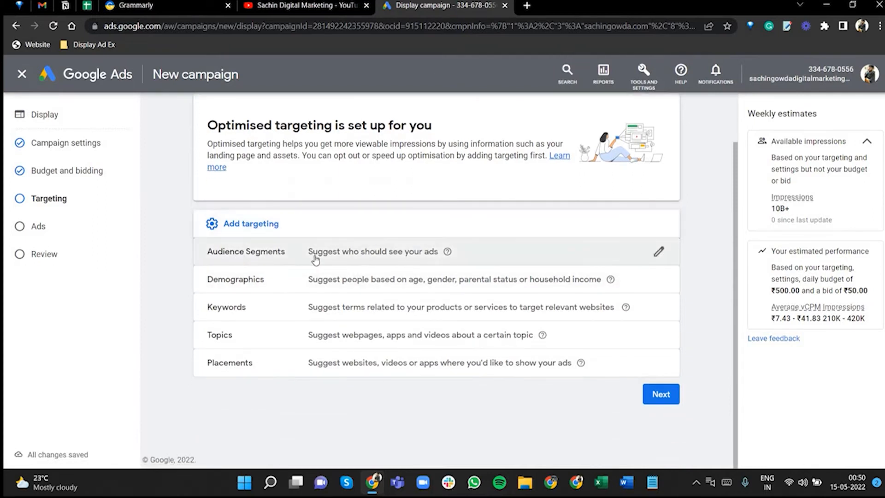
left_click(361, 260)
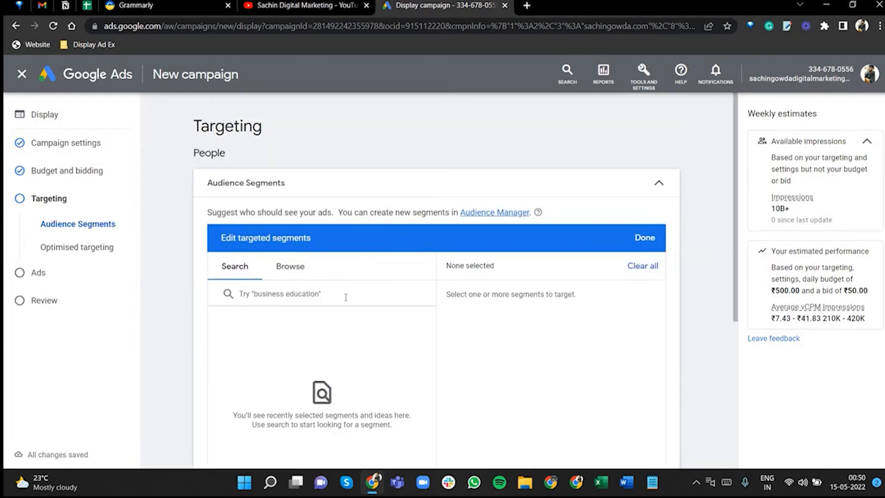
- Search the audience segments for "digital marketing" and add the in-market segment Digital Marketing Services
left_click(278, 293)
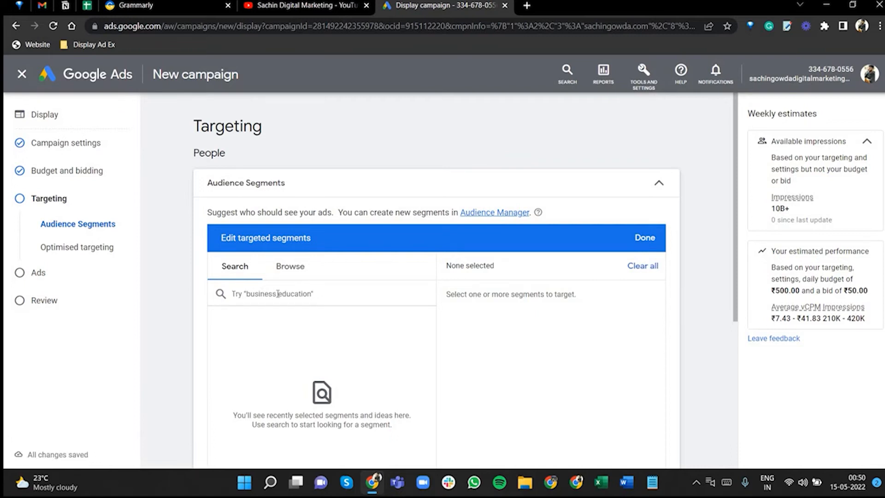
type("dig")
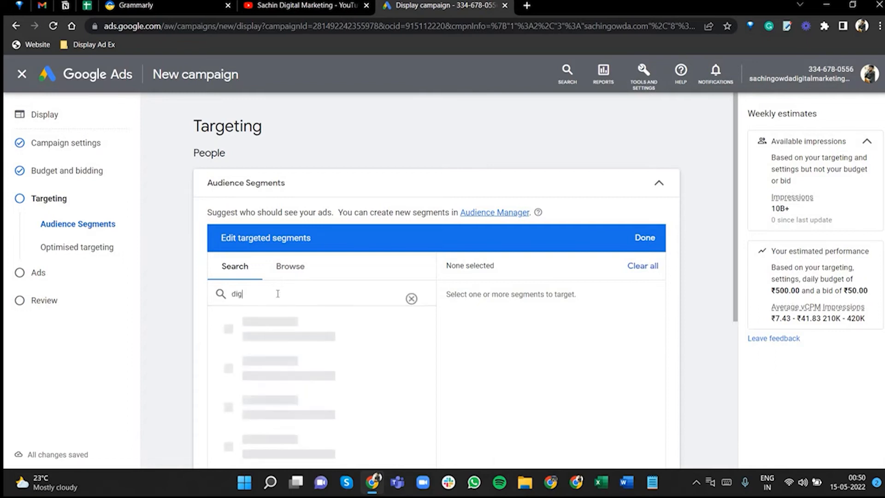
type("ital ma")
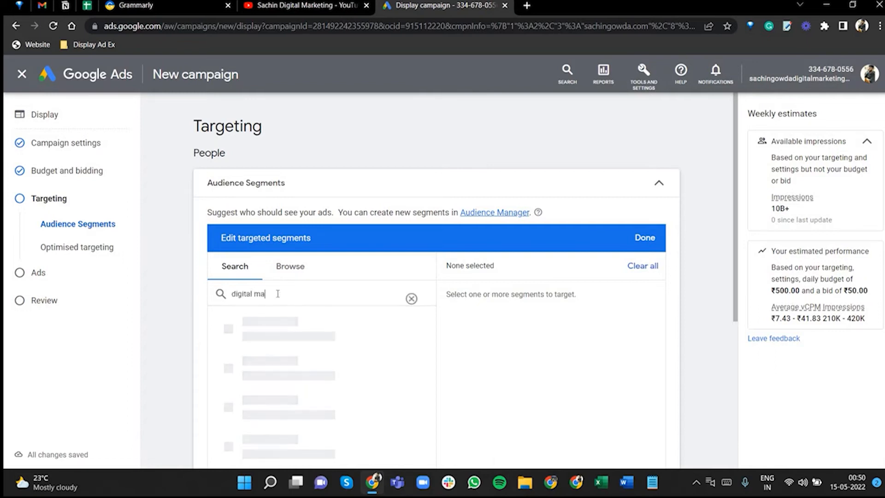
type("rketing")
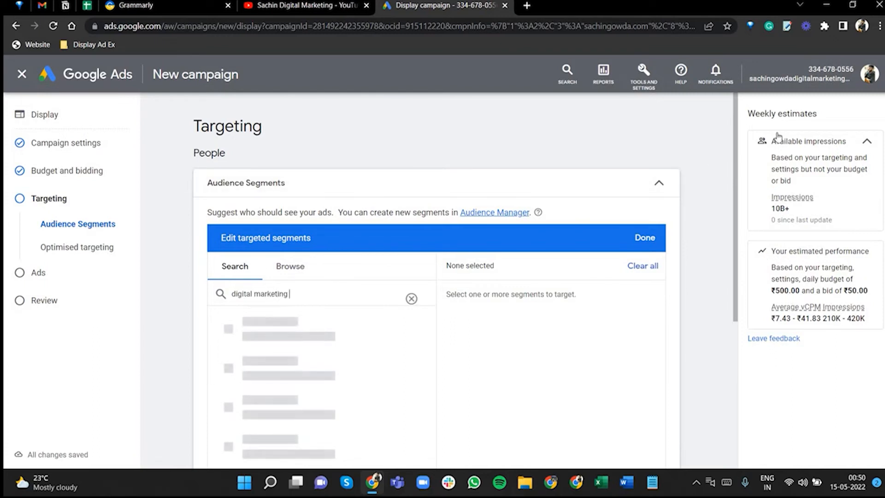
scroll(729, 254, "down", 3)
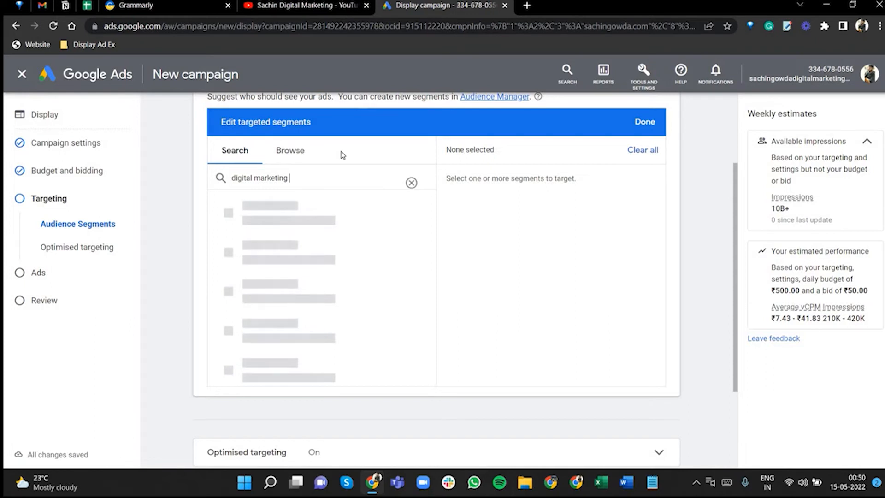
mouse_move(266, 238)
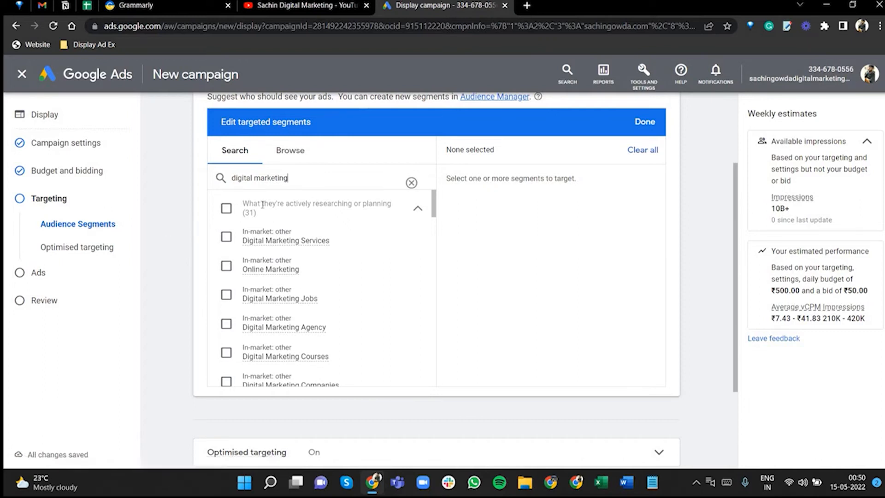
left_click(226, 238)
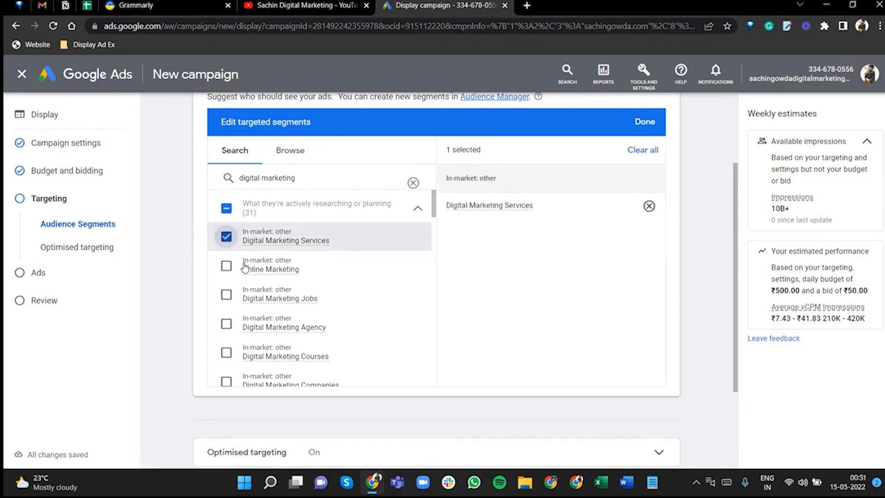
- Add the in-market segments Online Marketing and SEO & SEM Services to the targeted segments
left_click(226, 268)
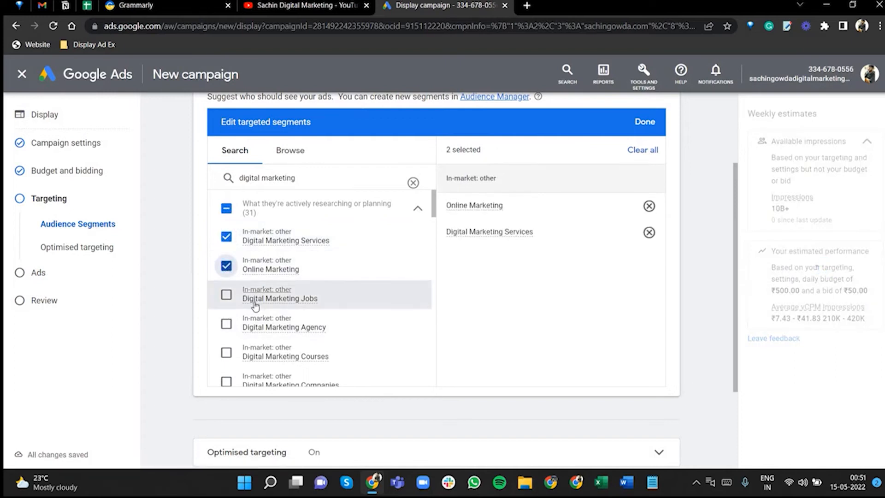
mouse_move(257, 297)
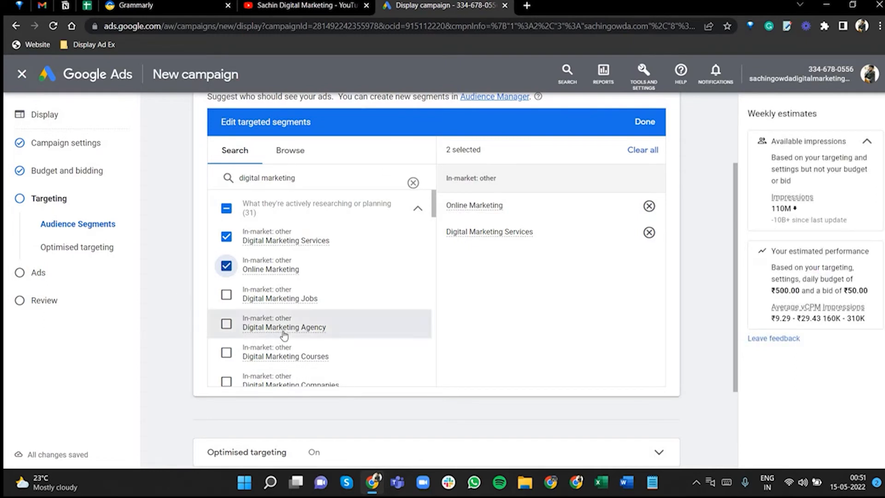
scroll(276, 323, "down", 2)
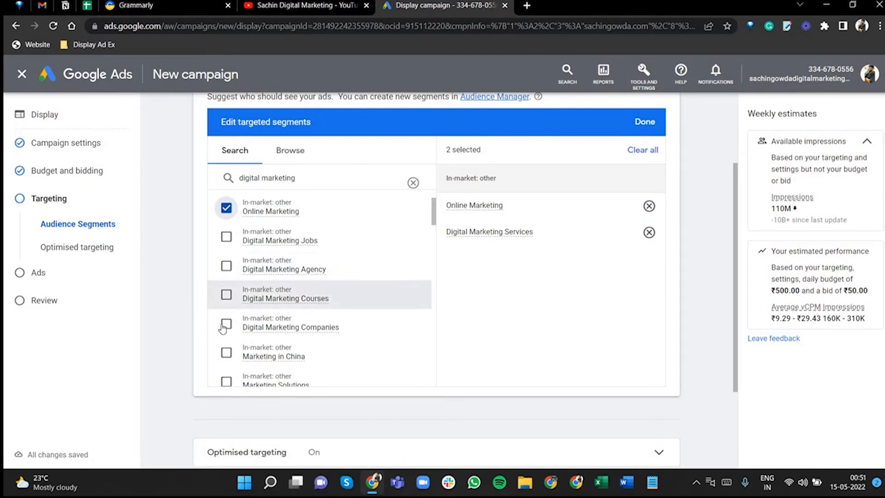
scroll(231, 318, "down", 2)
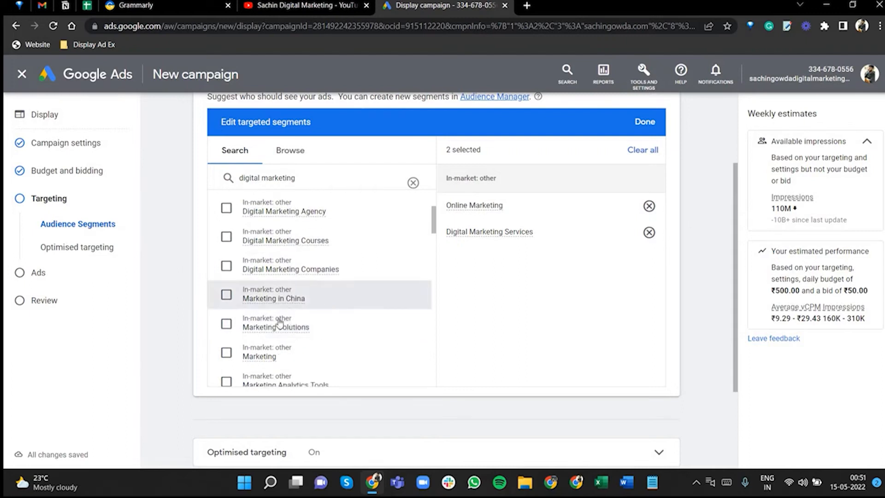
scroll(295, 323, "down", 2)
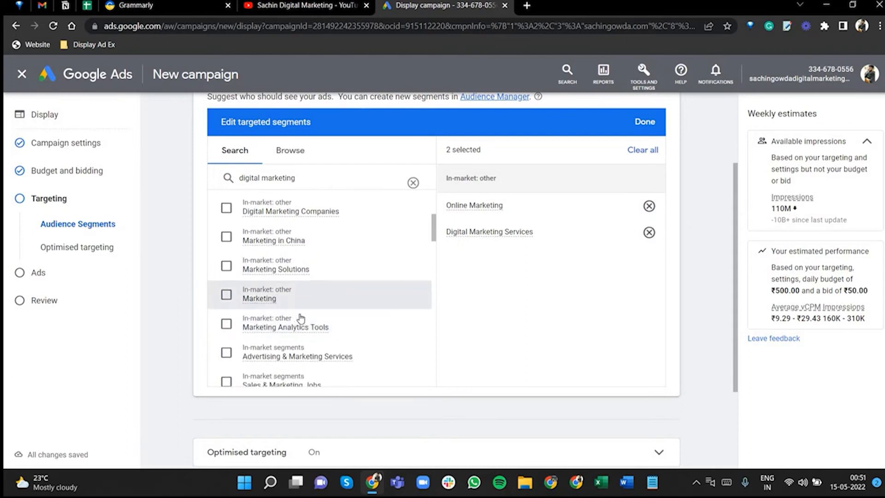
scroll(300, 318, "down", 2)
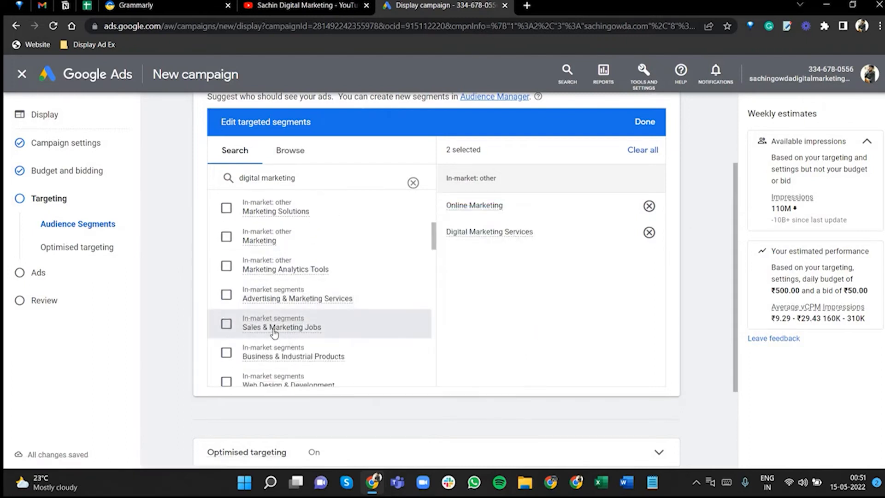
scroll(286, 323, "down", 2)
scroll(346, 286, "down", 2)
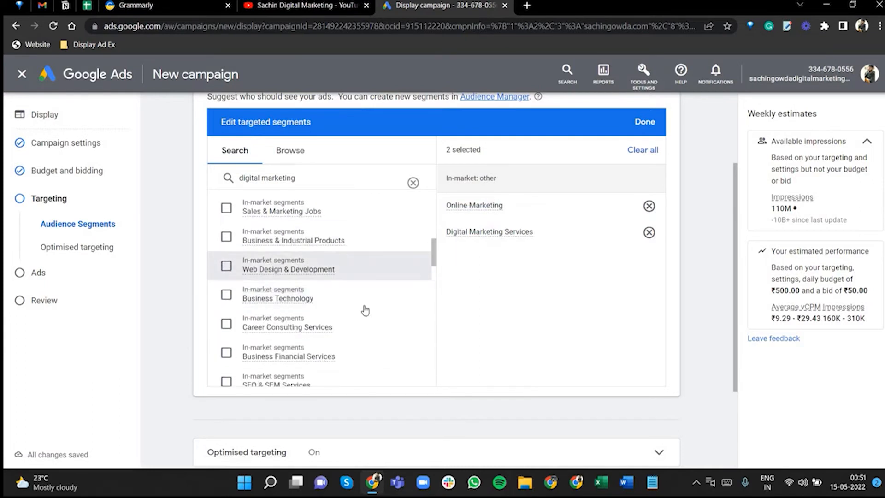
scroll(295, 300, "down", 2)
scroll(328, 240, "down", 2)
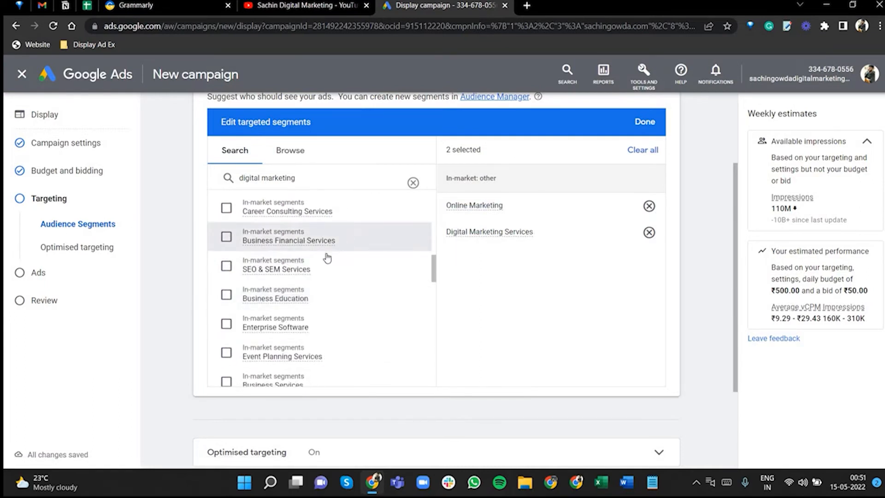
left_click(227, 266)
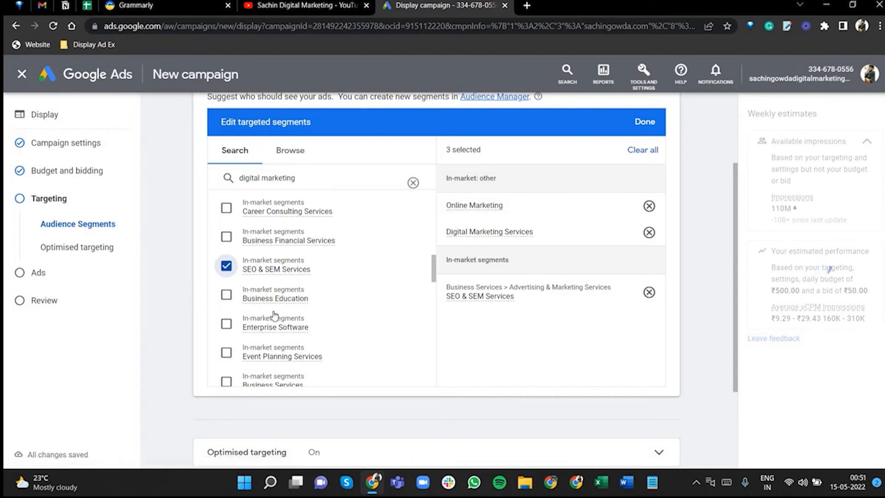
- Add the in-market segment Business Services and the life events segment Recently Started a Business to the targeting
scroll(277, 318, "down", 2)
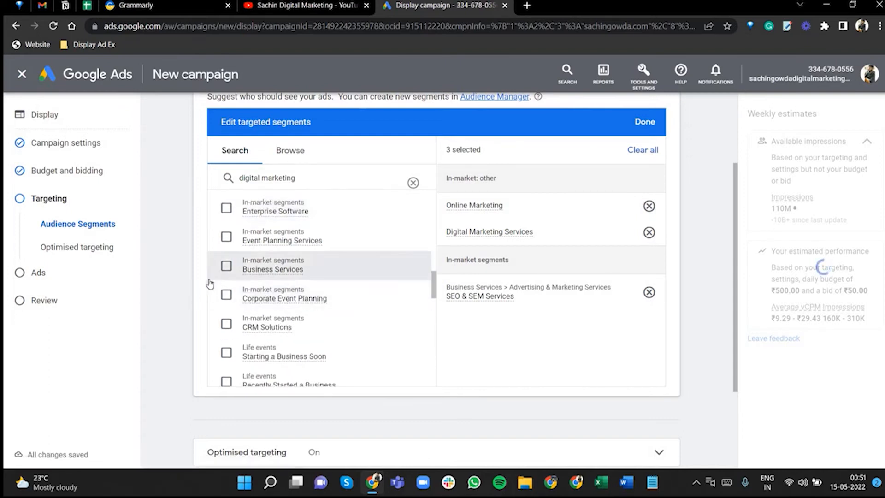
left_click(230, 270)
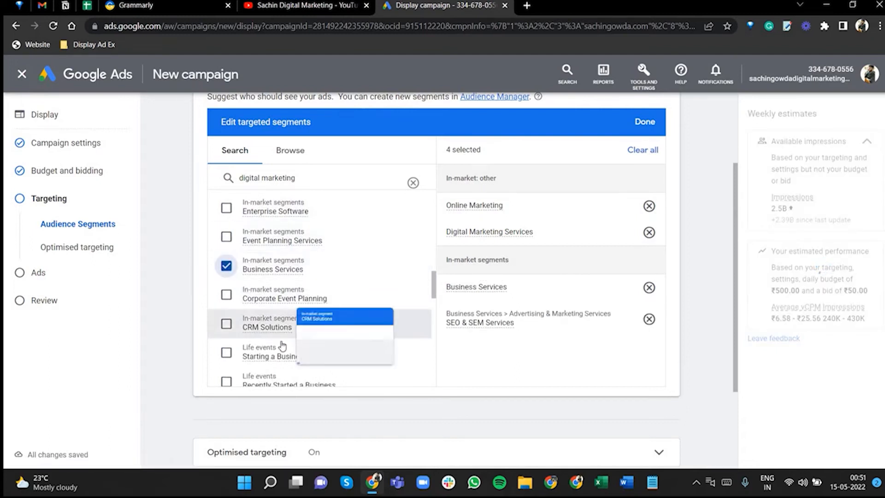
scroll(282, 342, "down", 2)
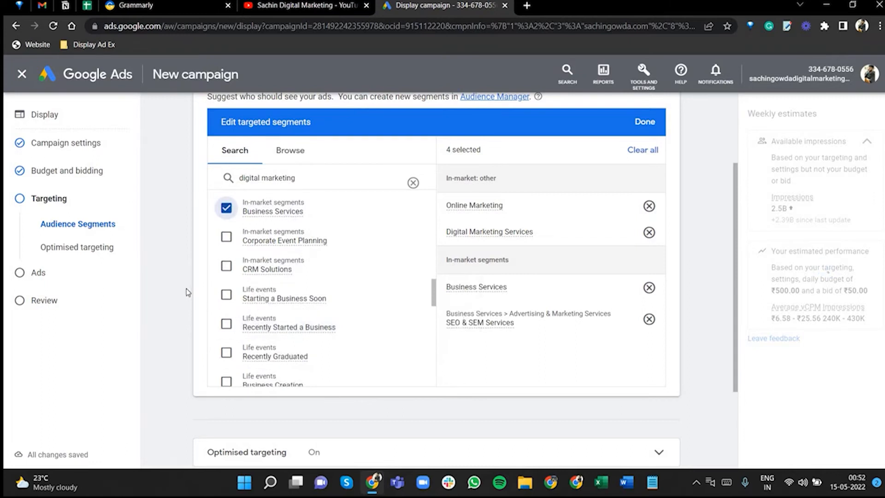
left_click(226, 325)
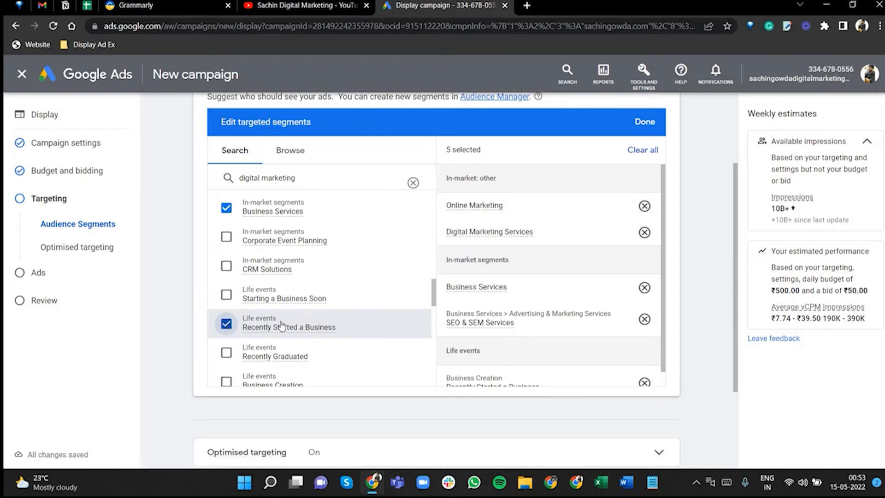
- Examine the remaining life events, affinity and detailed demographics segments among the digital marketing results
scroll(329, 267, "down", 3)
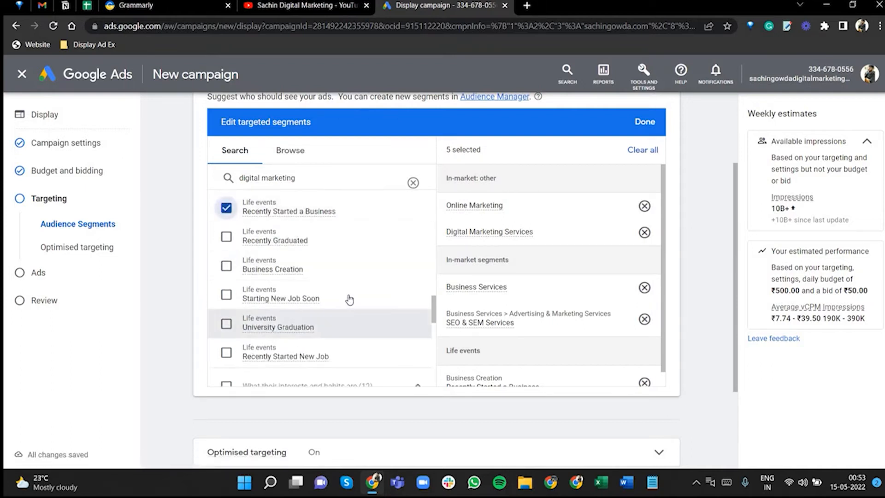
scroll(322, 291, "down", 1)
scroll(322, 289, "down", 3)
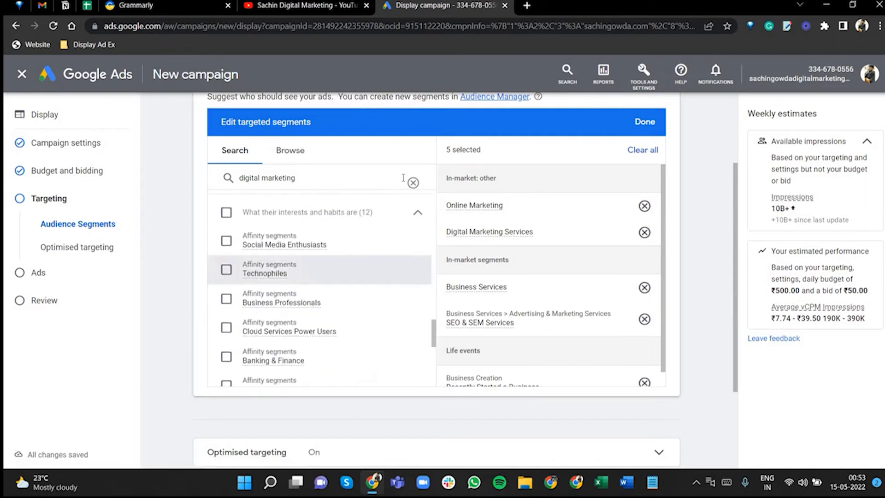
scroll(305, 280, "down", 1)
scroll(306, 281, "down", 3)
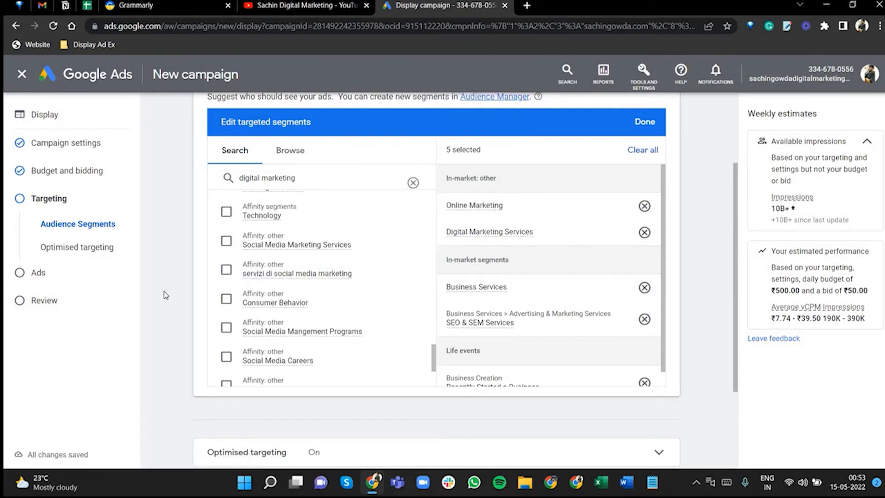
scroll(254, 270, "down", 2)
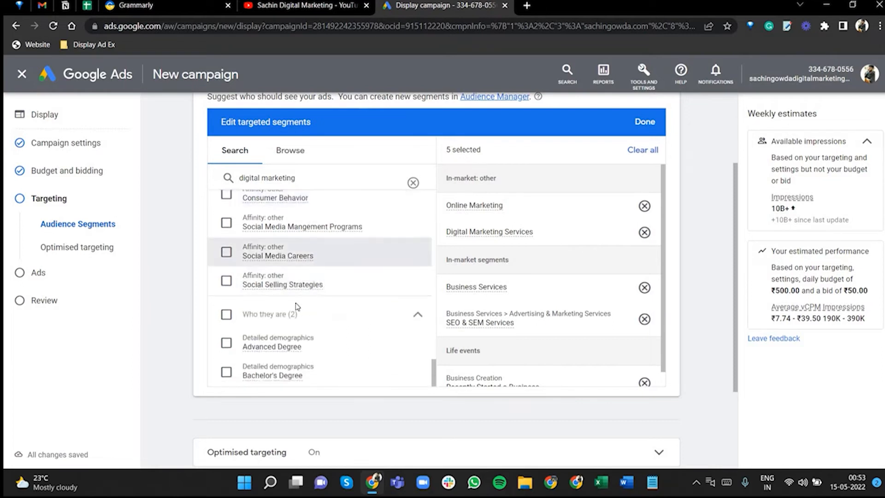
scroll(300, 305, "down", 3)
scroll(305, 301, "up", 3)
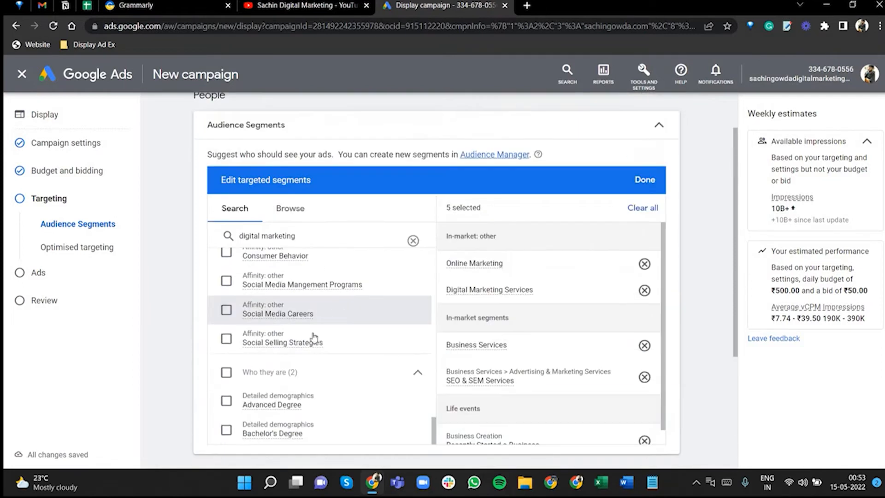
scroll(325, 337, "down", 8)
scroll(326, 336, "up", 8)
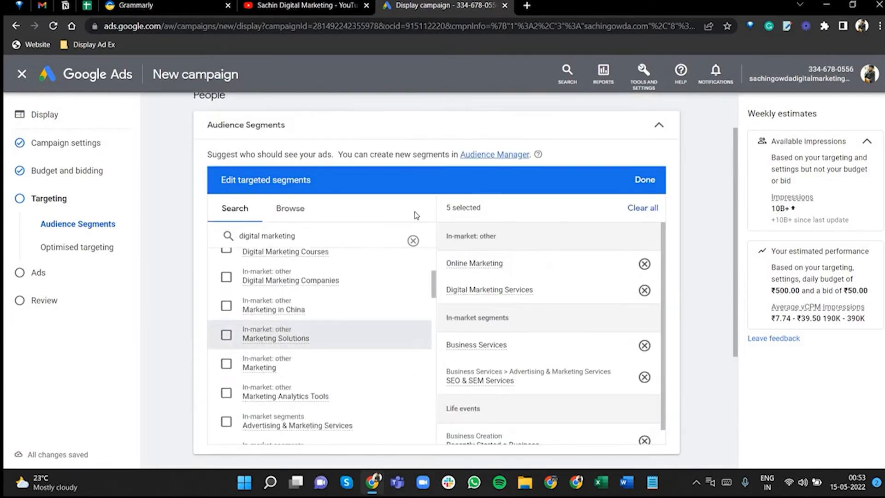
- Clear the audience segment search term and go over the list of selected segments
left_click(413, 240)
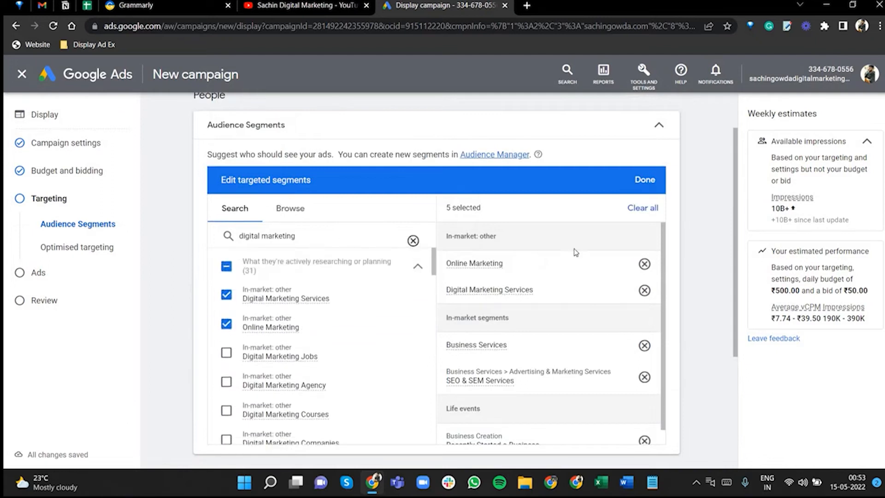
scroll(599, 322, "down", 1)
scroll(663, 275, "down", 2)
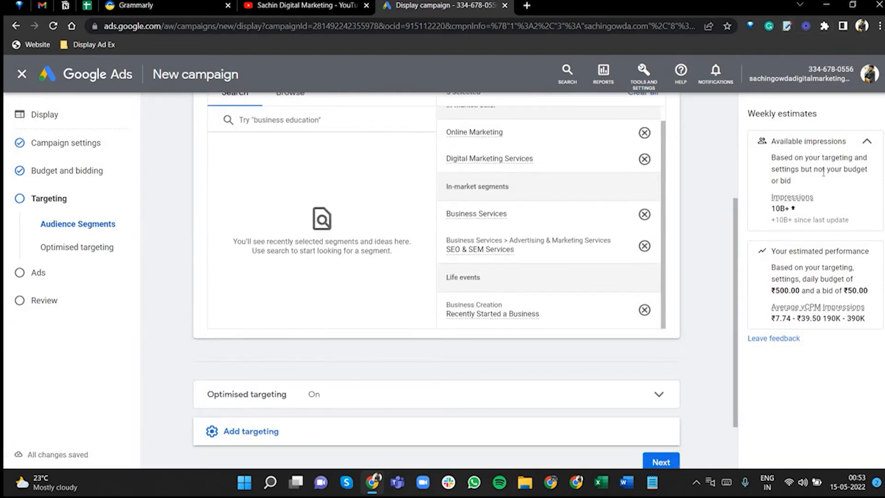
- Enlarge the weekly estimates and, with the drawing overlay, underline the ₹500.00 daily budget and circle the ₹50.00 bid in red
scroll(824, 171, "up", 5)
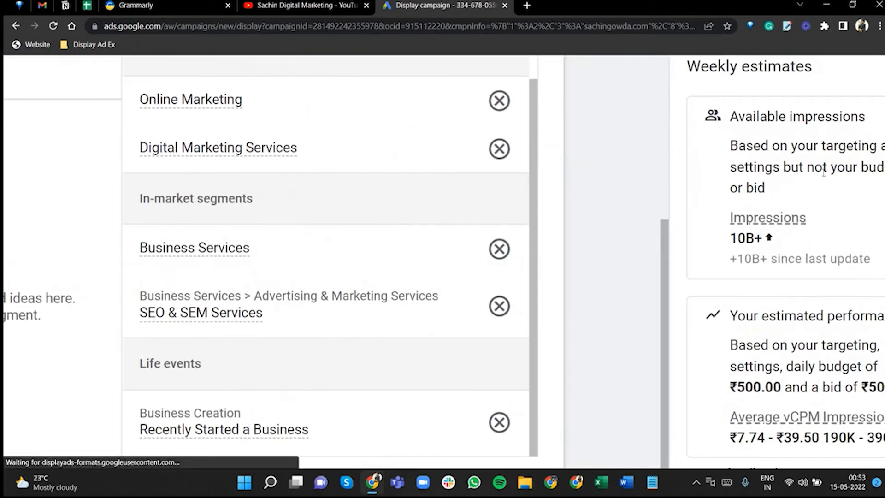
scroll(824, 171, "right", 2)
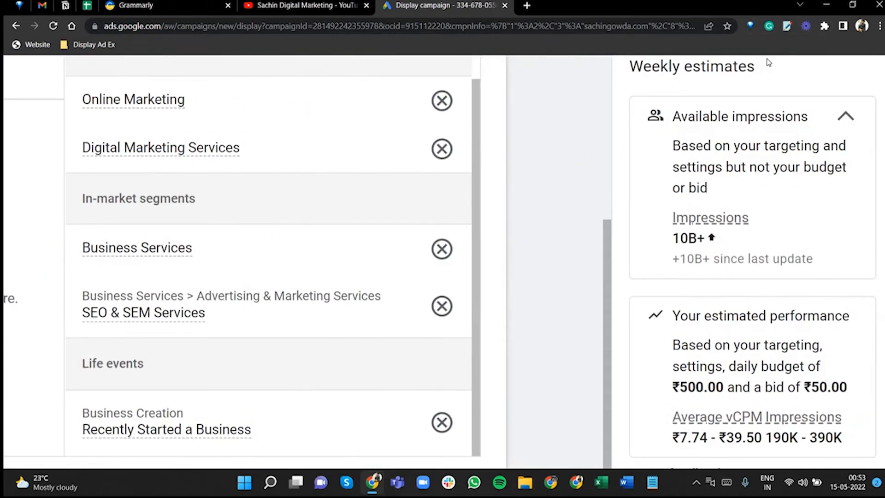
scroll(768, 68, "down", 1)
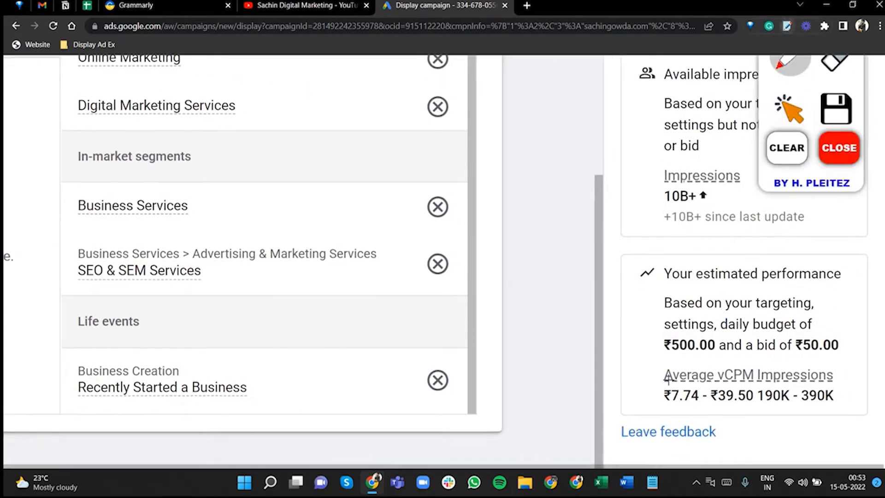
left_click_drag(661, 353, 709, 350)
mouse_move(844, 338)
left_mouse_down()
mouse_move(800, 328)
mouse_move(797, 354)
mouse_move(827, 359)
mouse_move(842, 344)
left_mouse_up()
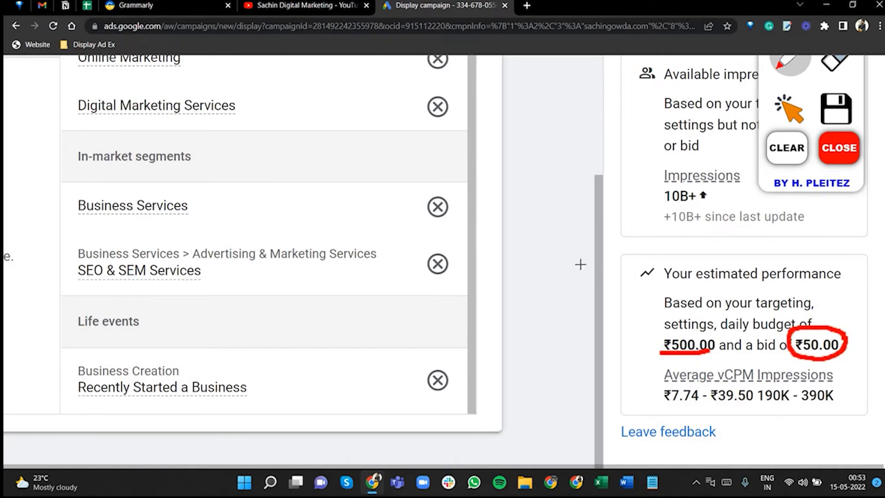
- Handwrite an underlined 1000 beside the estimated performance with an arrow to the bid, and an underlined 1 – 50 below it
mouse_move(583, 256)
left_mouse_down()
mouse_move(573, 295)
mouse_move(627, 241)
left_mouse_up()
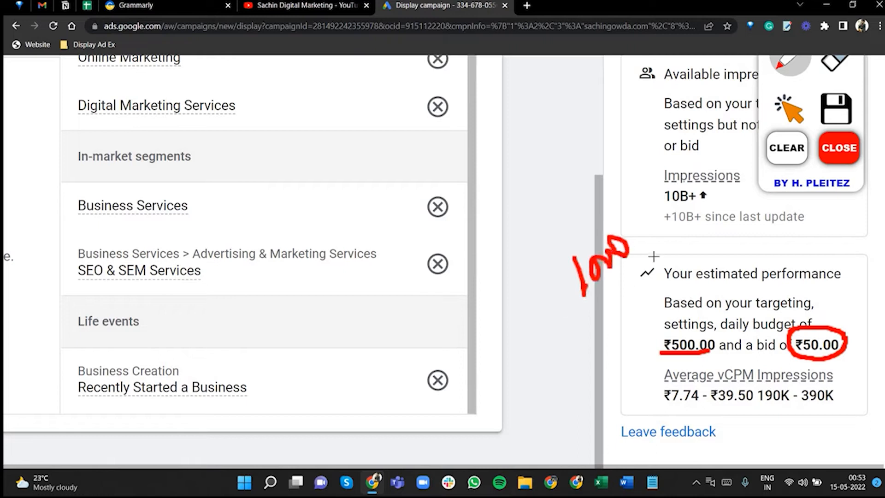
mouse_move(568, 313)
left_mouse_down()
mouse_move(654, 256)
mouse_move(848, 313)
mouse_move(817, 332)
left_mouse_up()
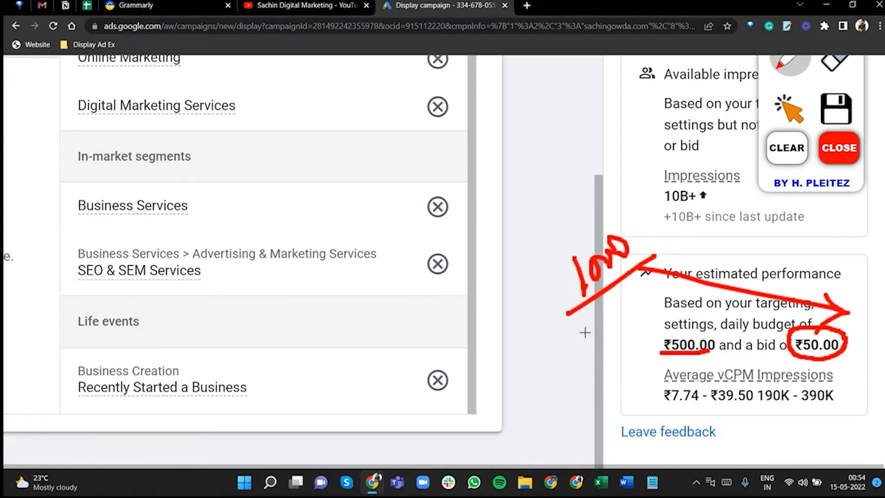
mouse_move(557, 327)
left_mouse_down()
mouse_move(559, 353)
mouse_move(595, 338)
mouse_move(607, 343)
left_mouse_up()
mouse_move(613, 312)
left_mouse_down()
mouse_move(630, 304)
mouse_move(611, 342)
left_mouse_up()
left_click_drag(531, 379, 670, 328)
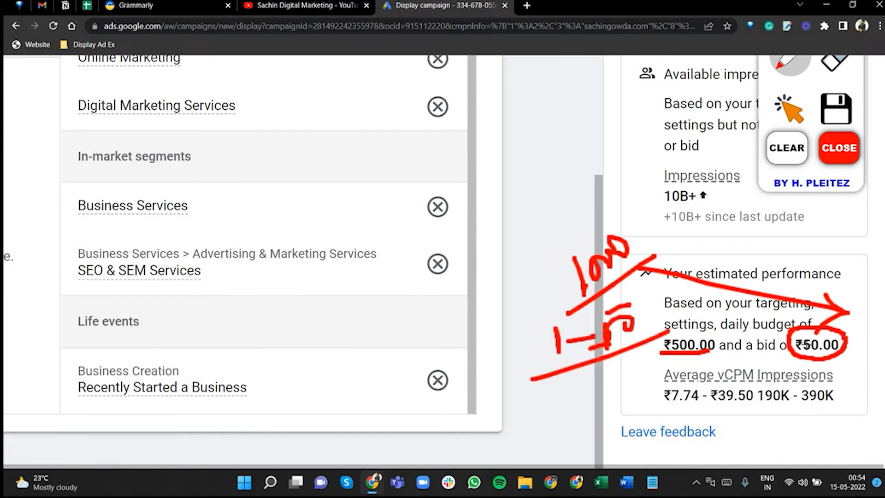
- Underline the circled bid, box and underline the average vCPM range, and underline the impressions range beside it
left_click_drag(847, 355, 845, 352)
mouse_move(662, 381)
left_mouse_down()
mouse_move(730, 378)
mouse_move(756, 389)
mouse_move(754, 407)
mouse_move(722, 408)
left_mouse_up()
mouse_move(648, 409)
left_mouse_down()
mouse_move(648, 387)
mouse_move(663, 379)
left_mouse_up()
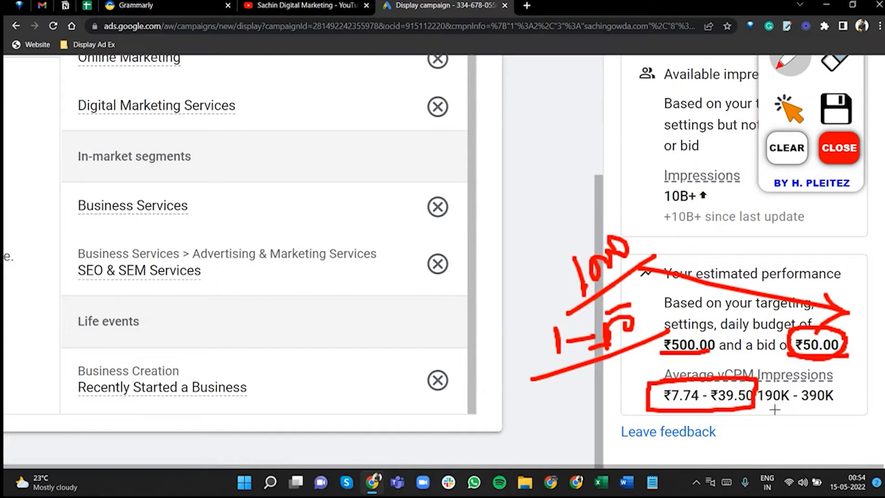
left_click_drag(691, 405, 749, 404)
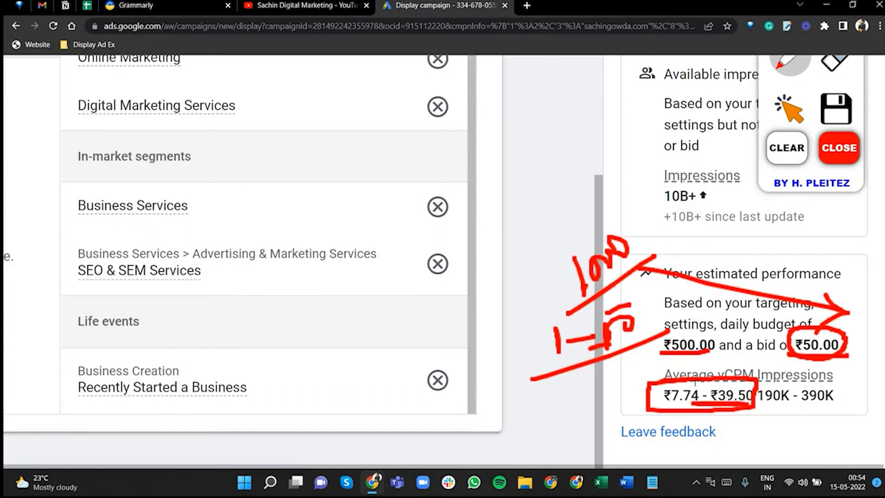
mouse_move(691, 408)
left_mouse_down()
mouse_move(733, 415)
mouse_move(680, 401)
left_mouse_up()
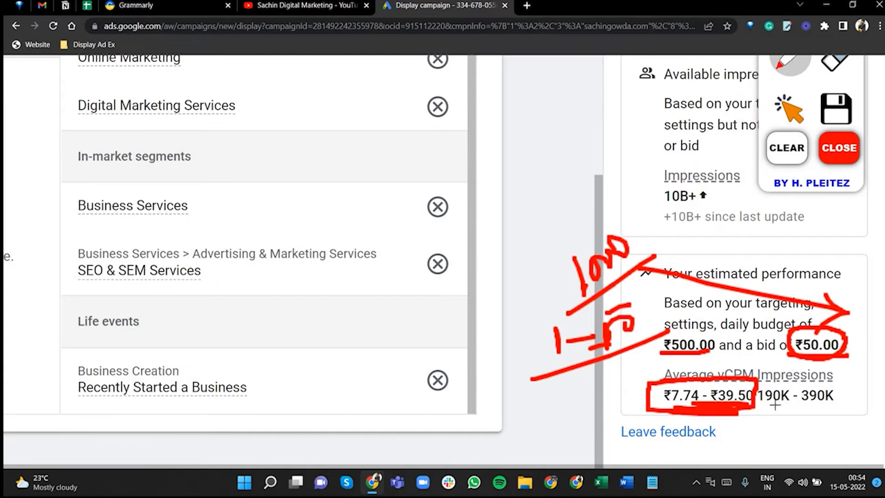
left_click_drag(765, 405, 838, 404)
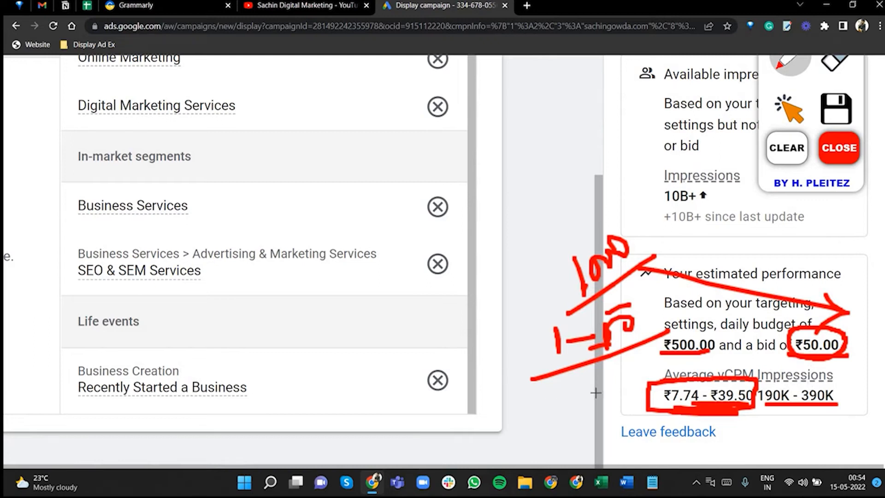
- Reset the page zoom, circle the estimated impressions range in red, and close the annotation tool
key("ctrl+0")
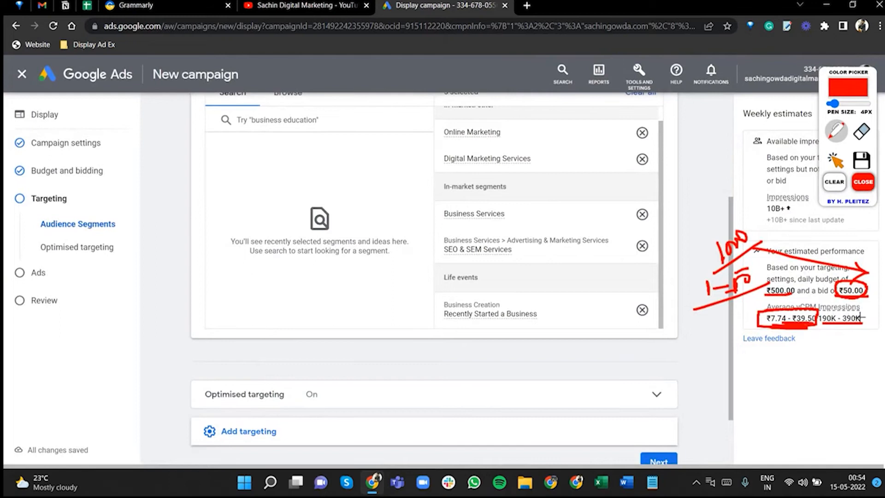
left_click_drag(853, 326, 862, 324)
mouse_move(823, 304)
left_mouse_down()
mouse_move(860, 304)
mouse_move(818, 323)
mouse_move(834, 336)
left_mouse_up()
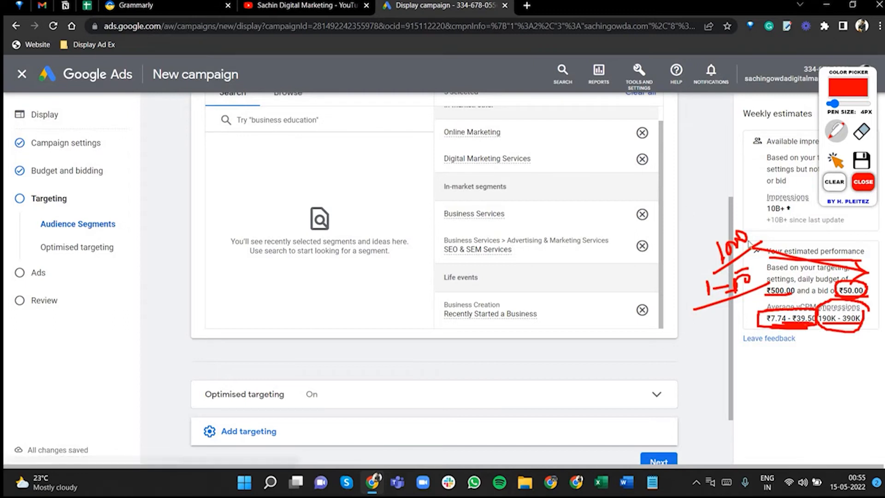
left_click(866, 184)
- Finish editing the five targeted audience segments and collapse the Audience Segments section
scroll(654, 315, "up", 5)
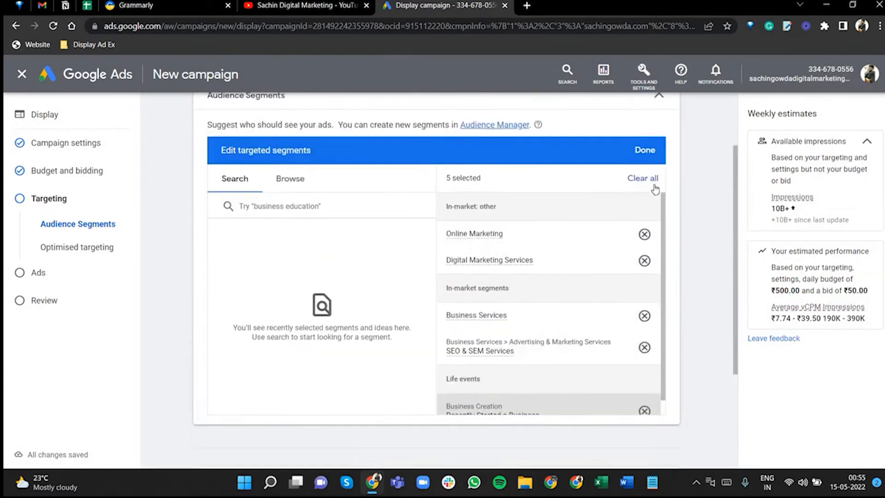
left_click(648, 180)
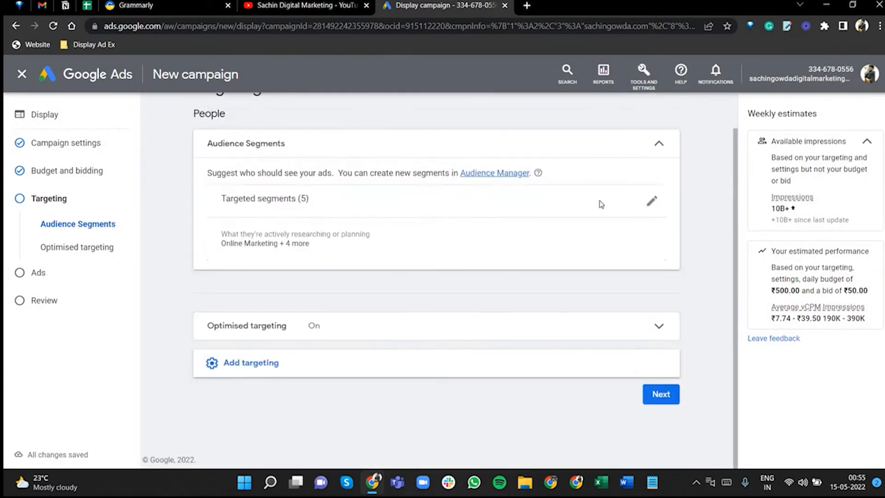
scroll(594, 194, "up", 1)
left_click(660, 185)
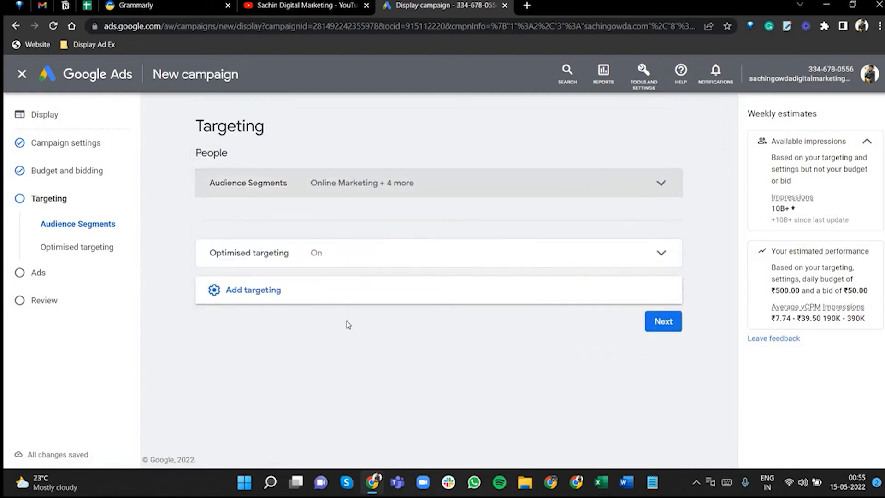
- Show the additional targeting options and turn off optimised targeting for the campaign
left_click(276, 293)
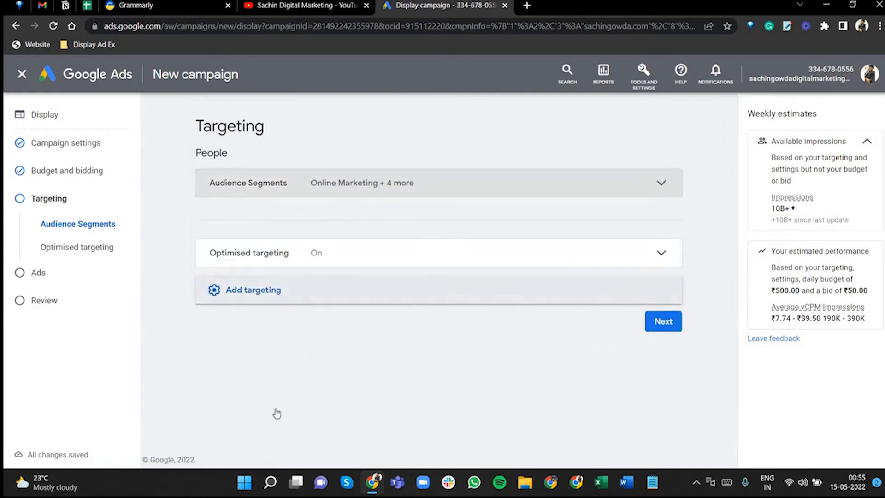
scroll(721, 241, "down", 1)
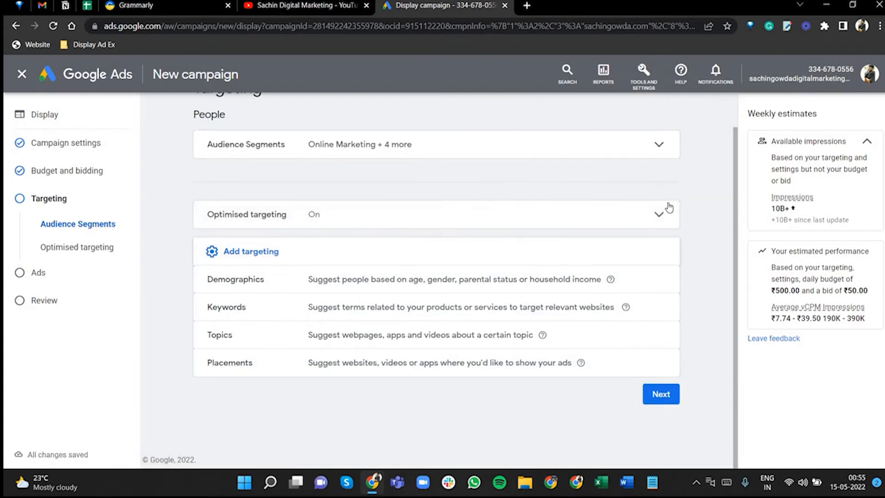
left_click(650, 222)
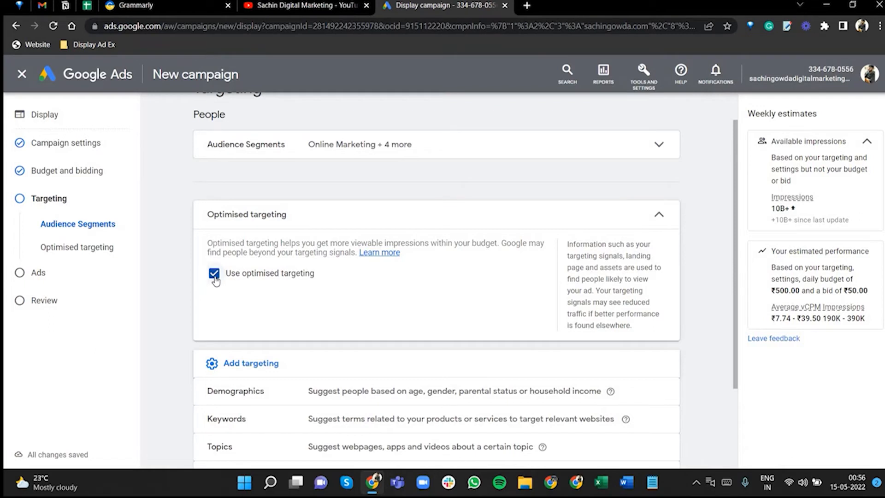
left_click(214, 274)
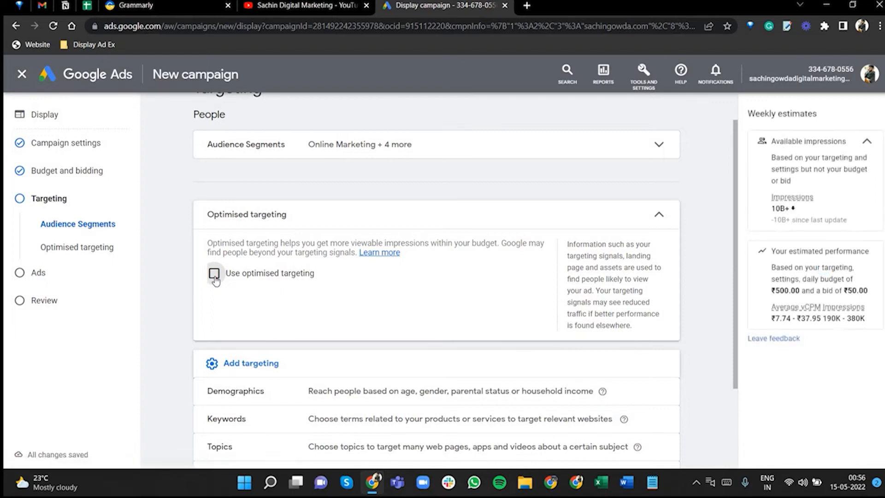
left_click_drag(208, 242, 356, 254)
left_click(520, 261)
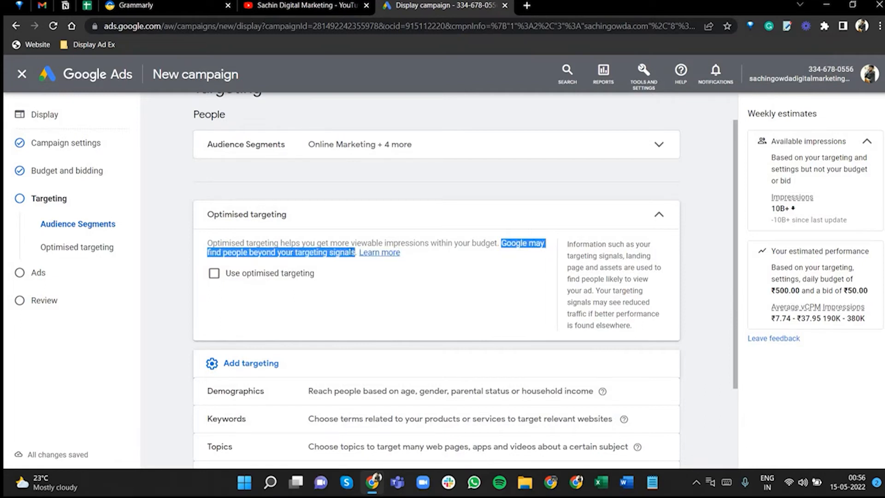
left_click(663, 216)
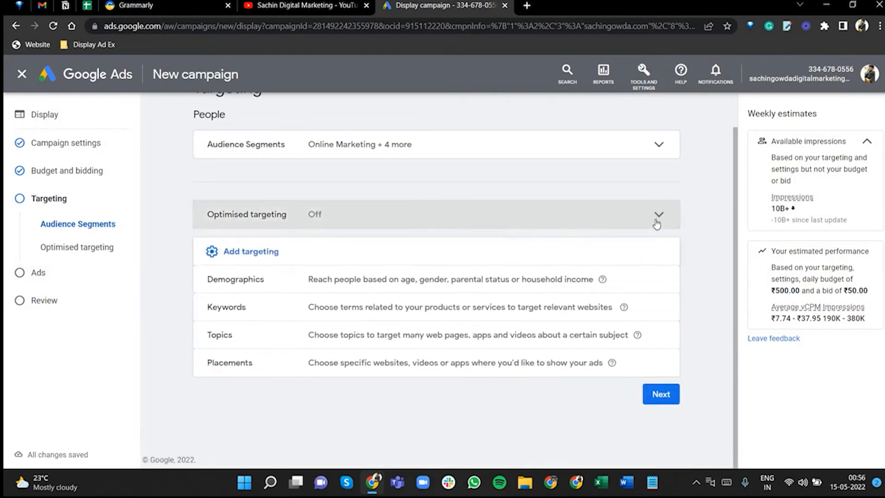
left_click(657, 216)
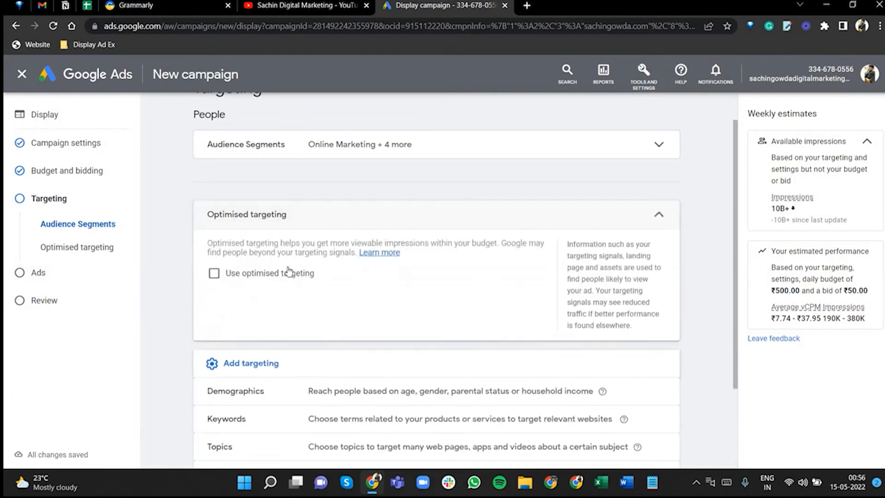
left_click(660, 218)
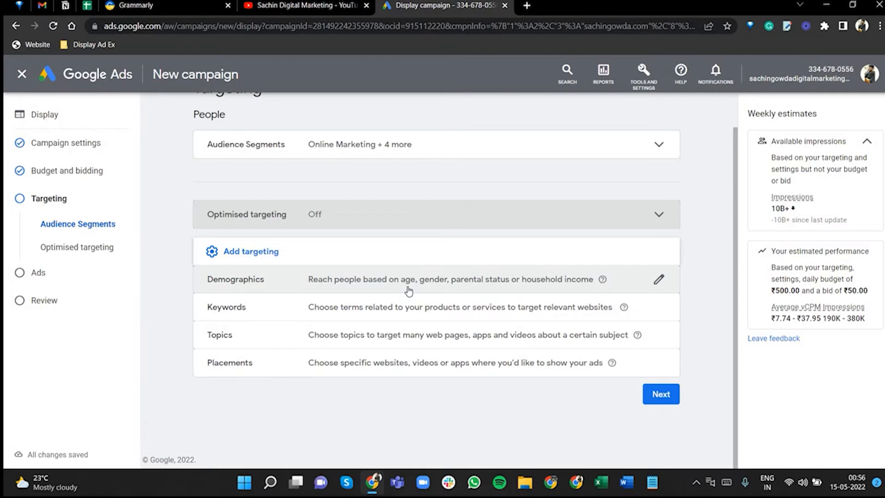
- Add demographics targeting with all gender, age, parental status and household income groups included
left_click(420, 283)
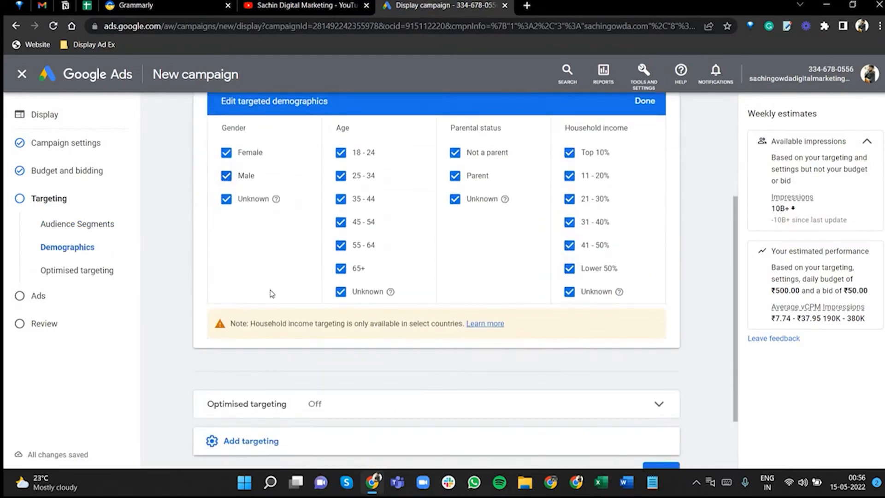
scroll(272, 295, "up", 1)
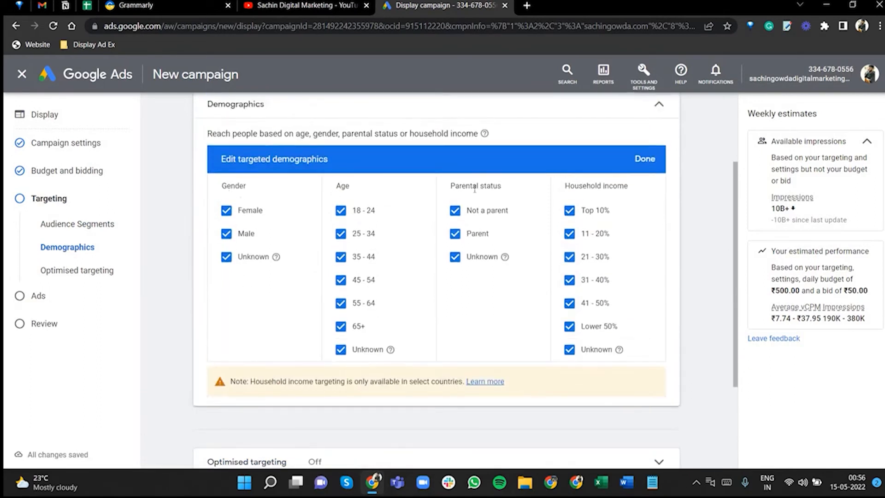
left_click_drag(567, 187, 626, 186)
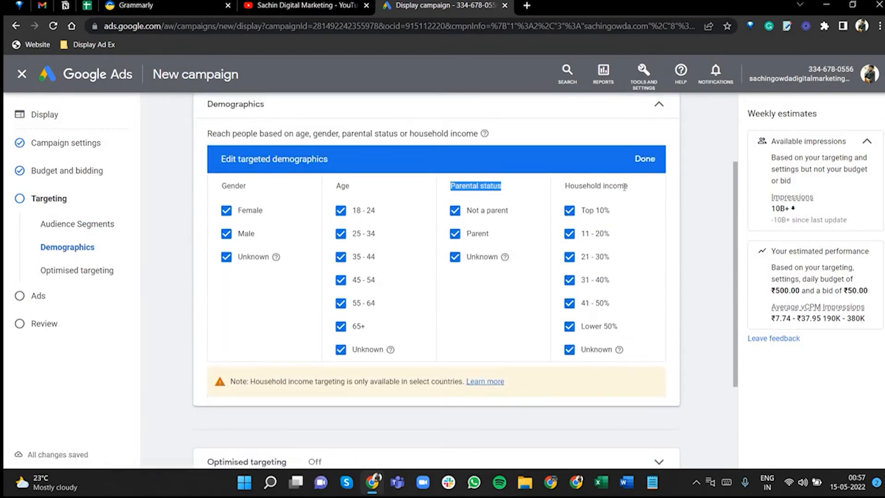
left_click(623, 186)
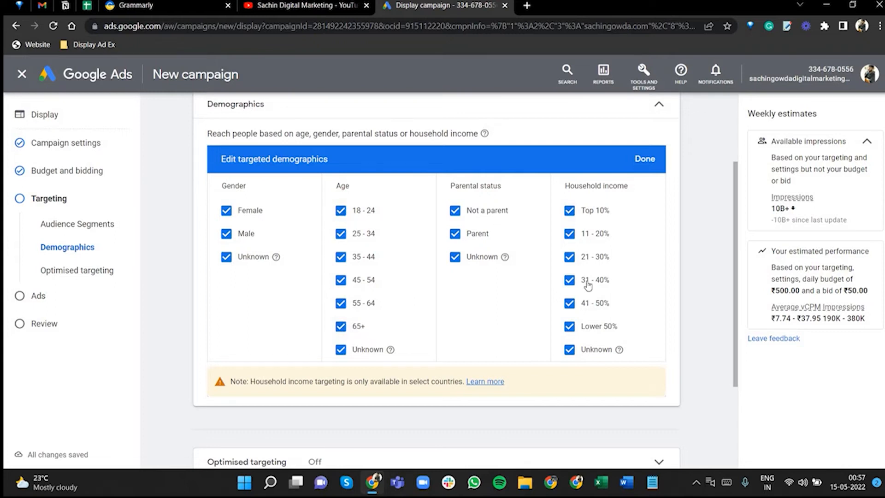
left_click(651, 160)
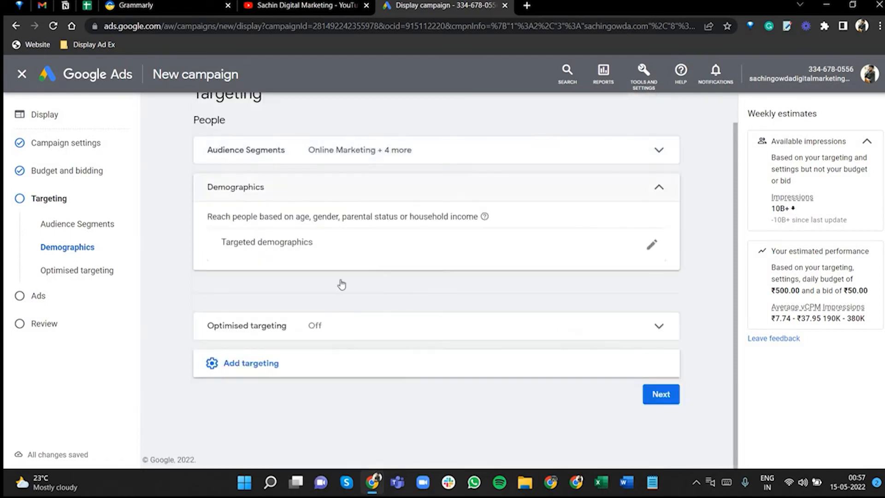
- Add keyword targeting to the campaign and show its keyword entry area and ideas
left_click(504, 325)
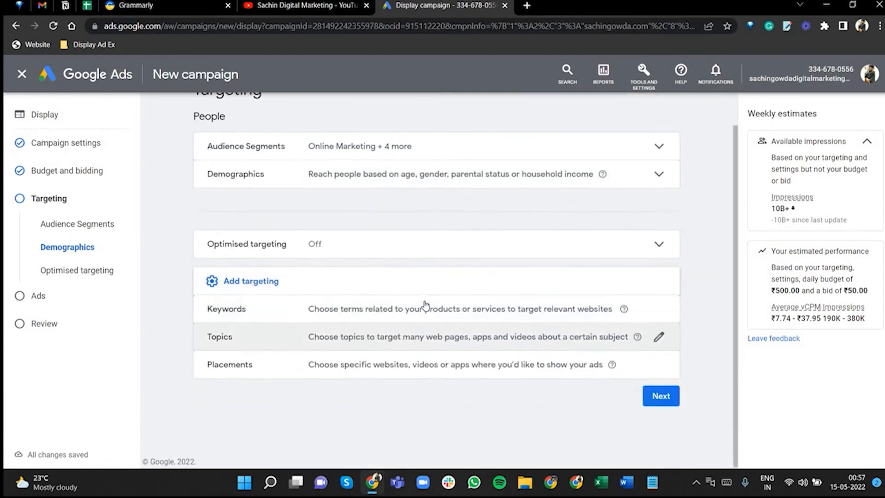
left_click(424, 308)
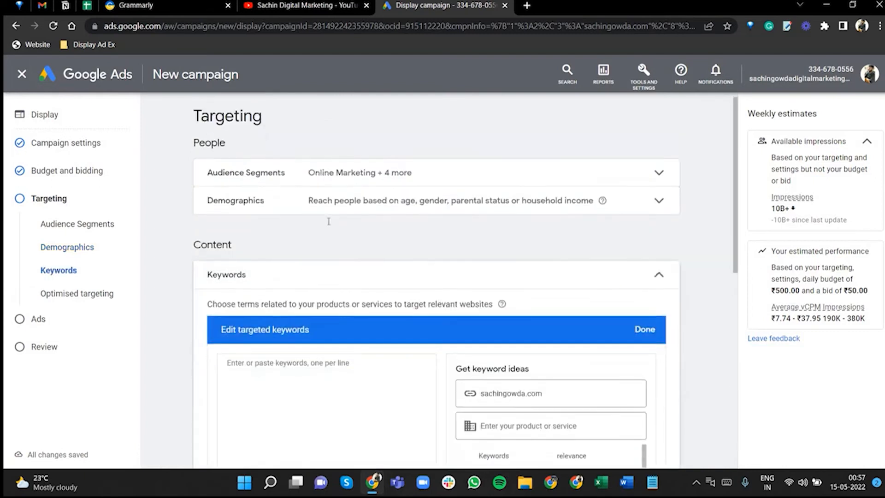
left_click(329, 208)
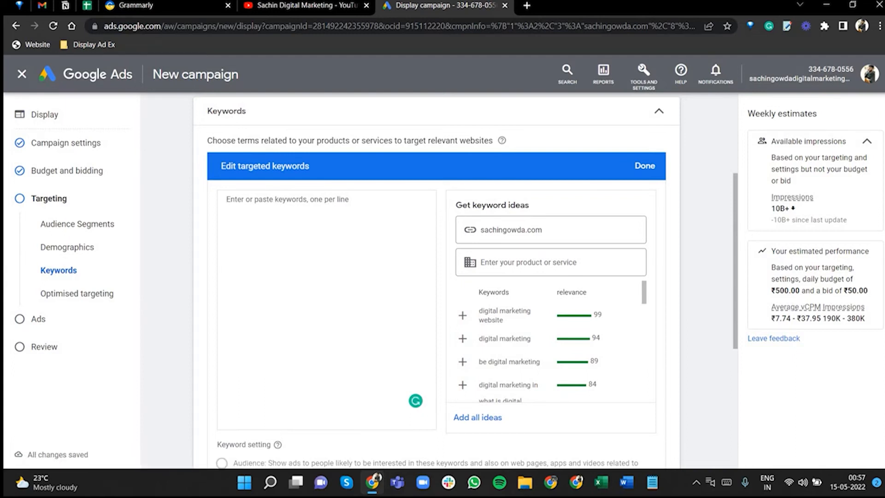
- Annotate the page in red with handwritten notes, an arrow to Audience Segments and a circle around Keywords, and close the annotation tool
left_click(787, 26)
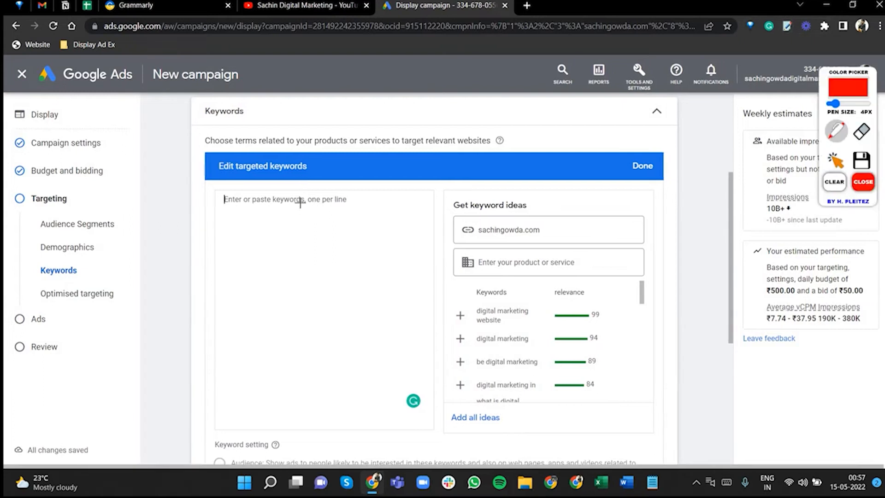
mouse_move(300, 223)
left_mouse_down()
mouse_move(288, 223)
mouse_move(336, 199)
mouse_move(431, 192)
mouse_move(244, 135)
mouse_move(107, 220)
mouse_move(154, 231)
left_mouse_up()
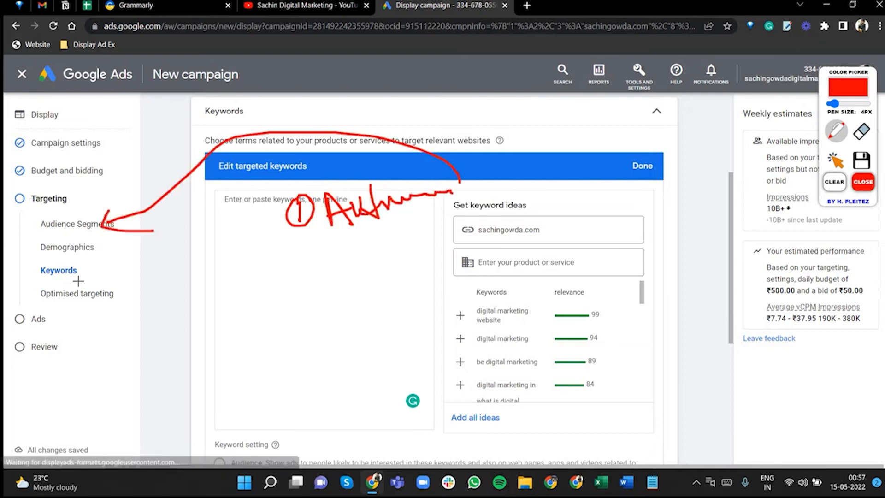
mouse_move(50, 258)
left_mouse_down()
mouse_move(136, 260)
mouse_move(122, 275)
mouse_move(218, 249)
left_mouse_up()
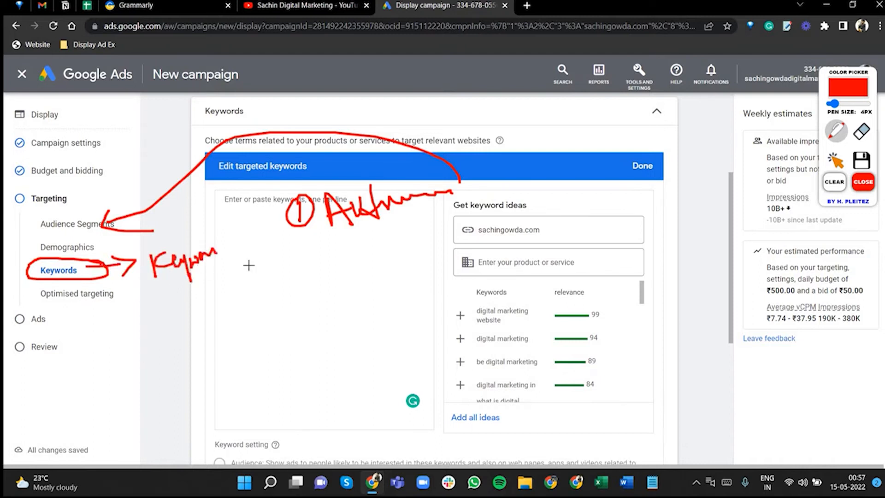
left_click_drag(171, 279, 249, 265)
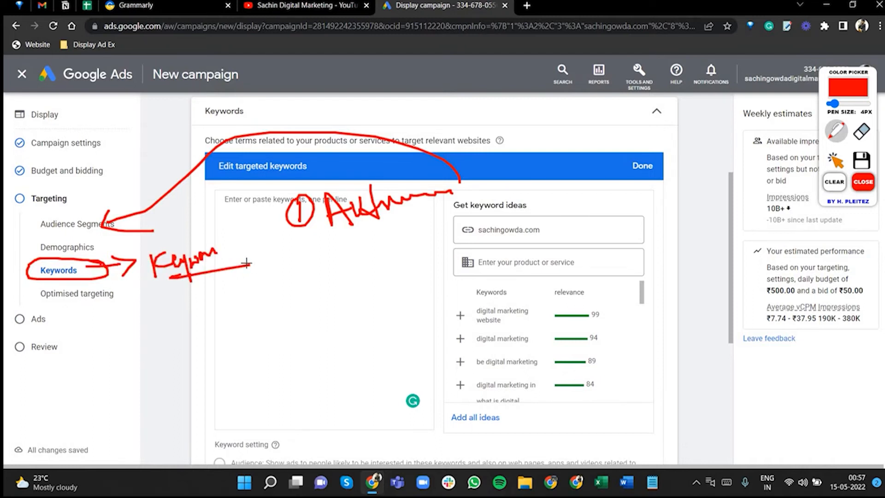
mouse_move(233, 245)
left_mouse_down()
mouse_move(207, 302)
mouse_move(200, 242)
left_mouse_up()
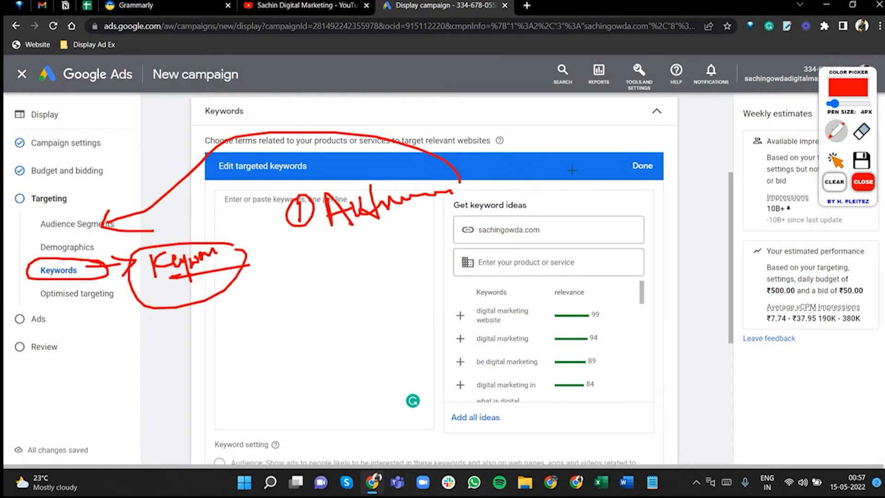
mouse_move(531, 159)
left_mouse_down()
mouse_move(572, 170)
mouse_move(585, 144)
mouse_move(613, 144)
left_mouse_up()
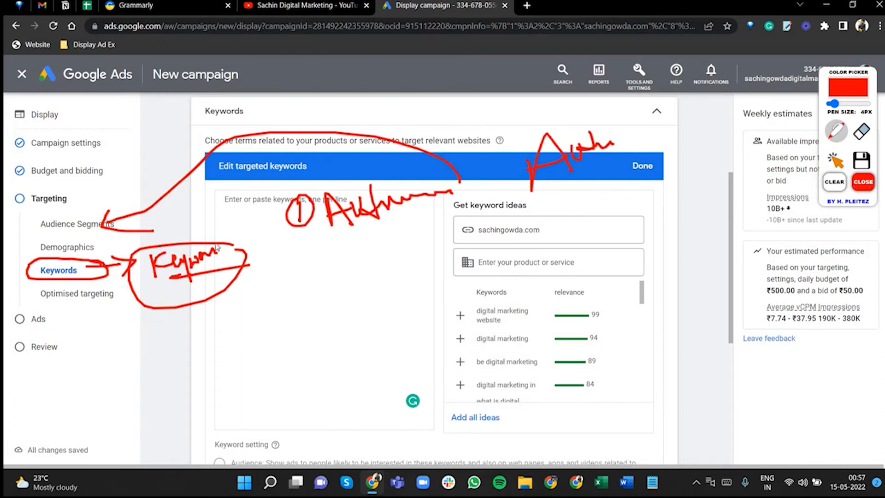
left_click(863, 181)
- Collapse the Keywords section without entering keywords and add topic targeting to the campaign
left_click(659, 111)
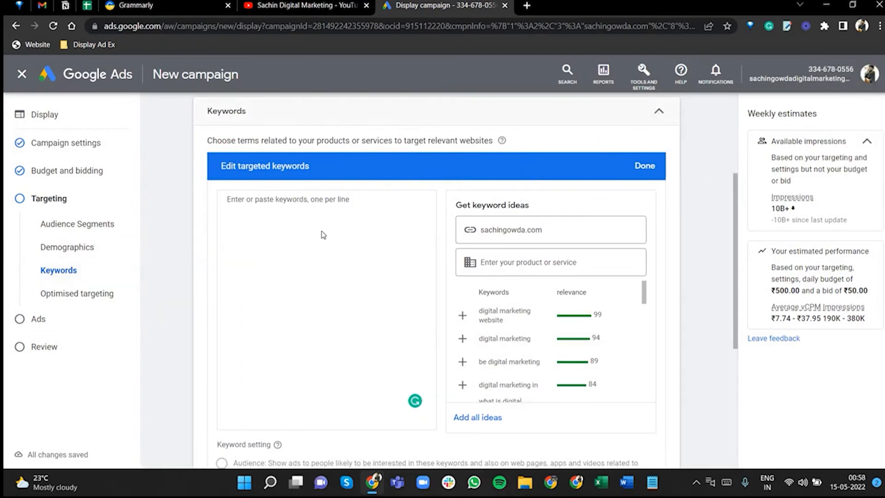
left_click(396, 357)
scroll(488, 361, "down", 2)
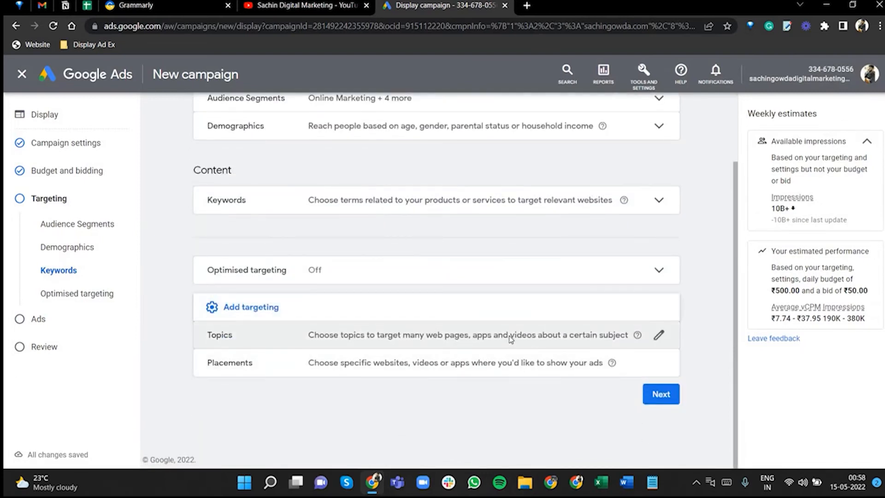
left_click(511, 339)
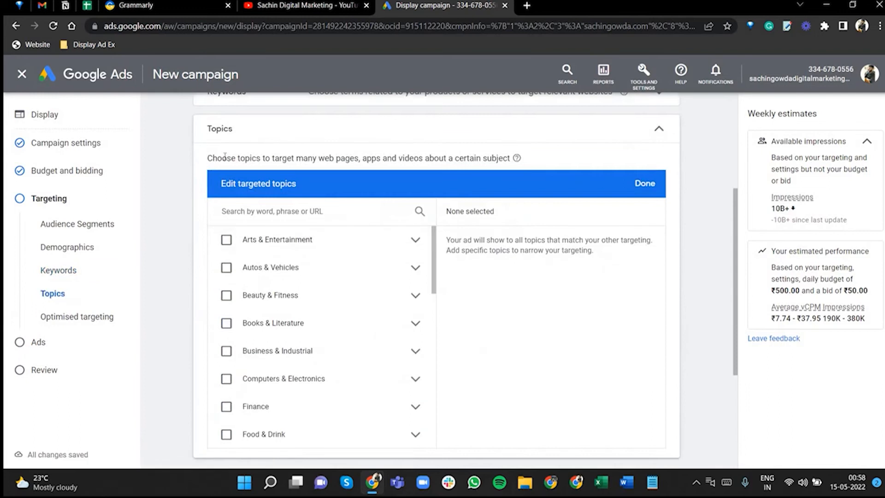
- Read the topic targeting description and search the topics for "digital marketing"
left_click_drag(208, 158, 354, 159)
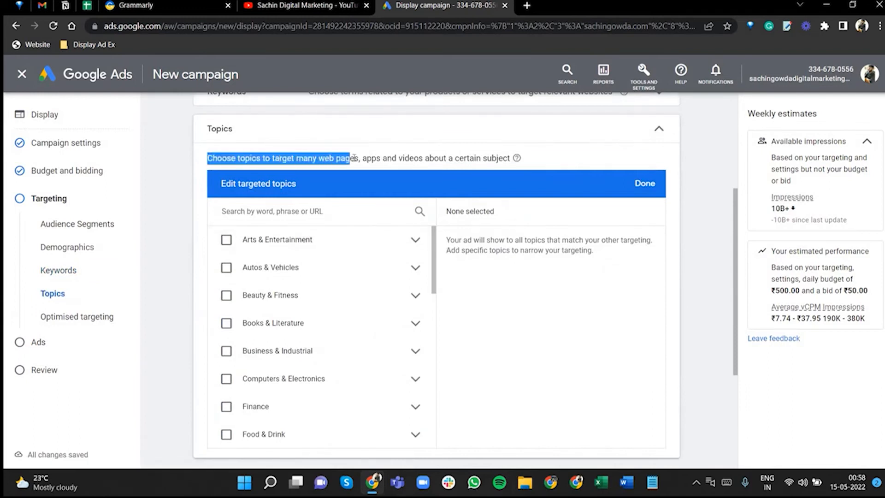
left_click_drag(412, 157, 497, 156)
left_click(312, 192)
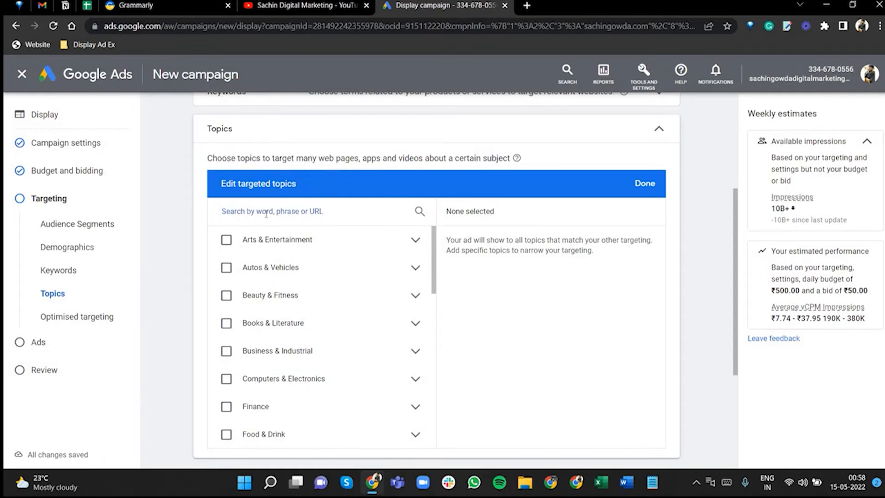
type("digita")
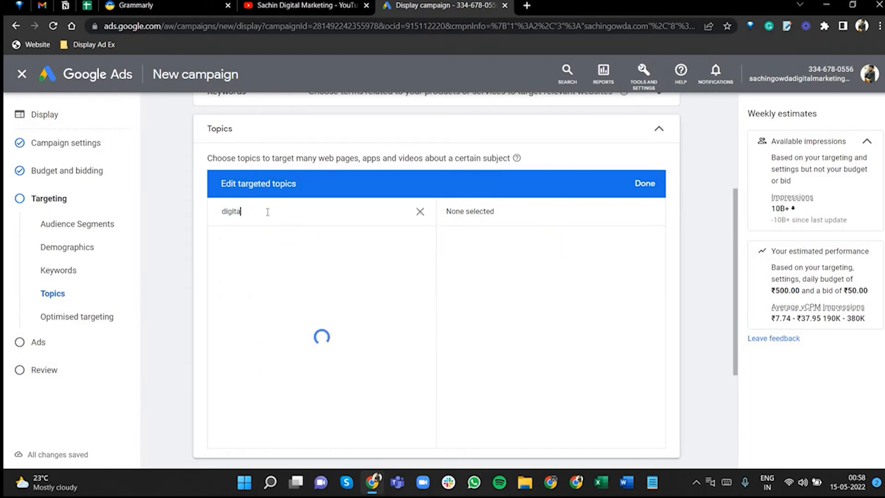
type("l marketing")
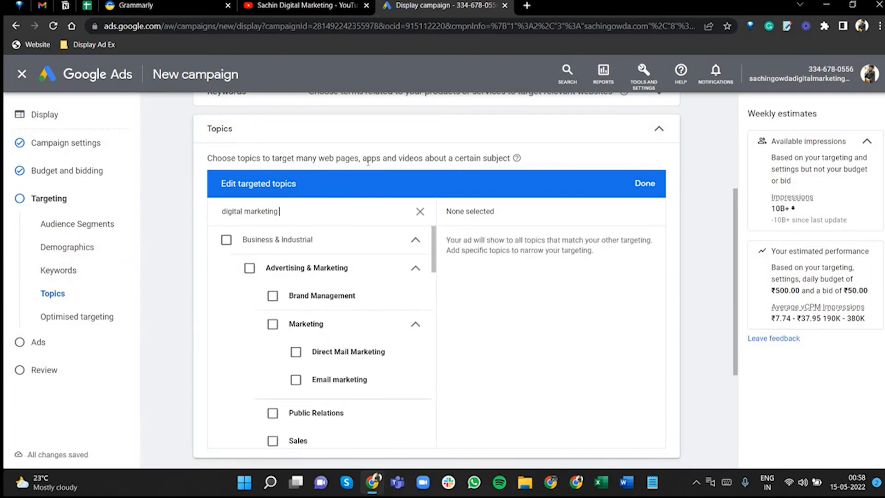
left_click_drag(291, 158, 377, 158)
left_click(335, 161)
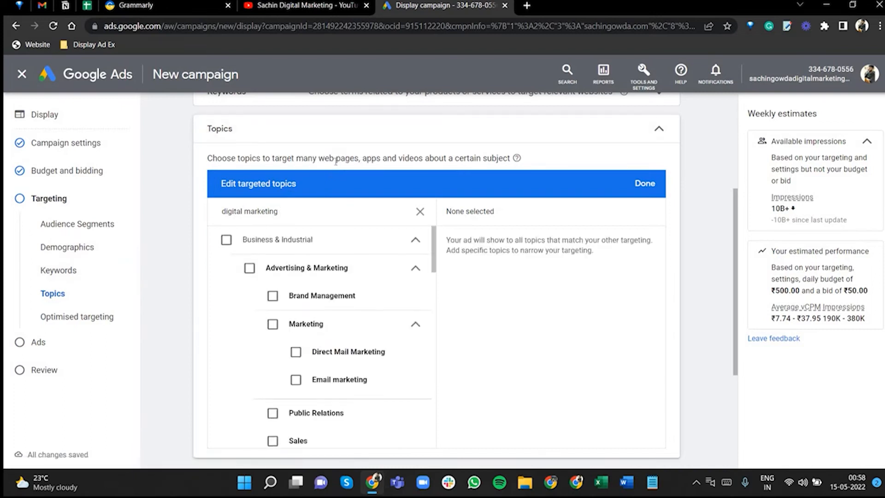
- Try the Advertising & Marketing topic, deselect it, and close the Topics section with no topics targeted
left_click(249, 269)
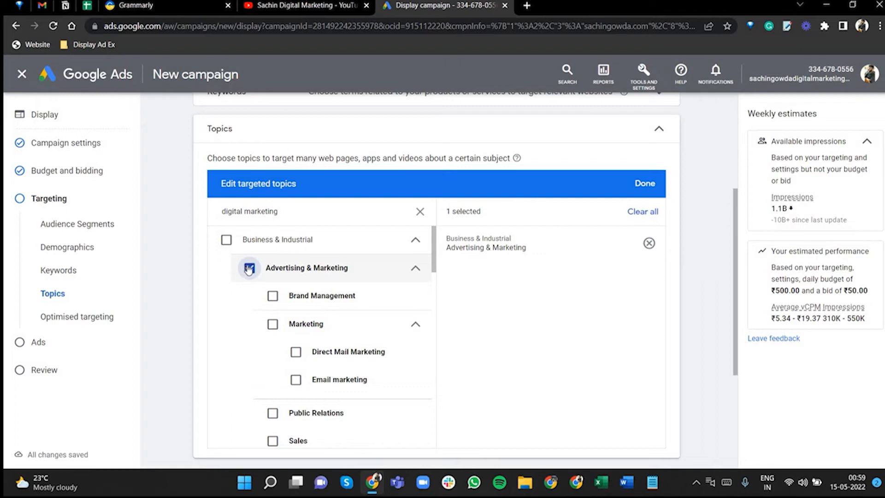
left_click(250, 270)
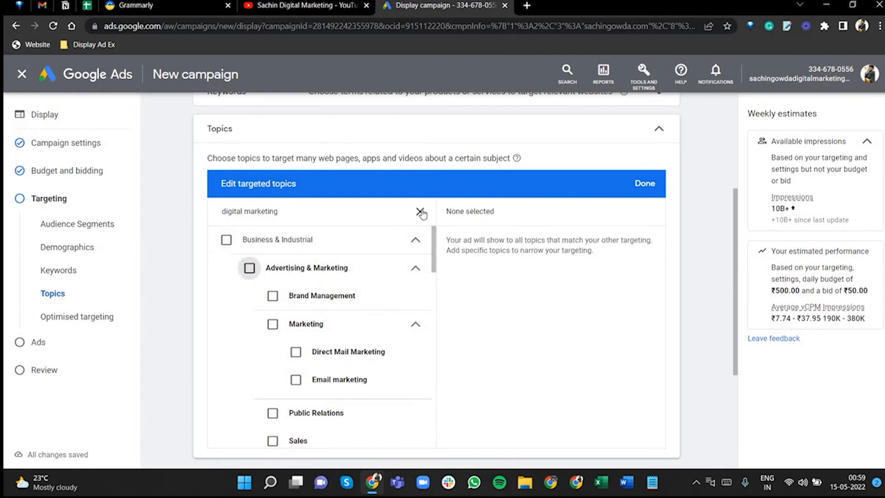
left_click(420, 212)
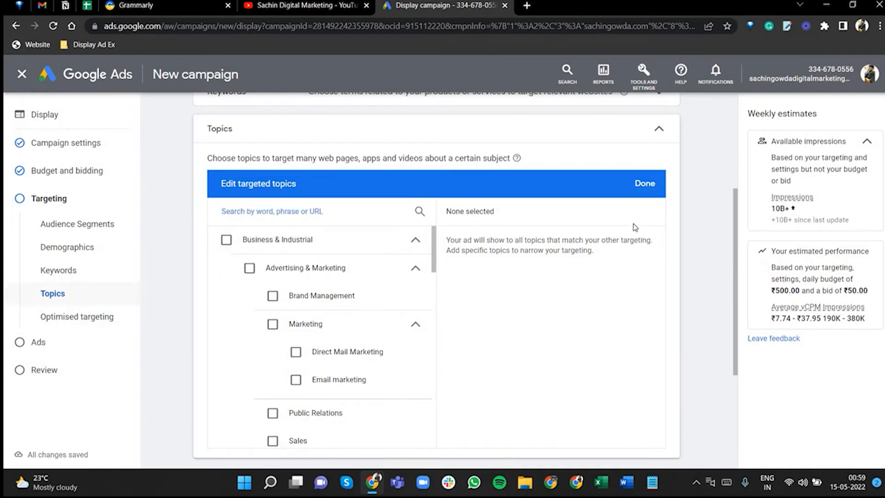
left_click(642, 188)
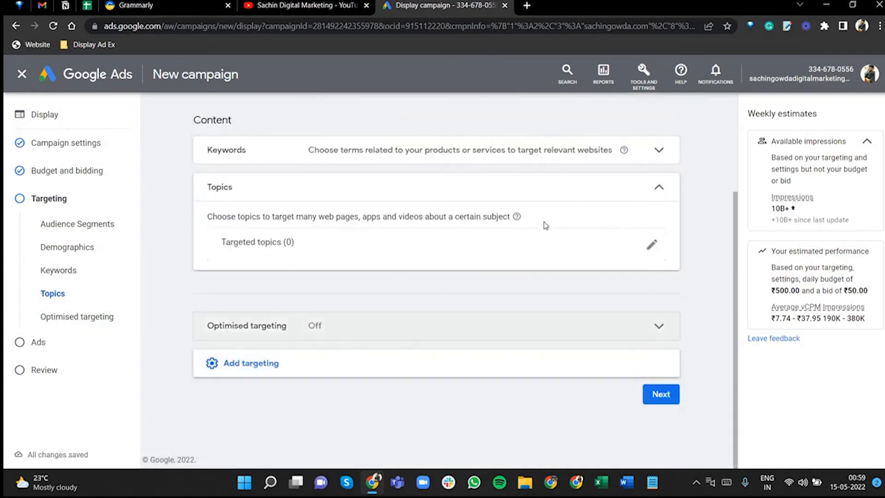
left_click(665, 189)
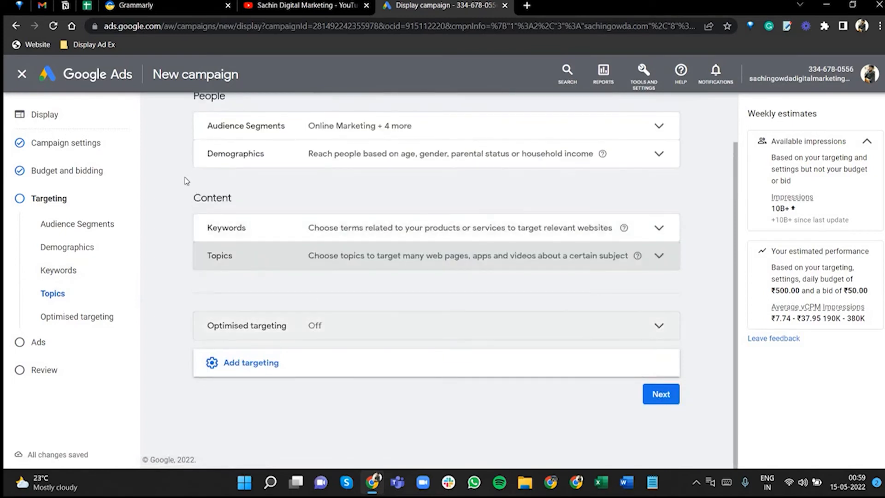
- Add placement targeting to the campaign and show its list of placement types
left_click(294, 372)
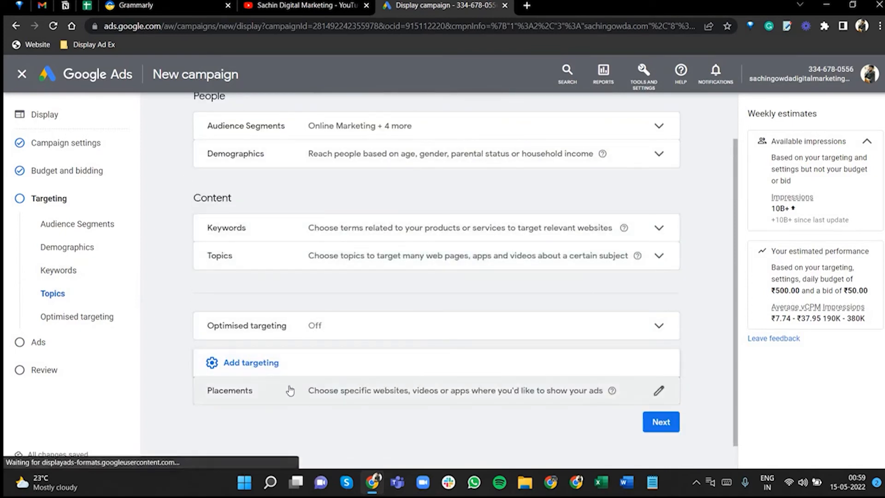
left_click(377, 395)
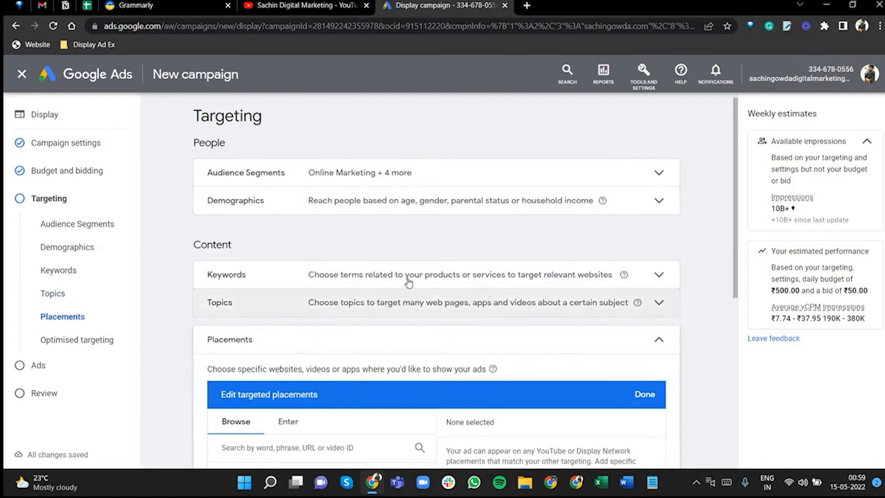
scroll(428, 288, "down", 1)
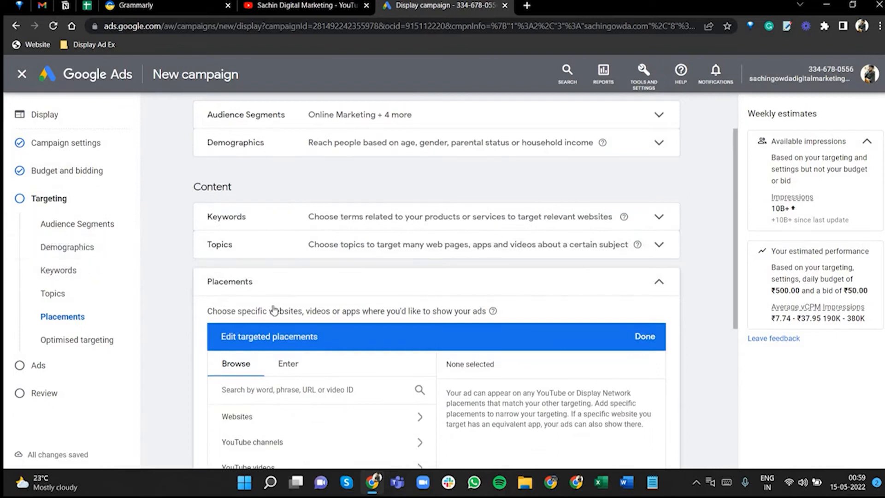
scroll(275, 310, "down", 2)
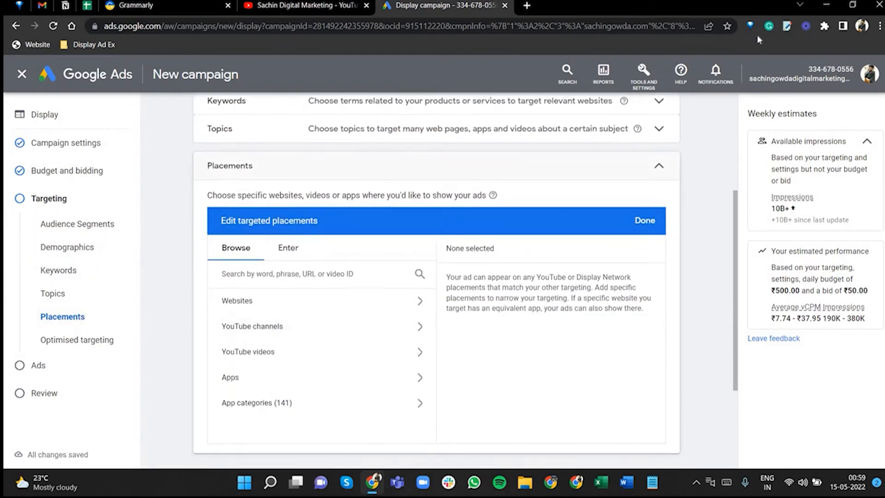
- Tick Websites, YouTube channels, Apps and App categories in red, circle Topics and Placements, and close the annotation tool
left_click(787, 26)
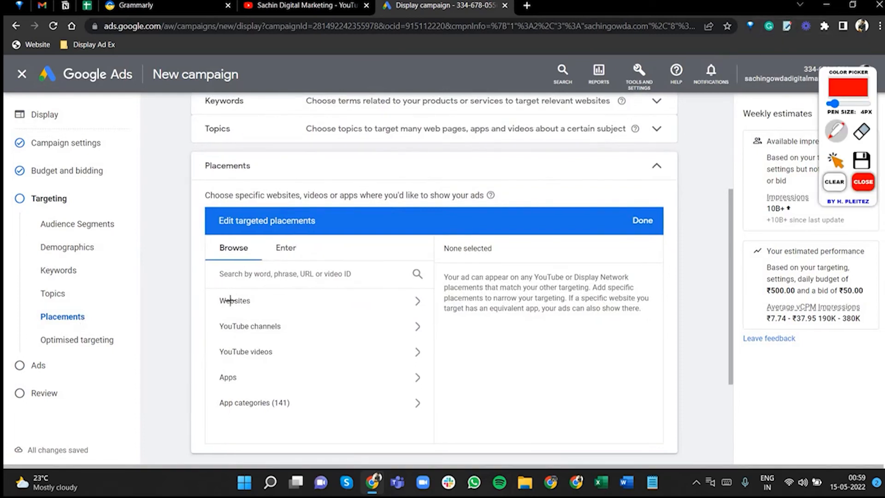
left_click_drag(230, 296, 320, 282)
left_click_drag(232, 318, 341, 308)
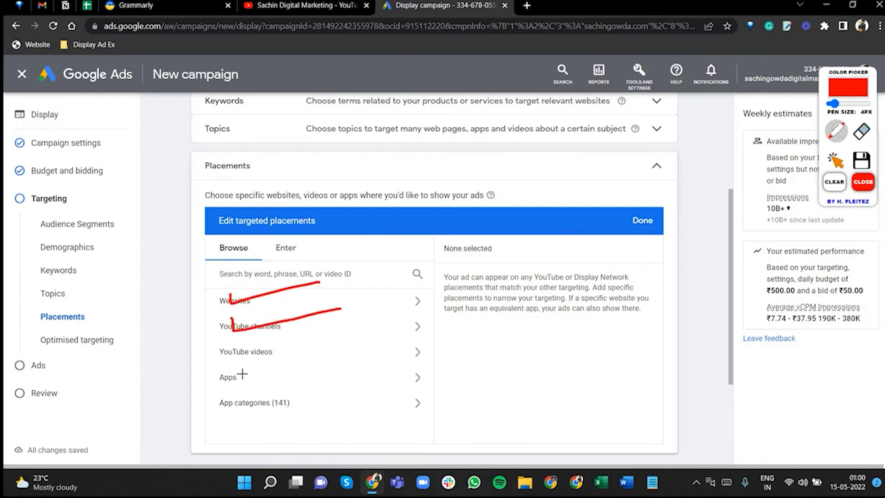
left_click_drag(242, 374, 378, 356)
mouse_move(275, 399)
left_mouse_down()
mouse_move(276, 422)
mouse_move(474, 389)
left_mouse_up()
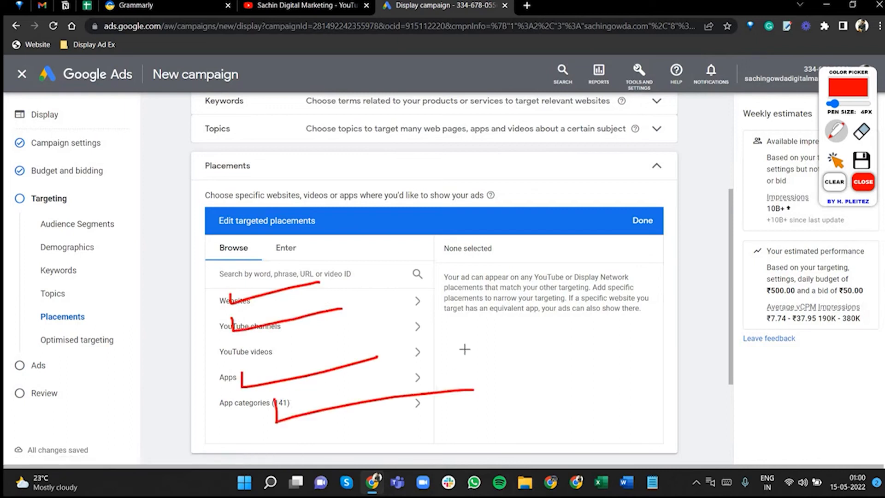
mouse_move(98, 287)
left_mouse_down()
mouse_move(19, 295)
mouse_move(95, 295)
mouse_move(33, 309)
mouse_move(71, 331)
mouse_move(84, 309)
left_mouse_up()
mouse_move(82, 292)
left_mouse_down()
mouse_move(119, 291)
mouse_move(107, 307)
left_mouse_up()
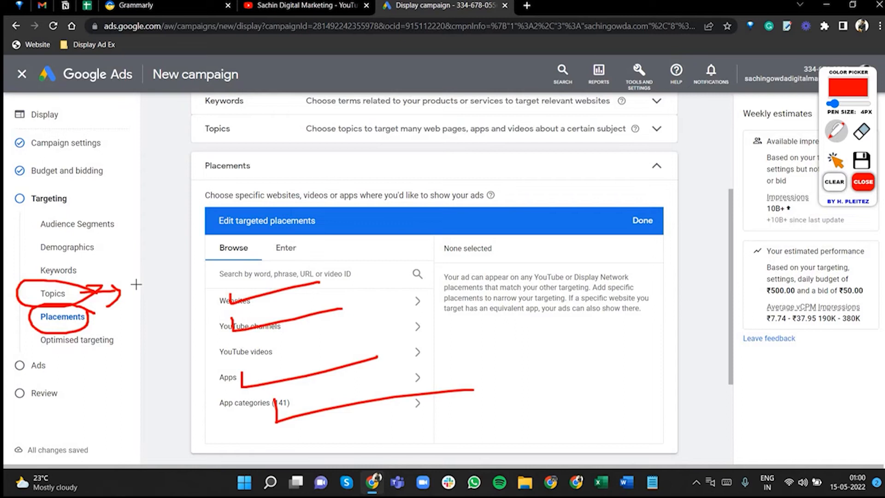
left_click_drag(91, 326, 122, 325)
left_click(866, 185)
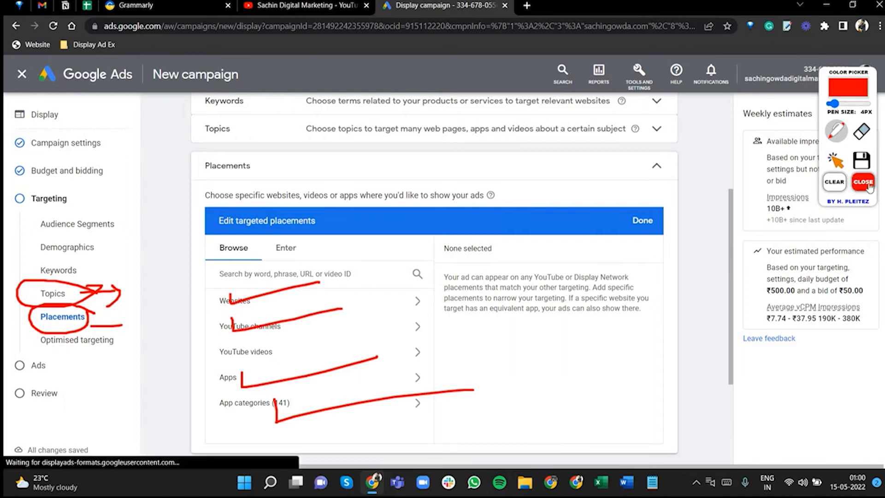
- Search the app placements for "food", select Fast Food - Cooking Game as a targeted placement, and clear the search
left_click(258, 313)
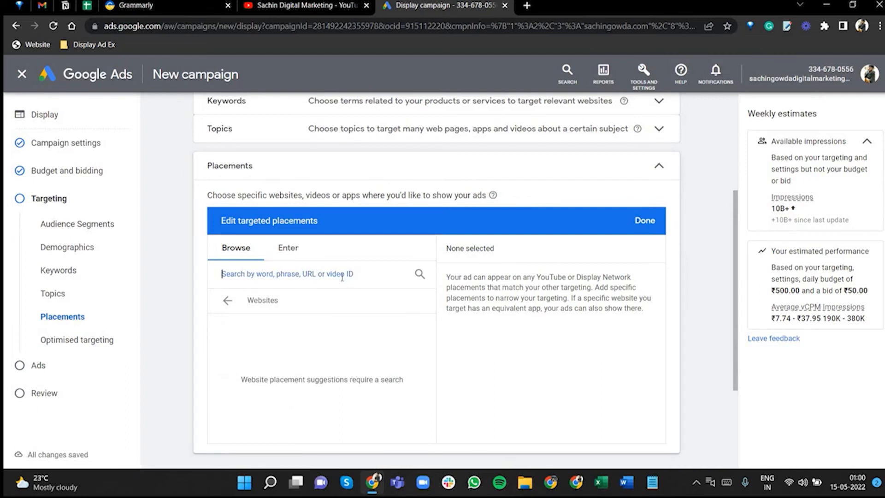
left_click(230, 301)
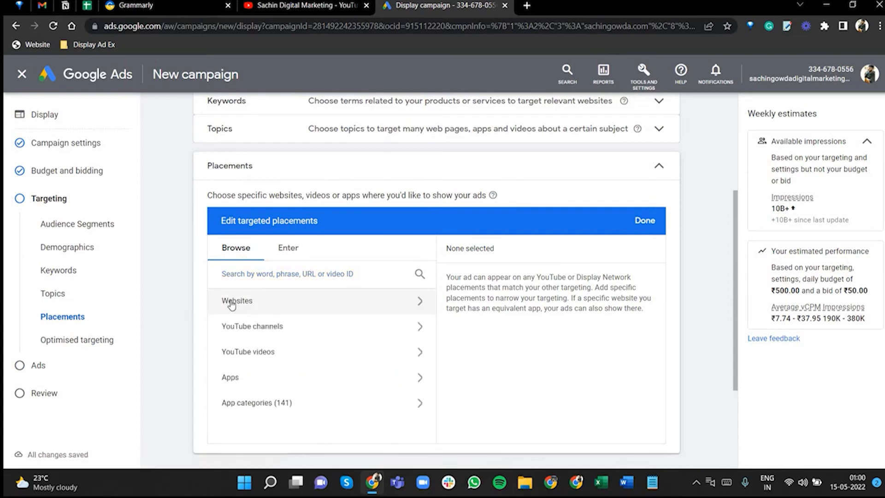
left_click(254, 379)
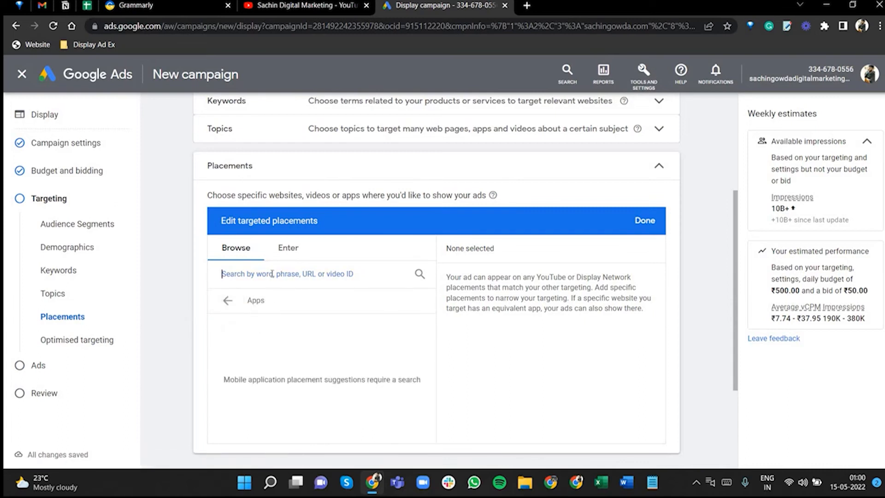
type("food")
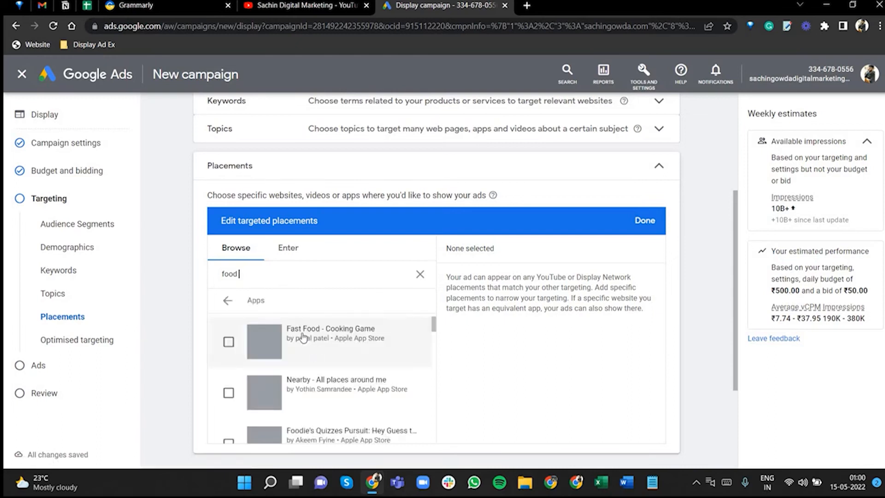
scroll(352, 385, "down", 2)
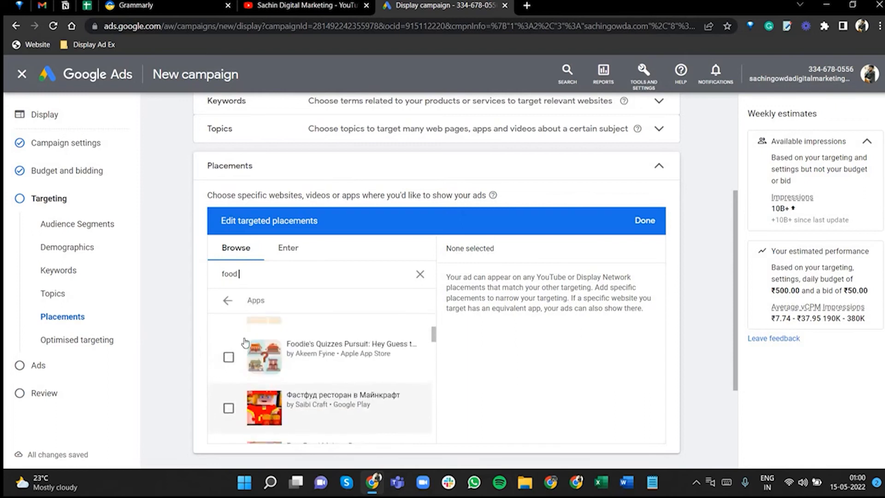
scroll(245, 344, "up", 2)
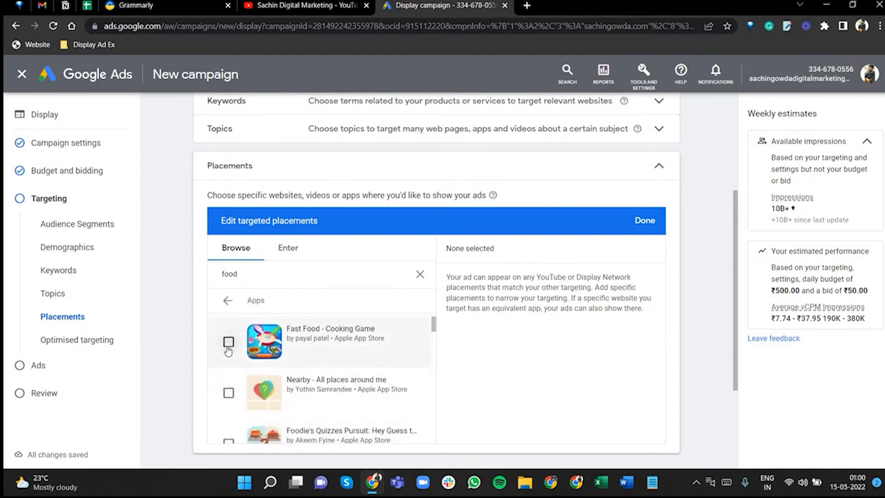
left_click(228, 347)
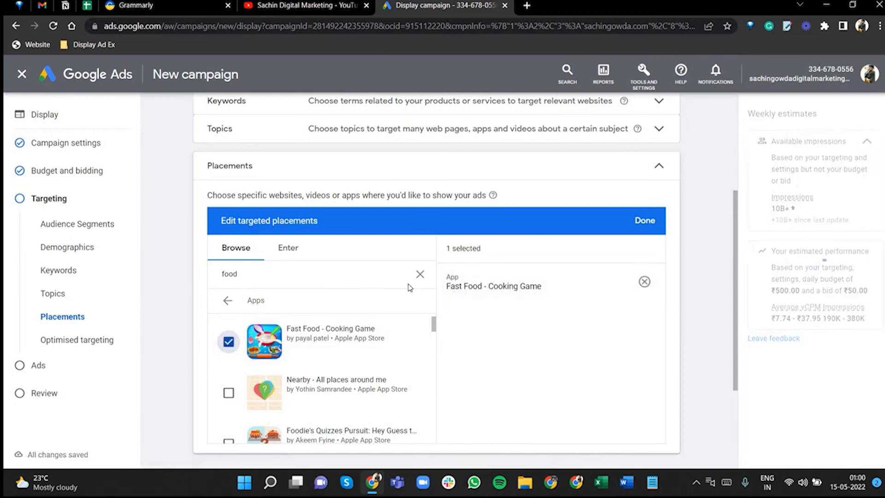
left_click(420, 274)
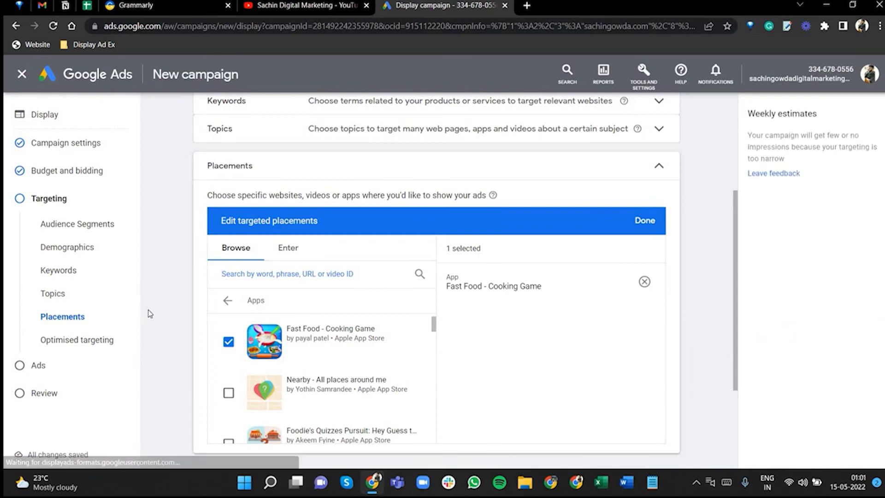
- Look through the app categories, including Apple App Store, and finish editing placements with Fast Food - Cooking Game removed
left_click(227, 302)
left_click(274, 404)
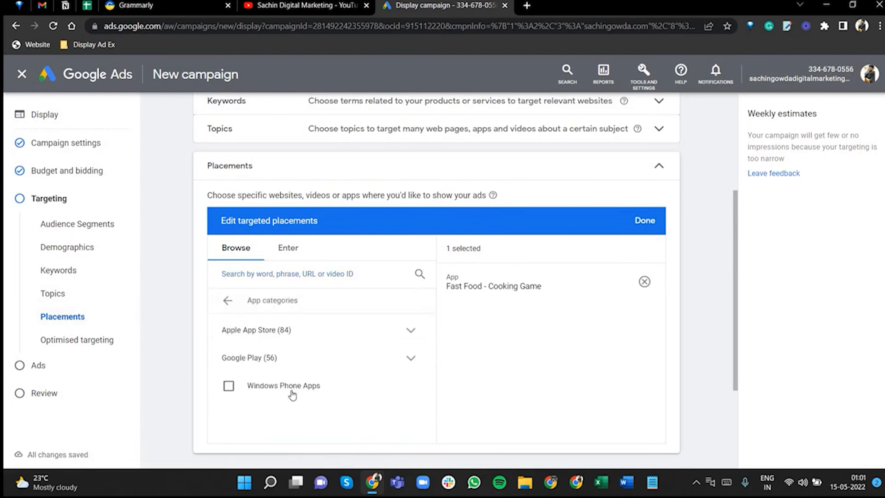
left_click(410, 331)
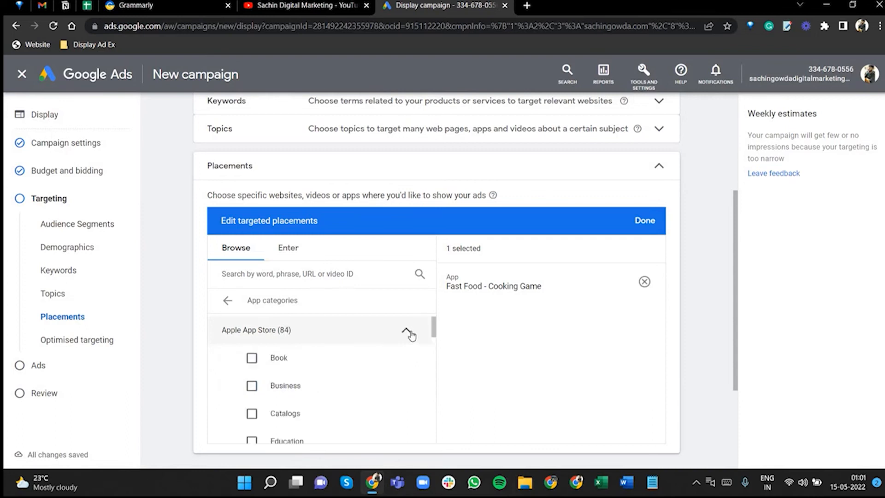
left_click(409, 331)
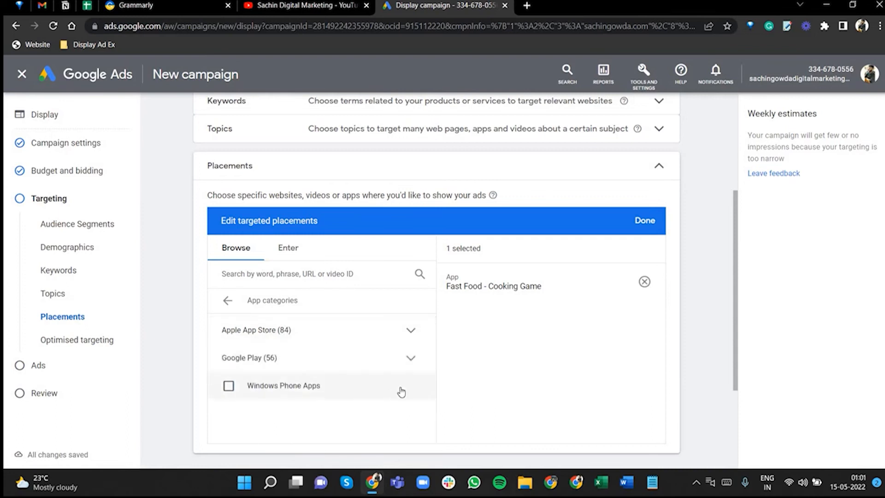
left_click(228, 302)
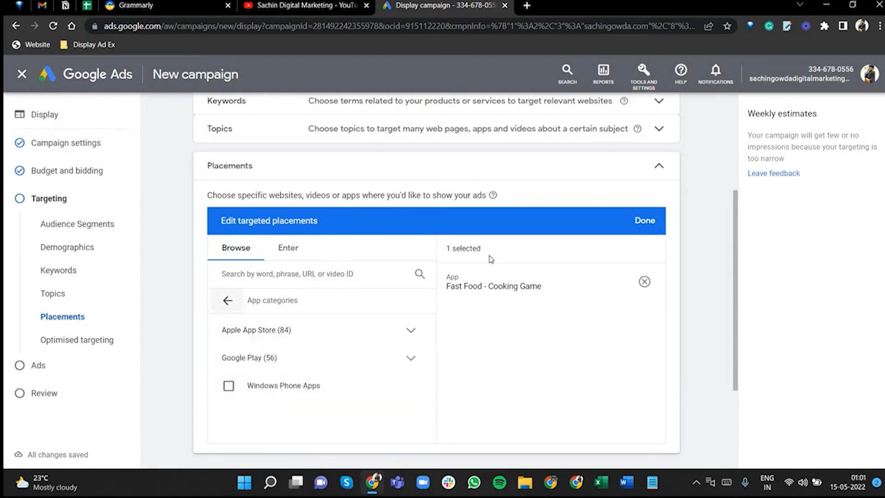
left_click(644, 282)
left_click(645, 220)
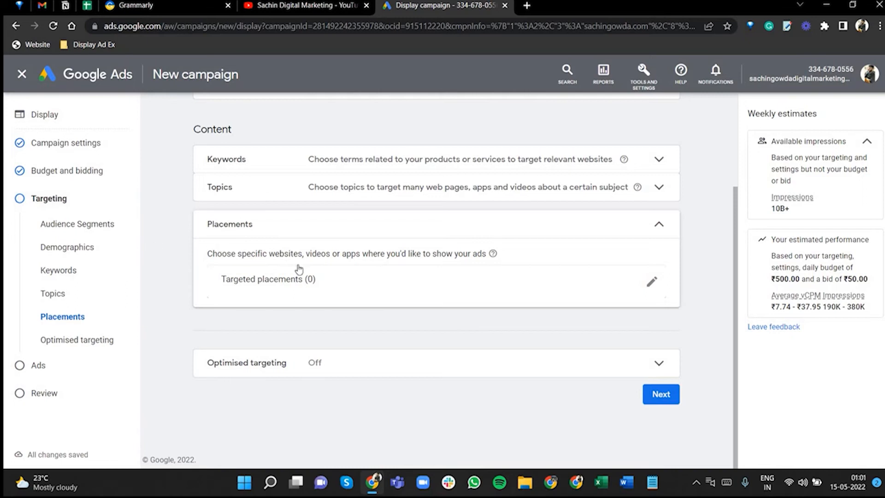
- Review the Audience Segments, Demographics, Keywords, Topics and Placements sections of the campaign targeting in turn
scroll(300, 268, "up", 3)
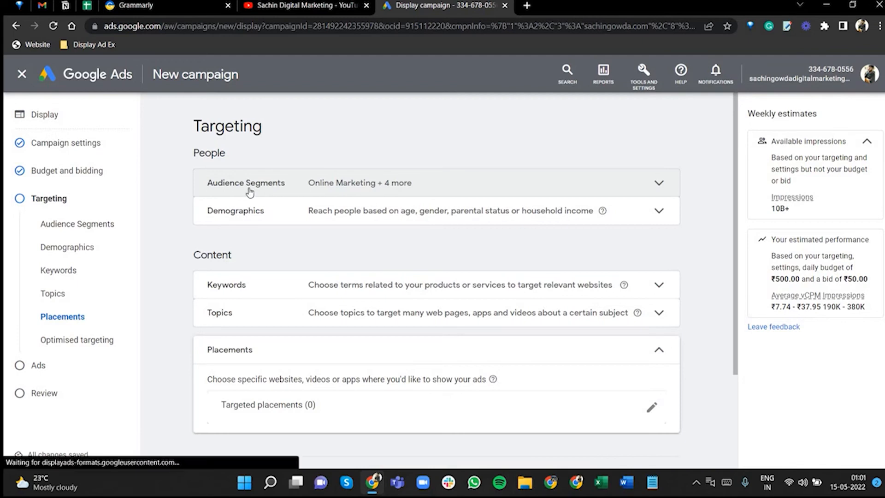
left_click(90, 226)
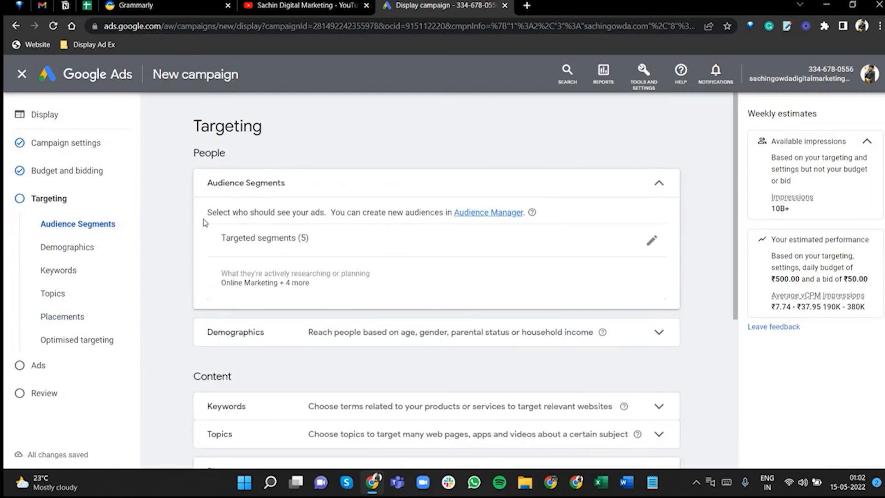
left_click(632, 189)
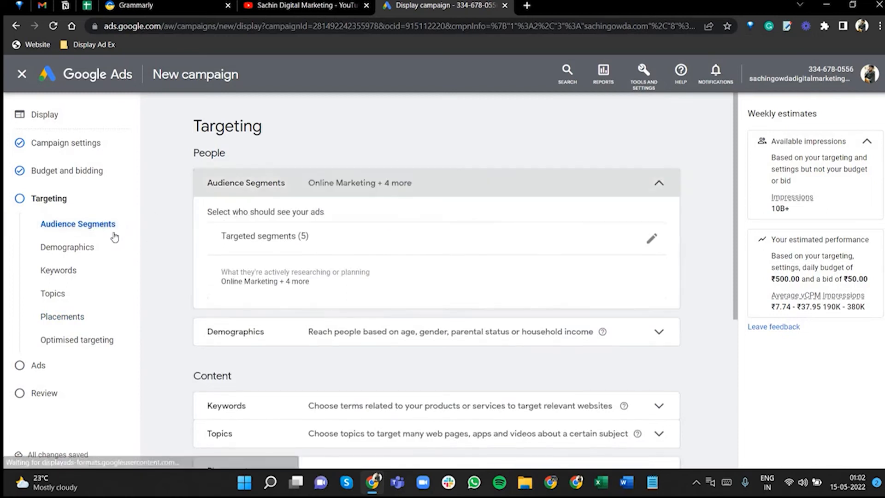
left_click(87, 249)
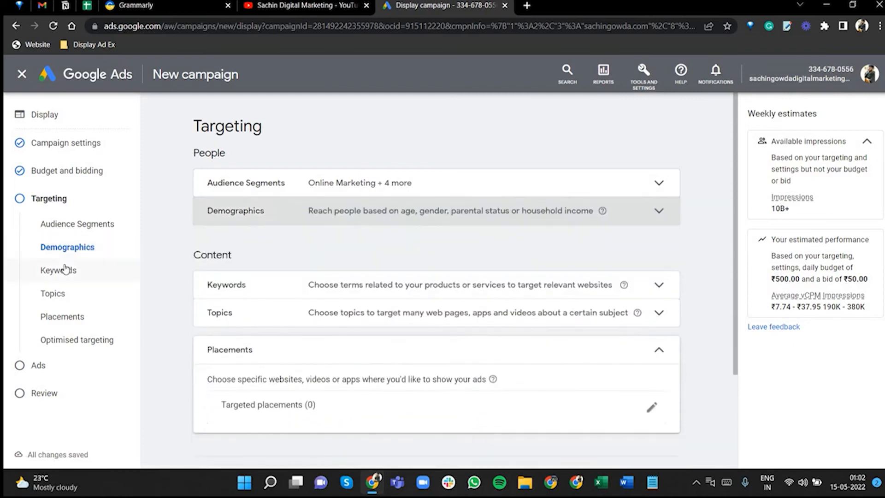
left_click(64, 269)
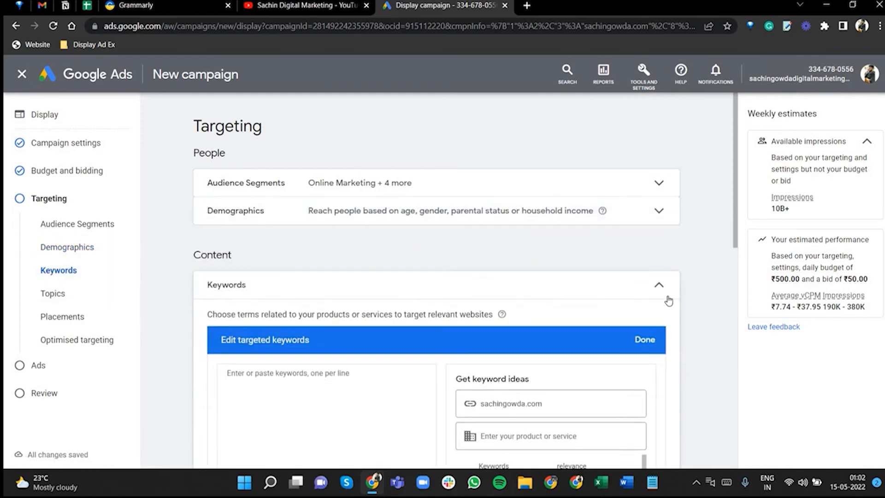
left_click(660, 286)
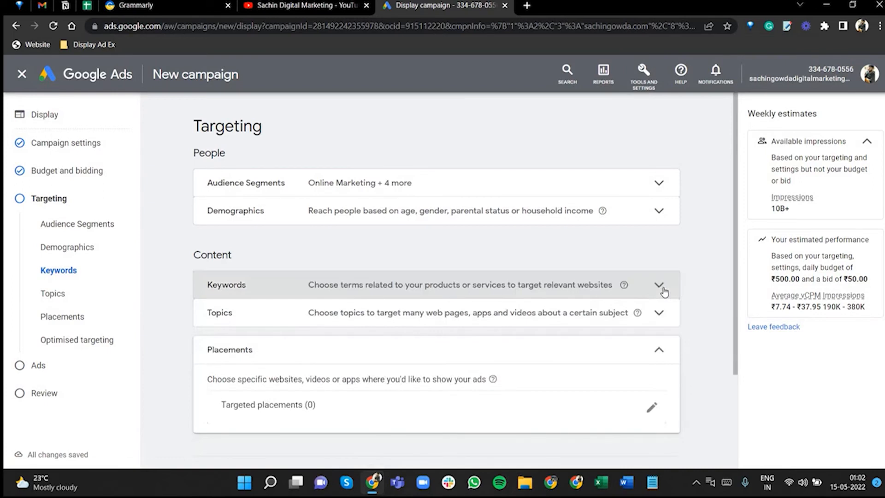
left_click(95, 297)
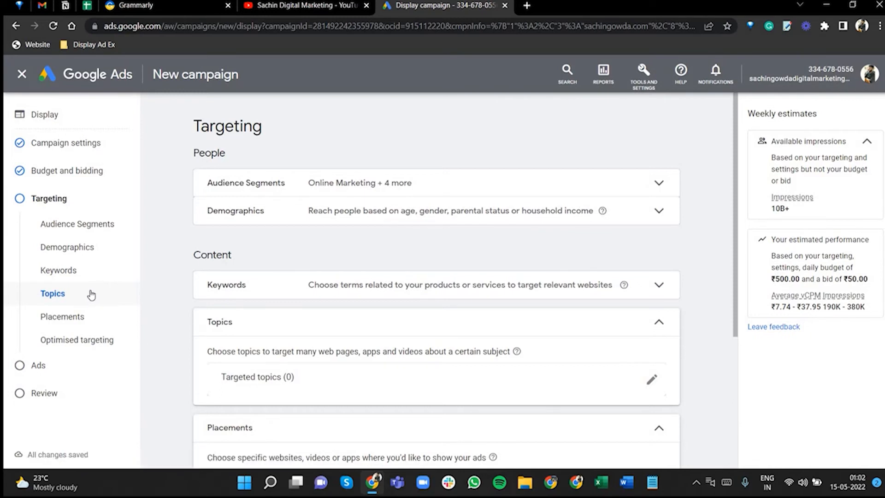
left_click(84, 320)
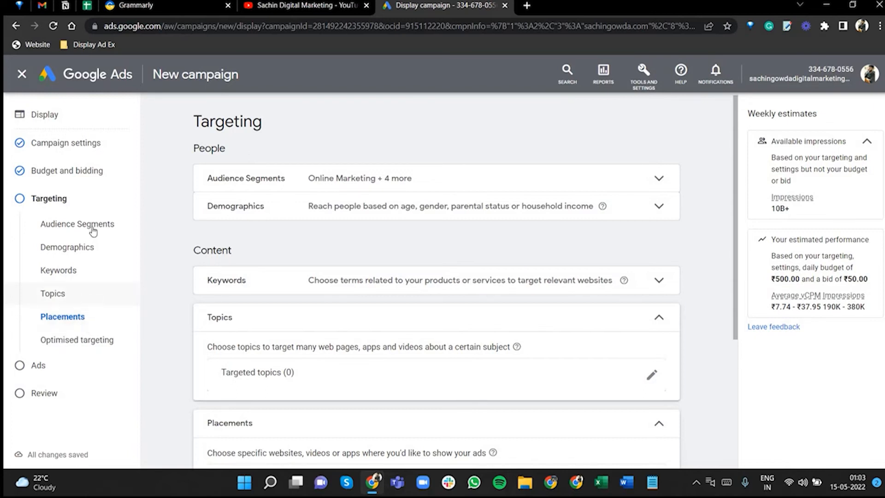
- Continue from the Targeting stage to ad creation and go to the Final URL field of the responsive display ad
scroll(344, 196, "down", 2)
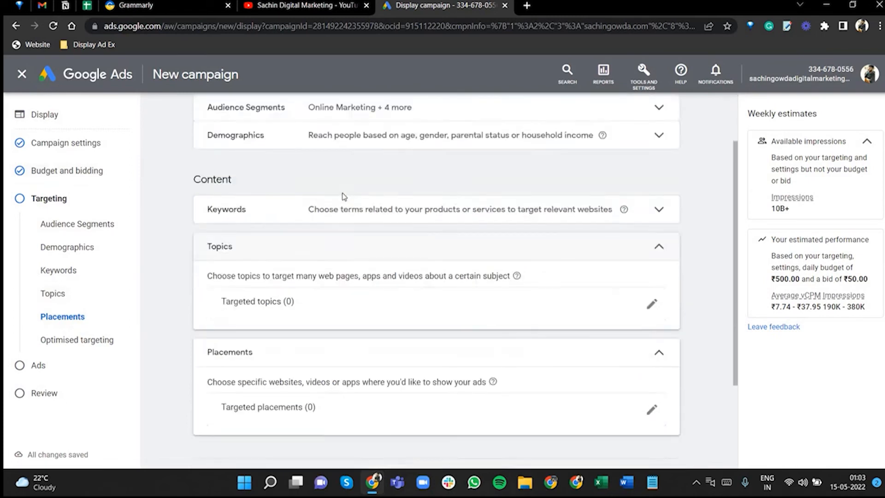
scroll(344, 196, "down", 3)
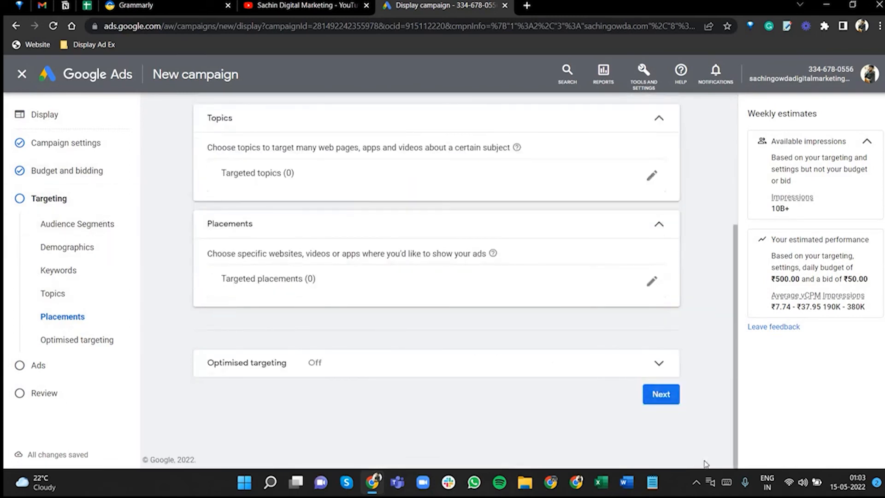
left_click(666, 394)
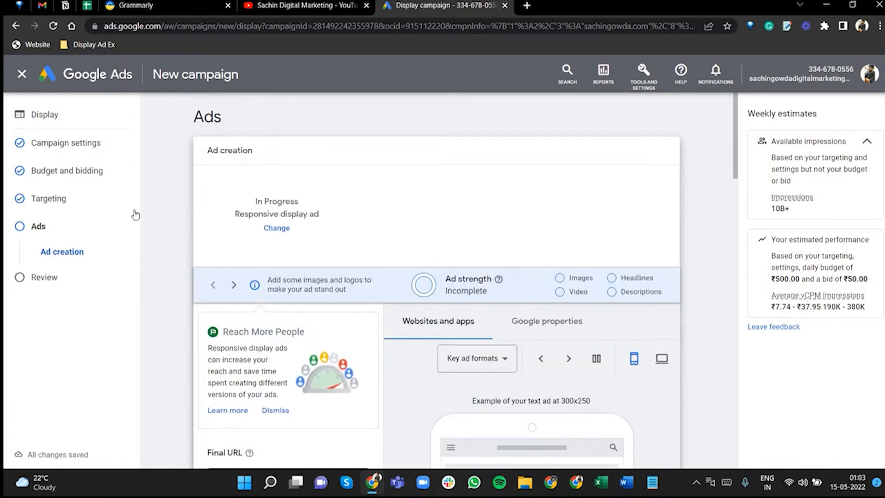
scroll(498, 283, "down", 7)
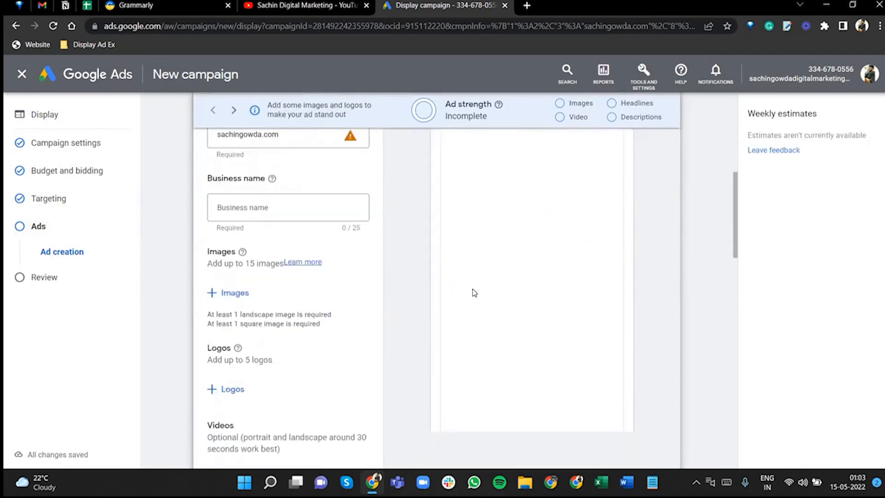
scroll(474, 293, "up", 3)
left_click_drag(243, 250, 313, 268)
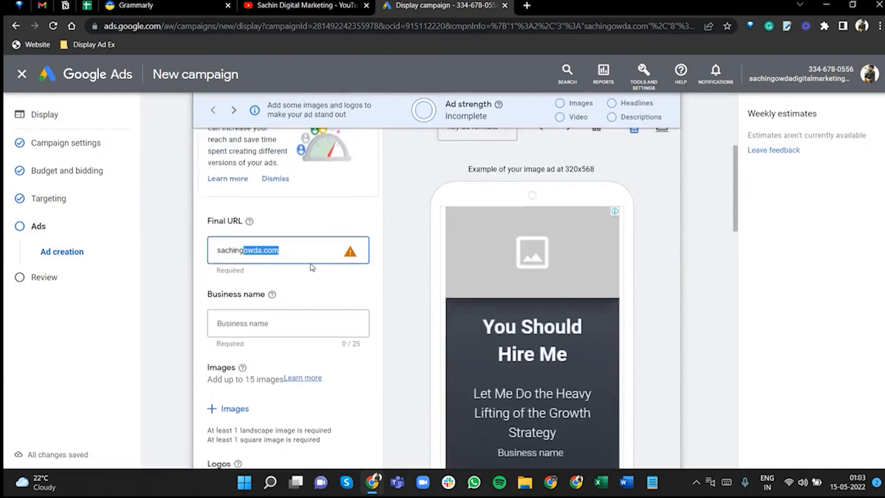
double_click(280, 252)
left_click(298, 254)
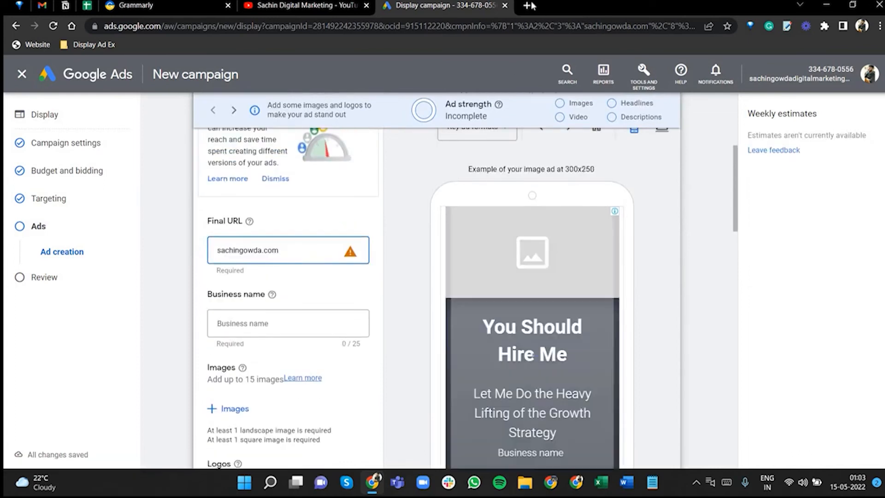
- Open the website sachingowda.com in a new browser tab
left_click(526, 5)
type("sa")
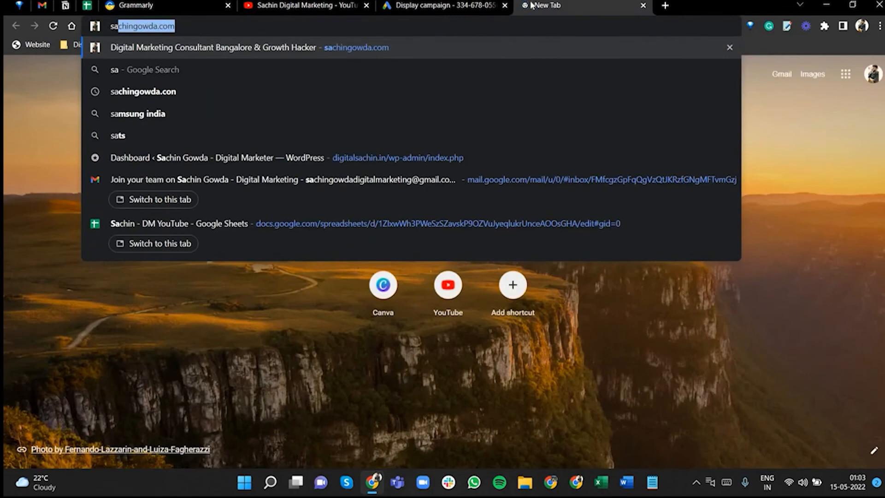
key("Return")
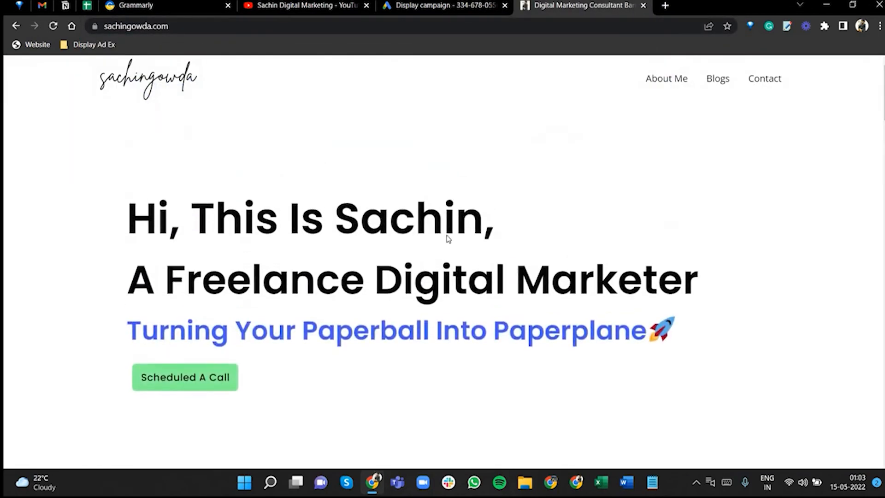
- Look through the website's home page from the headline down to the certifications, and return to its start
scroll(448, 238, "down", 20)
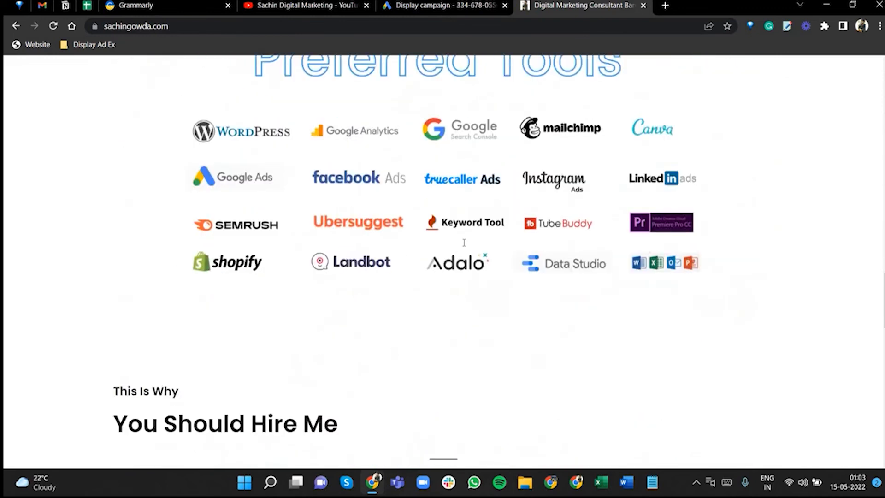
scroll(463, 242, "down", 5)
scroll(474, 249, "up", 13)
scroll(754, 255, "up", 15)
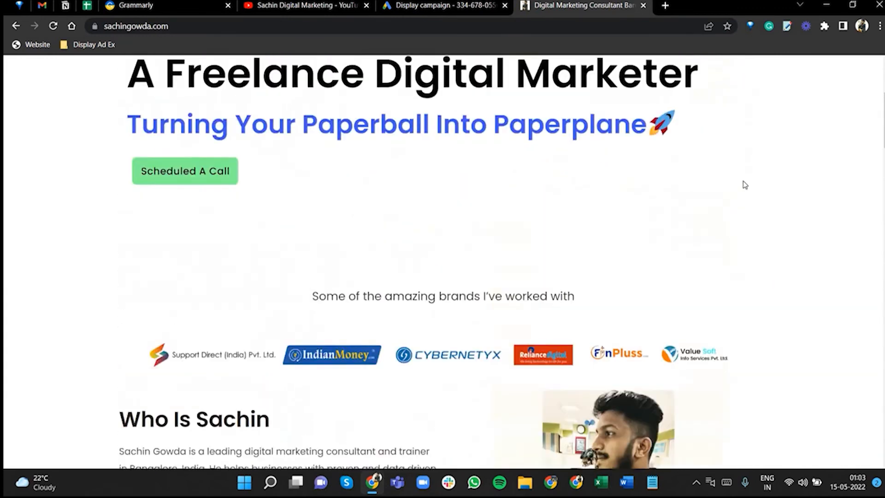
scroll(382, 314, "down", 20)
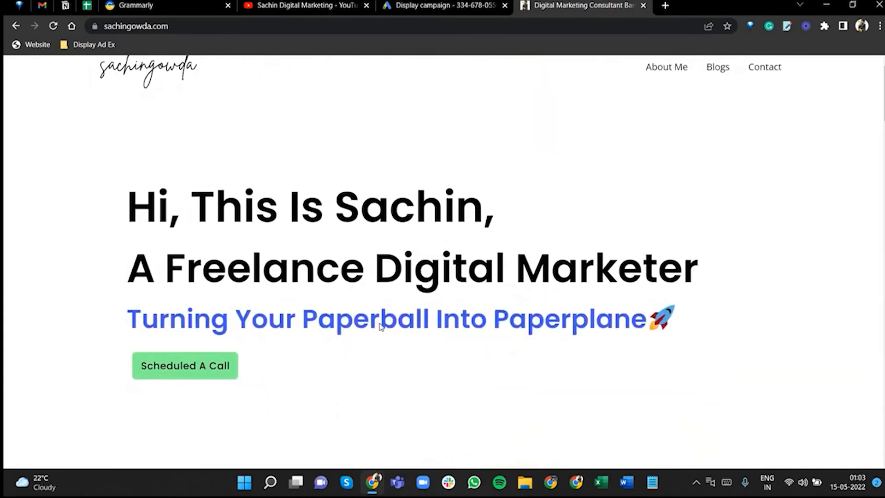
scroll(432, 320, "down", 7)
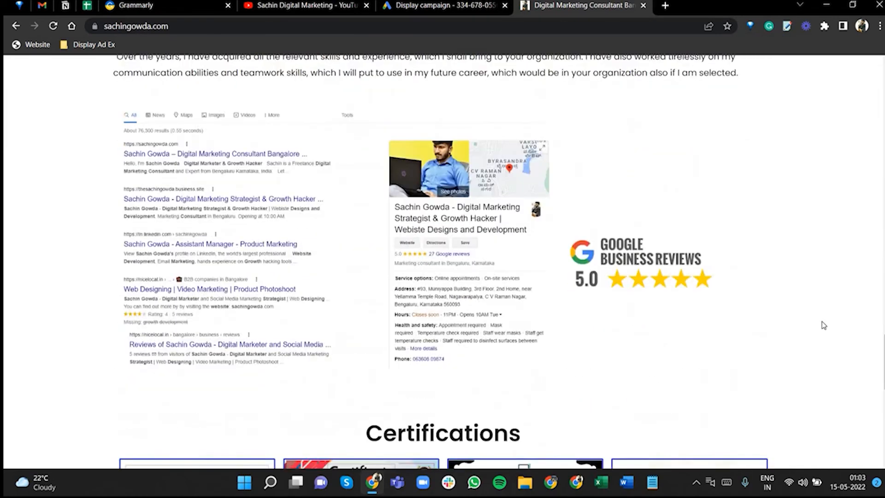
scroll(822, 323, "up", 6)
scroll(880, 146, "up", 15)
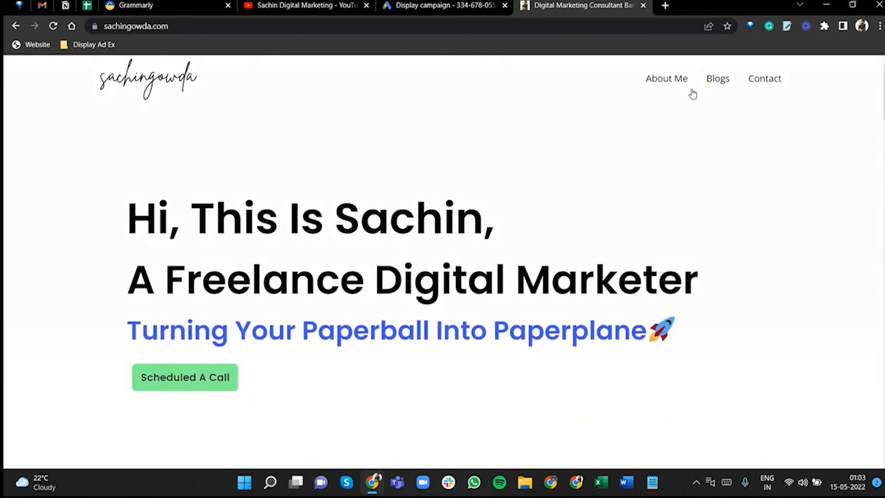
left_click(764, 79)
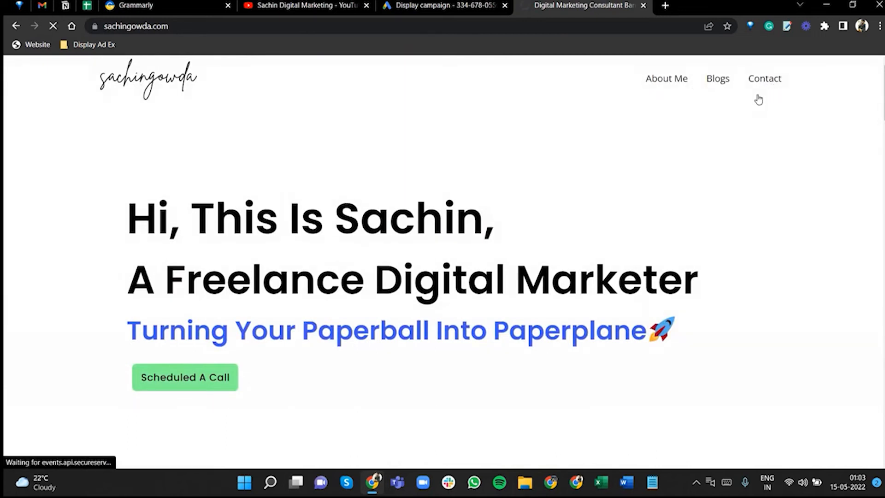
left_click(406, 27)
key("ctrl+c")
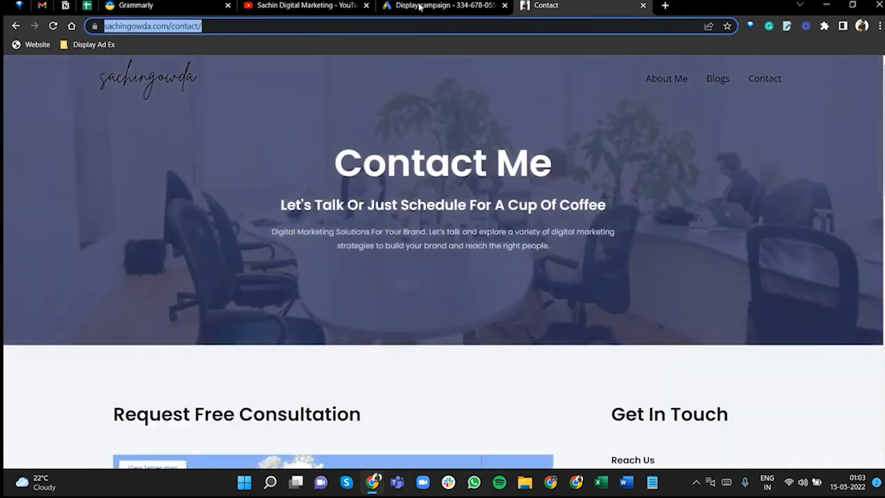
left_click(419, 6)
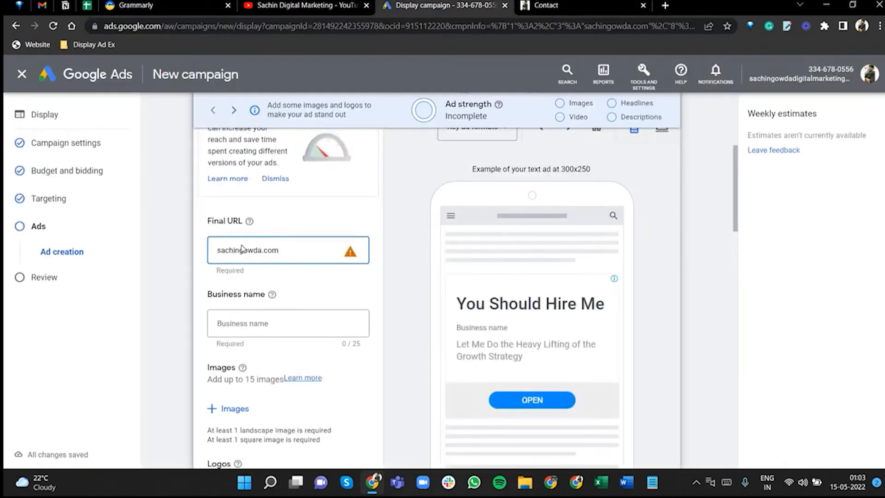
key("ctrl+a")
key("ctrl+v")
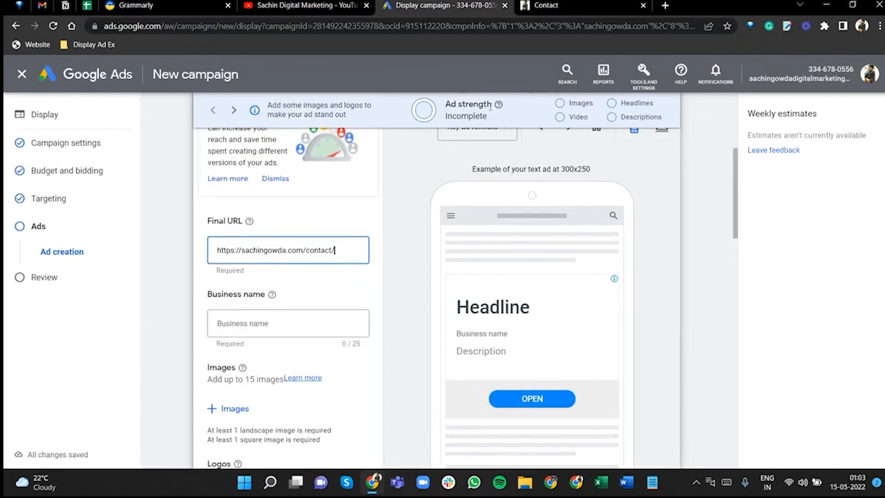
- Review the Contact page's contact details, the four required form fields, the Post Your Query option and the project call-out
left_click(549, 6)
scroll(155, 153, "down", 15)
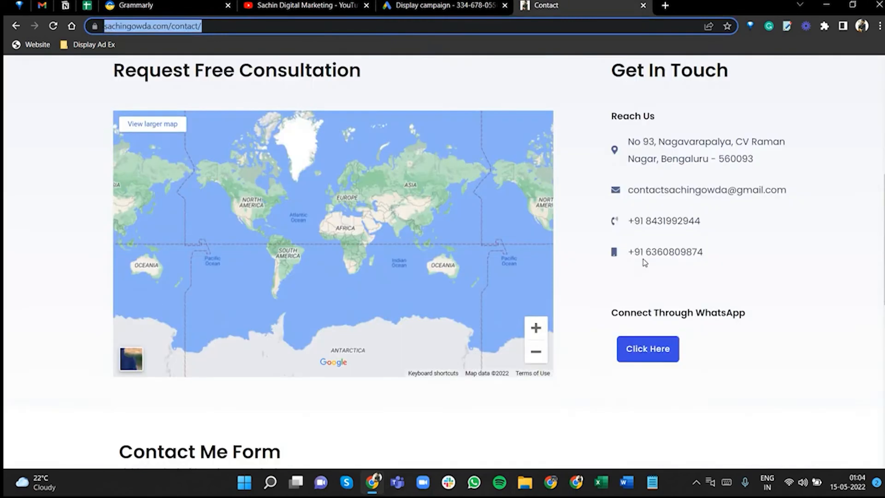
left_click(206, 173)
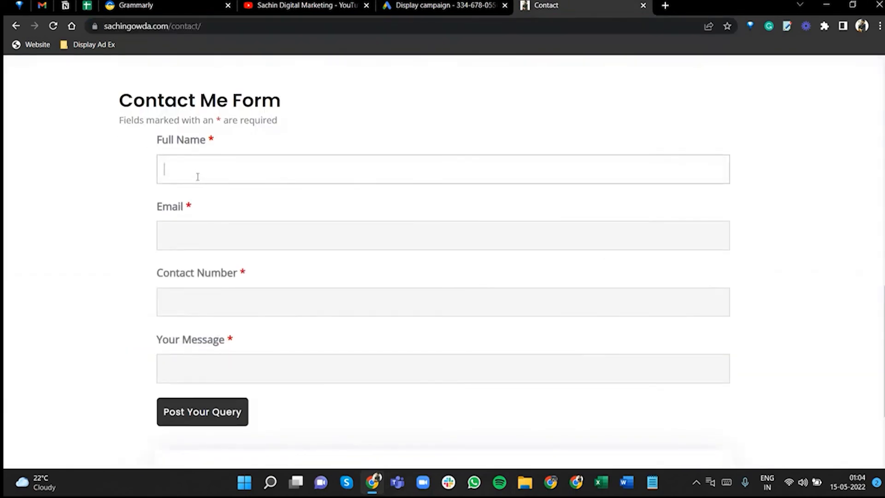
key("Tab")
key("Tab")
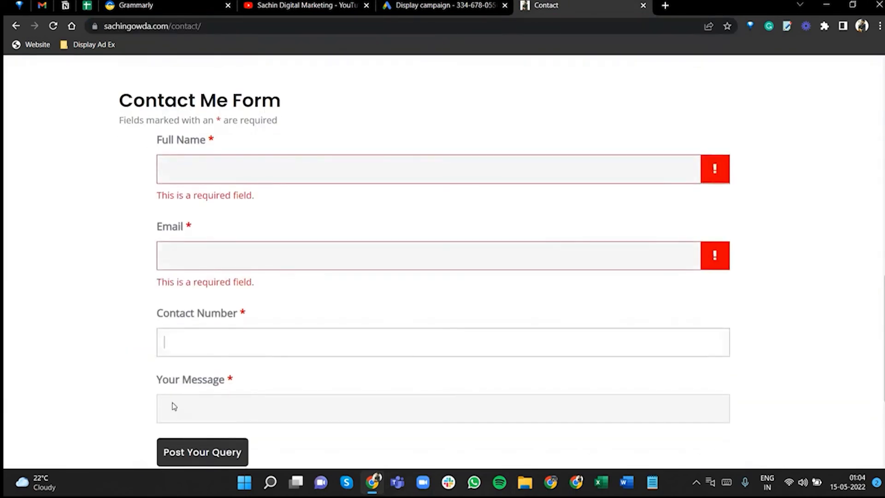
key("Tab")
scroll(208, 214, "down", 2)
scroll(207, 214, "down", 3)
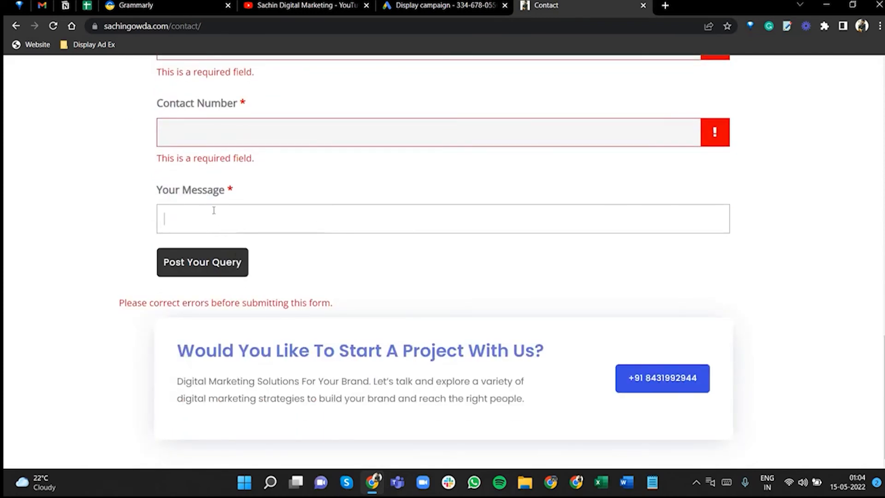
left_click(190, 262)
triple_click(543, 370)
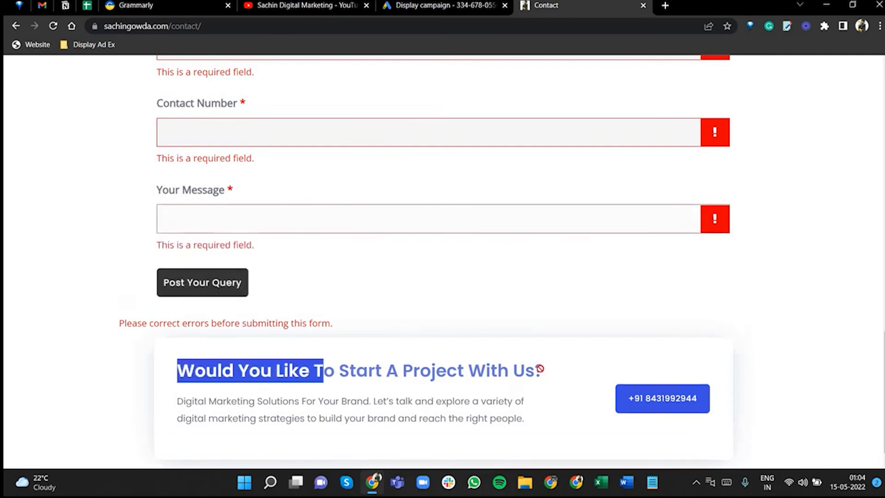
scroll(544, 290, "up", 10)
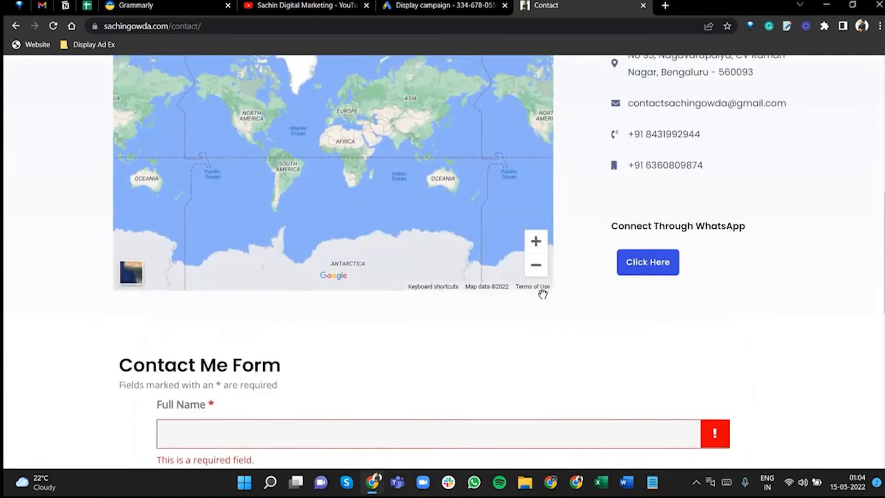
- Return to the Google Ads campaign and set the ad's business name to "Sachin Digital Agency", with the spelling of "Digital" corrected
left_click(428, 6)
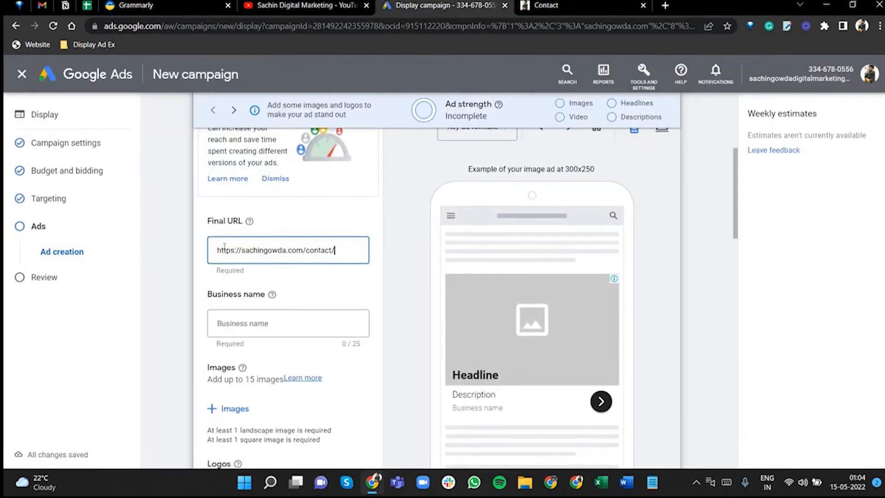
left_click(239, 321)
type("Sachi")
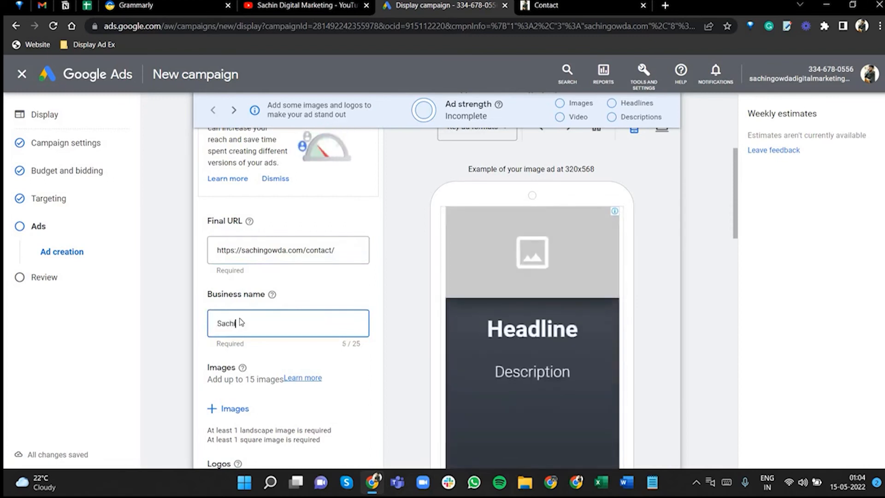
type("n Digt")
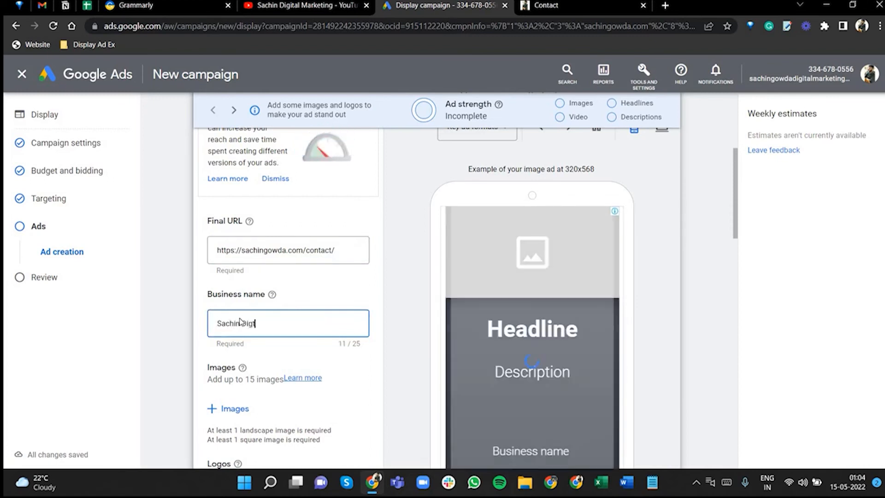
type("al Agency")
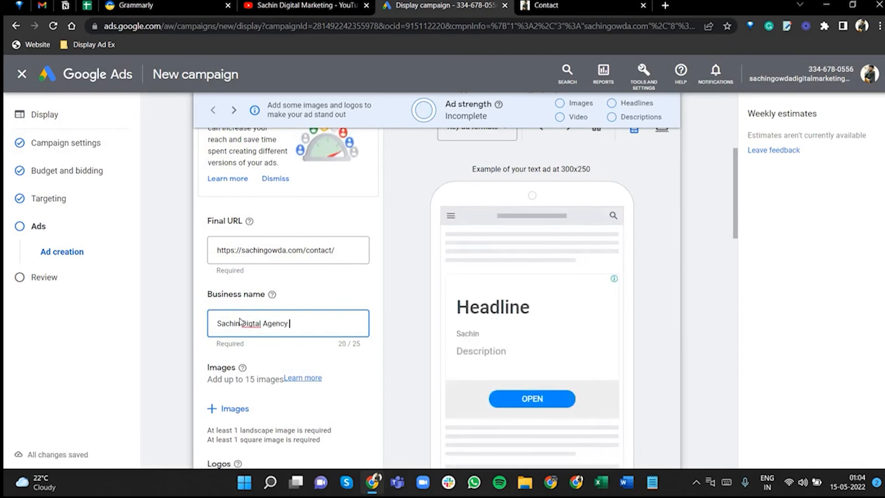
right_click(257, 330)
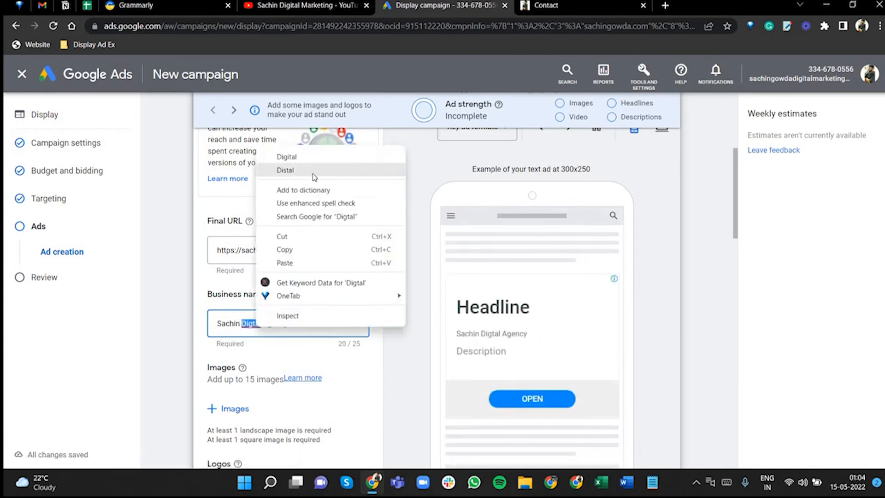
left_click(286, 156)
left_click(392, 320)
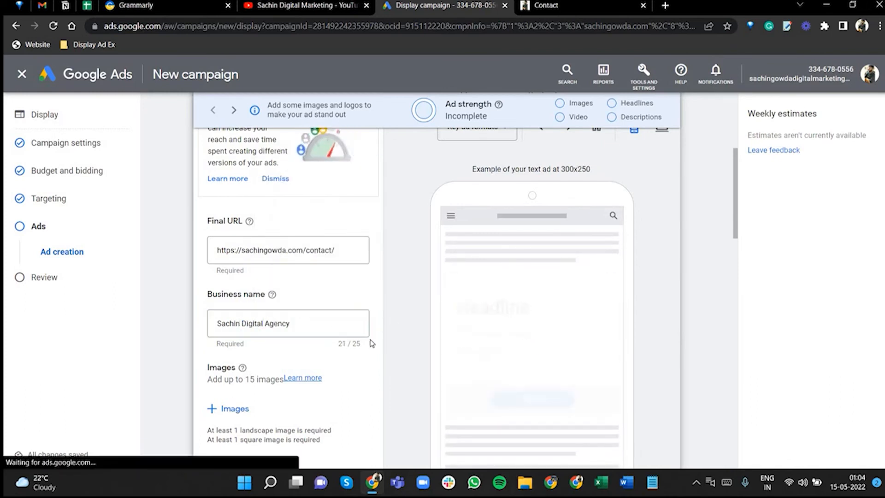
scroll(362, 261, "down", 3)
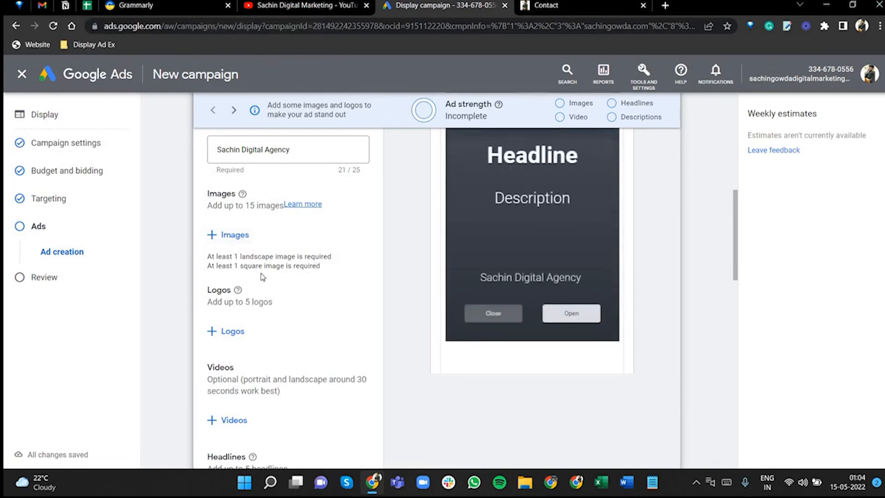
scroll(263, 276, "up", 1)
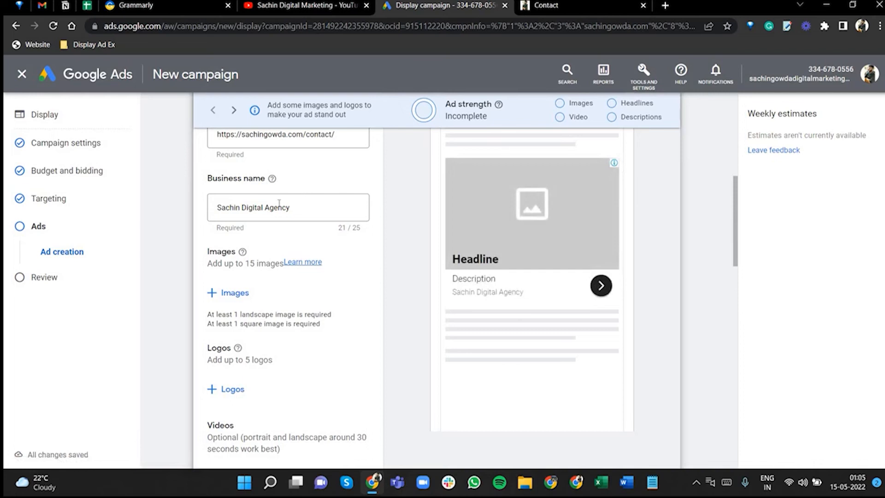
left_click(235, 293)
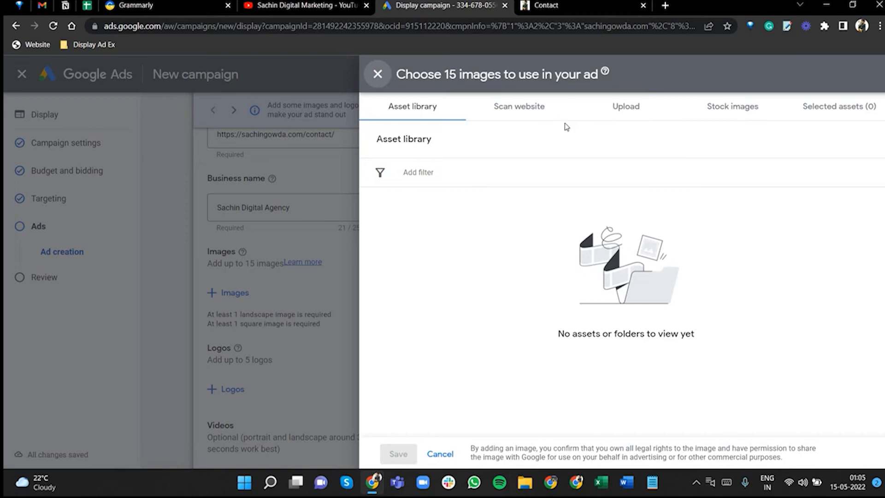
left_click(532, 112)
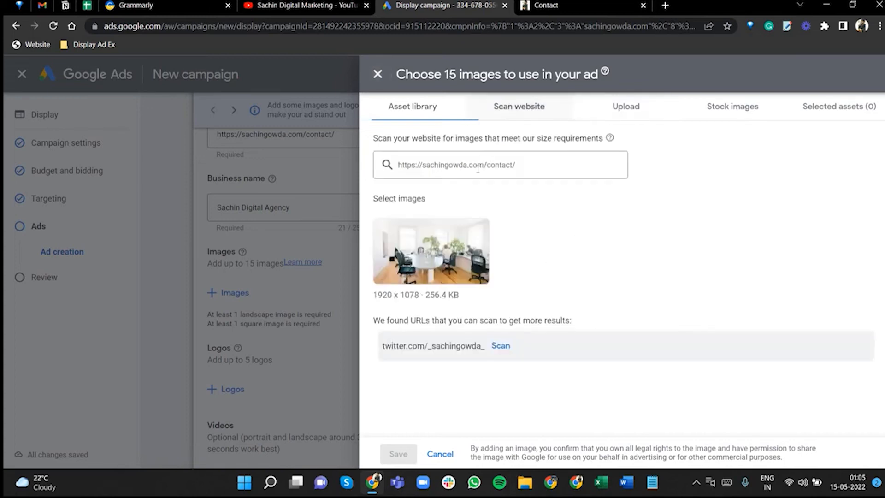
left_click(491, 166)
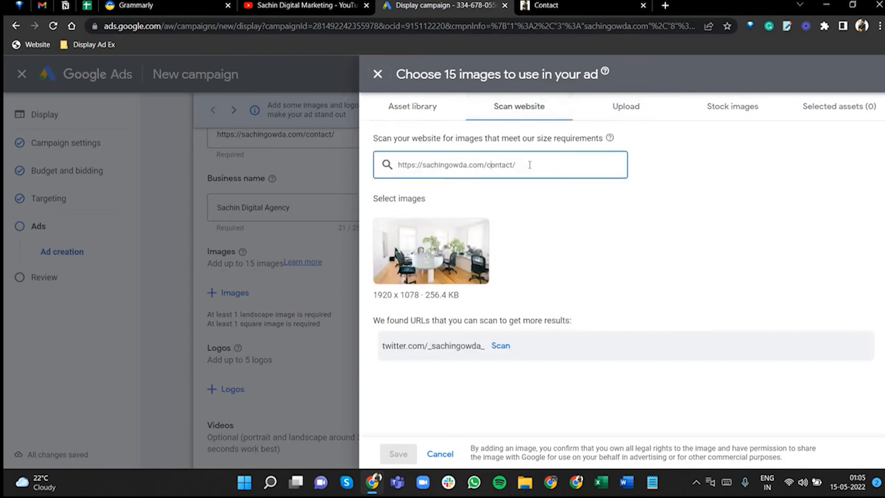
key("ctrl+shift+Left")
key("BackSpace")
key("Return")
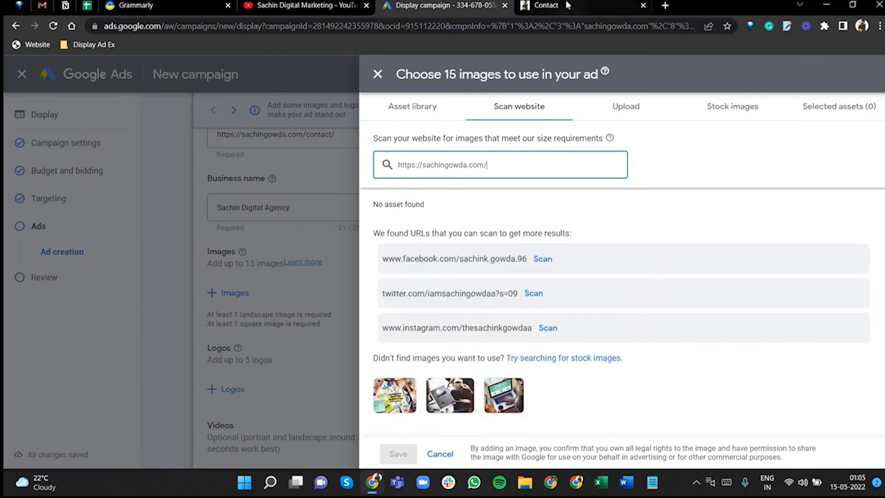
- Pick the "Digital Marketing" notebook image and the laptop image from the suggested stock images, each in the 1:1 ratio only
left_click(403, 397)
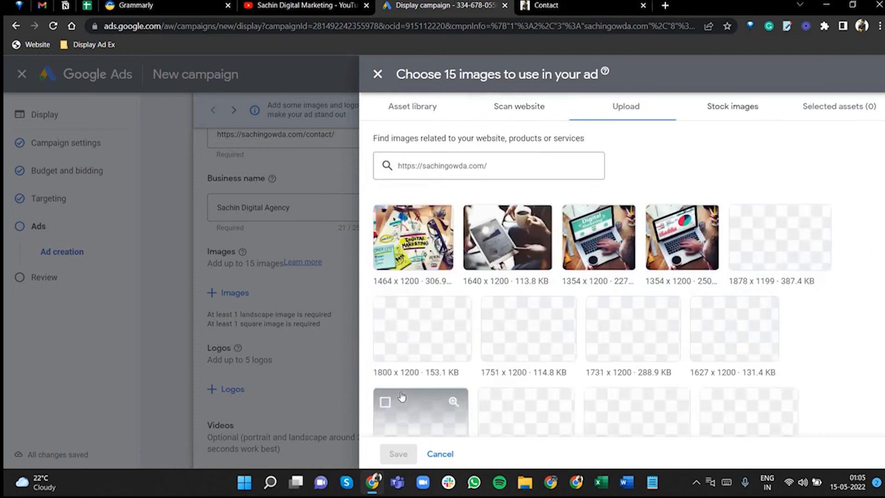
left_click(385, 219)
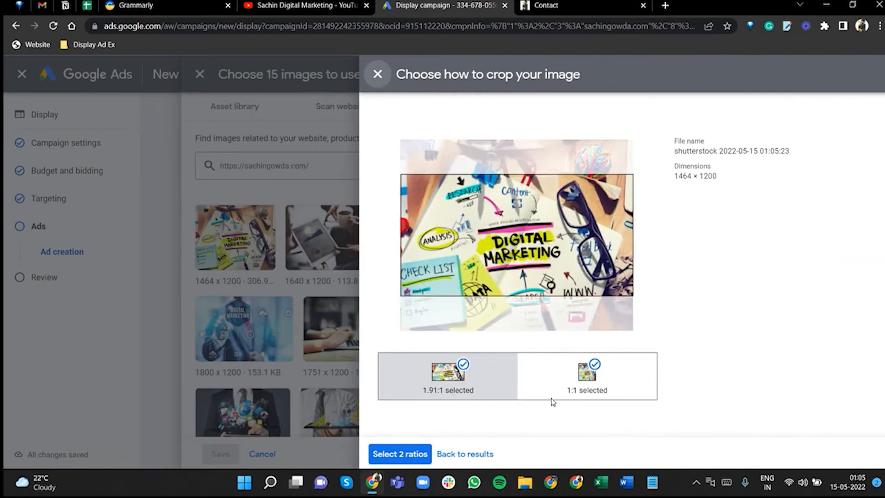
left_click(463, 366)
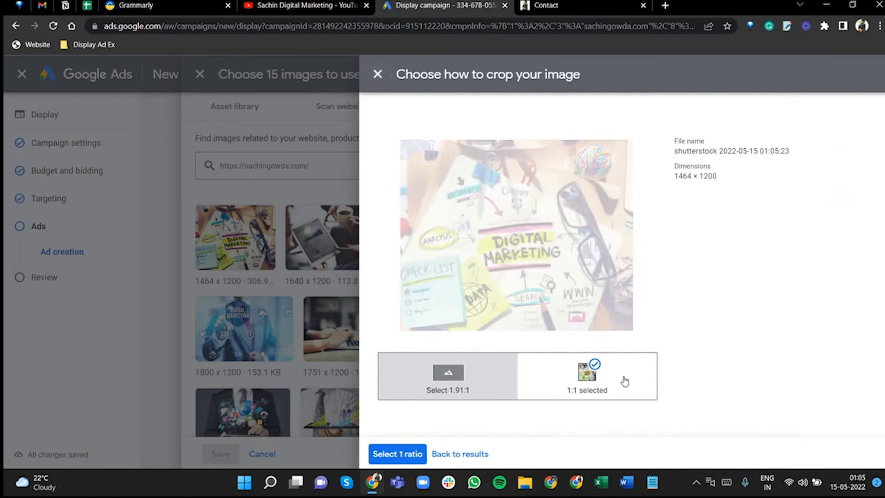
left_click(404, 454)
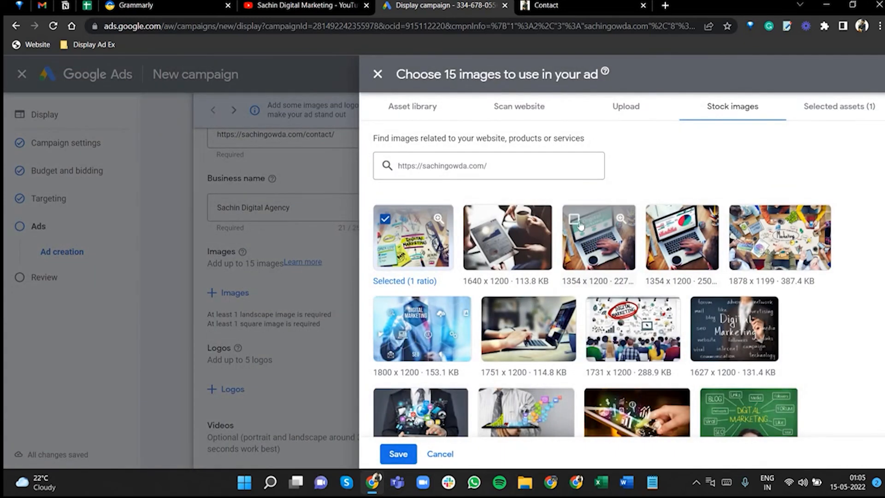
left_click(575, 220)
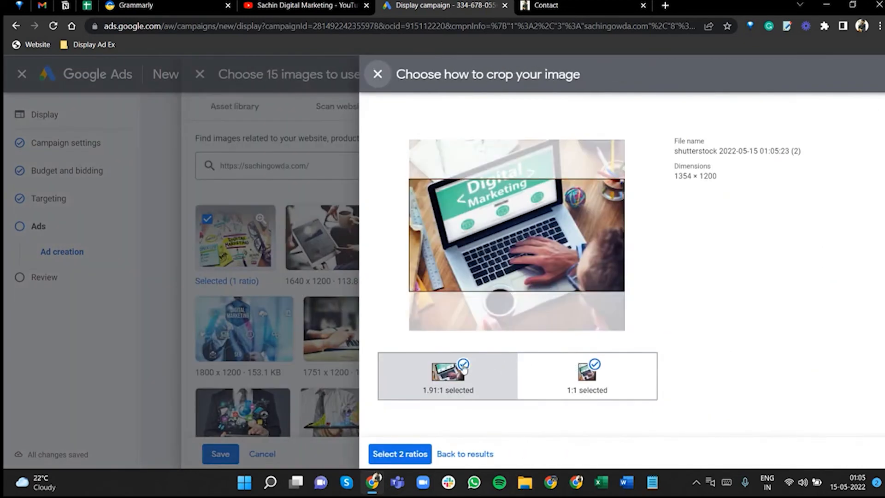
left_click(464, 366)
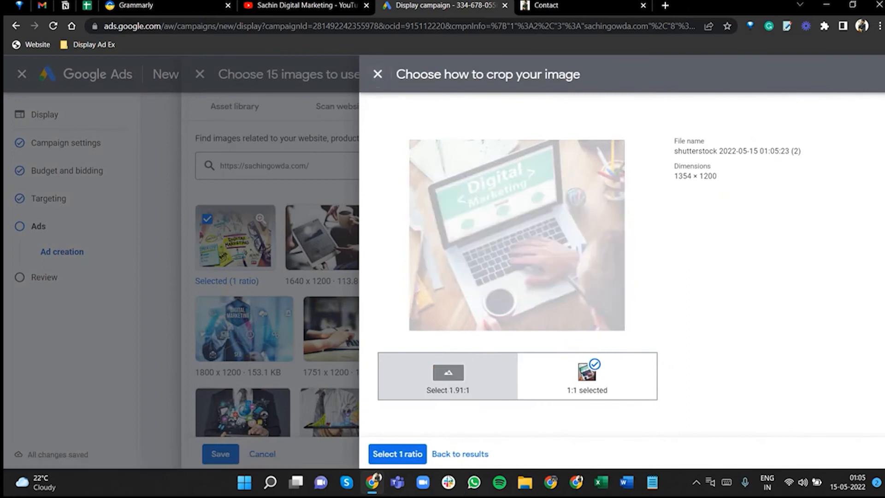
left_click(402, 456)
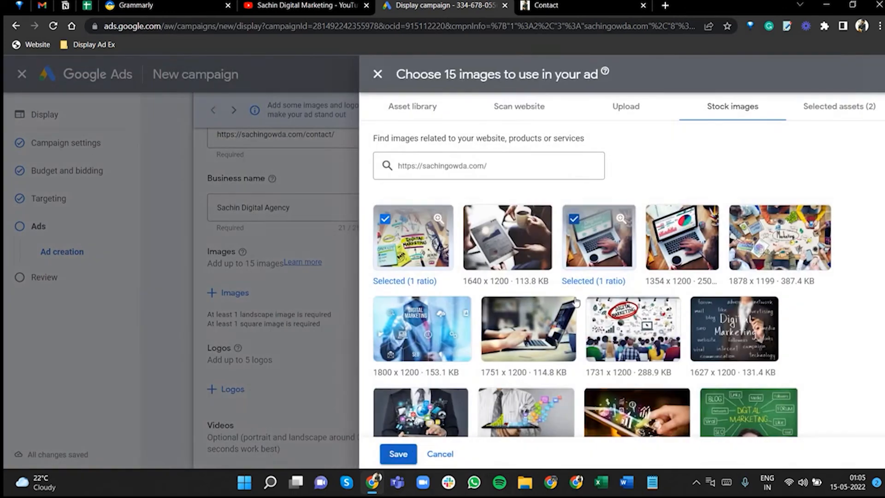
- Add the "Digital Marketing" stock image with the seated audience in the 1:1 ratio only and save the image selection to the ad
left_click(598, 314)
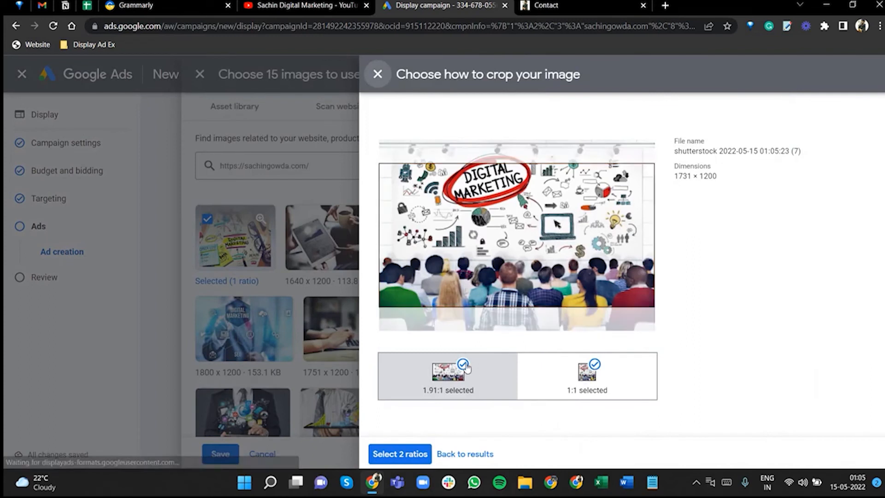
left_click(464, 365)
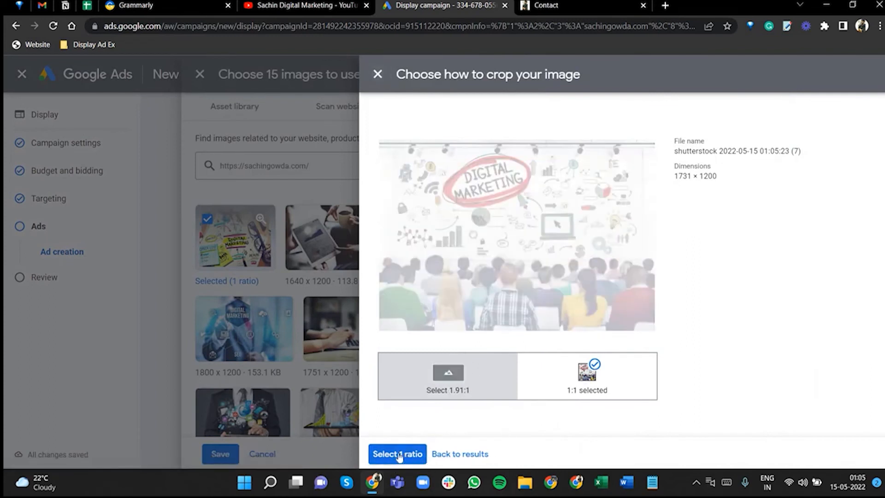
left_click(399, 455)
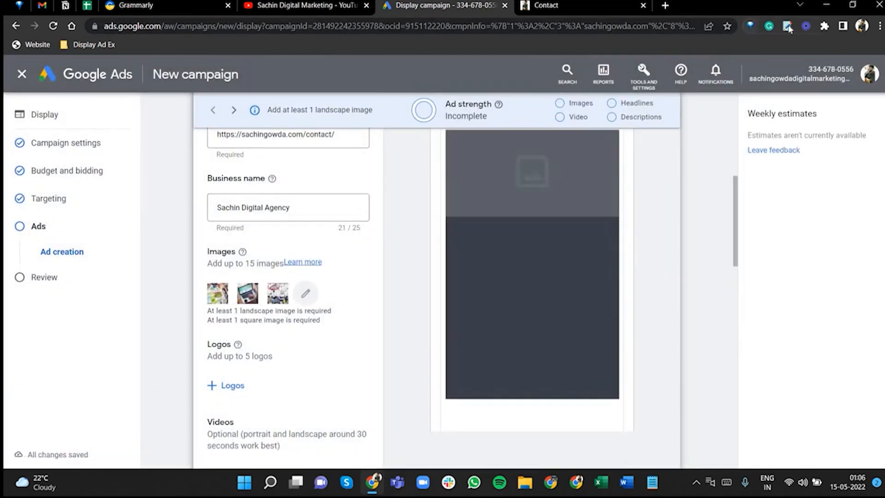
- Turn on the page marker and sketch a circled mark, an arrow and a square with 1080-pixel dimensions in red over the ad preview
left_click(787, 26)
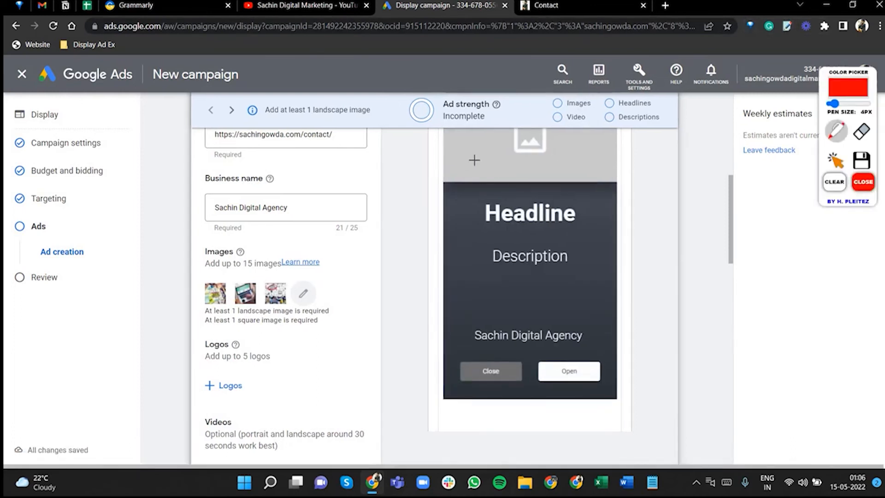
mouse_move(474, 160)
left_mouse_down()
mouse_move(479, 167)
mouse_move(461, 186)
mouse_move(566, 189)
left_mouse_up()
left_click_drag(537, 176, 566, 189)
left_click_drag(566, 189, 538, 206)
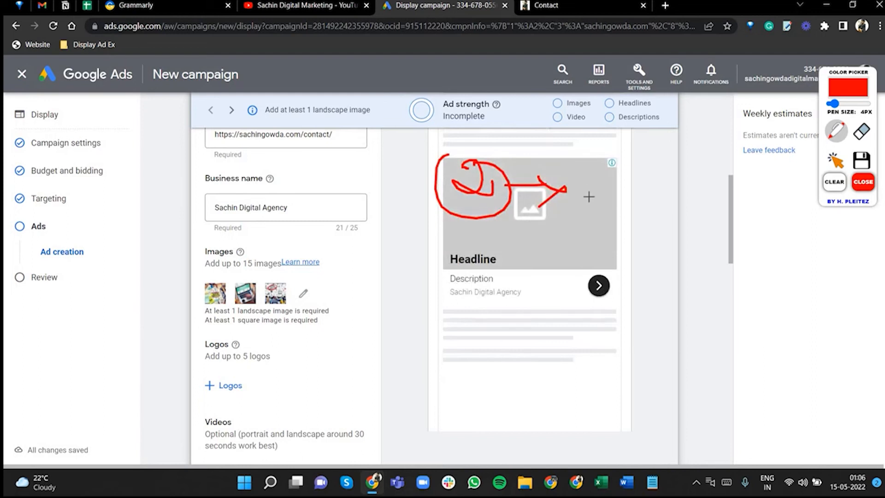
mouse_move(588, 164)
left_mouse_down()
mouse_move(589, 215)
mouse_move(678, 154)
mouse_move(685, 227)
left_mouse_up()
left_click_drag(597, 231, 705, 215)
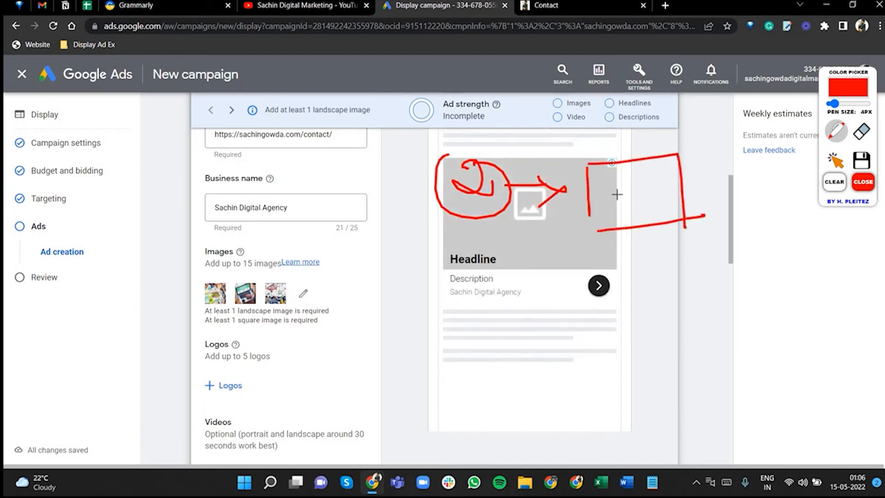
left_click_drag(617, 195, 620, 201)
left_click_drag(627, 186, 634, 209)
mouse_move(649, 192)
left_mouse_down()
mouse_move(648, 199)
mouse_move(669, 200)
left_mouse_up()
mouse_move(669, 177)
left_mouse_down()
mouse_move(658, 199)
mouse_move(701, 194)
left_mouse_up()
left_click_drag(708, 181, 722, 185)
mouse_move(735, 158)
left_mouse_down()
mouse_move(730, 175)
mouse_move(741, 189)
left_mouse_up()
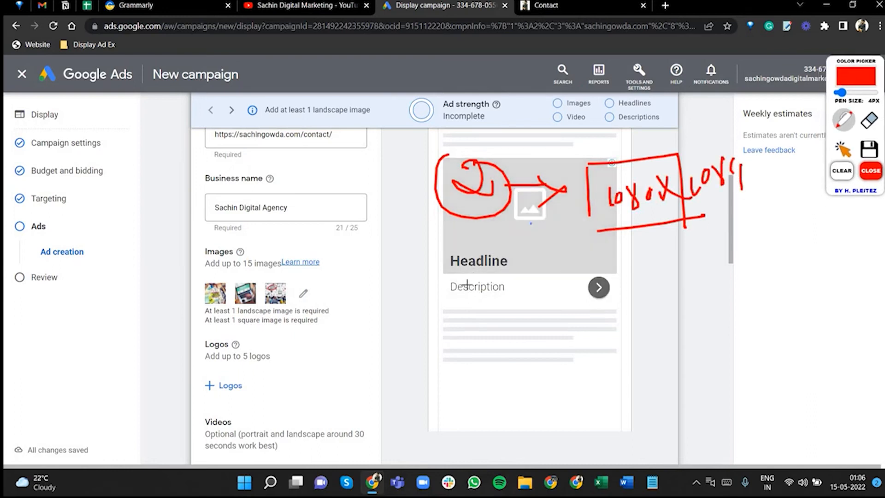
- Sketch a wide landscape rectangle divided into two labelled parts below the square and emphasize its lower edge with extra strokes
left_click_drag(460, 267, 460, 327)
mouse_move(460, 267)
left_mouse_down()
mouse_move(701, 251)
mouse_move(704, 323)
mouse_move(470, 328)
left_mouse_up()
left_click_drag(623, 318, 705, 328)
mouse_move(485, 290)
left_mouse_down()
mouse_move(514, 306)
mouse_move(546, 292)
left_mouse_up()
left_click_drag(561, 262, 563, 322)
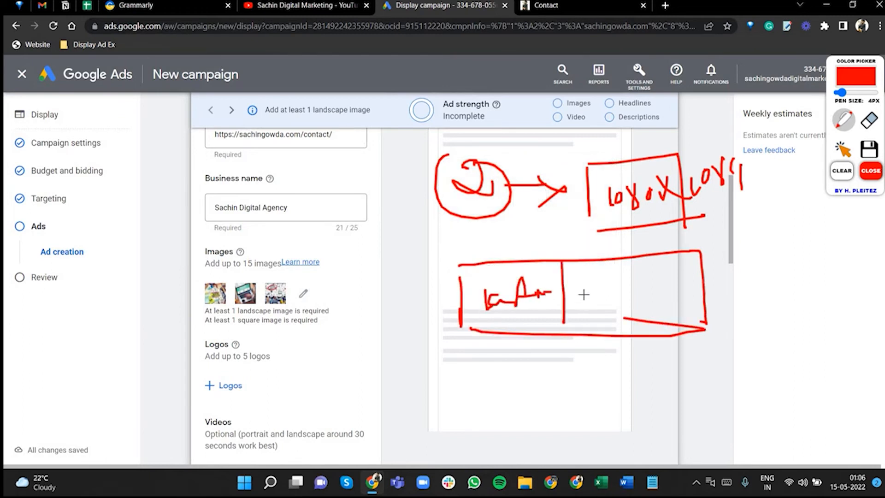
left_click_drag(584, 291, 638, 297)
mouse_move(544, 336)
left_mouse_down()
mouse_move(682, 325)
mouse_move(558, 343)
mouse_move(625, 340)
left_mouse_up()
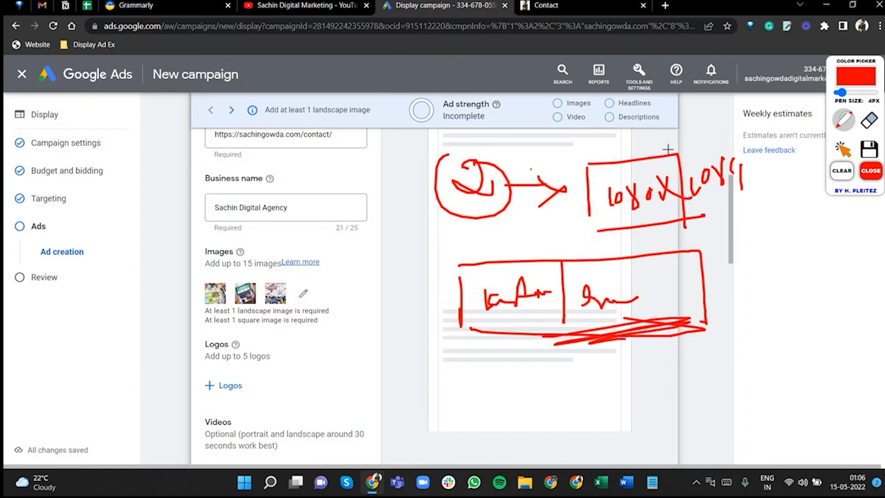
- Retrace the outline of the sketched square, and close the page marker to clear the annotations
left_click_drag(682, 152, 590, 160)
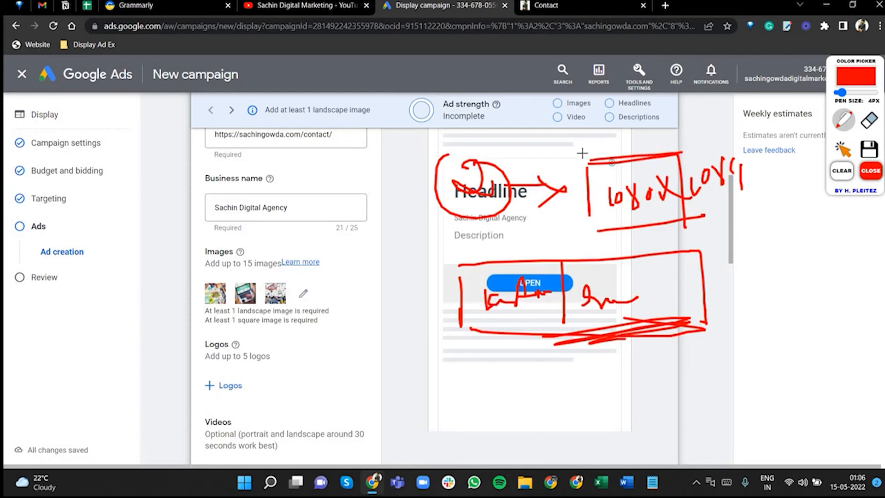
mouse_move(582, 153)
left_mouse_down()
mouse_move(651, 151)
mouse_move(598, 216)
mouse_move(673, 201)
left_mouse_up()
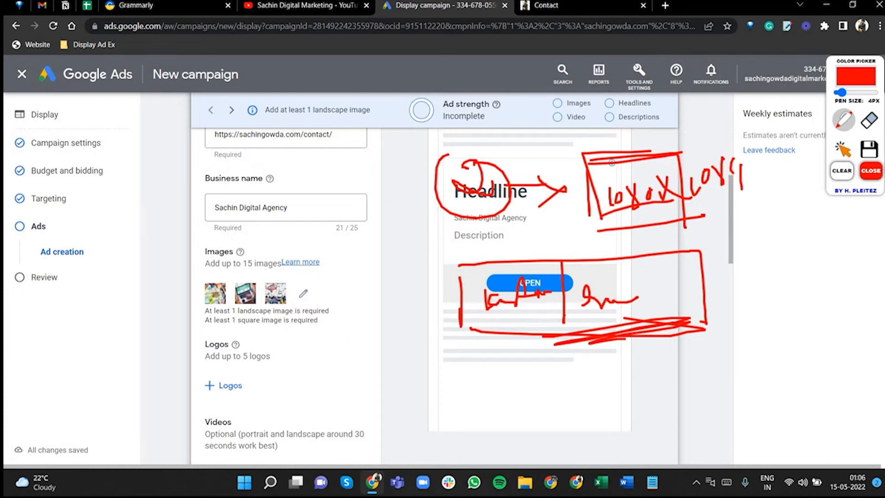
key("Escape")
- Review the ad's Final URL, business name and the limit on how many images can be added
scroll(249, 223, "up", 2)
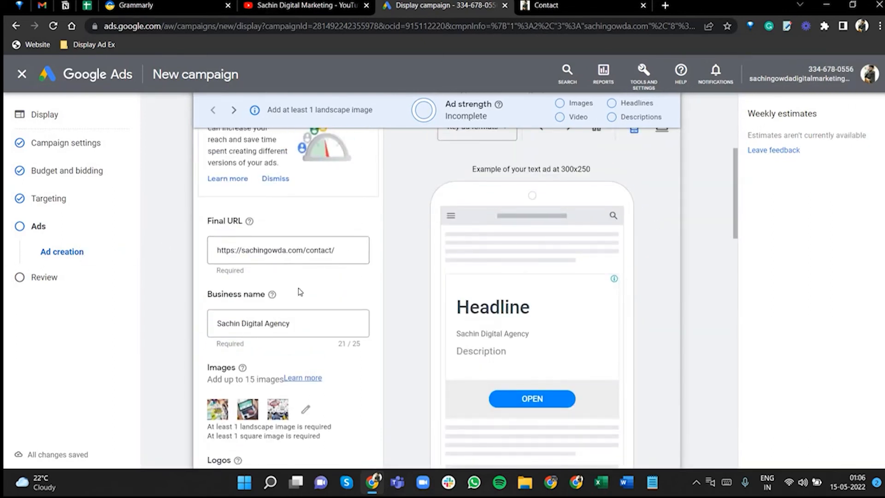
scroll(310, 212, "down", 3)
left_click(308, 208)
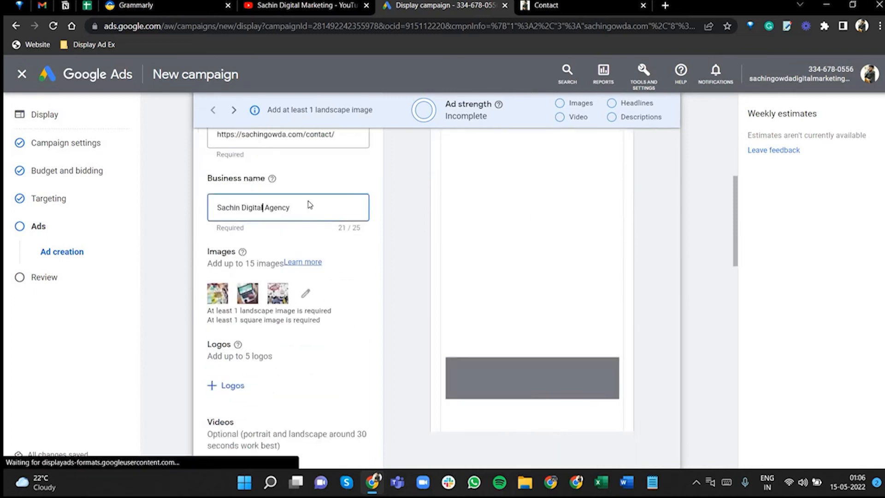
scroll(295, 207, "down", 2)
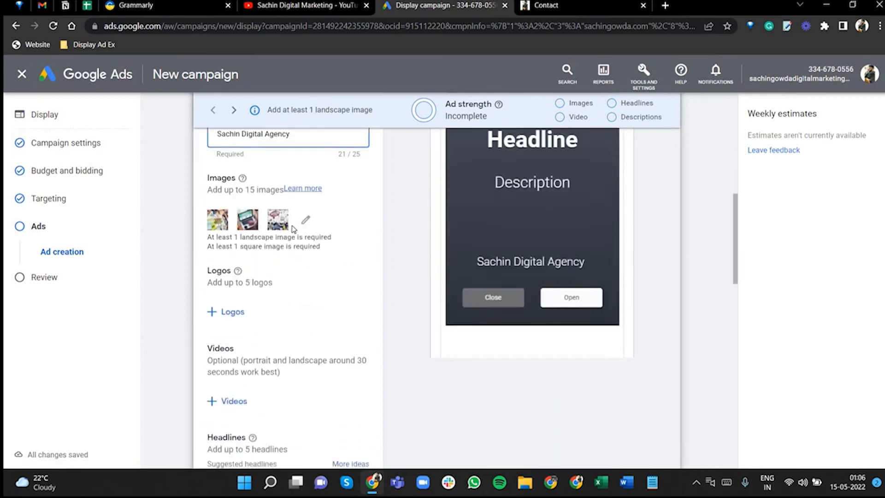
scroll(251, 203, "up", 1)
left_click_drag(272, 205, 269, 206)
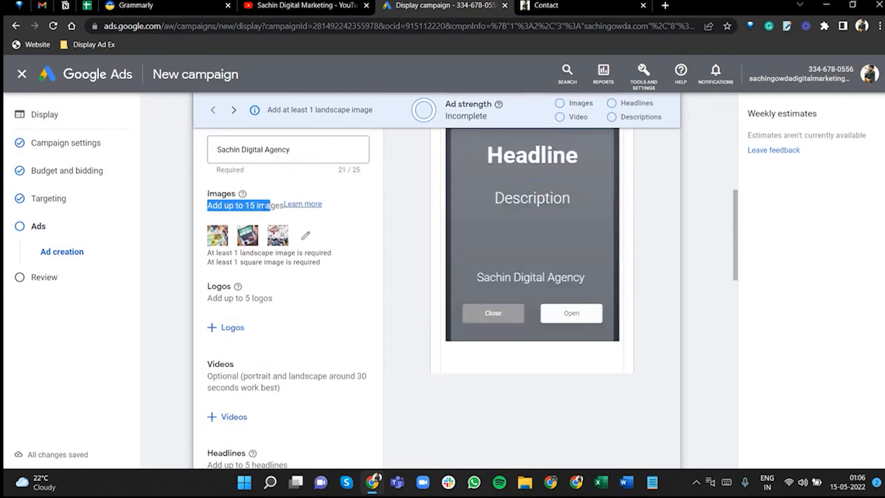
left_click(228, 208)
left_click_drag(207, 207, 258, 206)
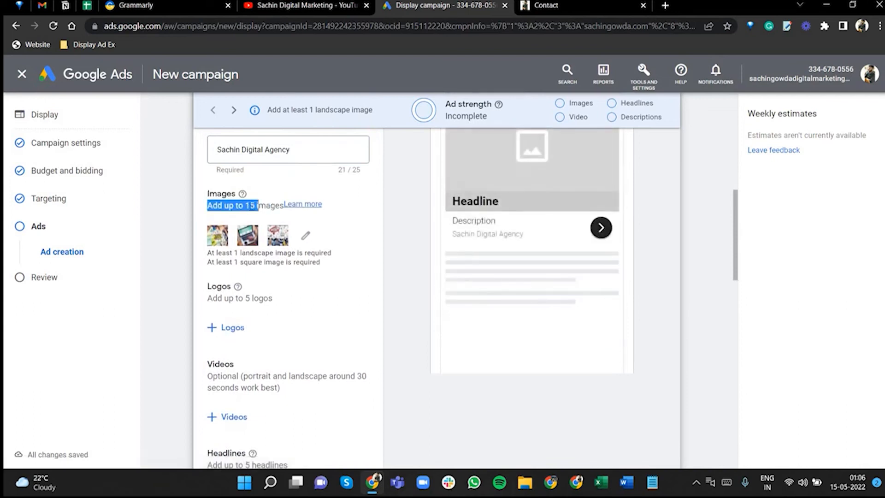
left_click(250, 220)
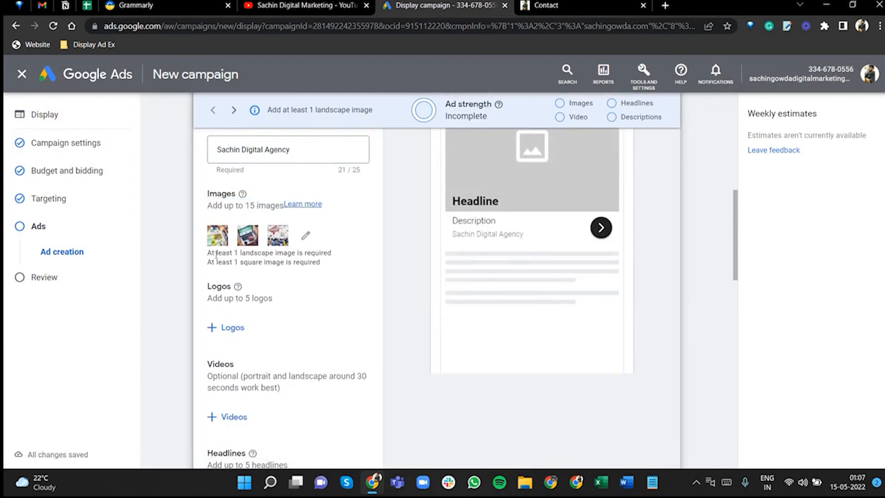
- Examine the landscape and square image requirements listed under the ad's images
left_click_drag(208, 253, 344, 262)
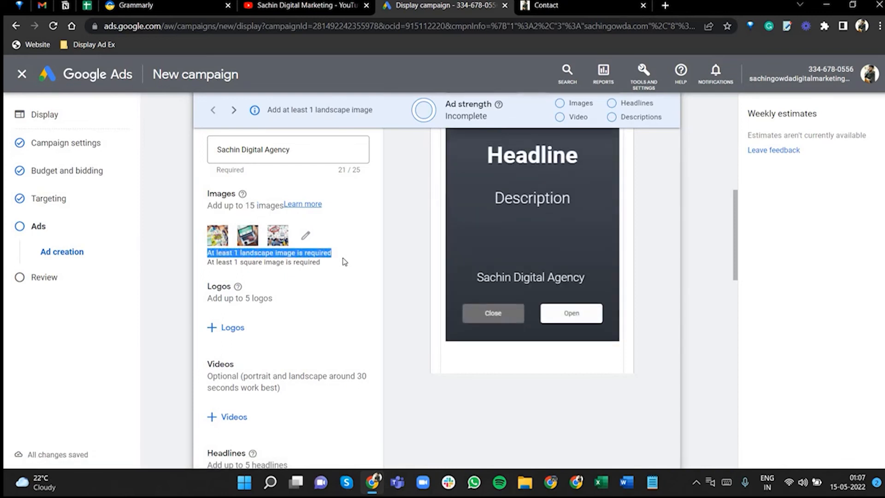
scroll(342, 258, "up", 5)
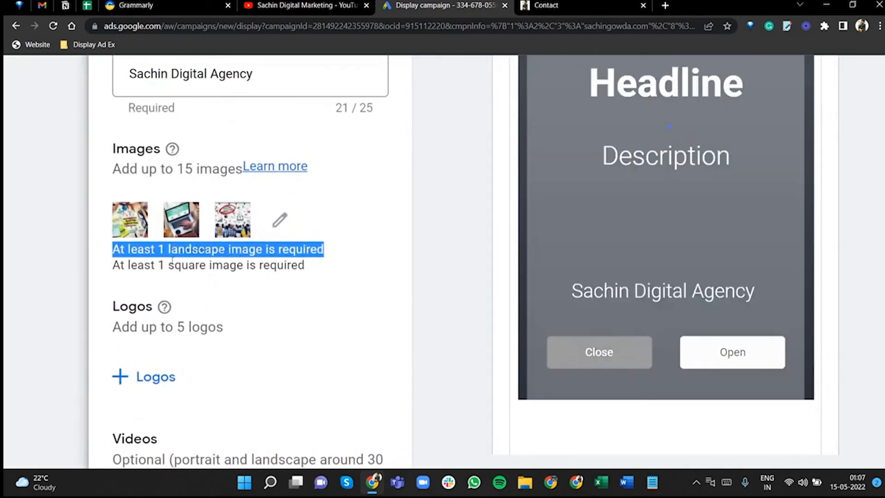
left_click_drag(112, 265, 305, 266)
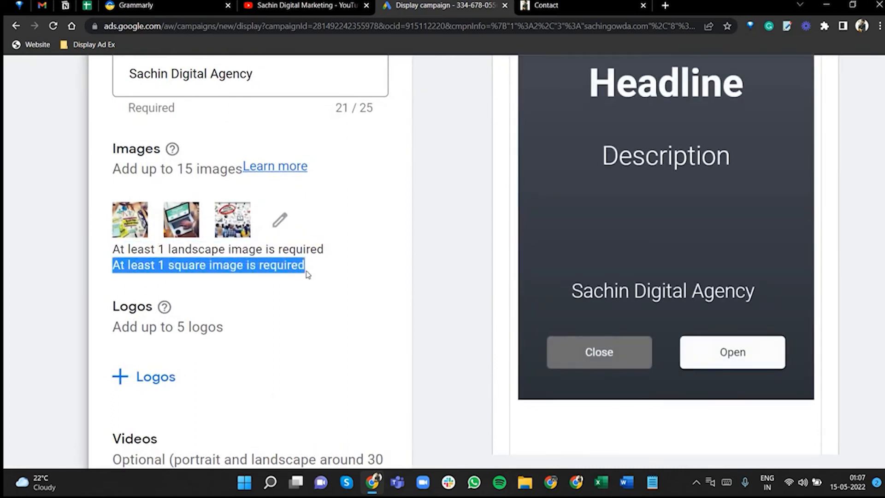
left_click_drag(157, 250, 305, 266)
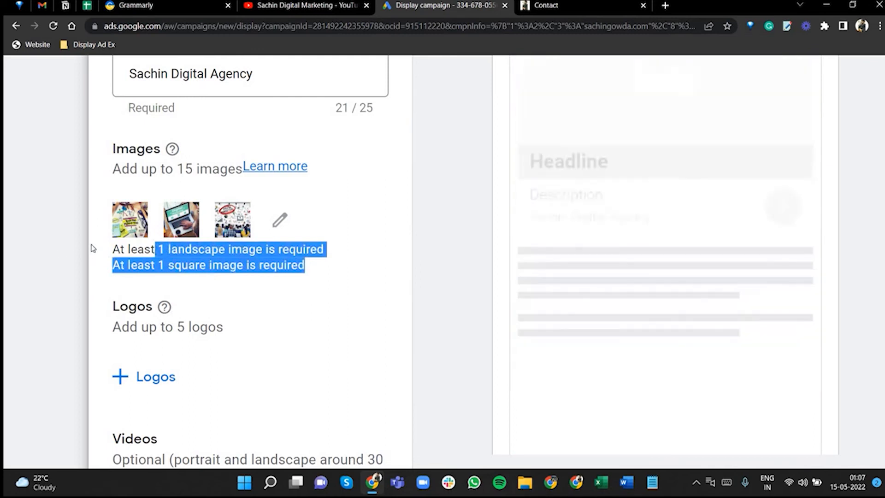
left_click(240, 246)
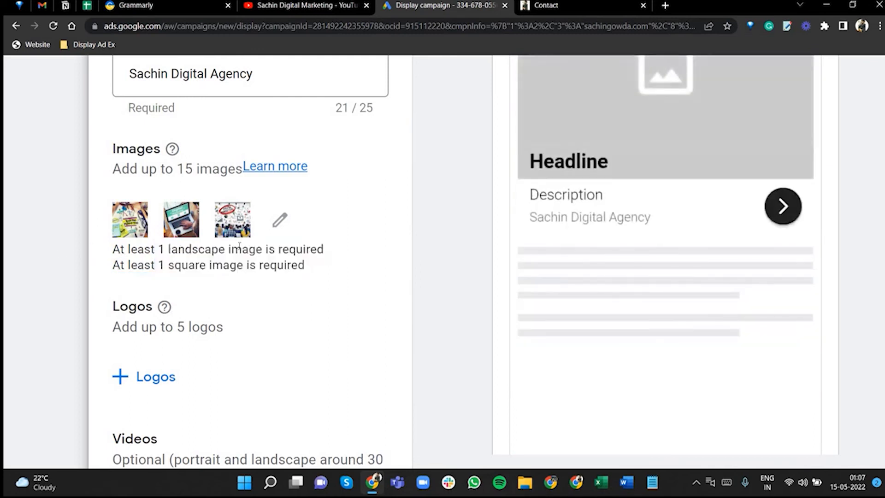
scroll(239, 246, "down", 5)
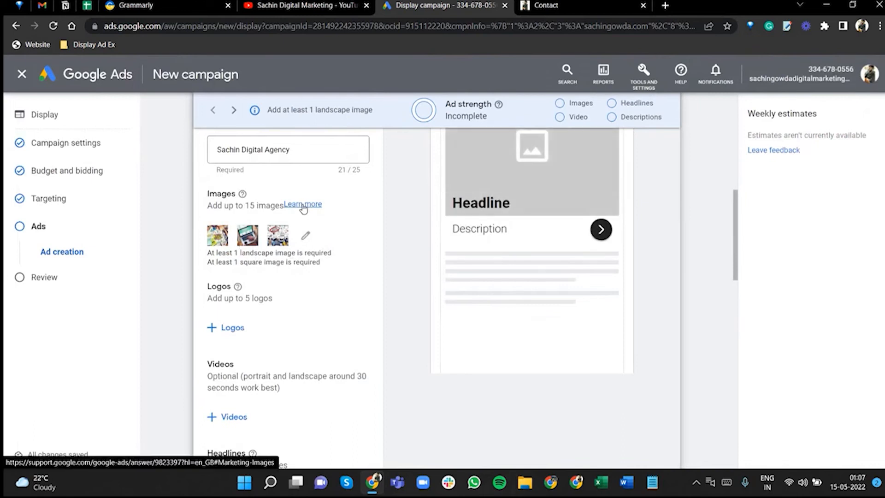
- Reopen the ad's image selection and deselect the "Digital Marketing" notebook image and the laptop image
left_click(306, 238)
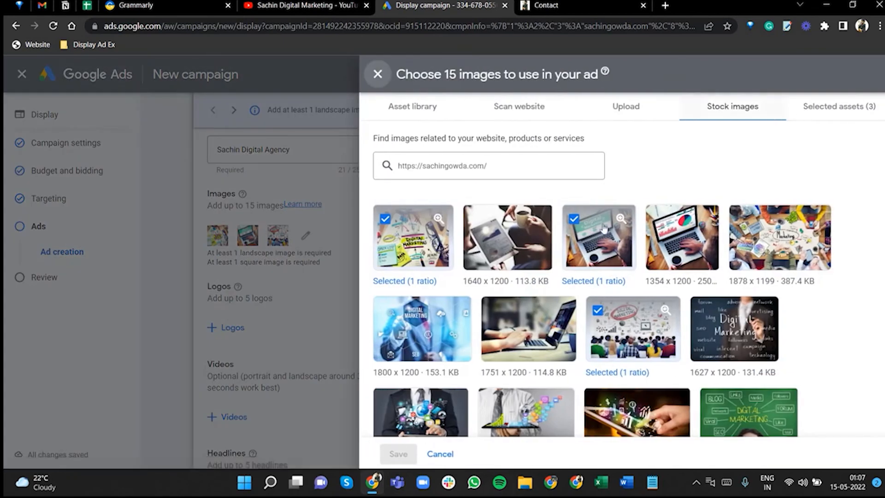
left_click(385, 219)
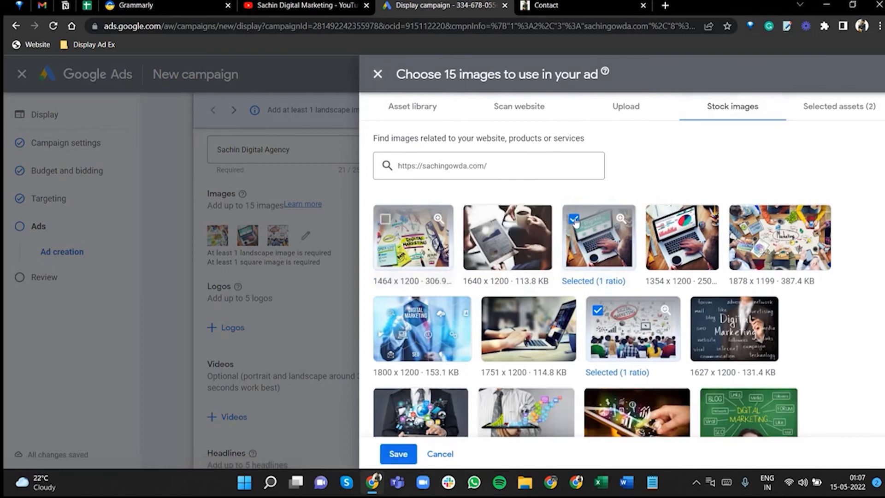
left_click(573, 219)
- Replace the website address in the stock image search with "Digital marketing" to find related images
left_click_drag(463, 167, 362, 164)
key("ctrl+a")
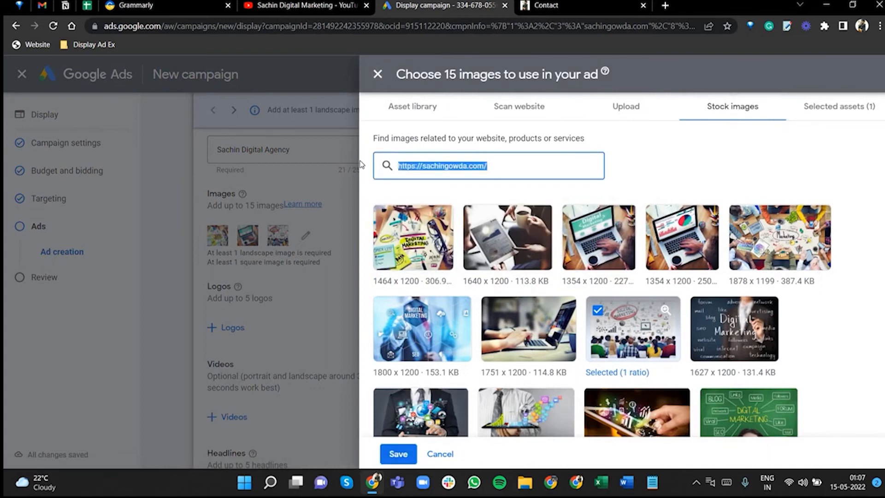
key("BackSpace")
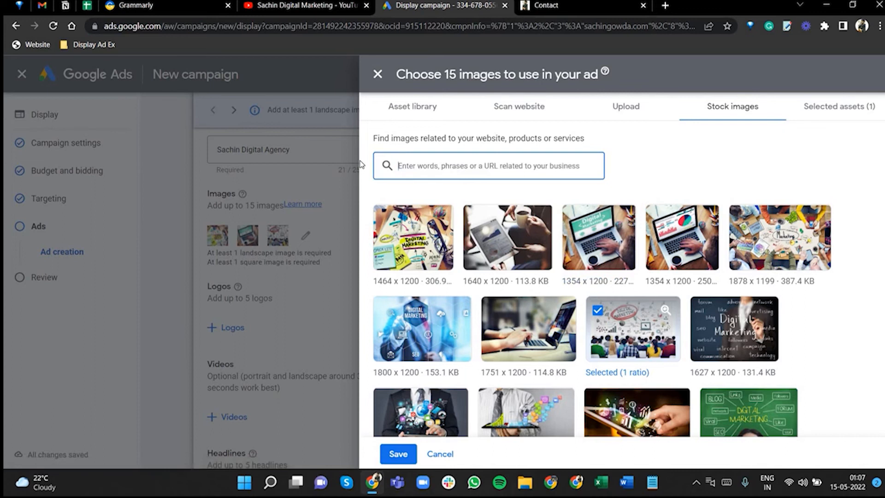
type("digi")
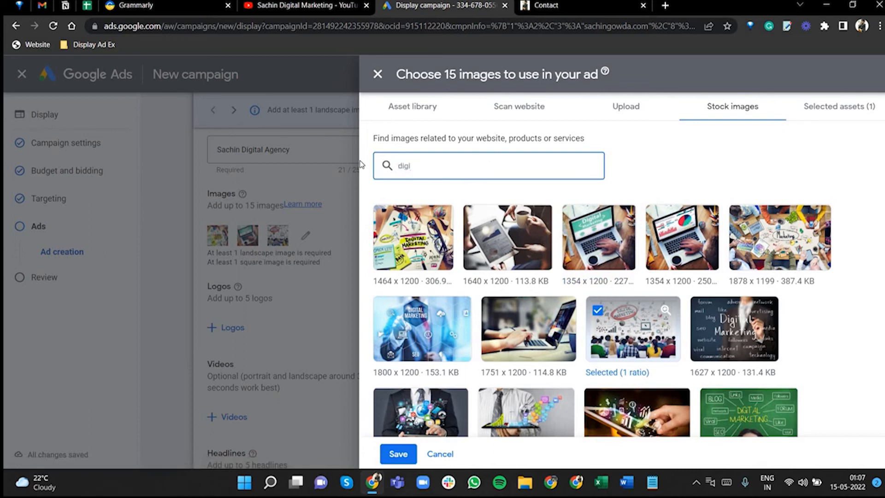
key("BackSpace")
type("Digital marketing")
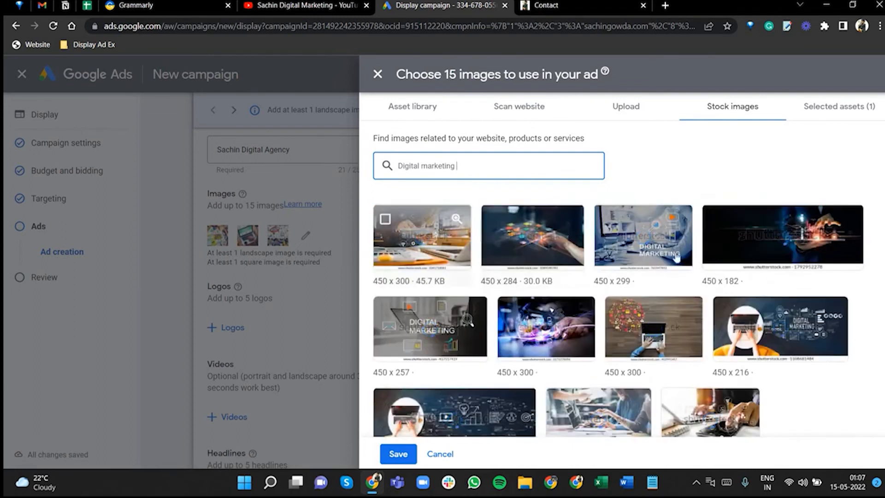
- Add the stock image with the "DIGITAL MARKETING" text and Website, SEO and Video icons, adjusting its crop and keeping only the 1.91:1 ratio
left_click(606, 219)
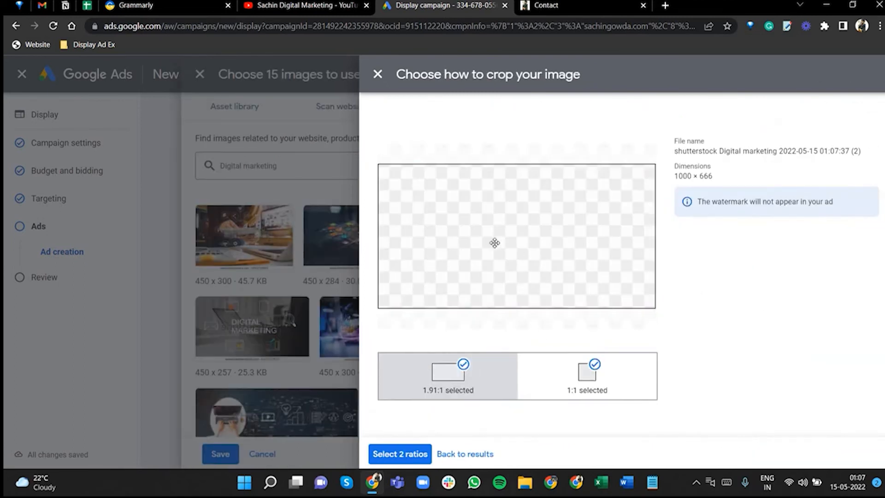
left_click_drag(546, 281, 562, 230)
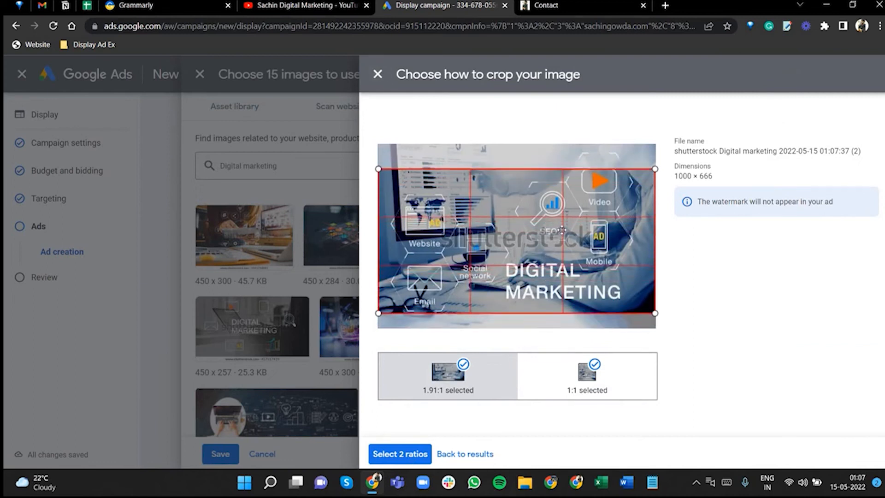
left_click(560, 383)
left_click(400, 454)
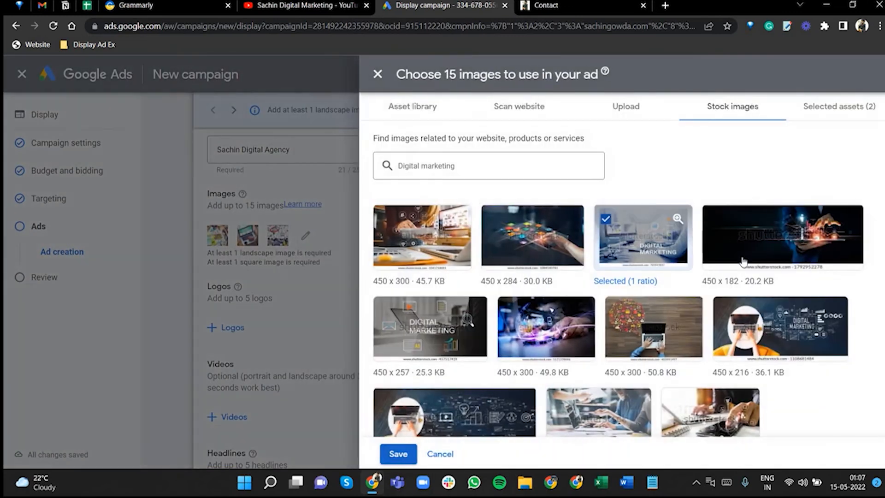
- Add the wide stock image of hands on a laptop beside chalk-style icons, cropped around the laptop in the 1.91:1 ratio only
scroll(447, 295, "down", 2)
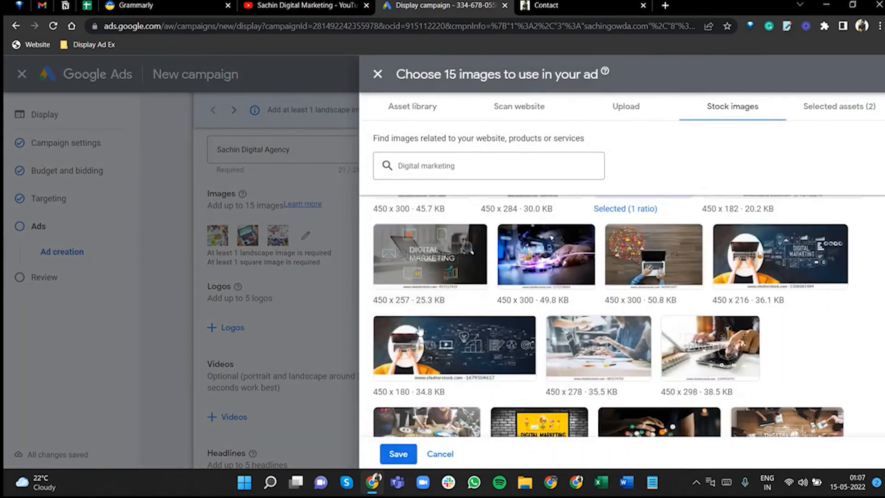
left_click(383, 327)
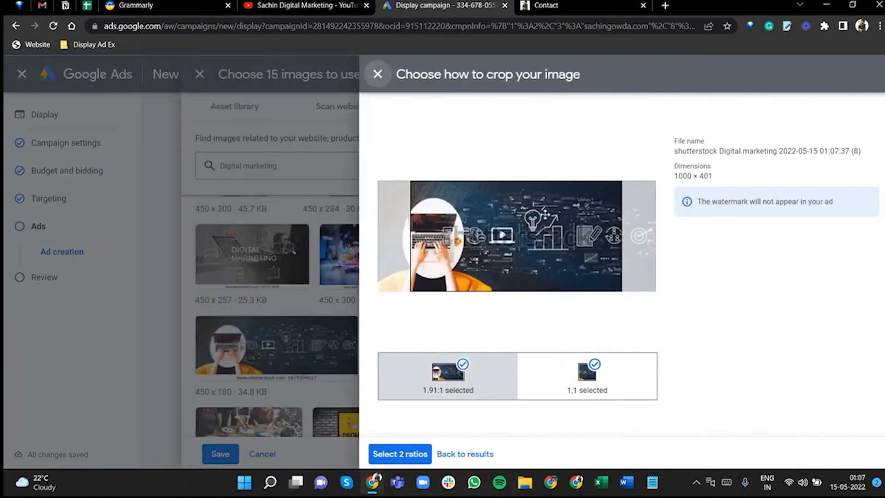
left_click_drag(526, 213, 529, 213)
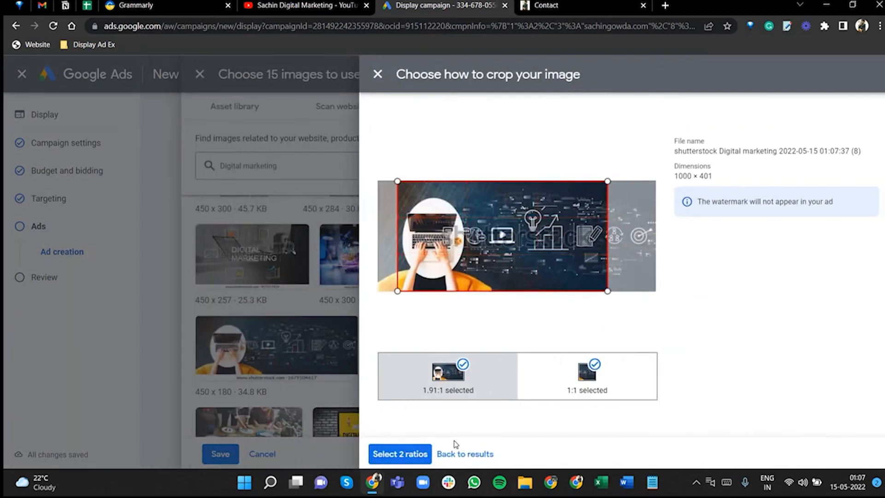
left_click(594, 364)
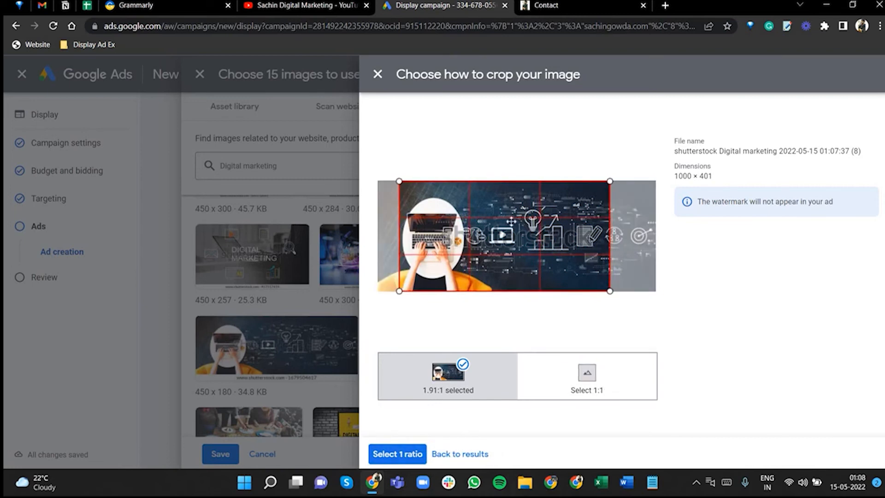
left_click_drag(600, 233, 587, 233)
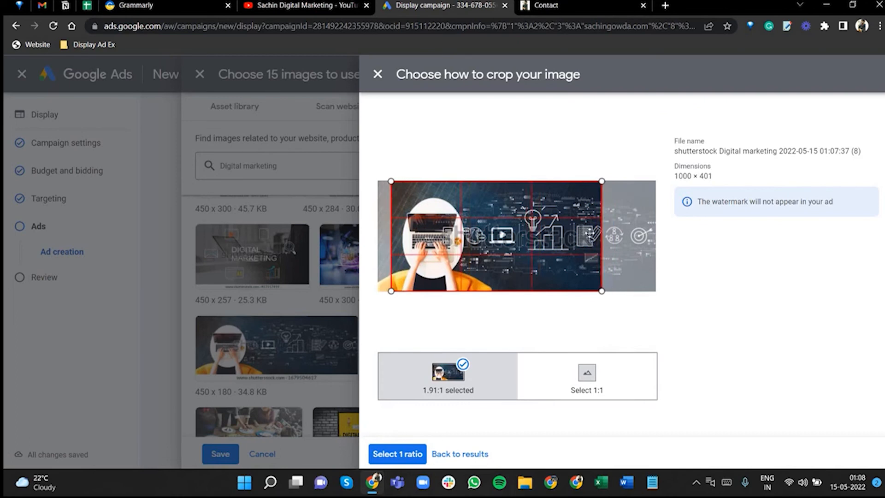
left_click(405, 454)
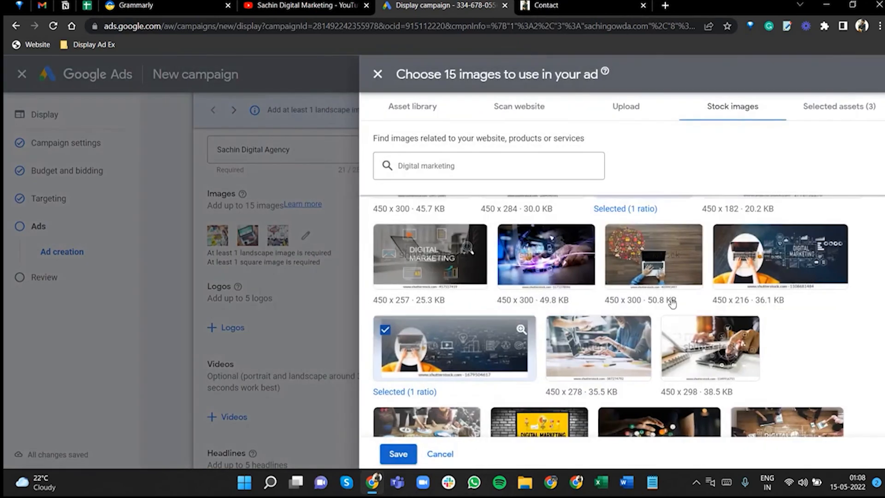
- Look through the remaining stock images and the asset library, file upload and website scan sources for ad images
scroll(675, 319, "down", 5)
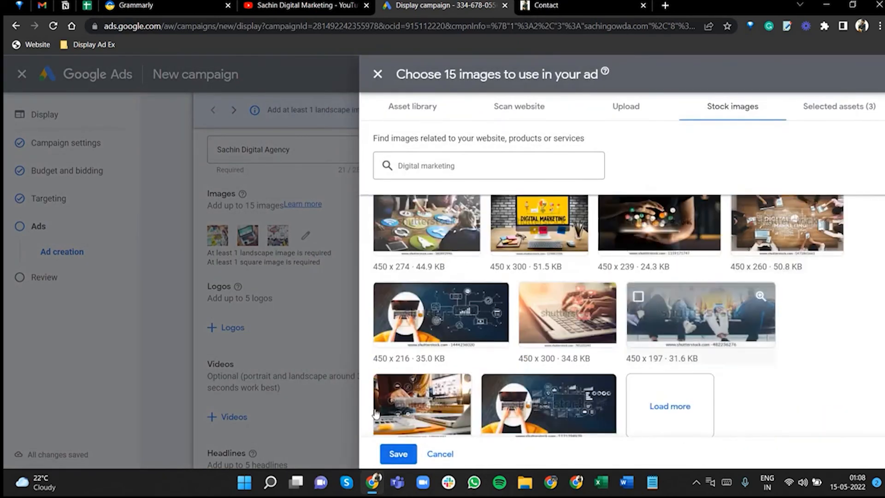
left_click(419, 102)
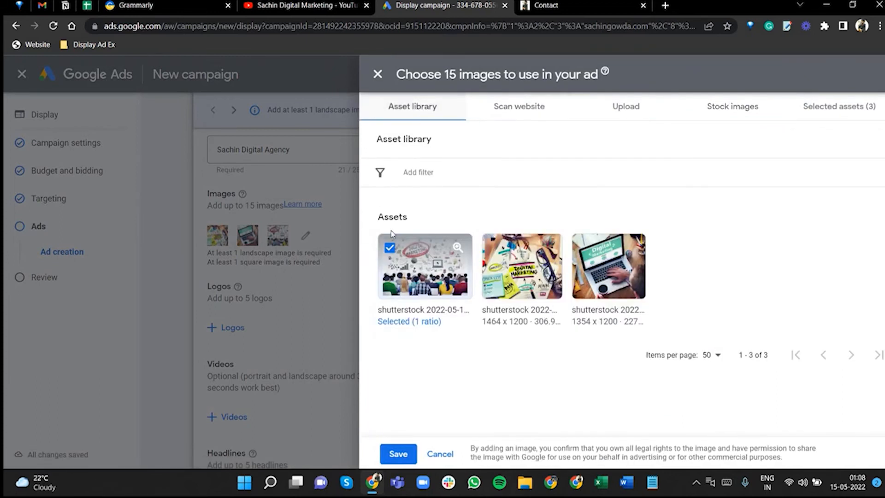
left_click(618, 111)
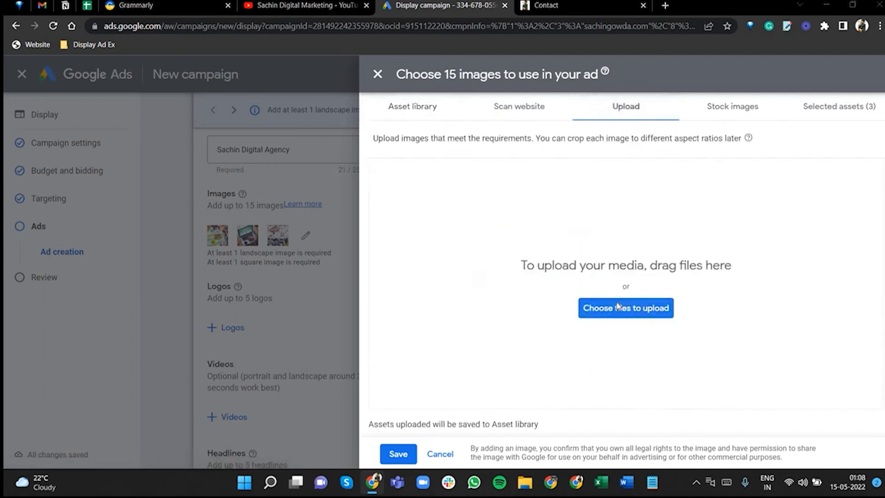
left_click(618, 307)
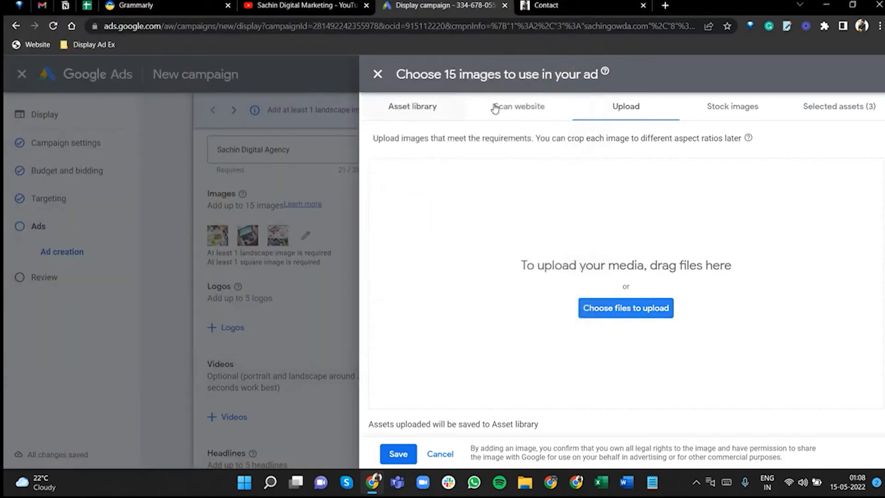
left_click(495, 107)
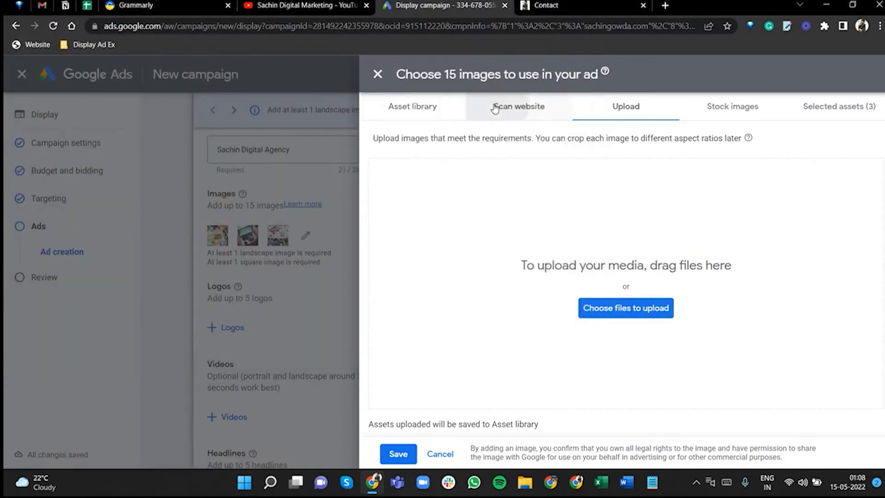
scroll(653, 333, "down", 1)
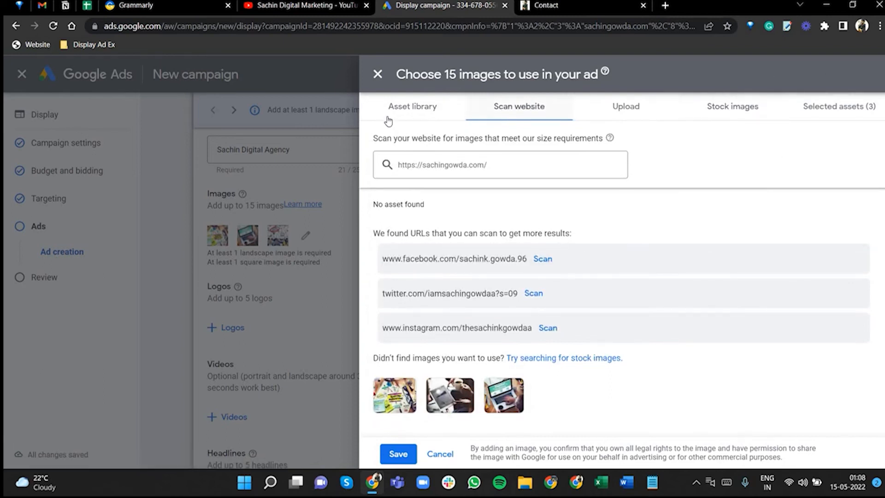
- Add the "Digital Marketing" notebook and laptop images from the asset library, and save the ad's image selection
left_click(430, 115)
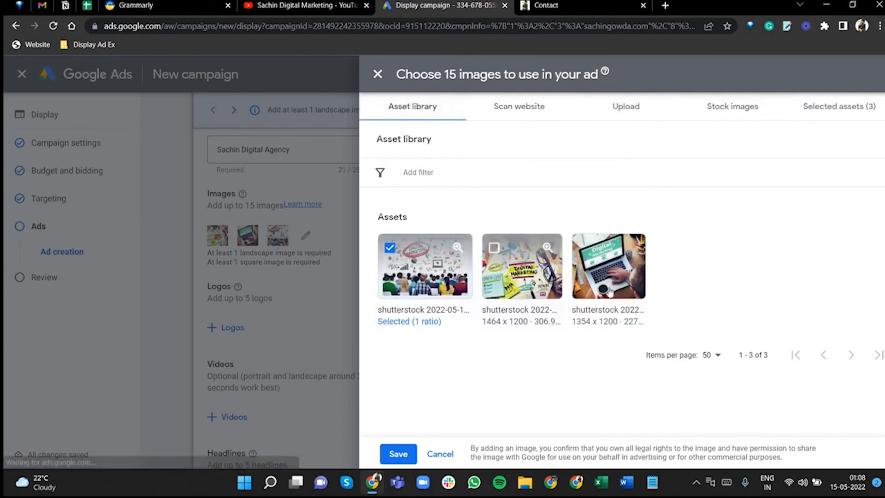
left_click(494, 248)
left_click(506, 111)
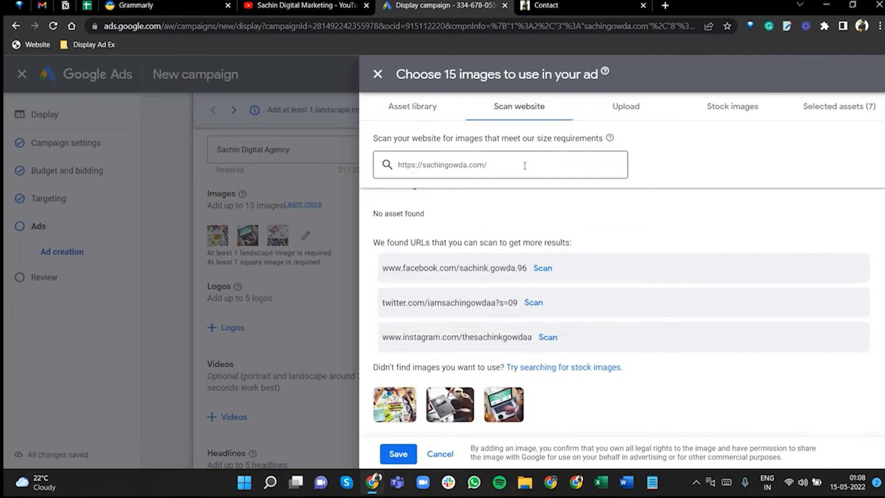
left_click(538, 165)
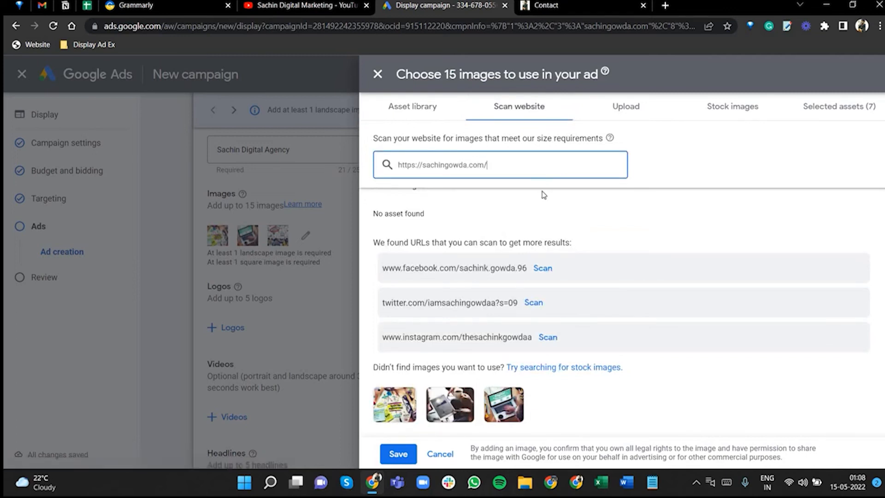
scroll(610, 345, "down", 1)
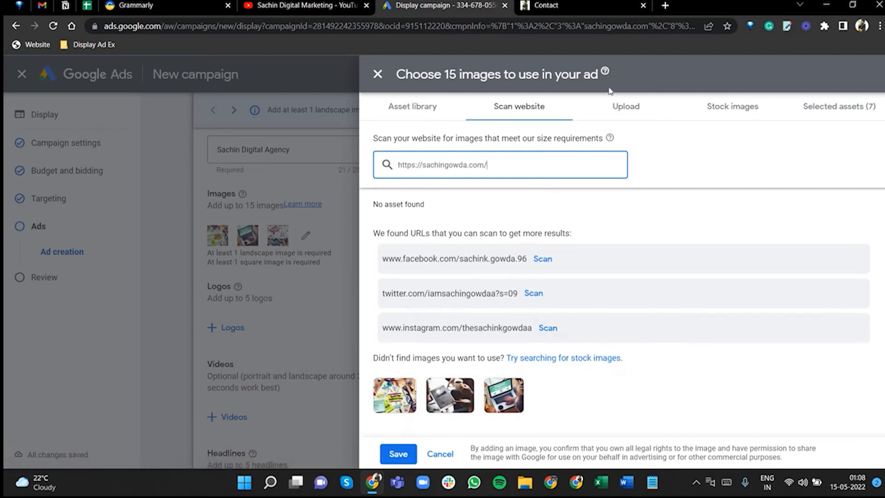
left_click(627, 107)
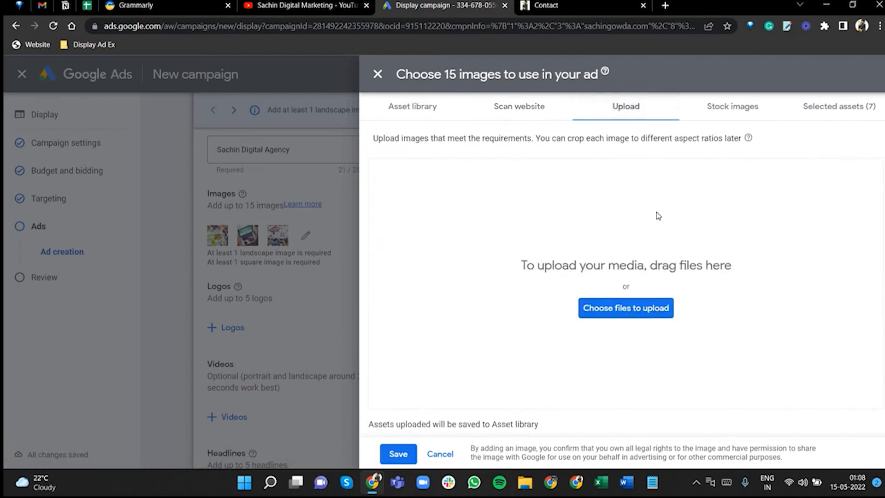
left_click(716, 109)
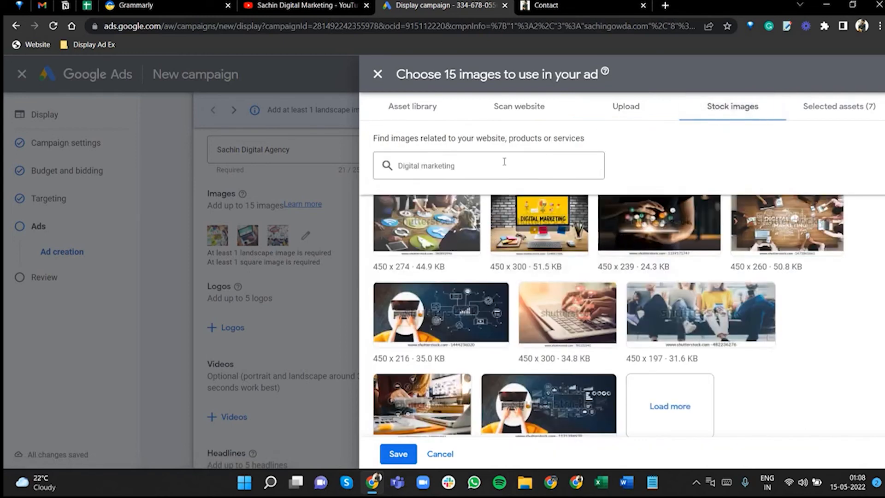
left_click(334, 176)
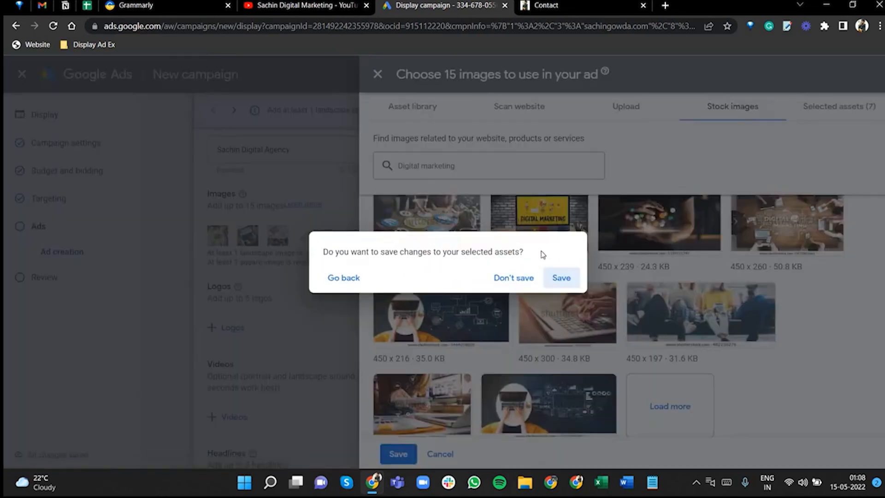
left_click(559, 278)
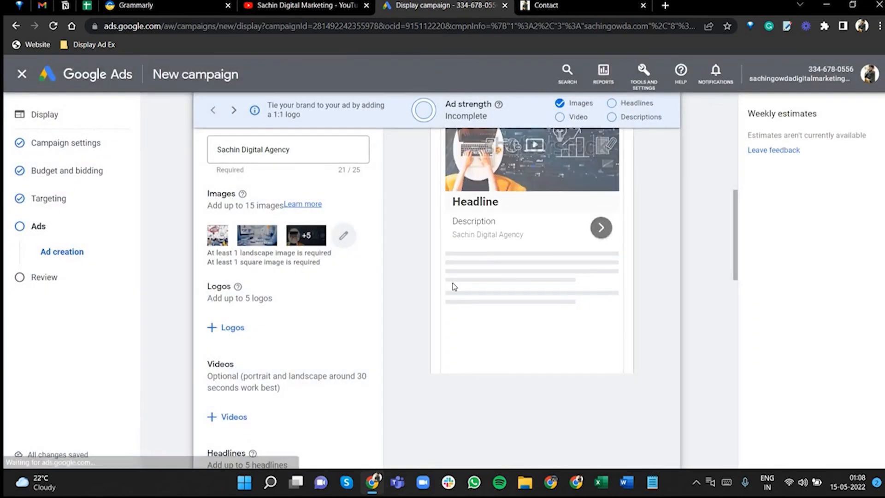
- Switch the ad preview to desktop and examine how the image ads look at 160×600 and 300×250
scroll(450, 282, "up", 3)
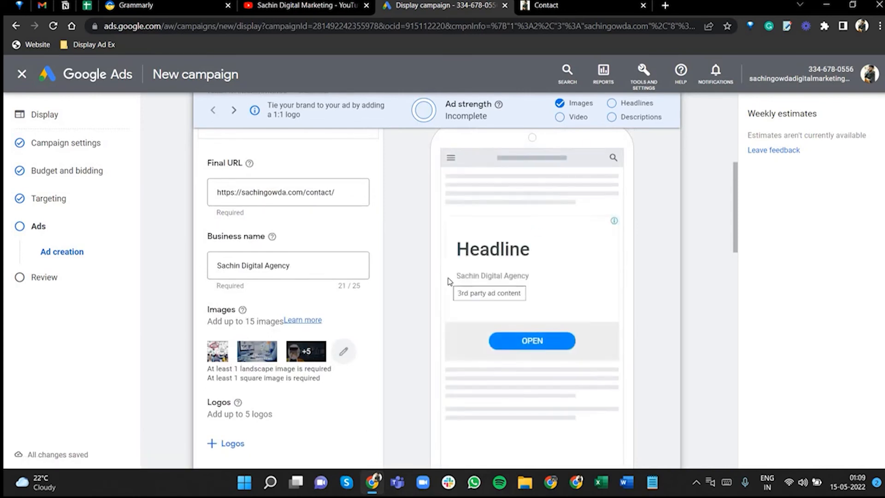
scroll(649, 246, "up", 3)
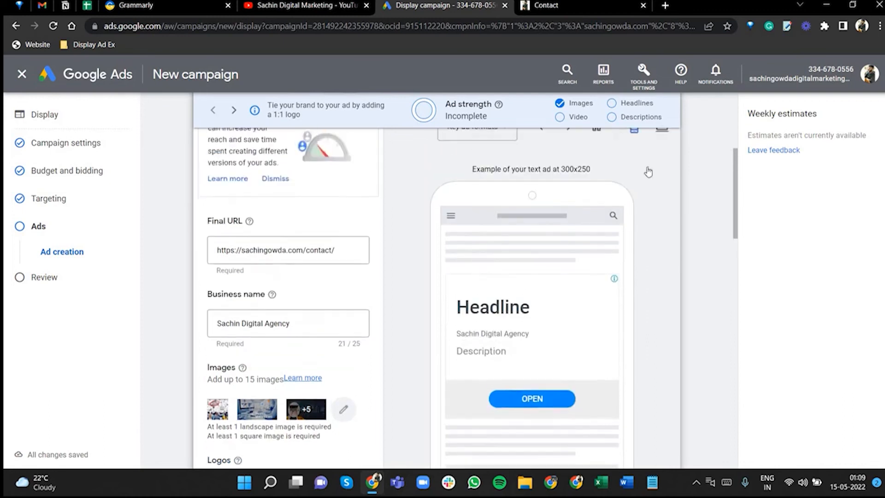
left_click(661, 185)
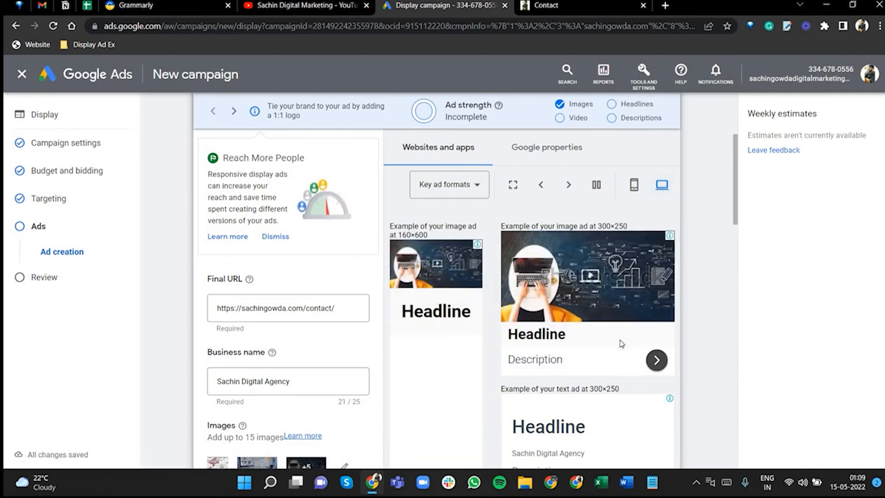
scroll(622, 343, "up", 5)
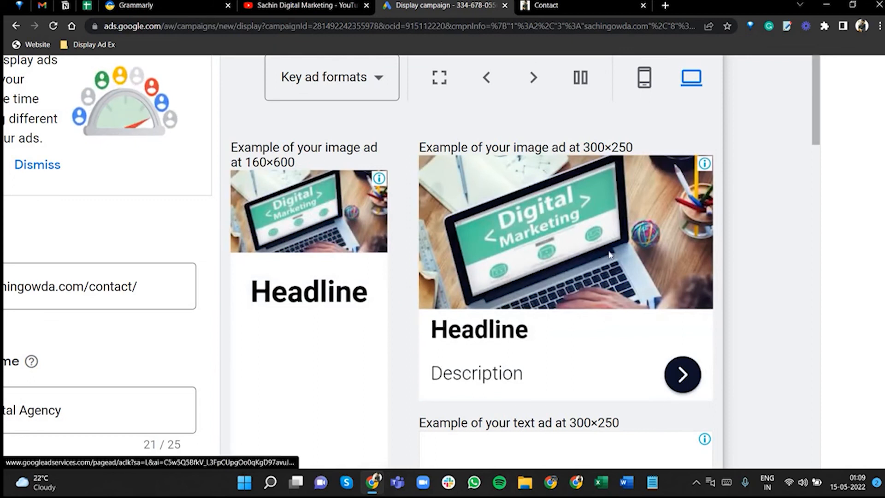
scroll(610, 256, "down", 5)
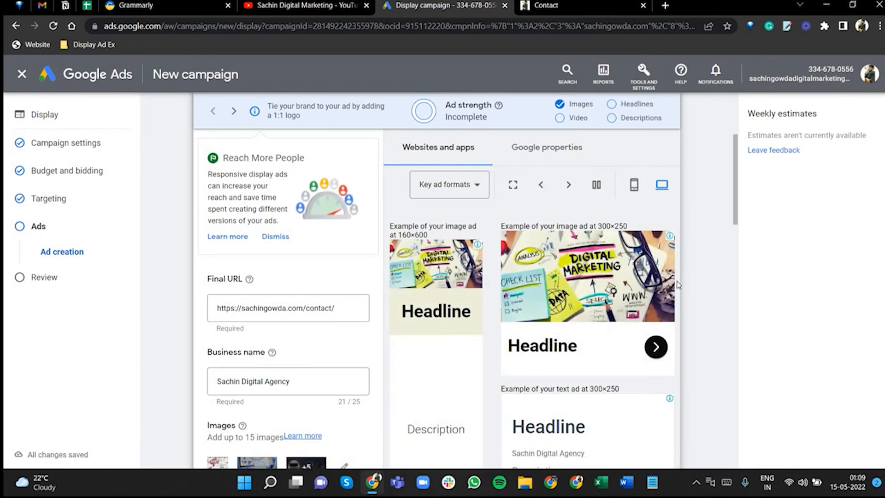
- Check the ad's Final URL and business name, and go on to its logo section
scroll(254, 189, "down", 3)
left_click(253, 190)
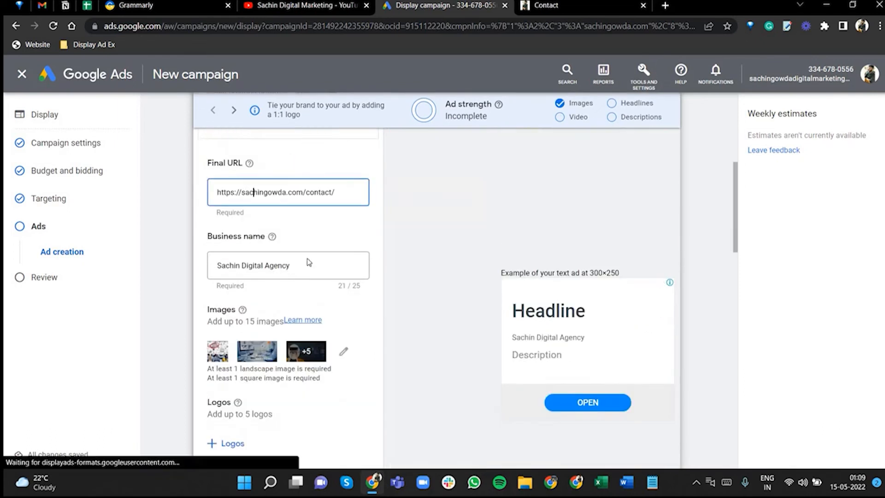
left_click(304, 264)
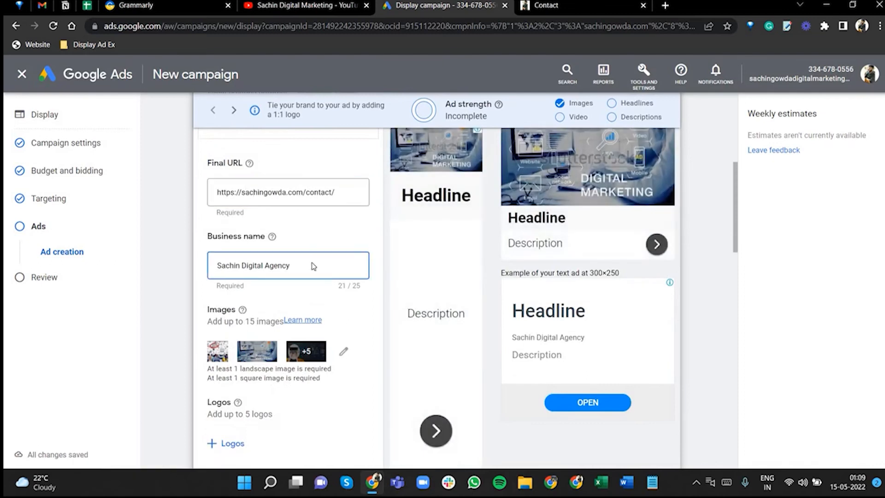
scroll(313, 266, "down", 3)
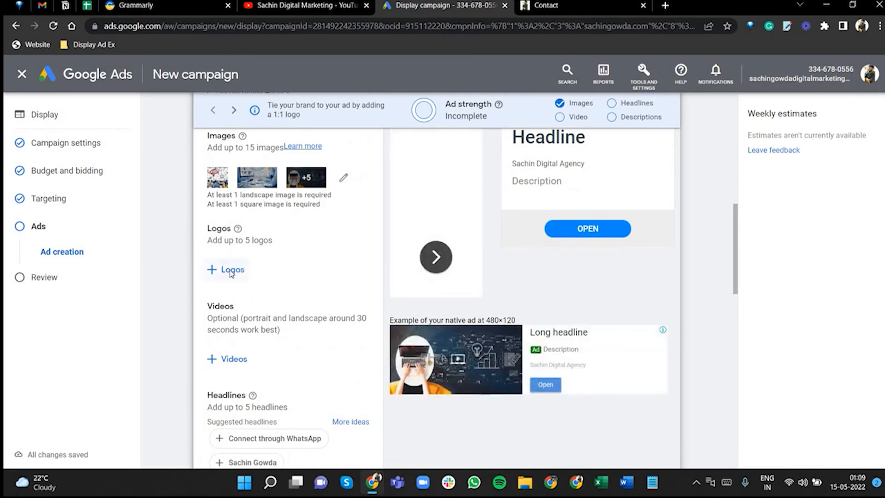
- Upload the handwritten-name logo image with removed background from its Downloads subfolder as a logo for the ad
left_click(231, 271)
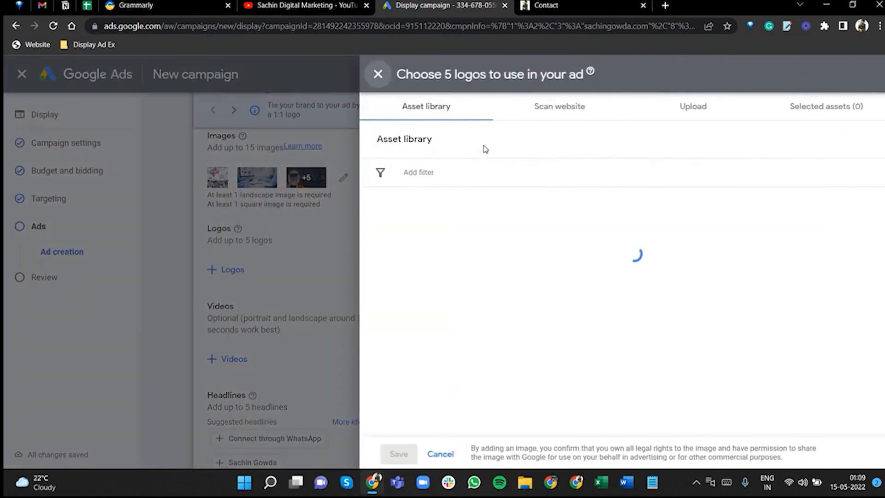
left_click(696, 117)
left_click(641, 308)
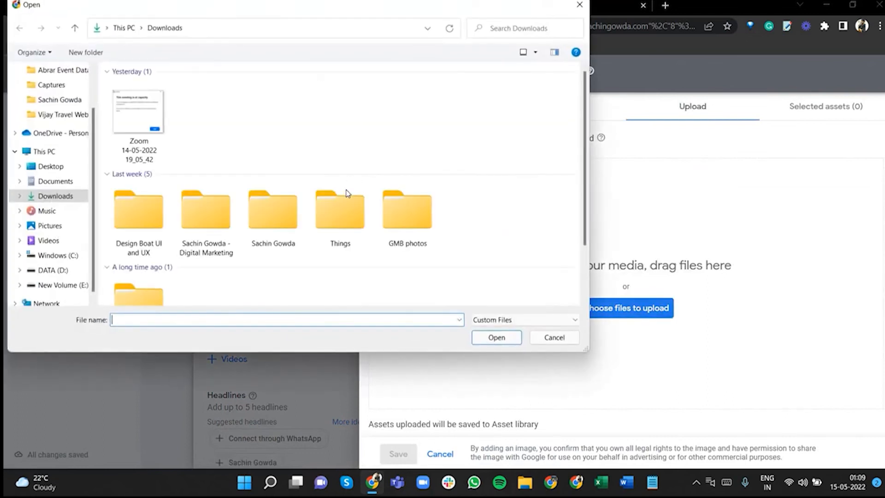
scroll(350, 193, "down", 1)
double_click(278, 174)
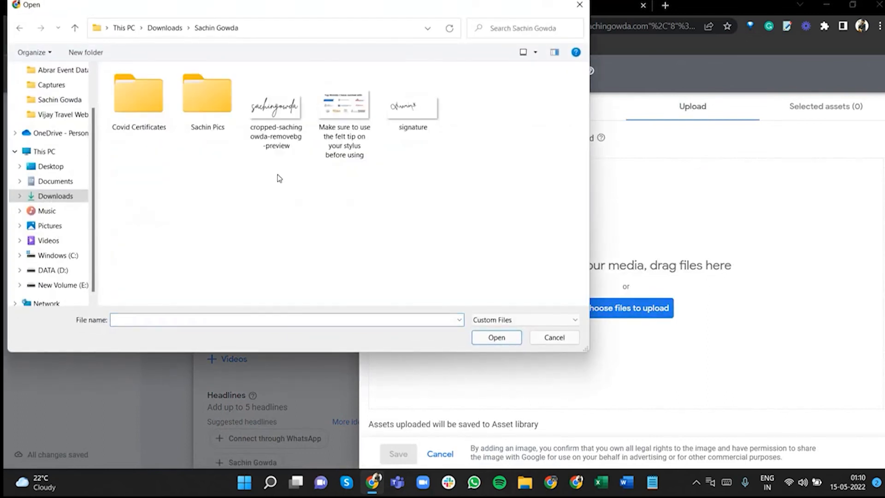
left_click(270, 111)
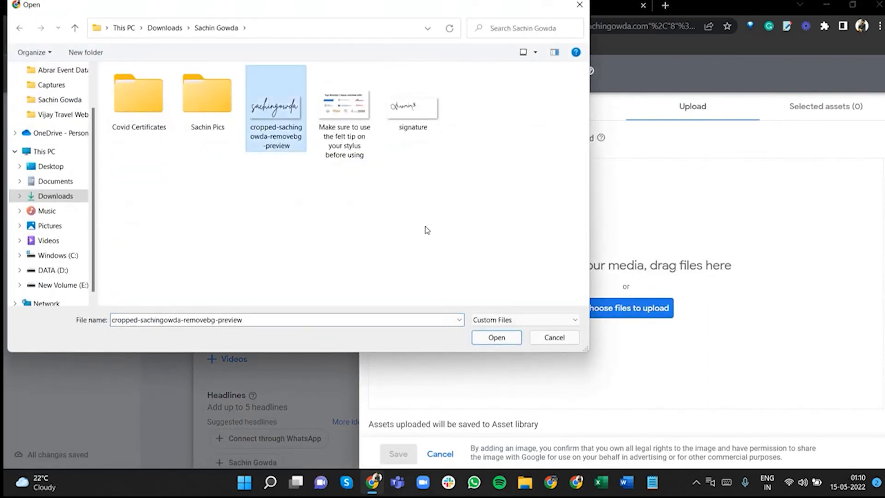
left_click(499, 337)
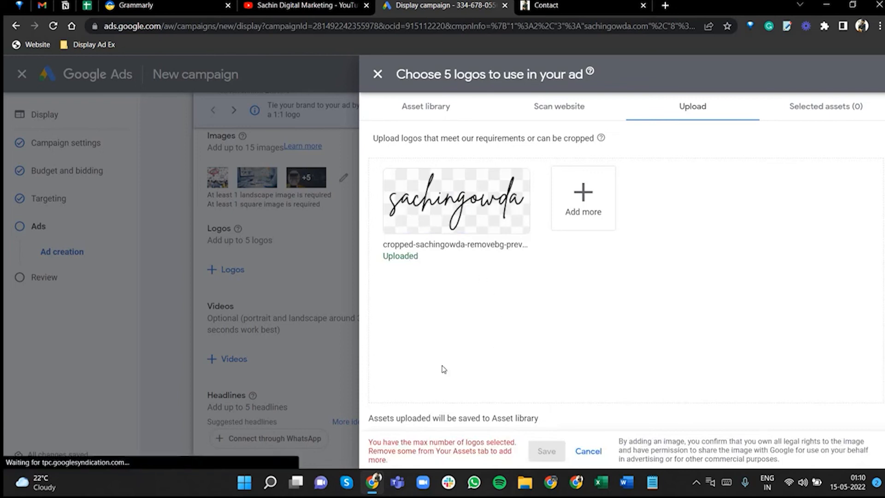
- Try to select the uploaded logo for the ad, read the size constraint notices, and close the logo selection without saving
left_click_drag(377, 440, 481, 453)
left_click(468, 454)
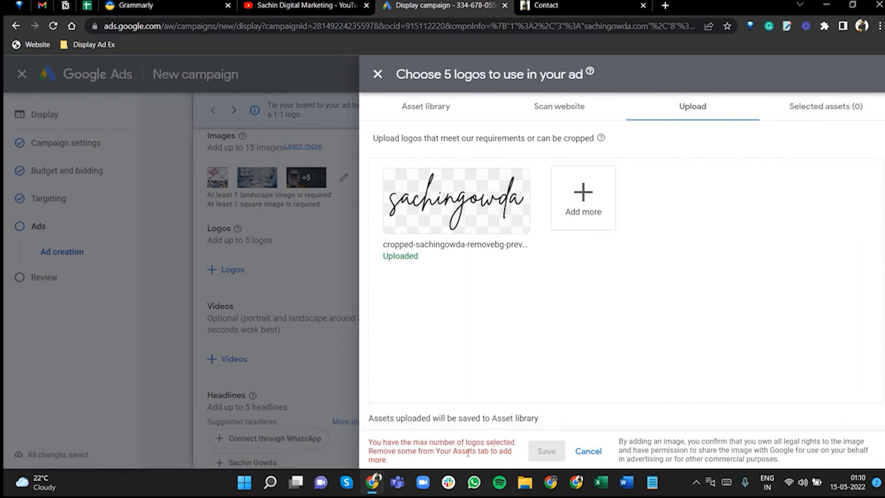
left_click(411, 187)
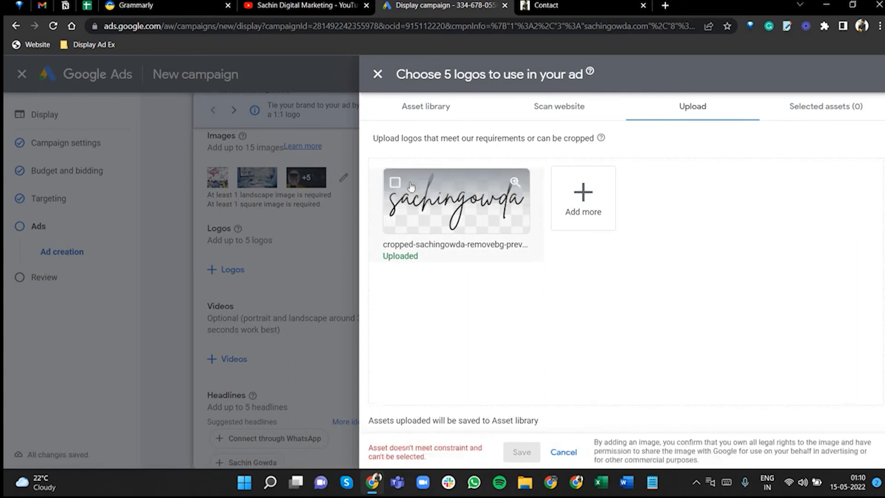
left_click(399, 185)
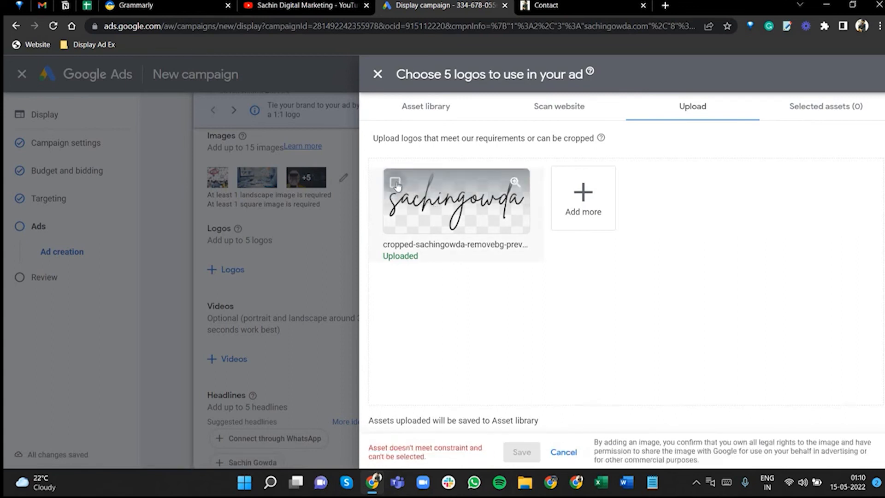
left_click_drag(380, 447, 430, 454)
left_click(562, 246)
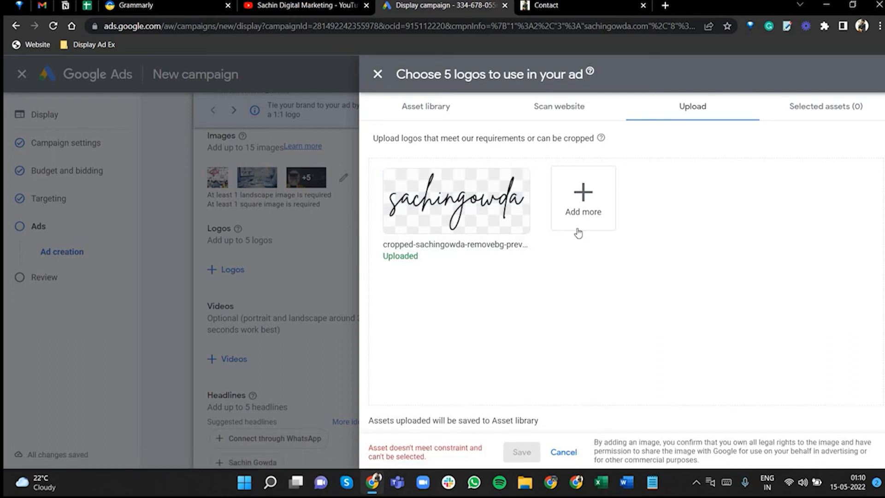
mouse_move(457, 201)
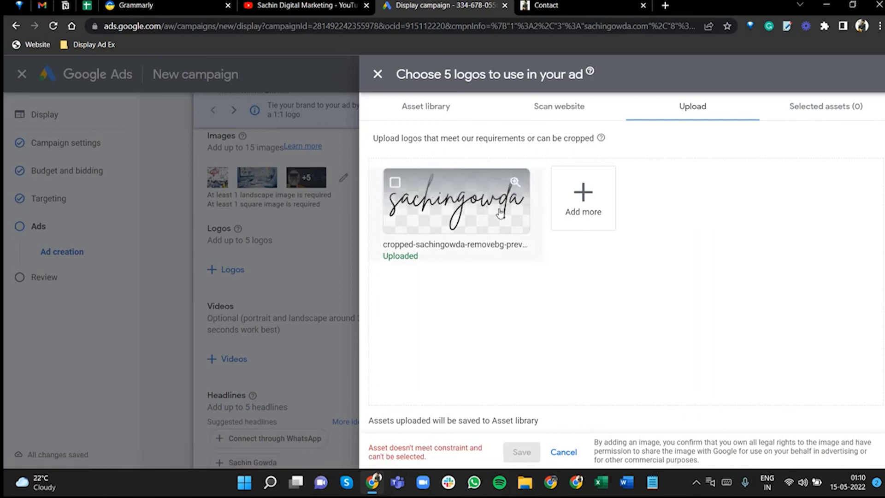
left_click(377, 74)
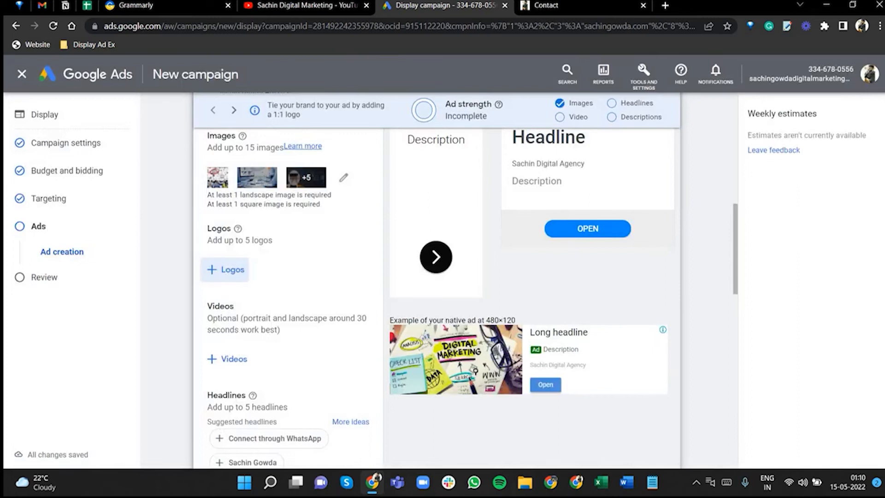
- Search Google in a new browser tab for "display ad logo size" and read the required logo dimensions
left_click(667, 6)
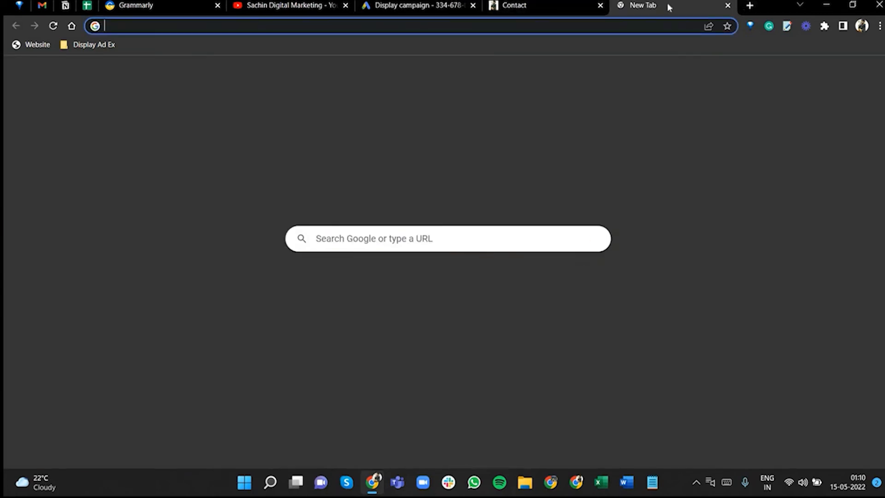
type("Display Af")
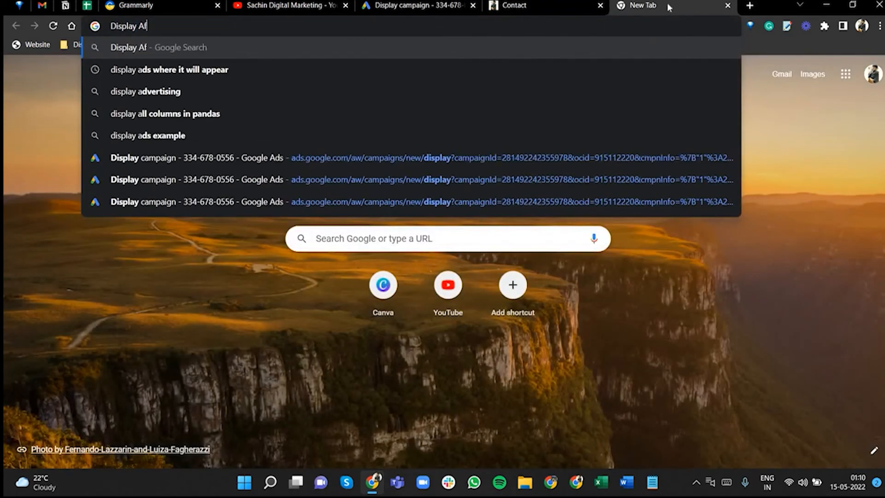
key("BackSpace")
type("d Lo")
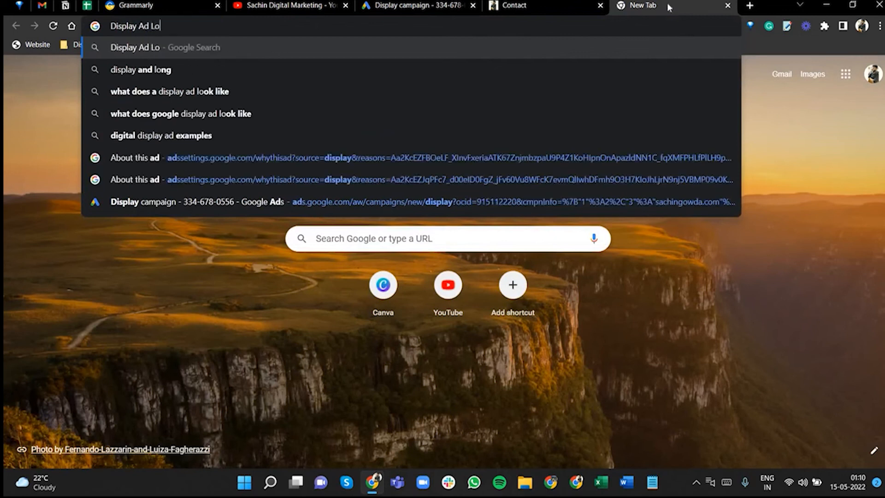
type("go s")
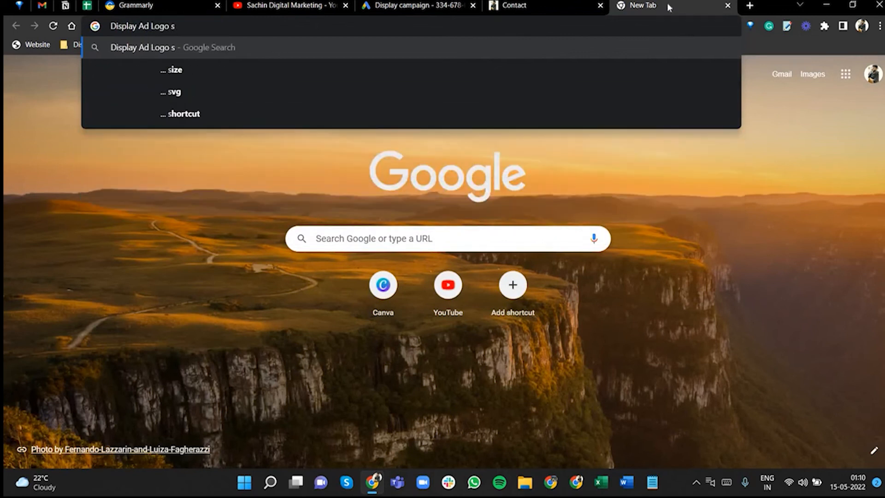
key("Down")
key("Return")
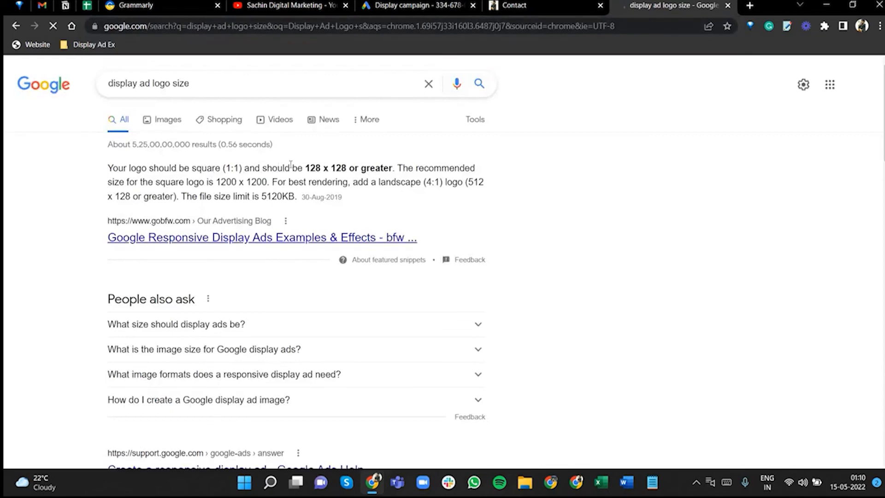
left_click_drag(302, 168, 388, 167)
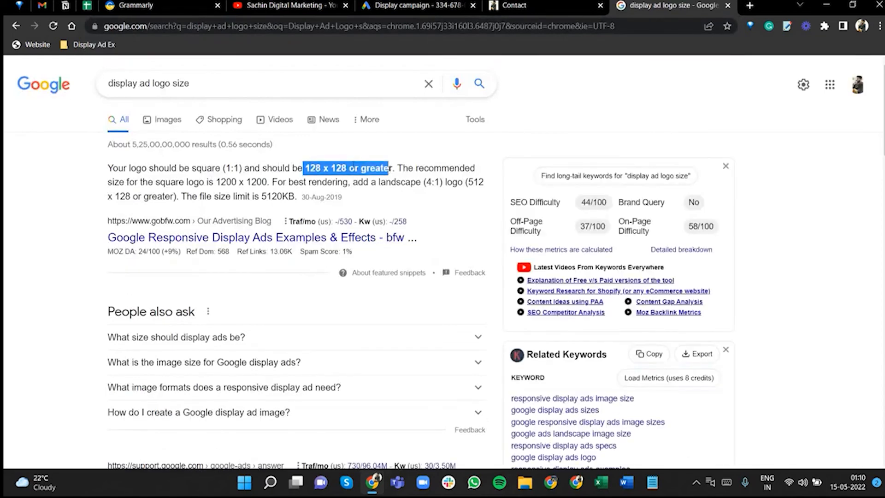
left_click(343, 180)
left_click_drag(302, 168, 392, 168)
left_click(363, 173)
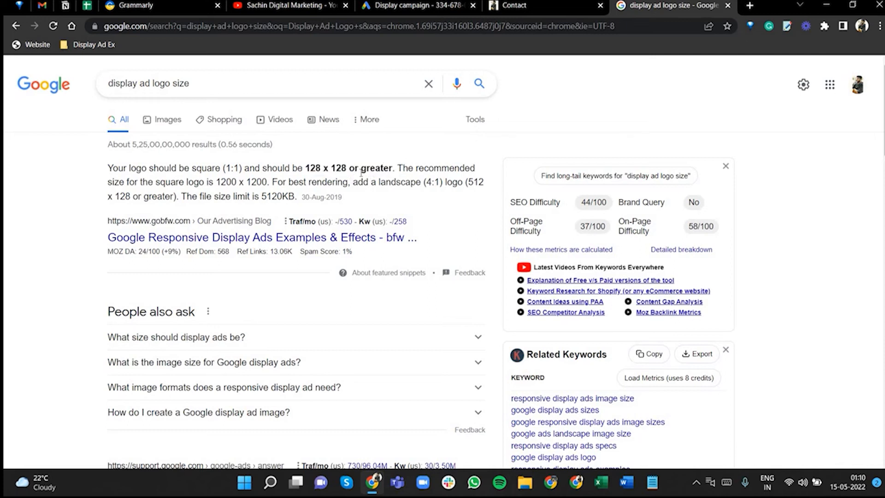
- Copy the share link of the YouTube video "How To Create Google Ads Account" from the channel's uploads
left_click(405, 5)
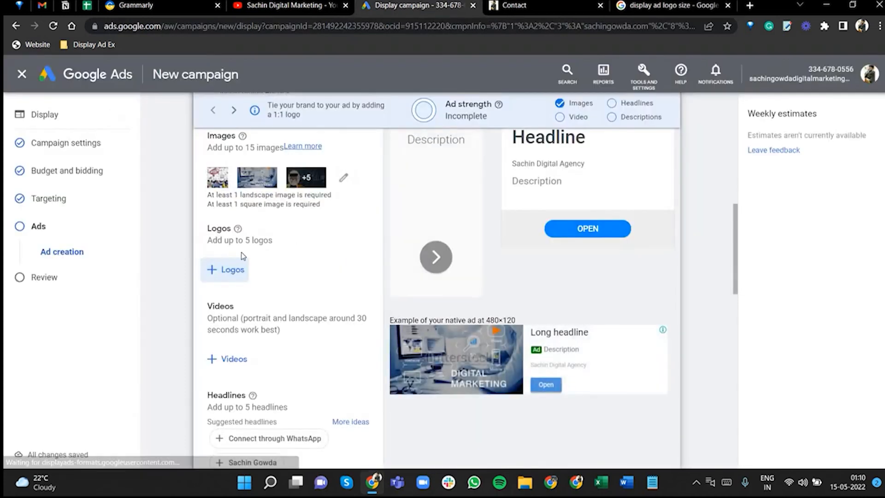
scroll(244, 249, "down", 2)
scroll(245, 249, "down", 1)
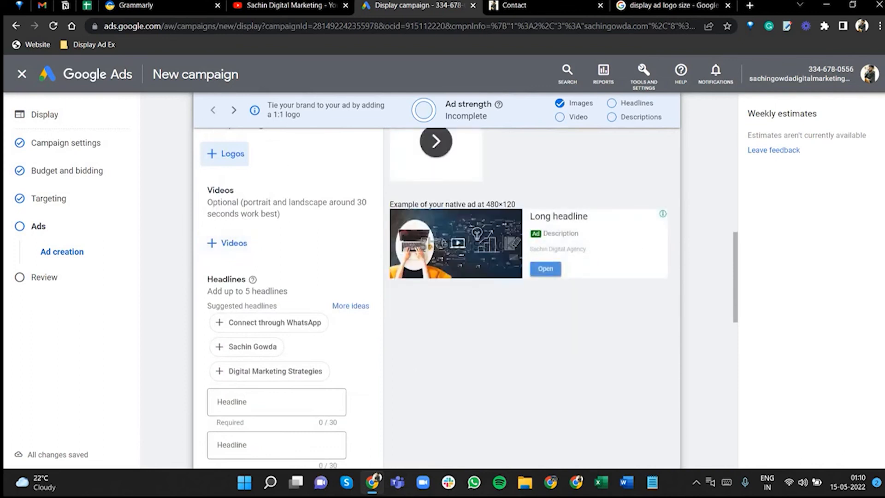
left_click(279, 5)
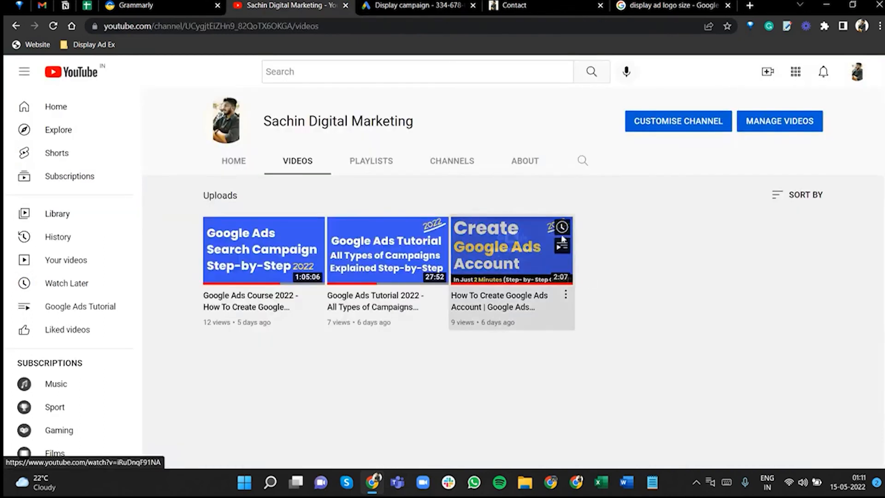
left_click(563, 238)
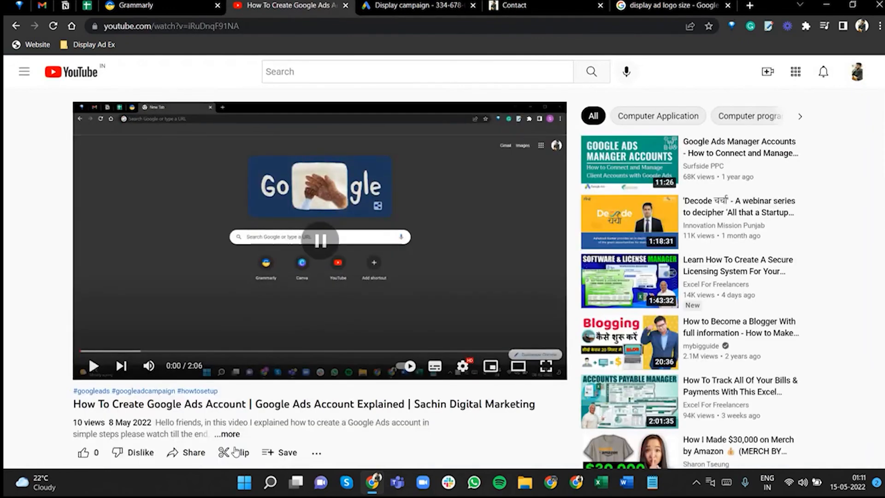
left_click(189, 452)
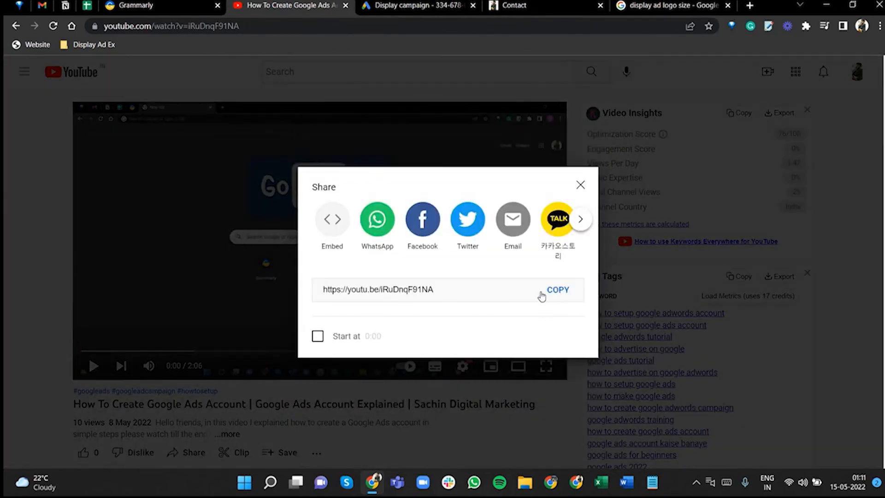
left_click(542, 295)
- Return to the Google Ads campaign and check where Linked accounts is found among the account's setup tools
left_click(421, 9)
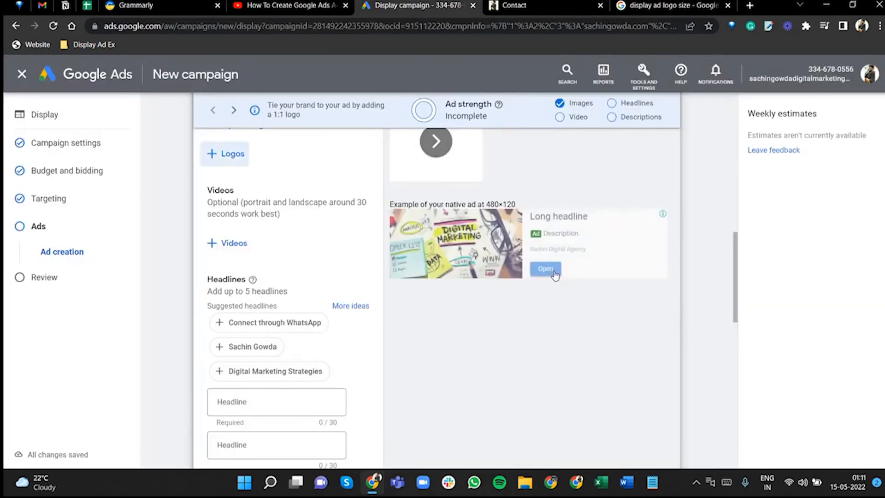
scroll(555, 275, "up", 4)
left_click(643, 72)
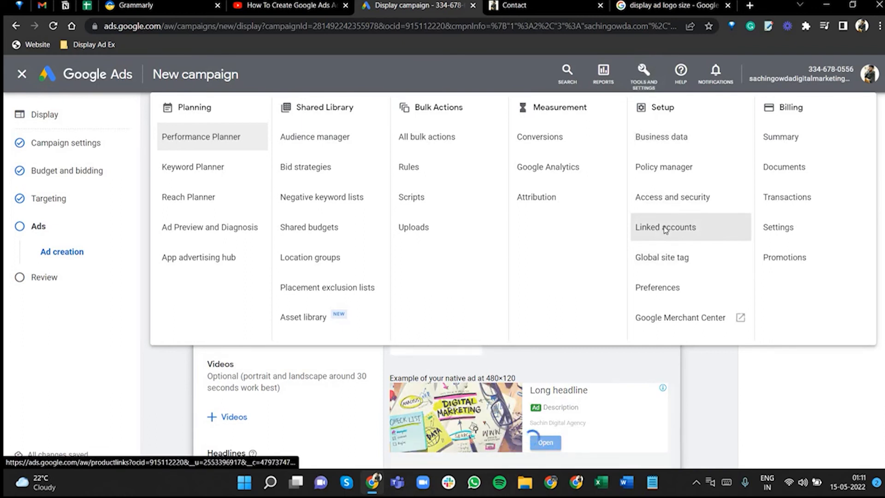
left_click(697, 378)
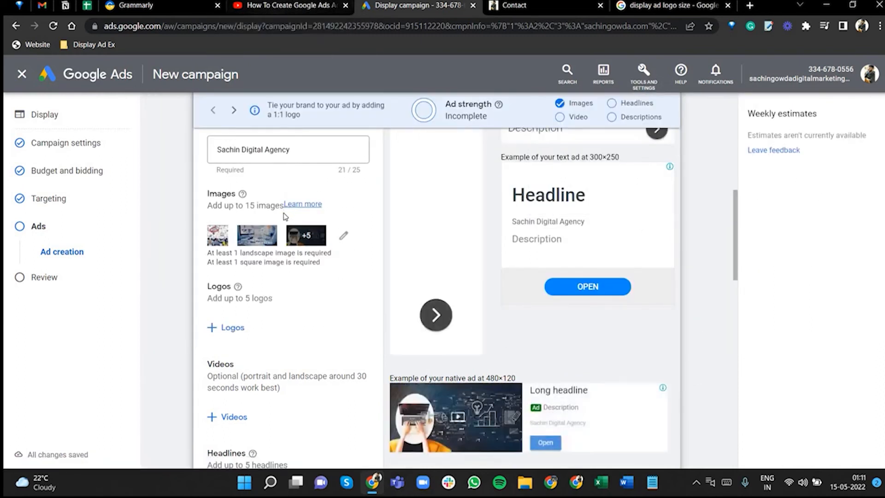
scroll(285, 216, "down", 4)
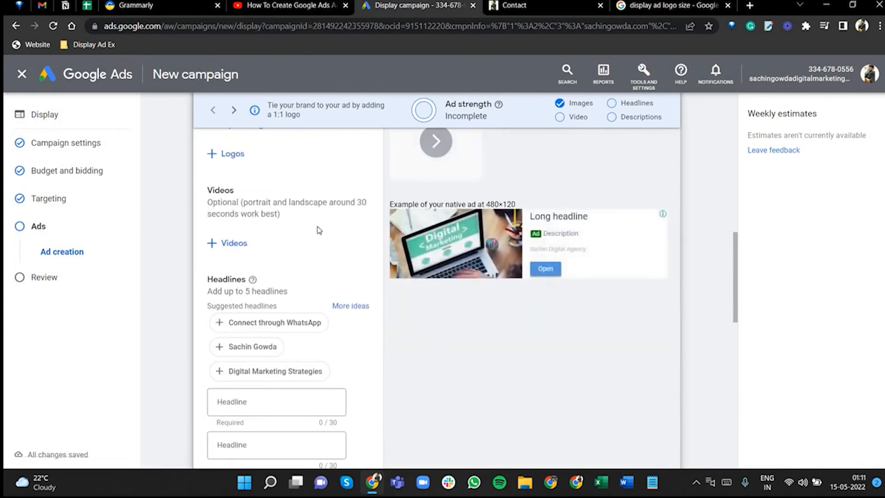
scroll(318, 276, "down", 4)
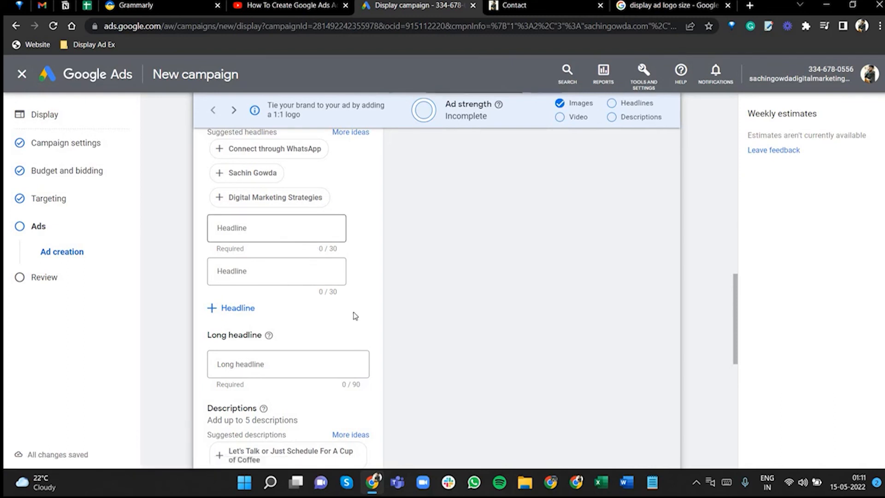
scroll(346, 307, "up", 1)
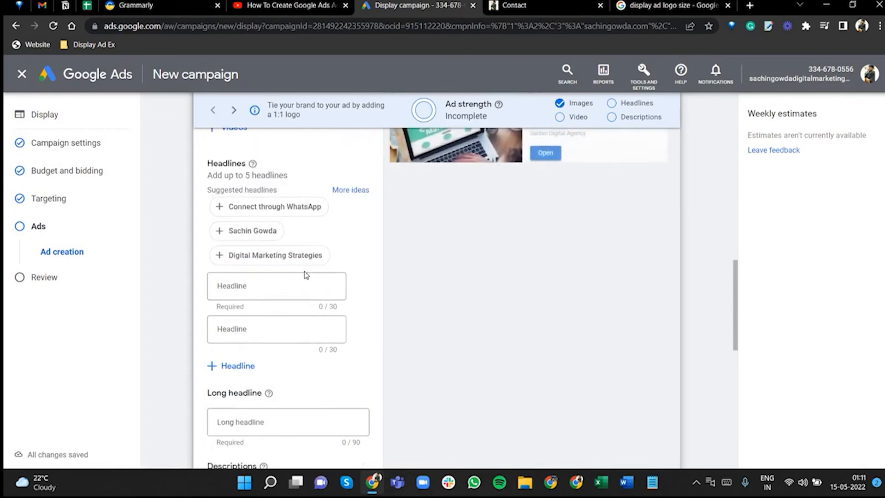
scroll(316, 286, "up", 6)
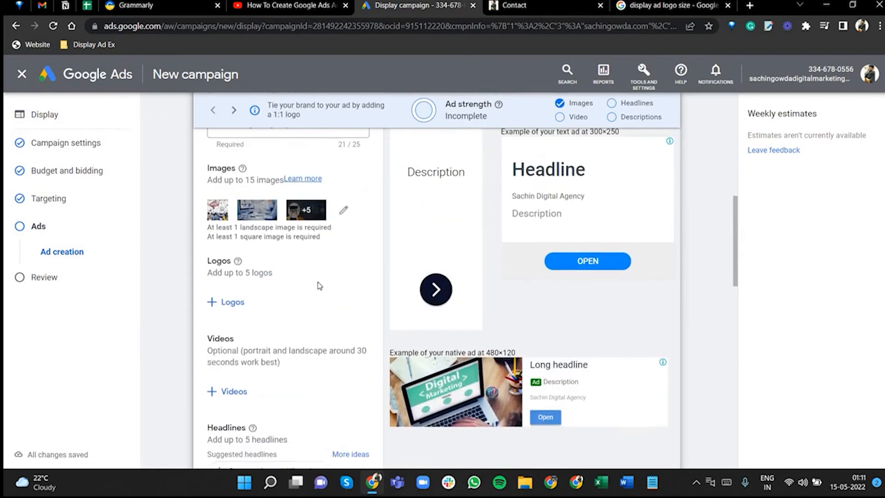
scroll(356, 289, "down", 10)
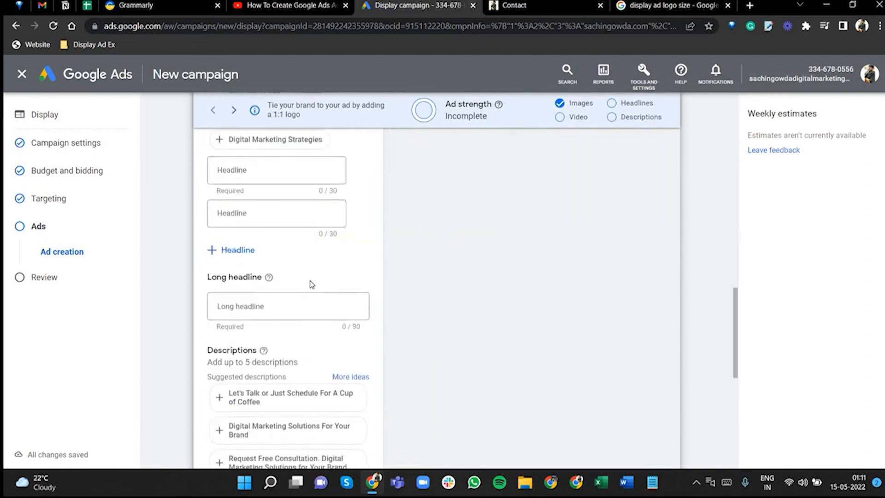
scroll(249, 267, "up", 7)
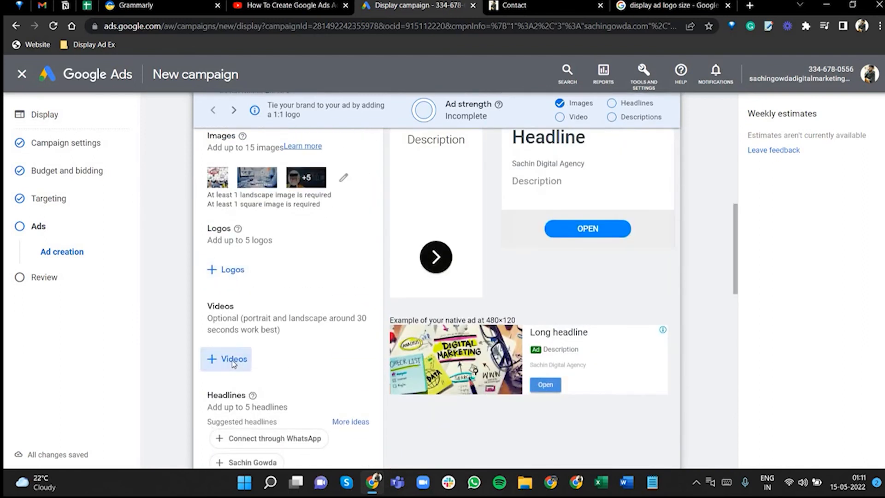
left_click(232, 359)
left_click(429, 161)
key("ctrl+v")
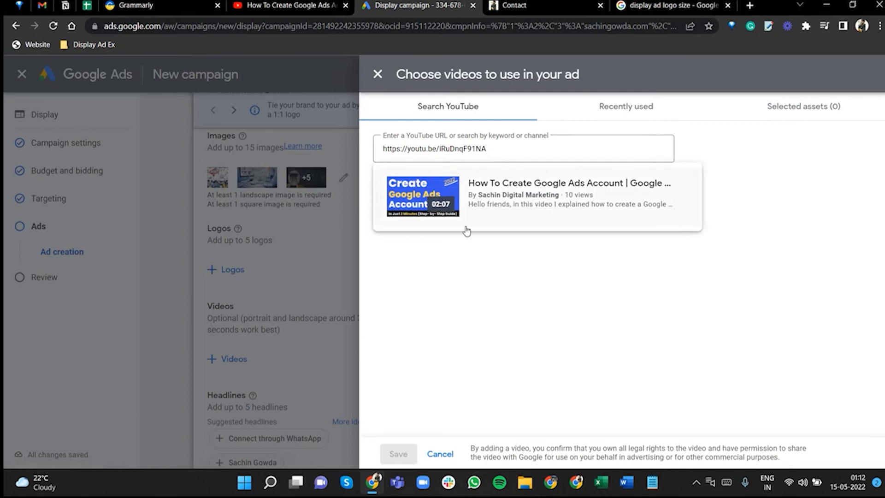
left_click(474, 199)
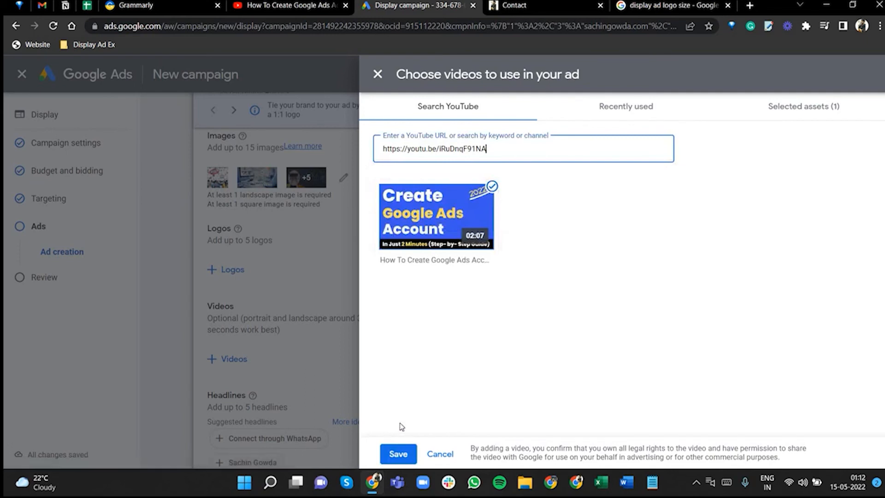
left_click(395, 454)
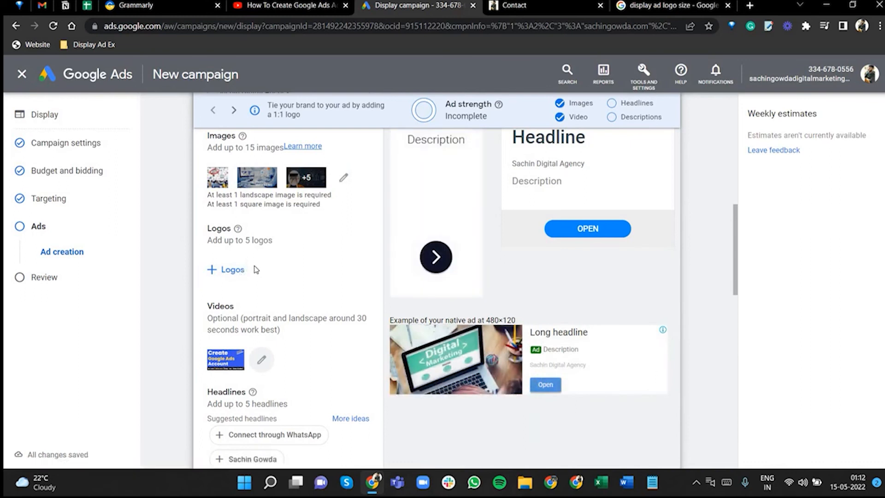
- Enter "#1 Digital Marketing Agency" as the ad's first headline
scroll(287, 283, "down", 5)
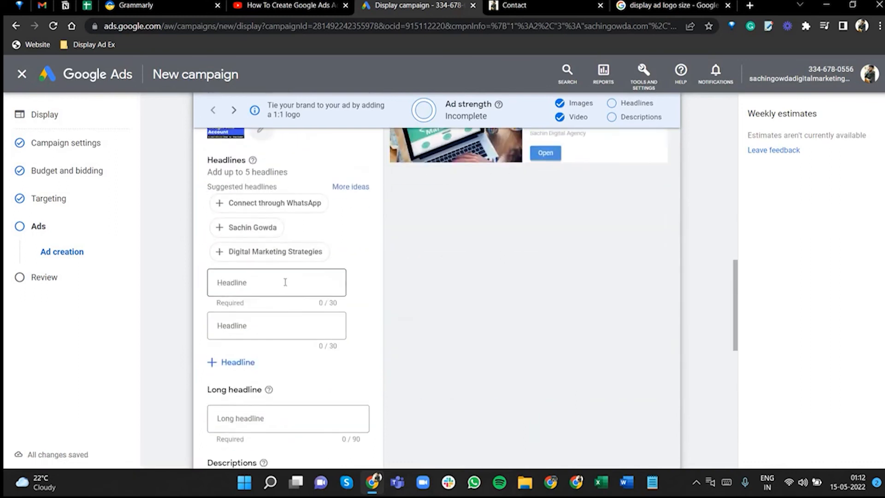
left_click(246, 284)
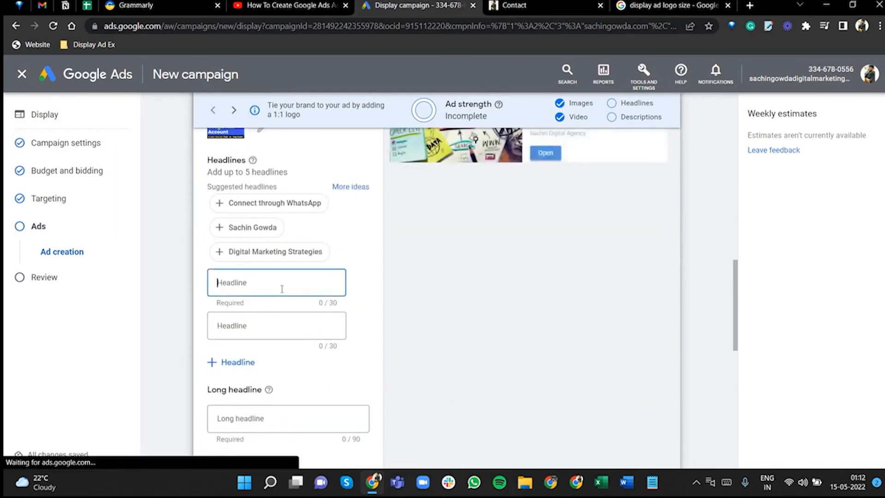
type("Digi")
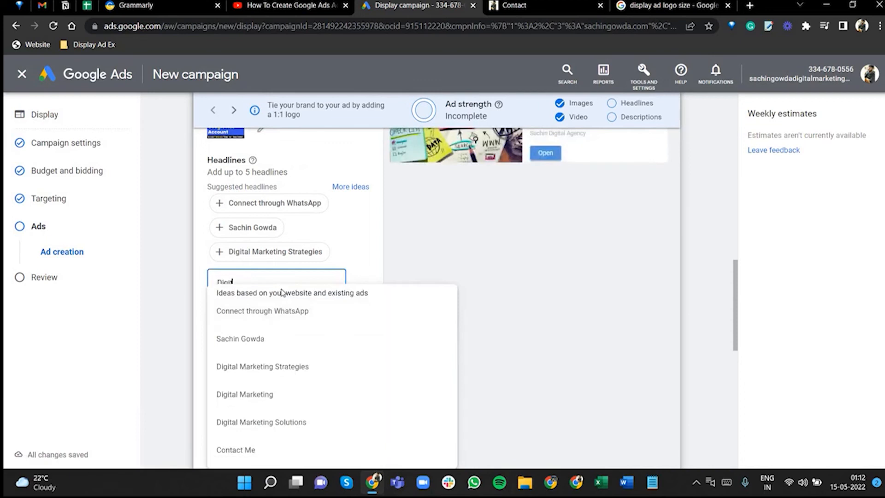
type("ta")
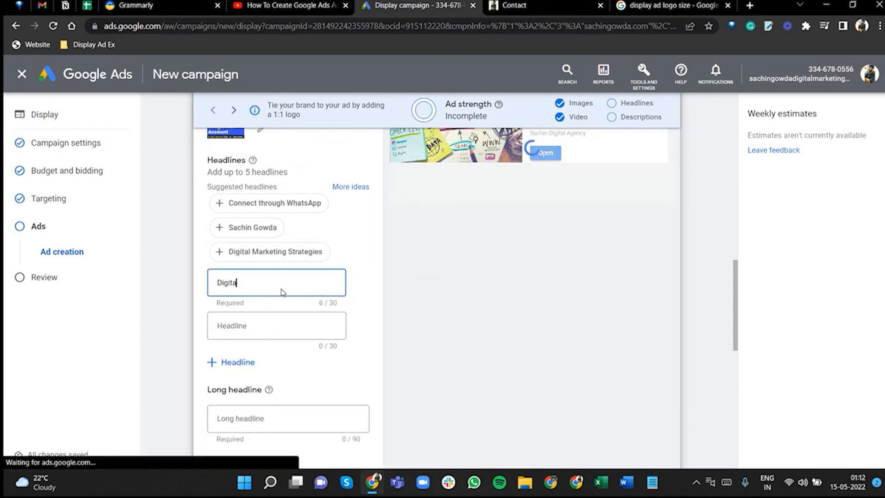
type("l Market")
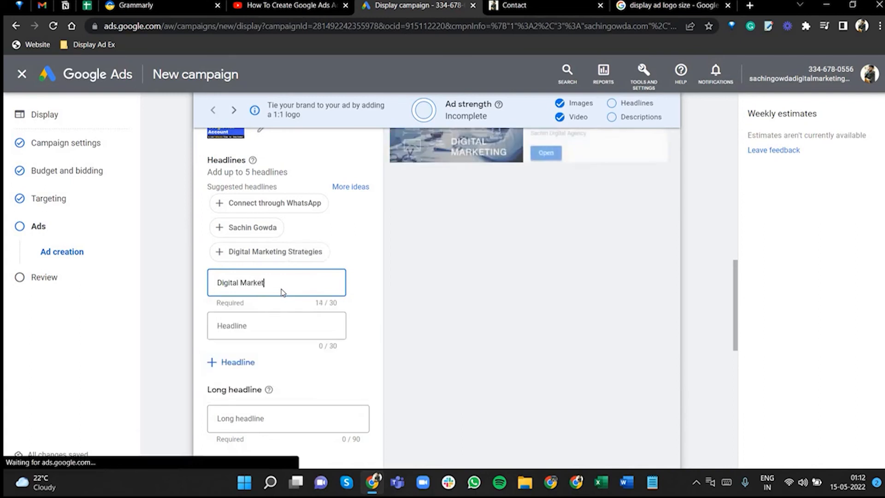
type("ing ")
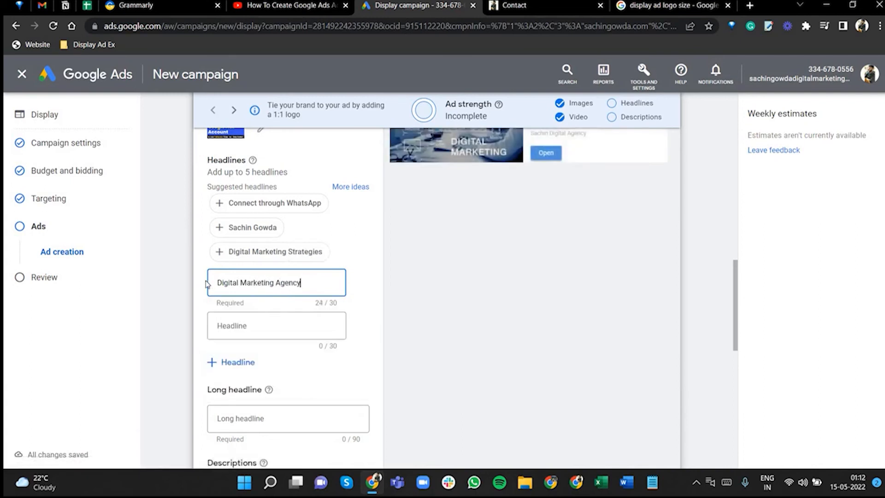
type("Agency")
left_click(220, 282)
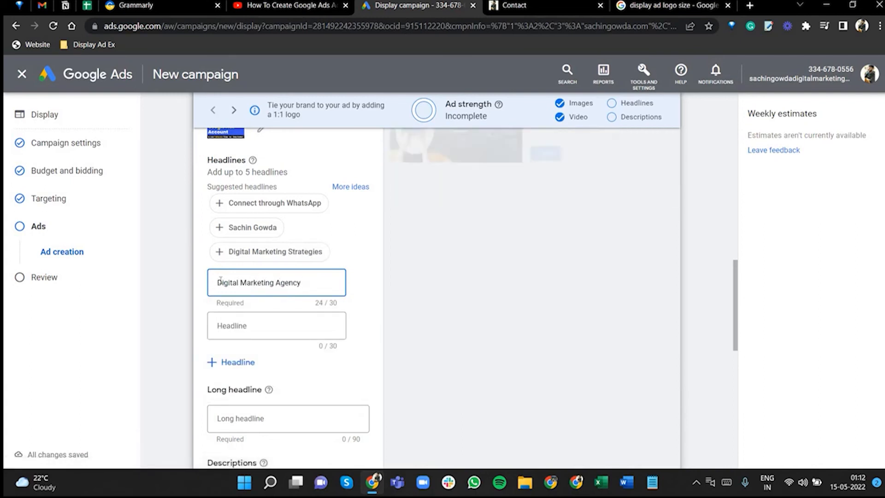
type("#1")
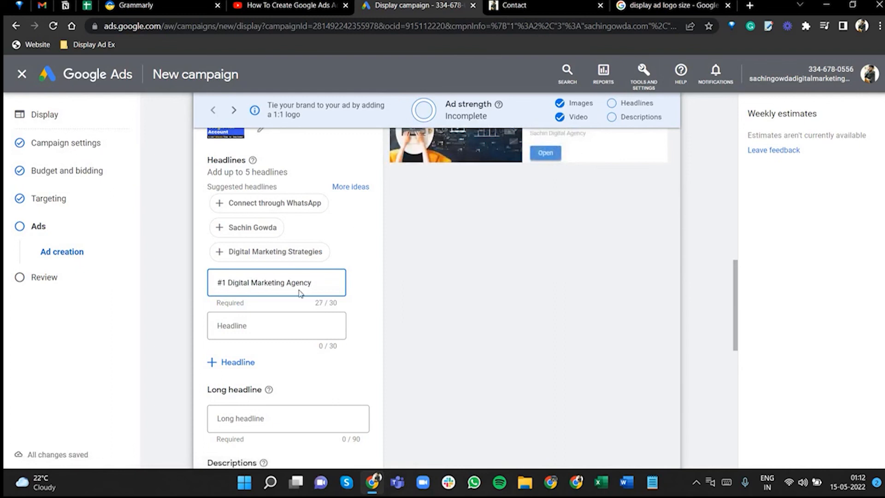
- Draft the second headline as "SEO Services - Take your website to"
left_click(232, 325)
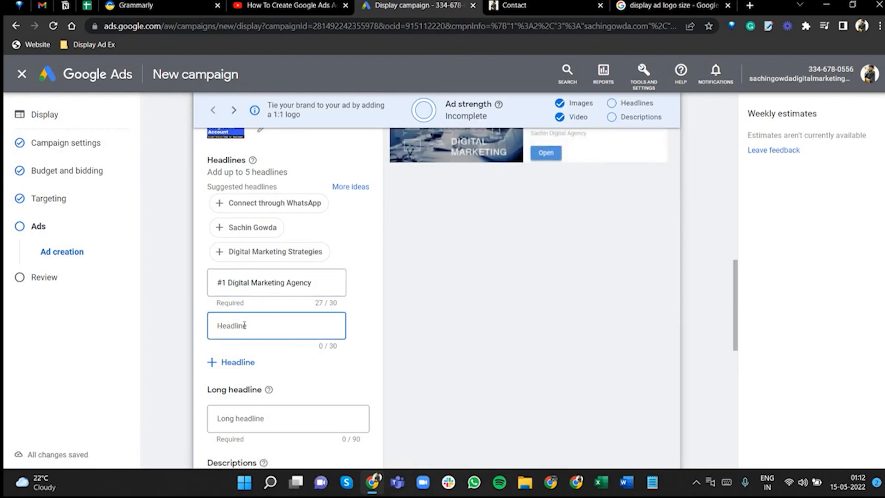
type("Get yo")
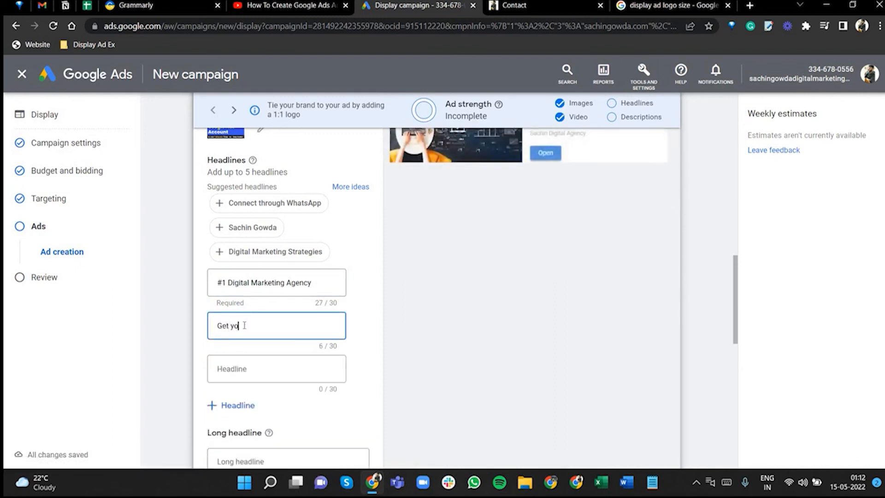
key("ctrl+a")
type("S")
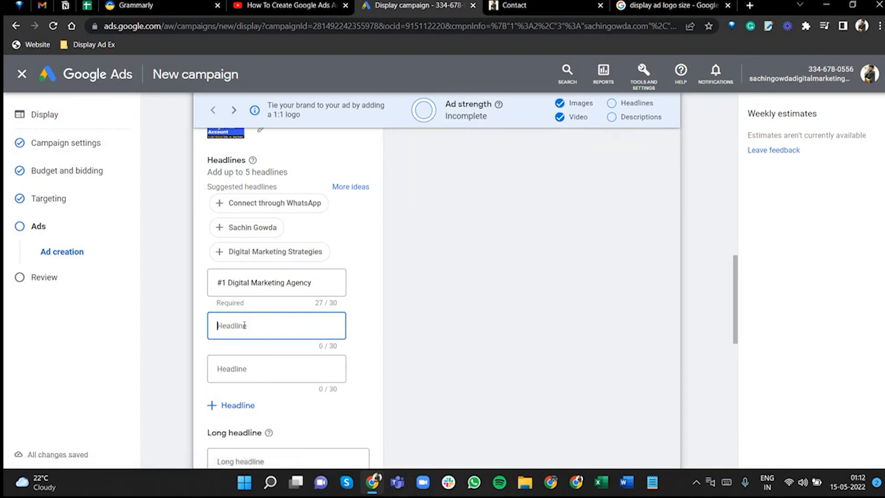
type("EO S")
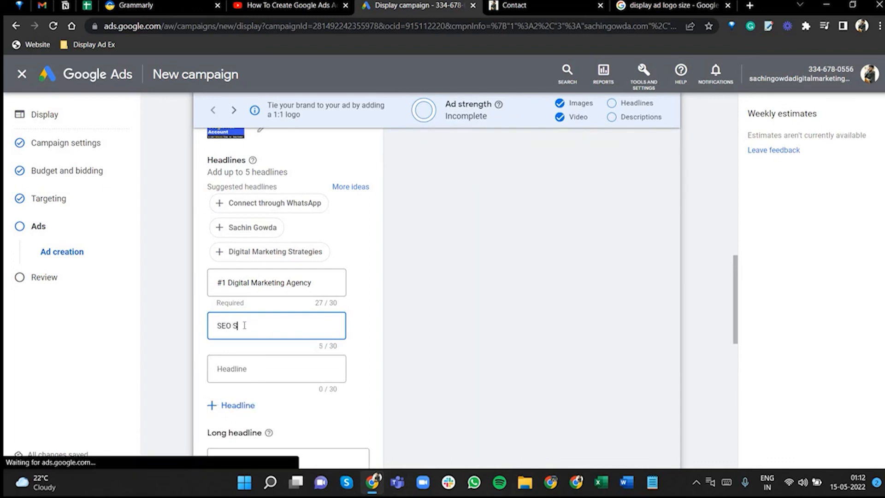
type("ervic")
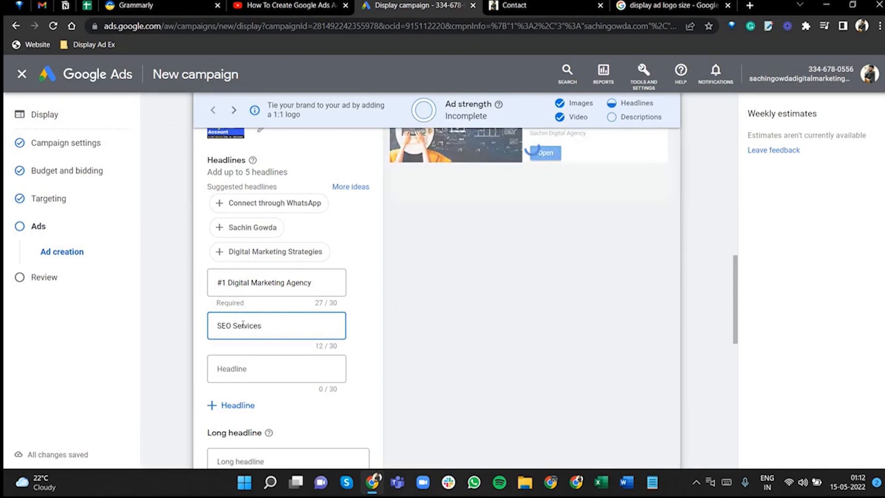
type("es -")
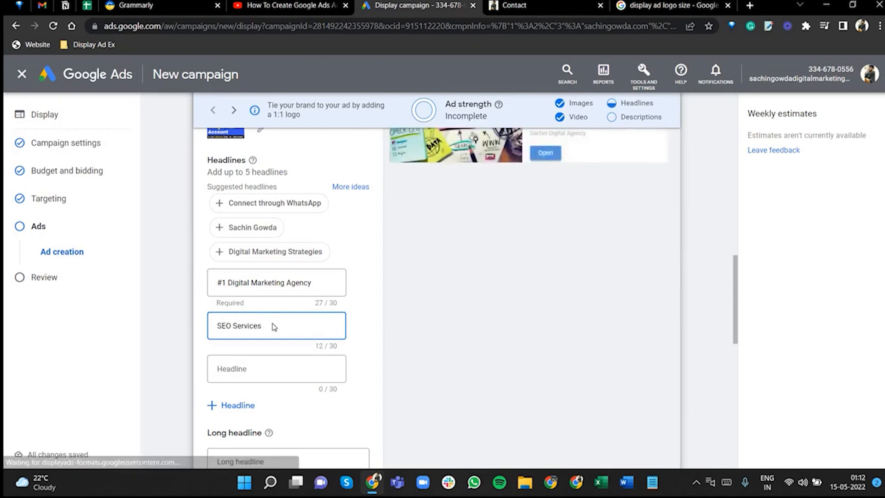
type(" Get")
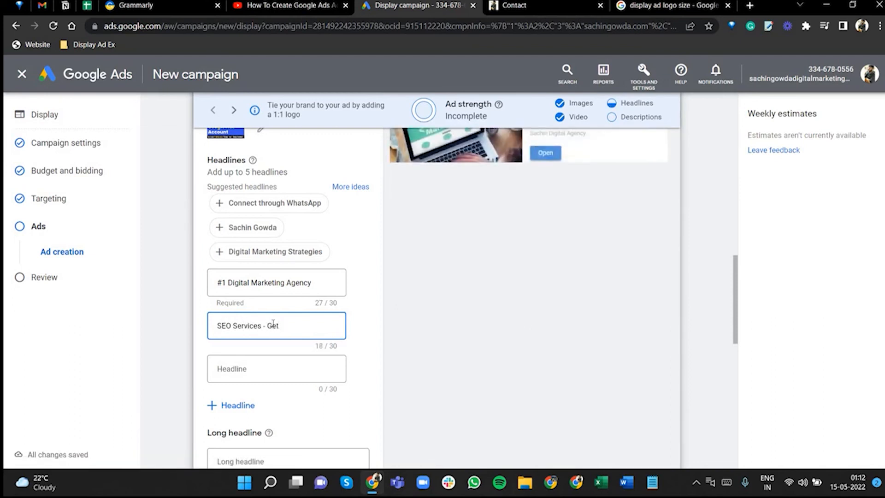
key("BackSpace")
key("BackSpace")
key("BackSpace")
key("BackSpace")
type("Take y")
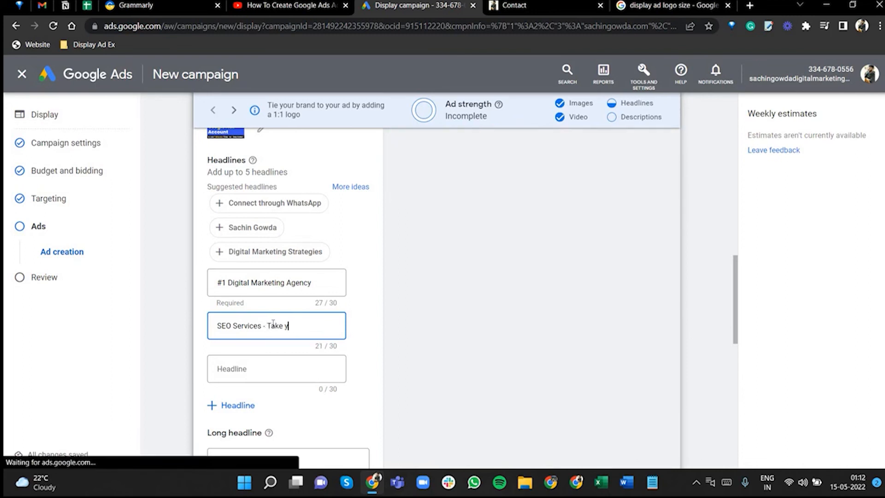
type("pour")
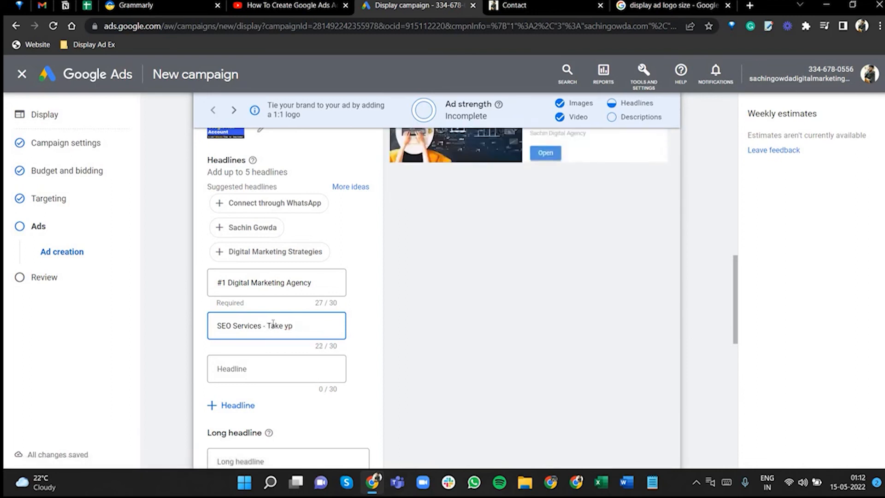
key("BackSpace")
type("our website to")
- Cut the second headline back and reword it as "SEO & SEM Services"
key("BackSpace")
key("BackSpace")
key("BackSpace")
key("BackSpace")
key("BackSpace")
key("BackSpace")
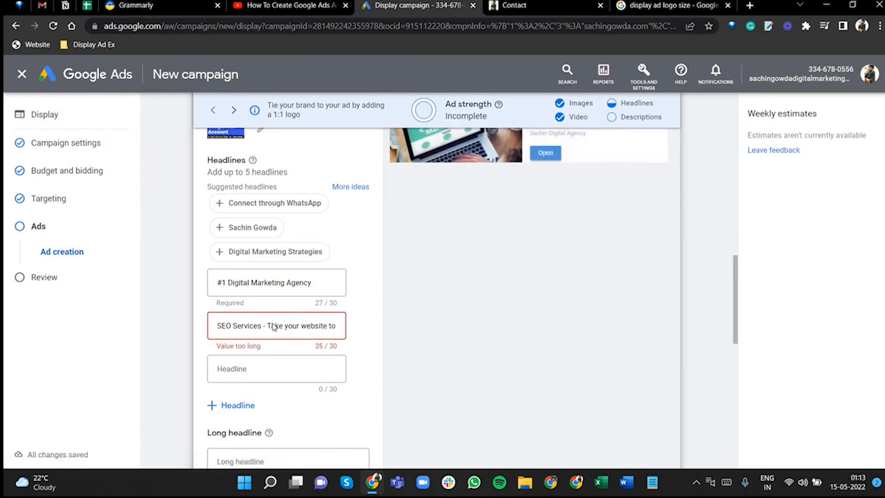
key("BackSpace")
key("BackSpace")
key("BackSpace")
key("BackSpace")
key("BackSpace")
key("BackSpace")
key("BackSpace")
key("BackSpace")
key("BackSpace")
key("BackSpace")
key("BackSpace")
key("BackSpace")
key("BackSpace")
key("BackSpace")
key("BackSpace")
key("BackSpace")
key("BackSpace")
key("BackSpace")
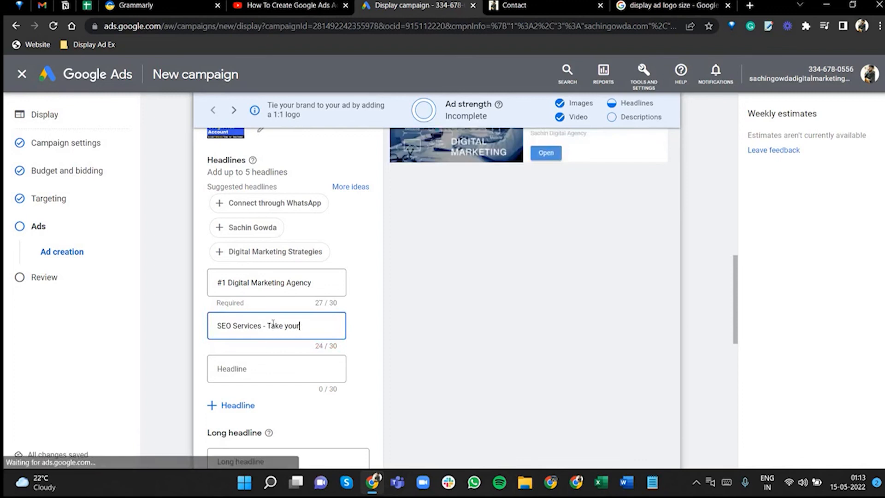
key("BackSpace")
key("BackSpace")
key("BackSpace")
key("BackSpace")
key("BackSpace")
key("BackSpace")
key("BackSpace")
key("BackSpace")
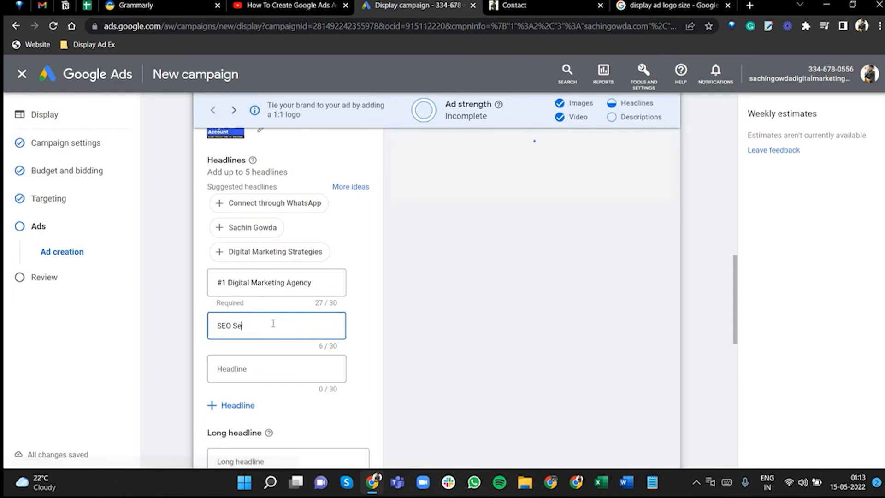
type("&")
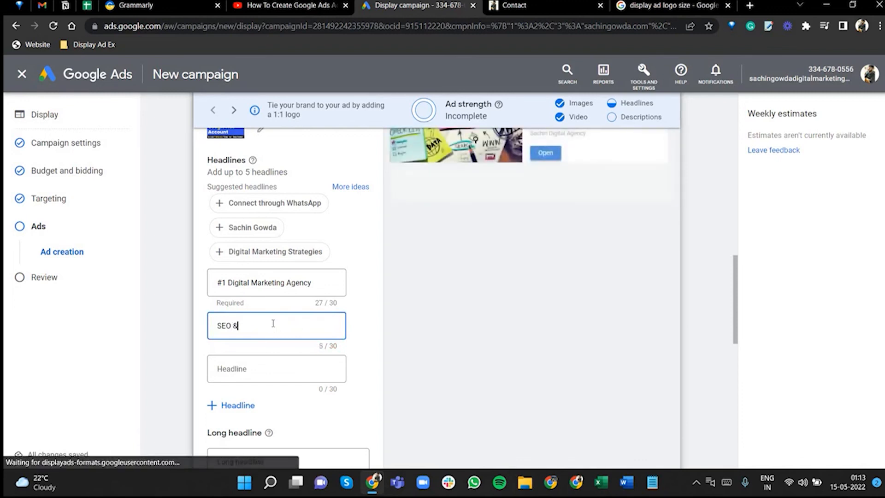
type(" SEM Ser")
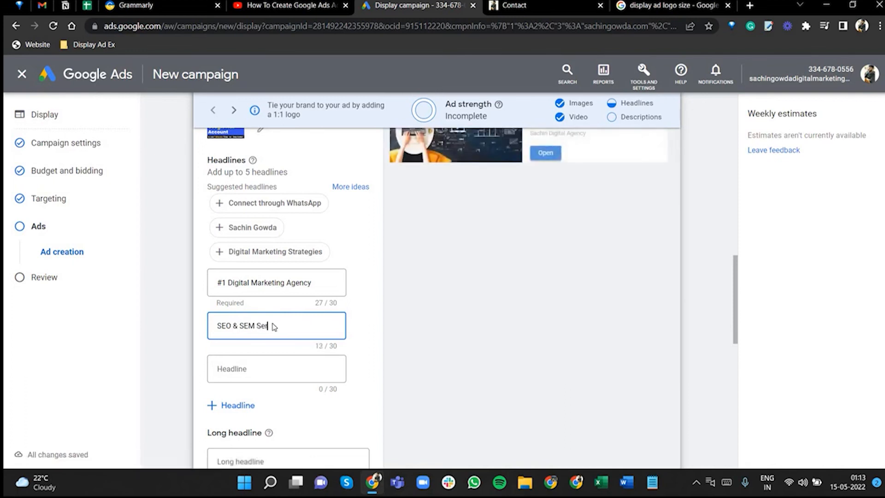
type("vices")
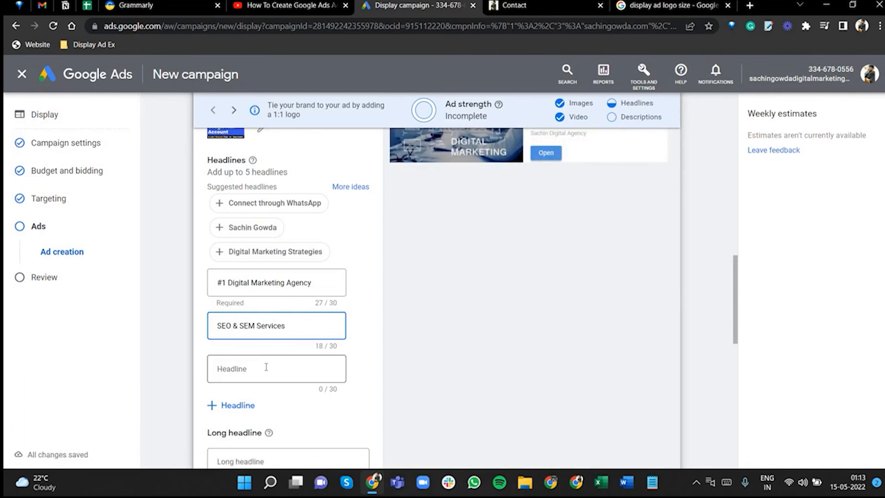
left_click(266, 366)
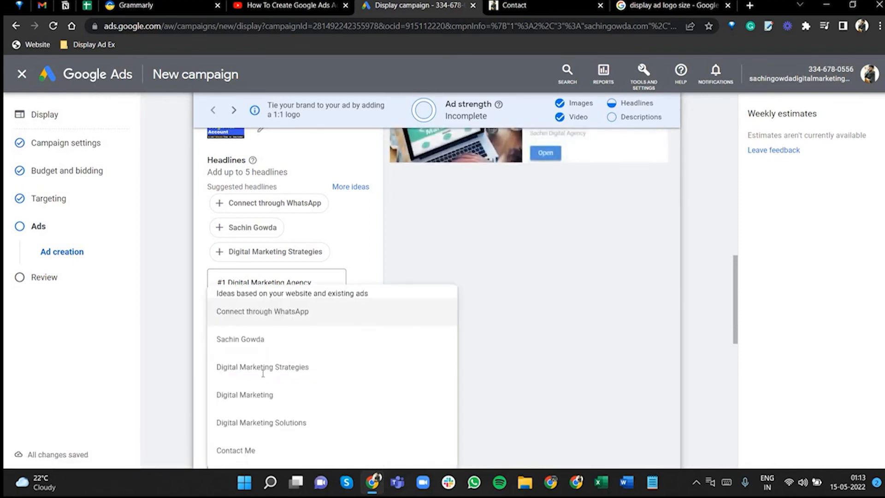
type("Best")
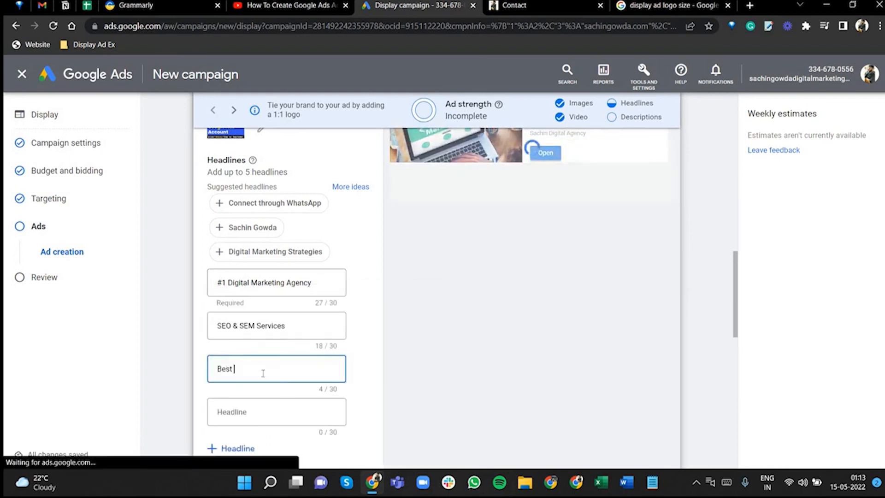
key("BackSpace")
key("BackSpace")
key("BackSpace")
key("BackSpace")
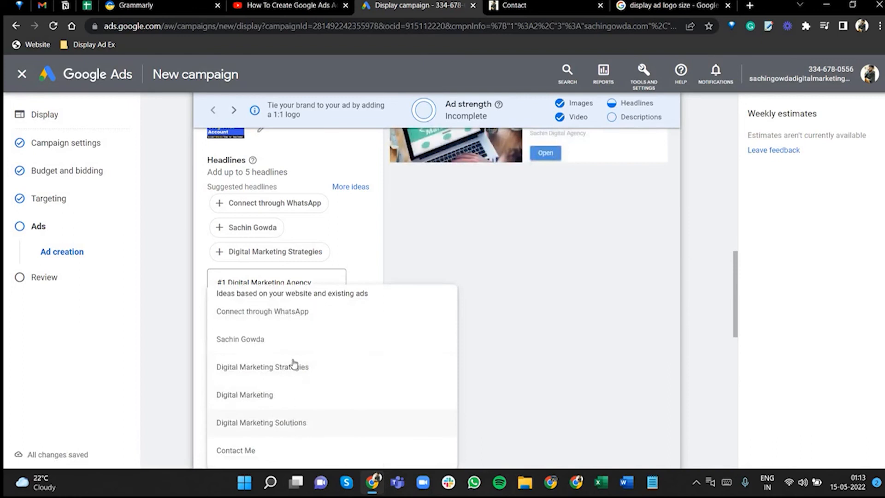
left_click(196, 321)
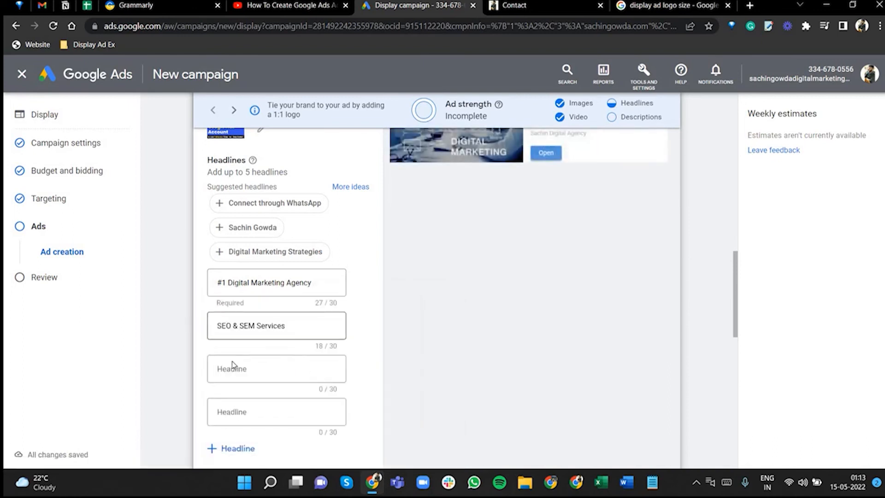
- Enter "DM Agency in Benagluru" as the third headline
left_click(235, 370)
type("D")
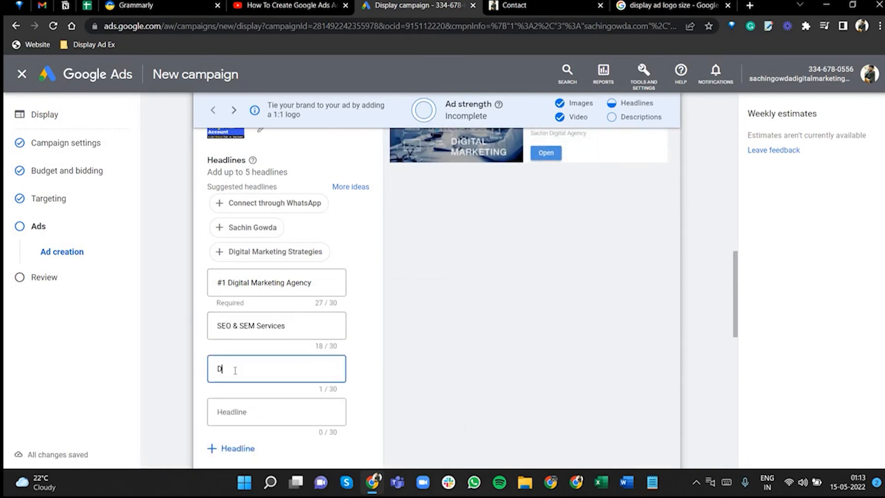
type("M")
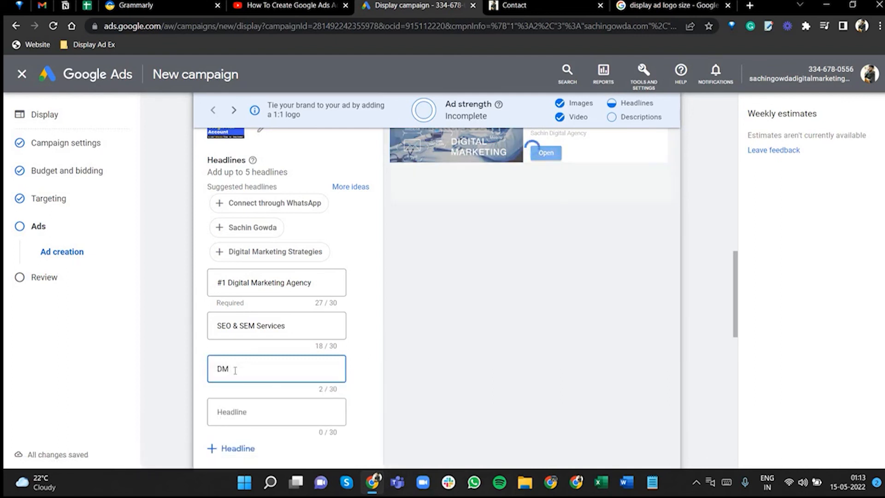
type(" Agency")
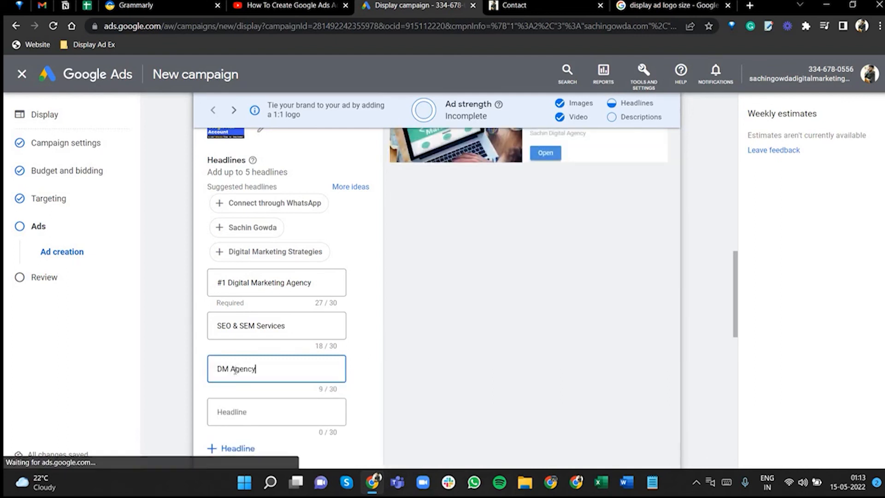
type(" in Benagluru")
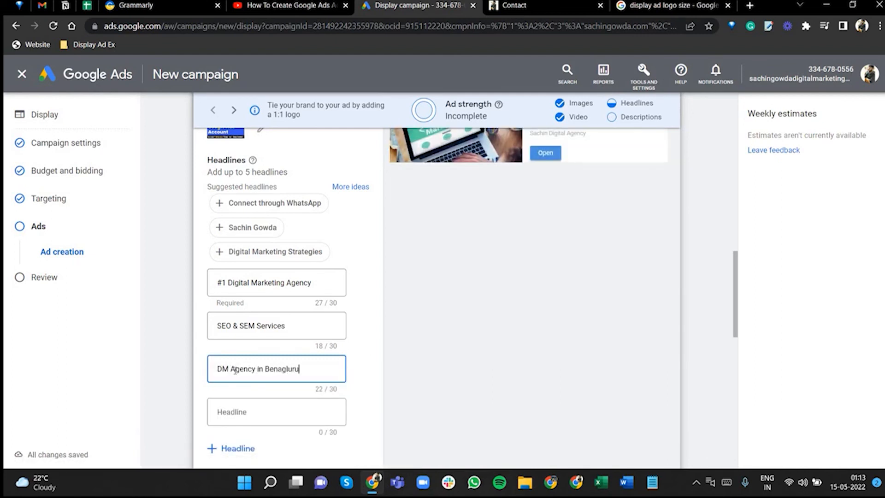
type(" -")
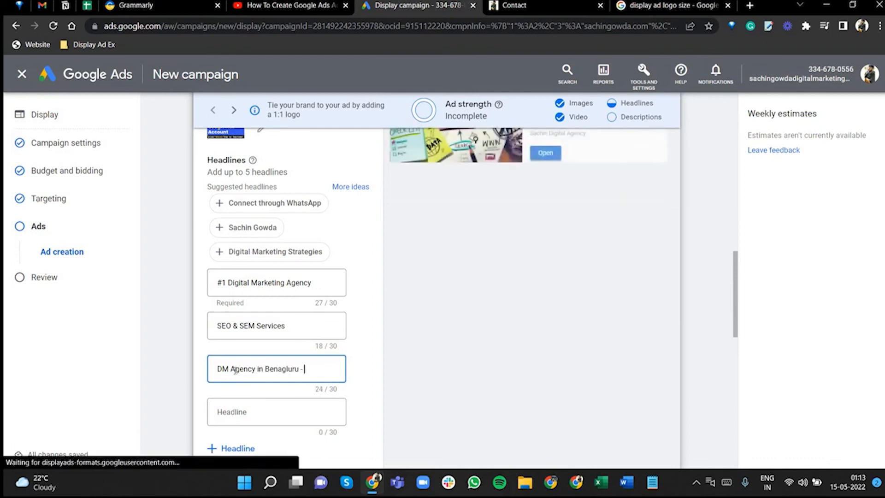
type(" Call")
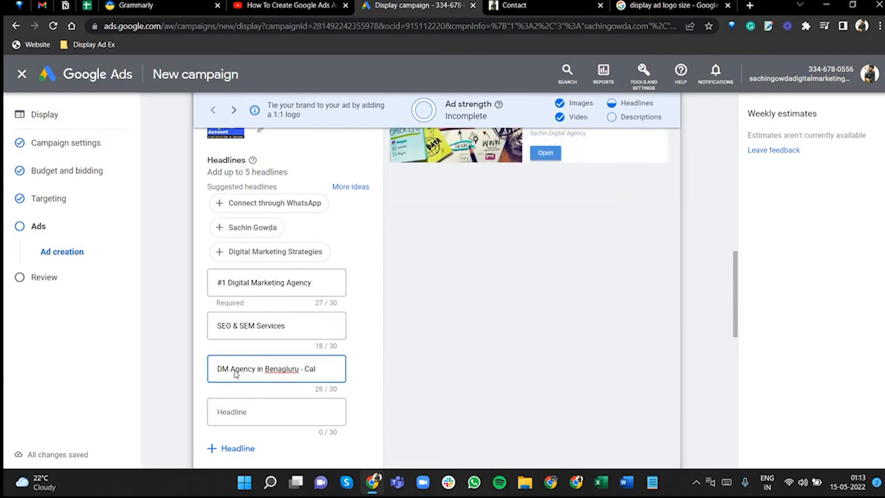
key("BackSpace")
key("BackSpace")
key("BackSpace")
key("BackSpace")
key("BackSpace")
key("BackSpace")
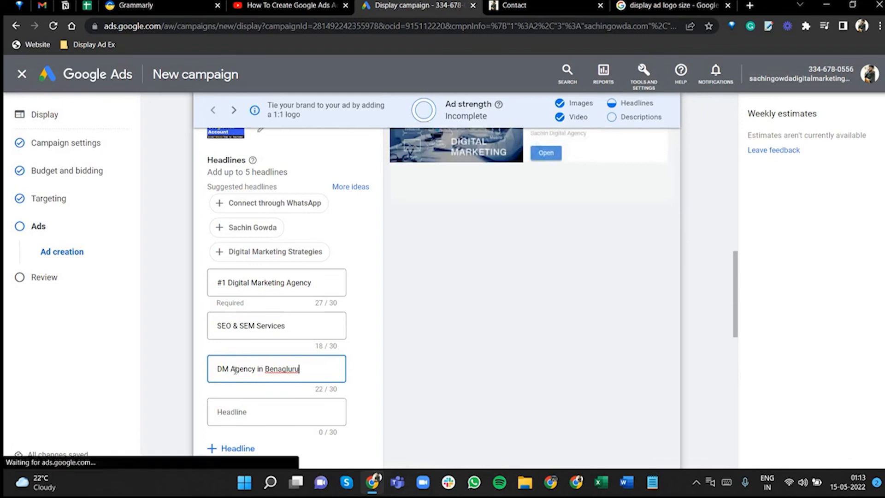
- Correct the spelling of the city in the third headline so it reads "DM Agency in Bengaluru"
key("BackSpace")
key("BackSpace")
key("BackSpace")
key("BackSpace")
key("BackSpace")
key("BackSpace")
type("g")
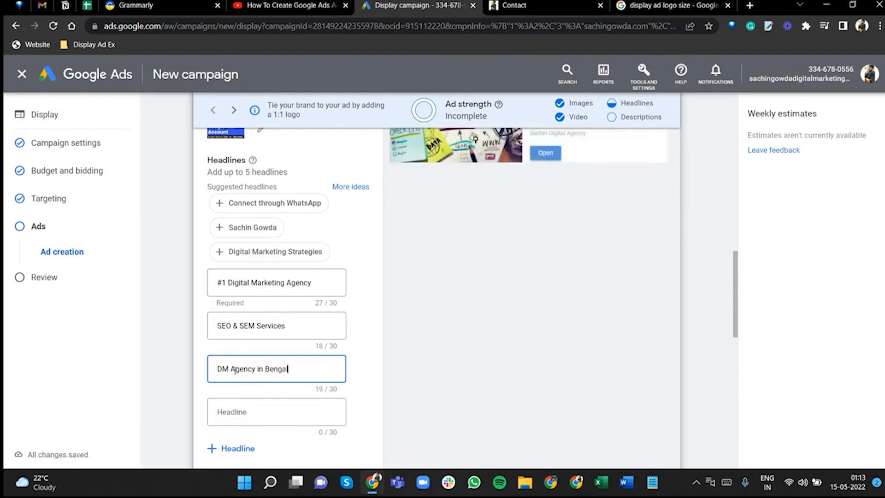
type("aluru")
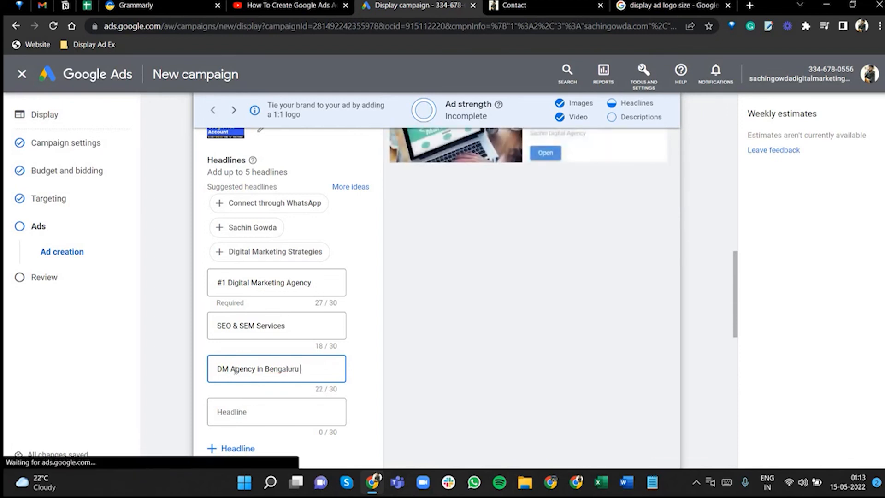
type(" |")
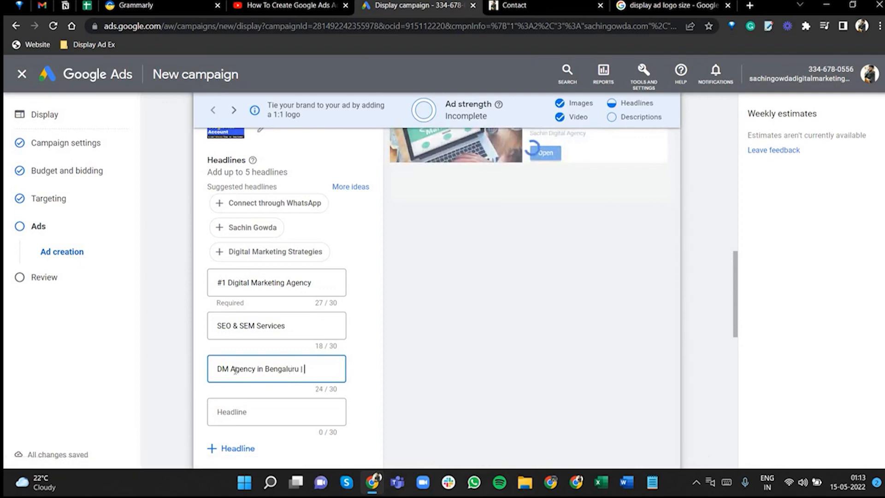
type(" Call")
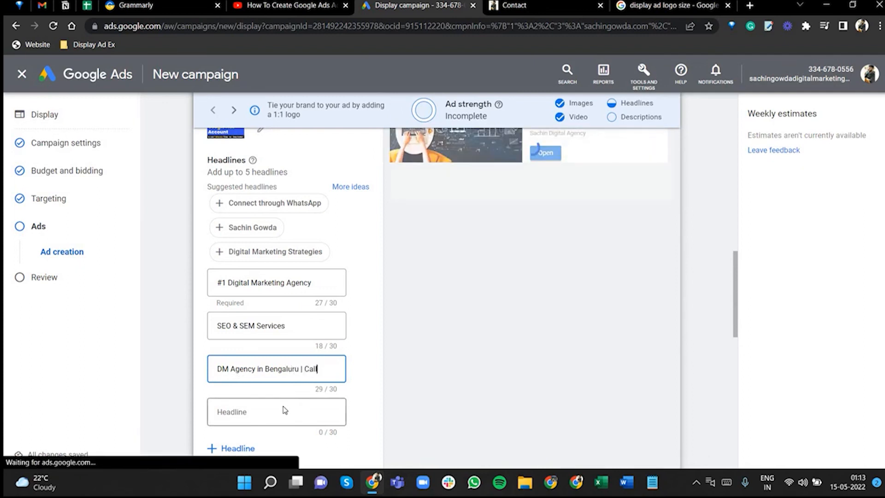
left_click(297, 401)
left_click_drag(303, 369, 358, 371)
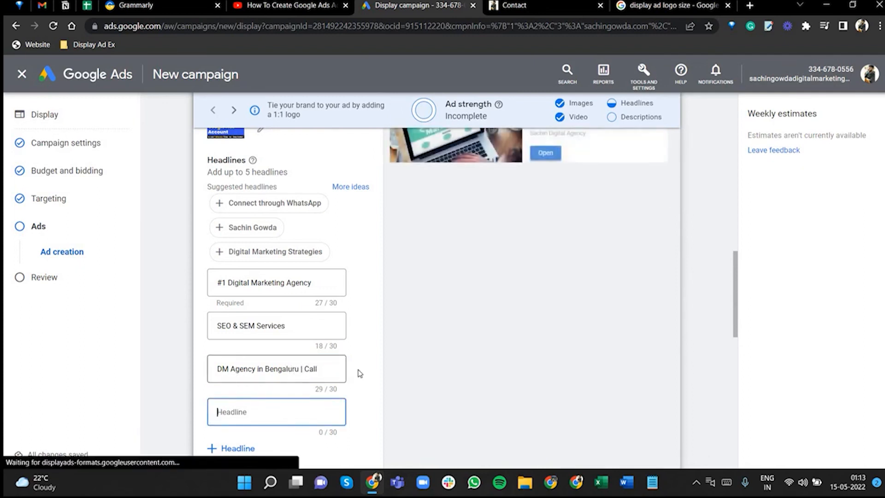
key("BackSpace")
key("BackSpace")
key("BackSpace")
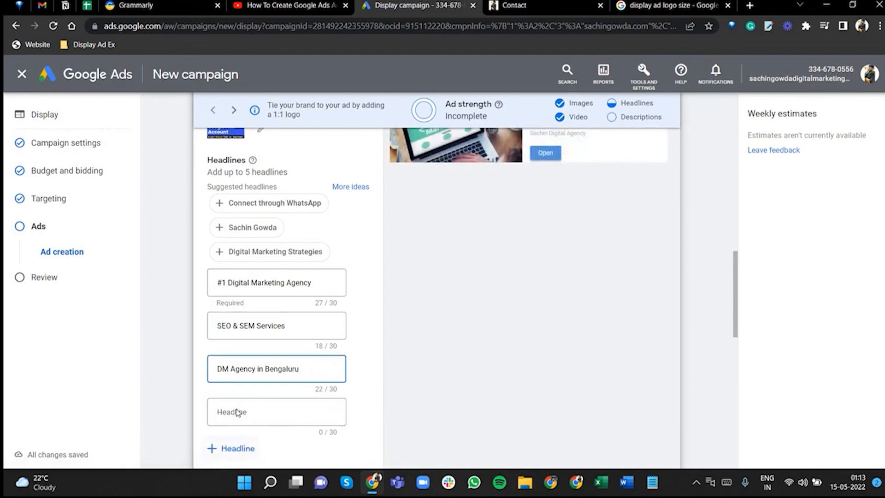
- Try "Call Now" as the fourth headline and replace it with "Request A Free Demo"
left_click(236, 411)
type("Call No")
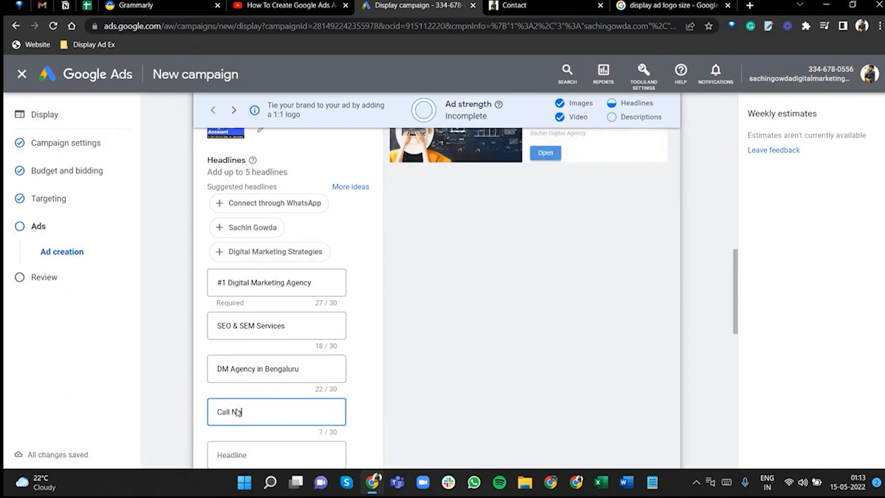
type("w")
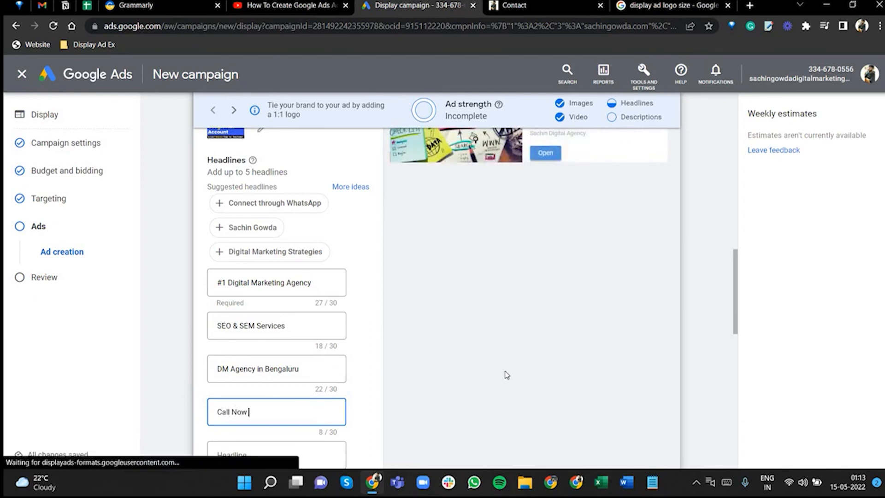
left_click_drag(251, 411, 188, 413)
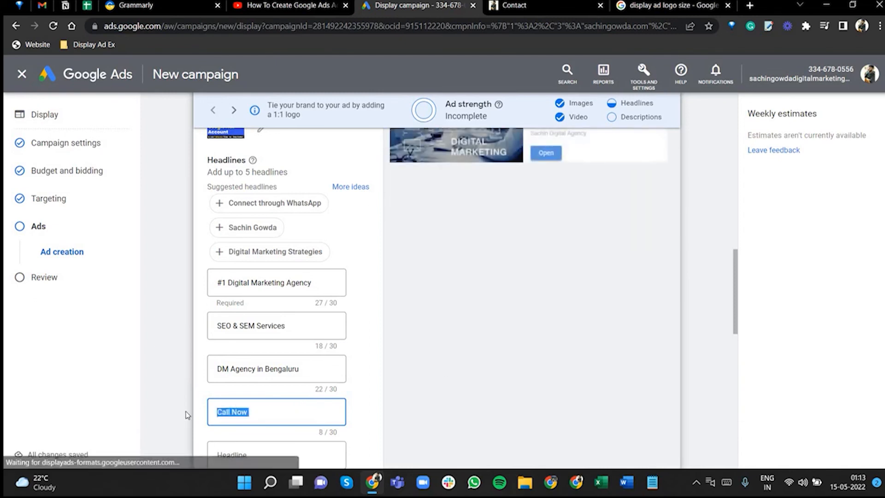
key("BackSpace")
type("Req")
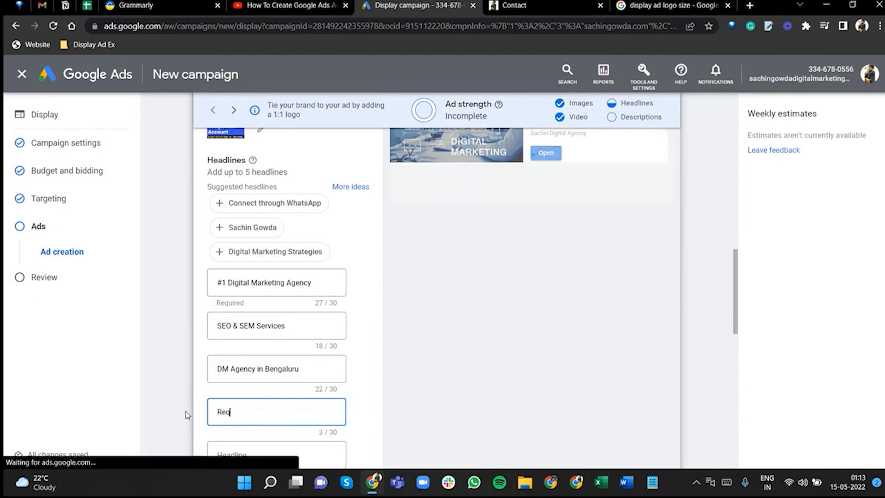
type("uest")
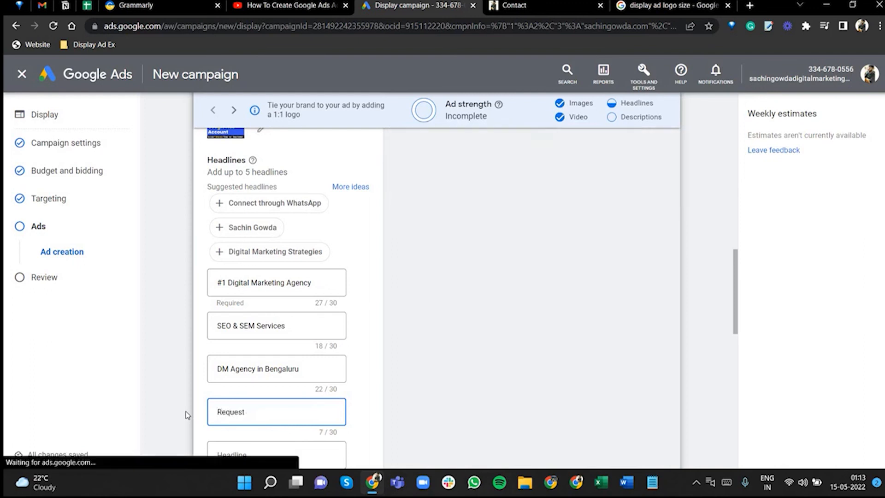
type(" A Free ")
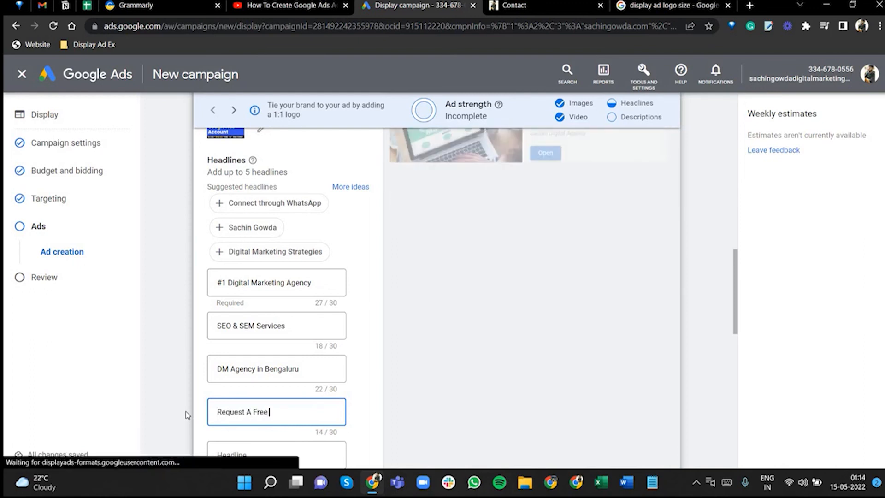
type("Demo")
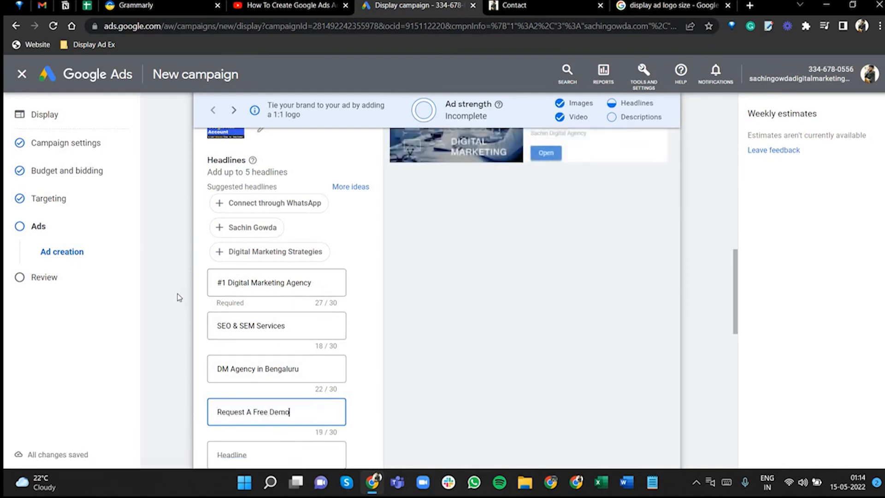
left_click(303, 313)
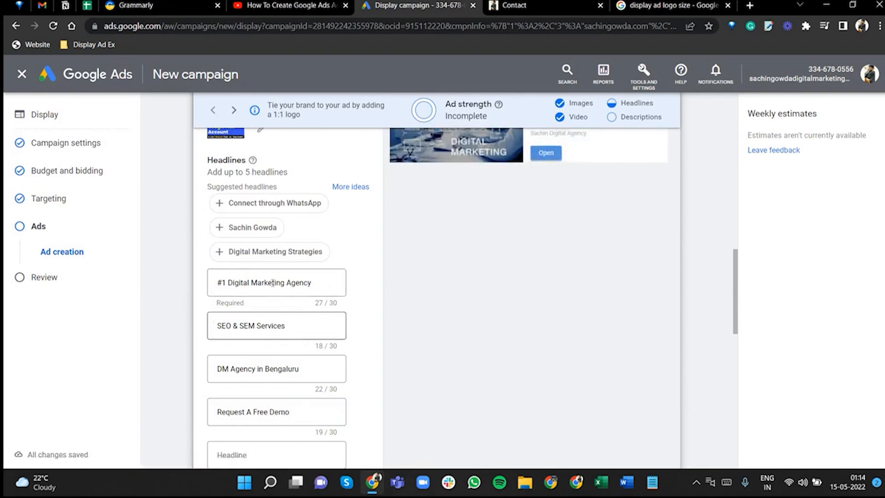
- Enter the long headline as the consultant's name followed by "- #1 Digital Marketing Consultant in Bengaluru | Book you Call today"
scroll(277, 314, "down", 5)
scroll(261, 258, "down", 1)
left_click(243, 237)
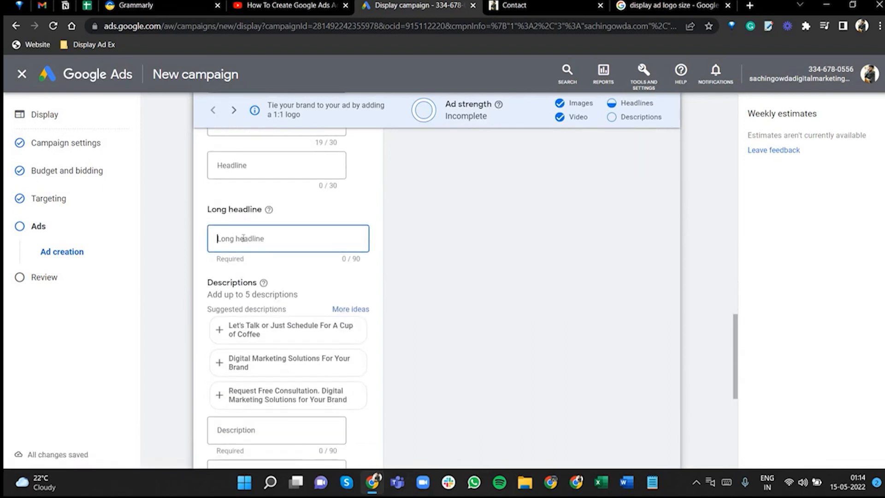
type("Sac")
key("BackSpace")
key("BackSpace")
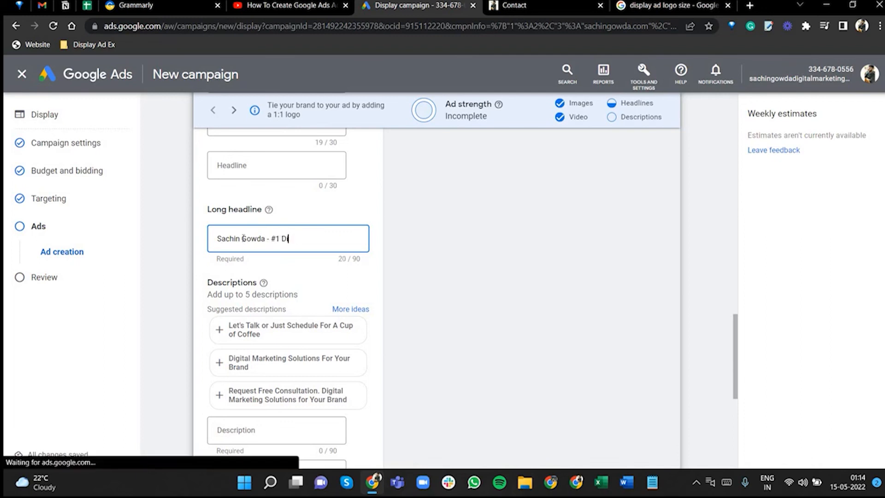
type("gital M")
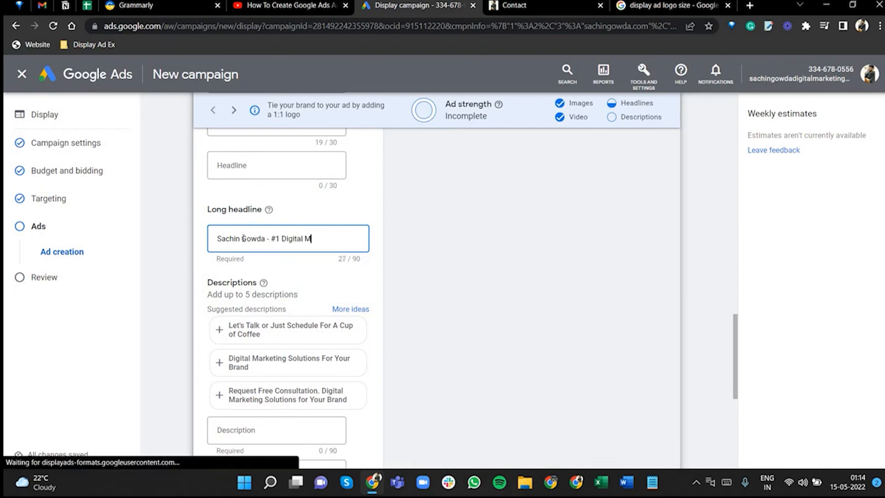
type("arketing Co")
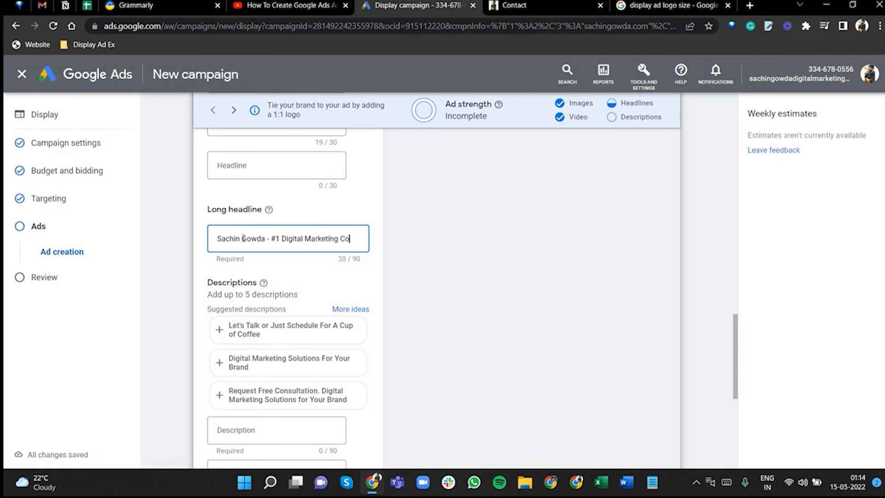
type("nsultant in Benga")
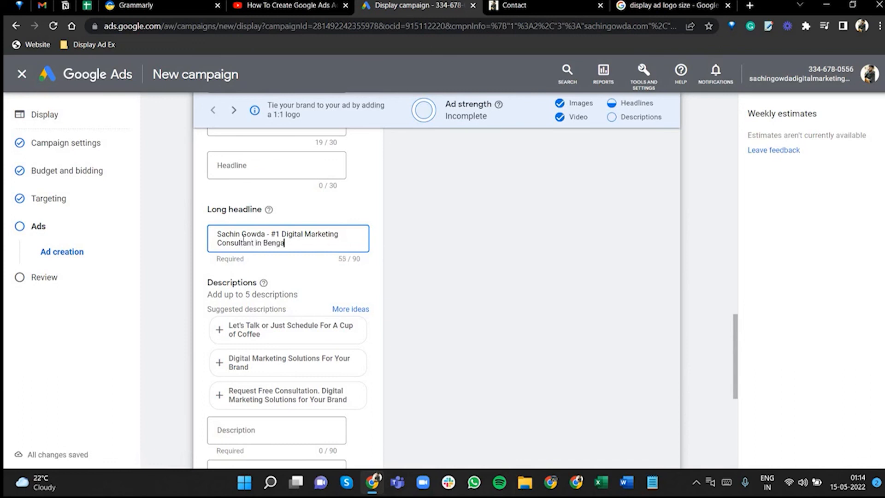
type("luru | Book you Call today")
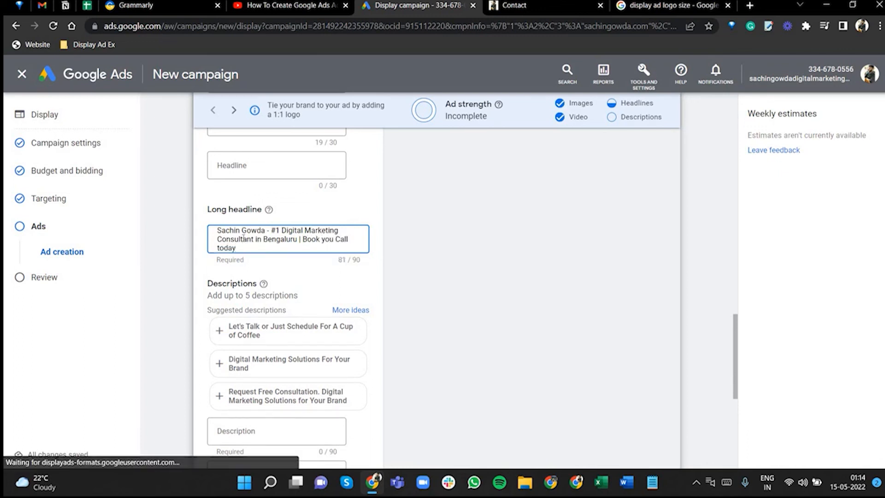
- Change the last word of the long headline to "Today!"
key("BackSpace")
key("BackSpace")
key("BackSpace")
key("BackSpace")
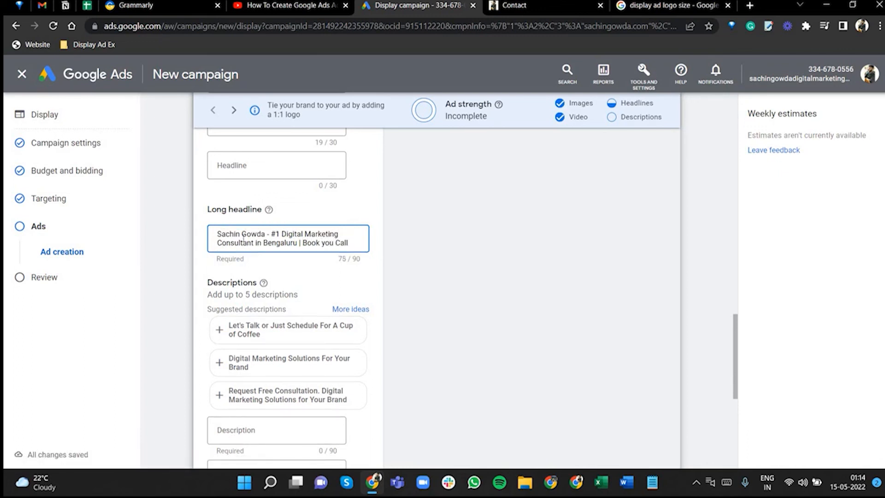
type("Today!")
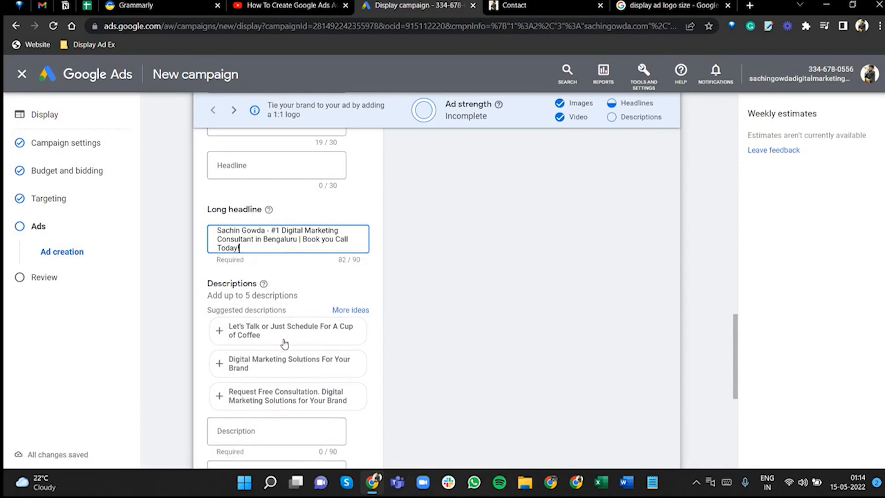
- Annotate the short headlines with "5" and the long headline with "90" in red pen, and close the annotation tool
scroll(363, 278, "up", 5)
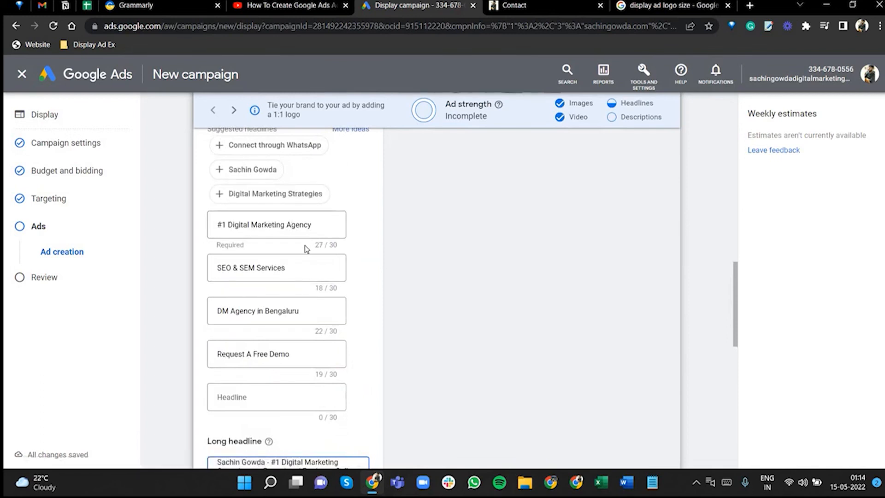
scroll(309, 231, "down", 1)
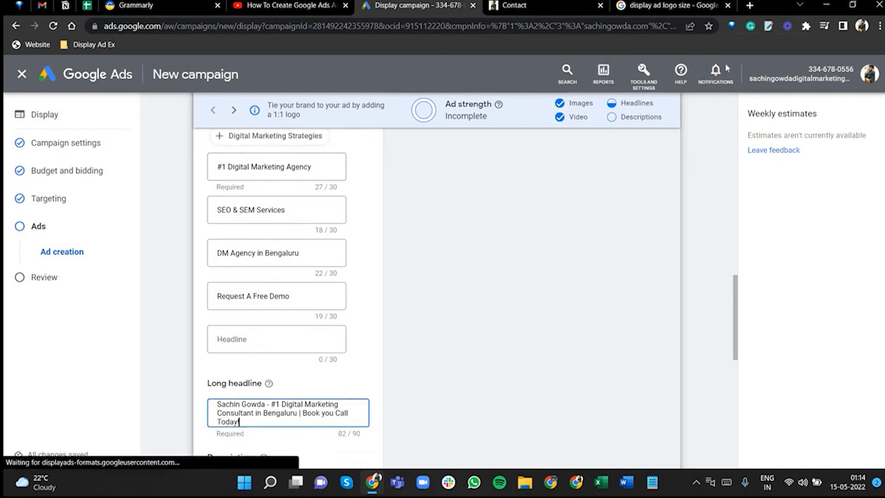
mouse_move(402, 178)
left_mouse_down()
mouse_move(393, 211)
mouse_move(425, 173)
mouse_move(401, 217)
left_mouse_up()
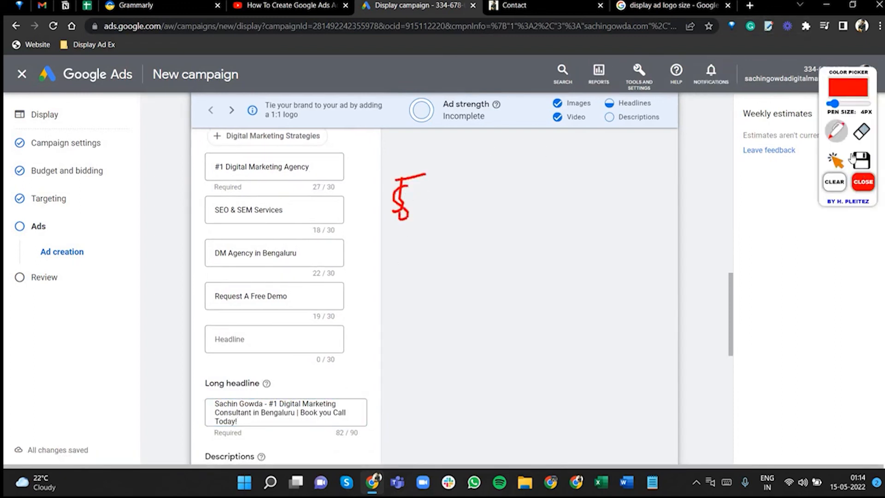
left_click(834, 181)
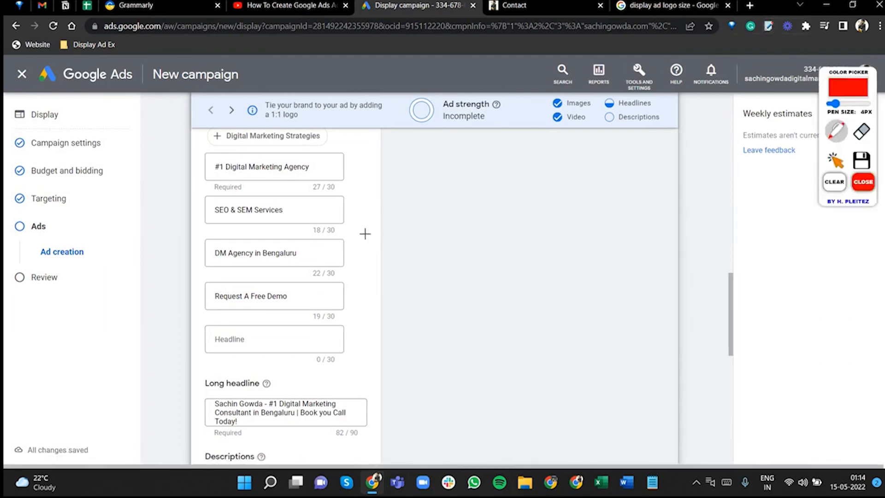
mouse_move(382, 209)
left_mouse_down()
mouse_move(368, 243)
mouse_move(414, 202)
left_mouse_up()
mouse_move(351, 411)
left_mouse_down()
mouse_move(424, 403)
mouse_move(447, 415)
mouse_move(466, 385)
mouse_move(453, 382)
mouse_move(455, 413)
left_mouse_up()
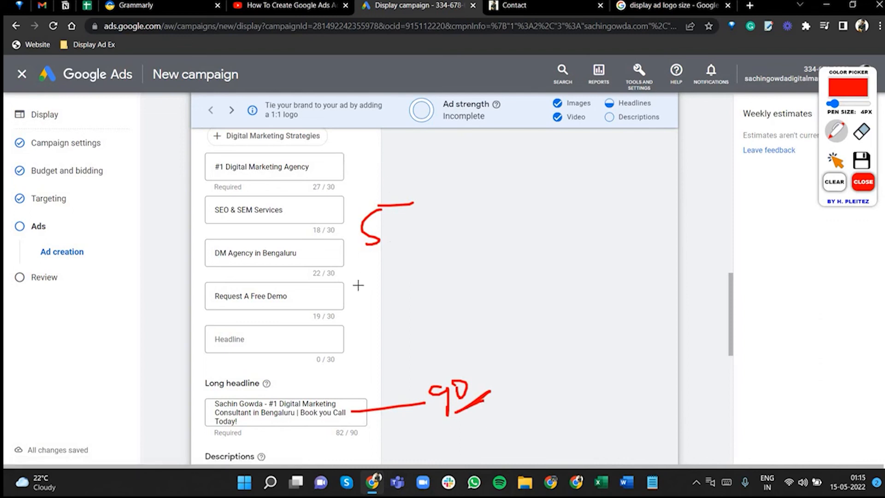
mouse_move(363, 276)
left_mouse_down()
mouse_move(397, 279)
mouse_move(402, 258)
left_mouse_up()
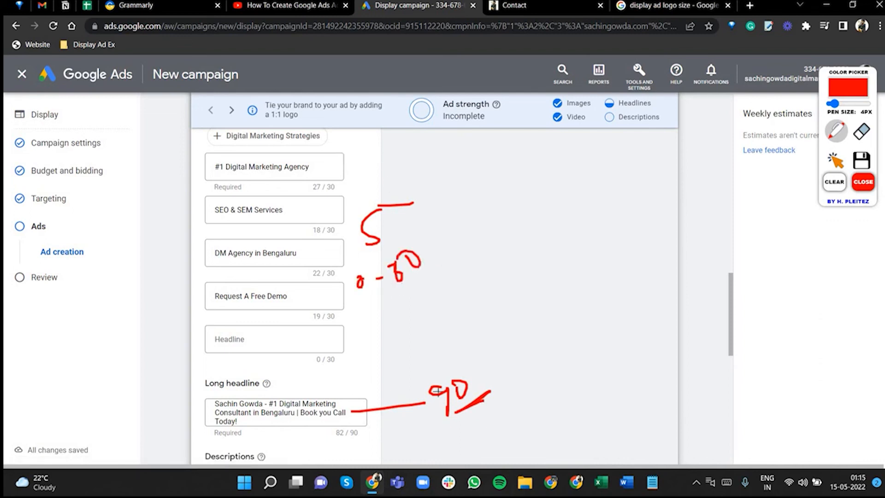
left_click_drag(381, 297, 440, 272)
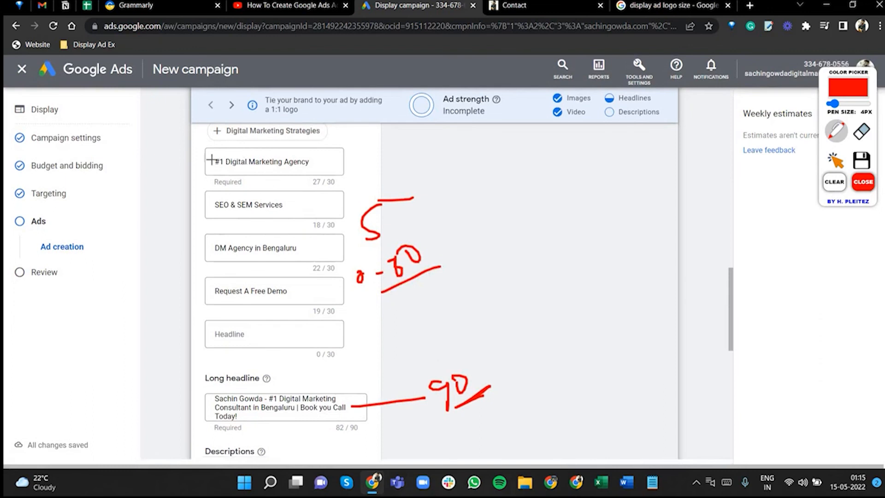
left_click(863, 183)
- Add the suggested text "Request Free Consultation. Digital Marketing Solutions for Your Brand" as the first description
scroll(290, 258, "down", 7)
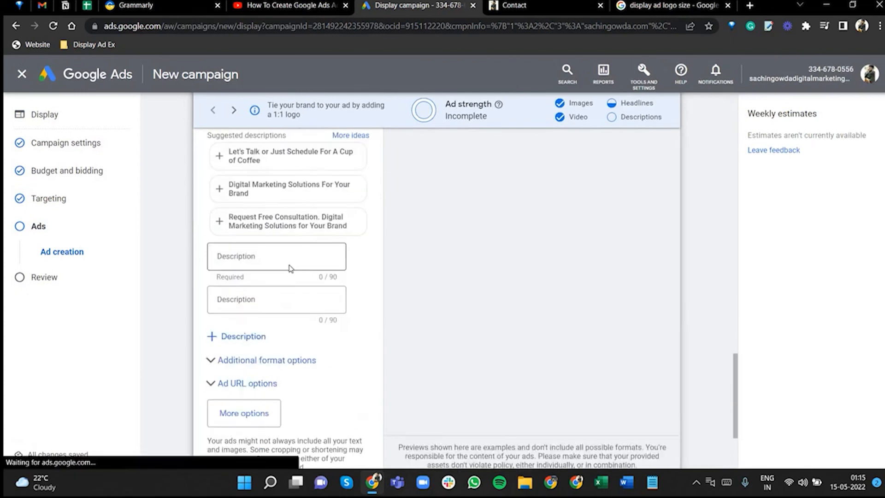
scroll(318, 280, "up", 2)
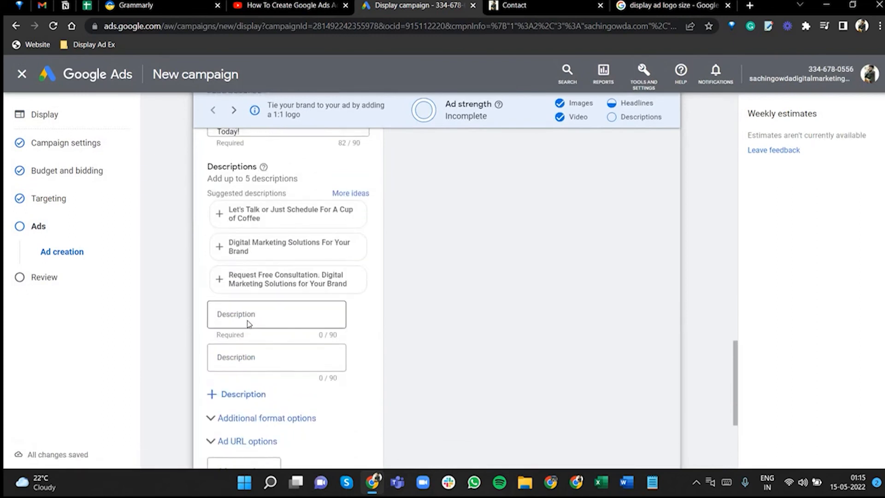
left_click(249, 323)
left_click(274, 283)
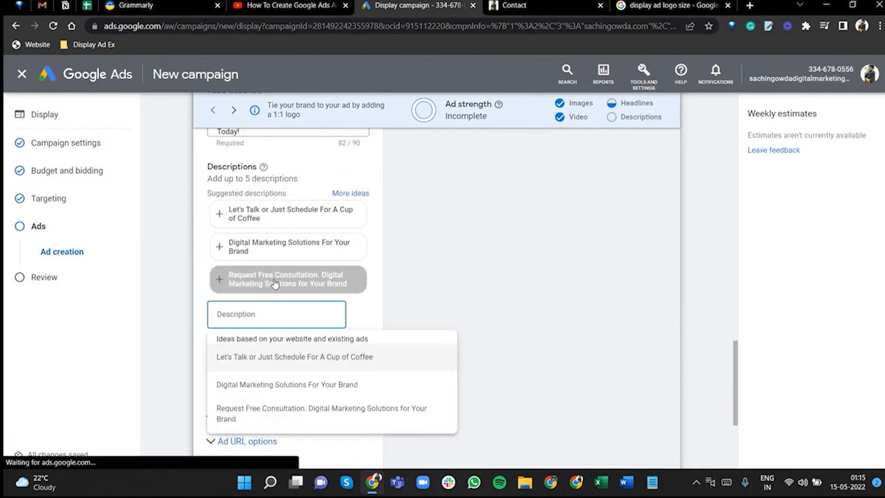
- Add the suggested text "Digital Marketing Solutions For Your Brand" as the second description
left_click(244, 325)
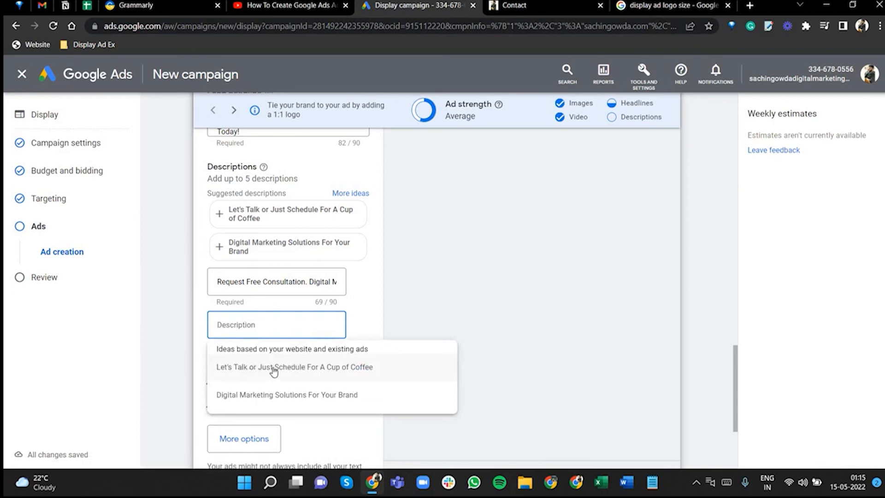
left_click(252, 394)
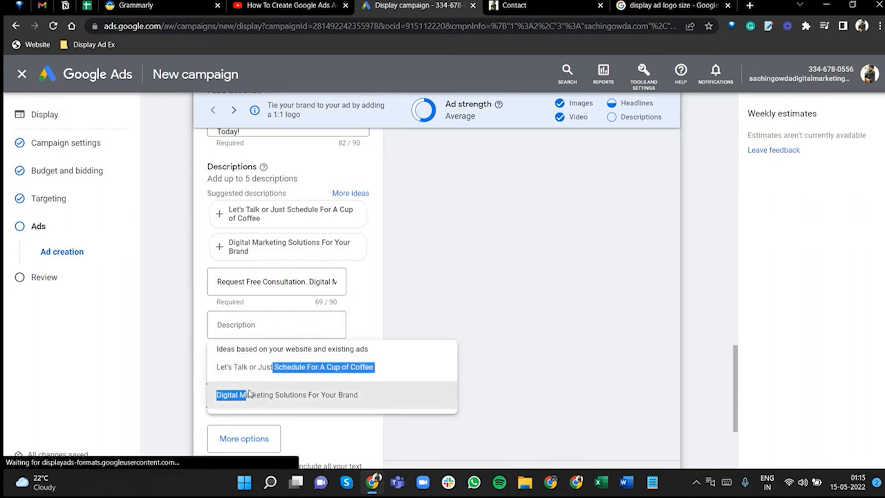
left_click(254, 372)
left_click(268, 328)
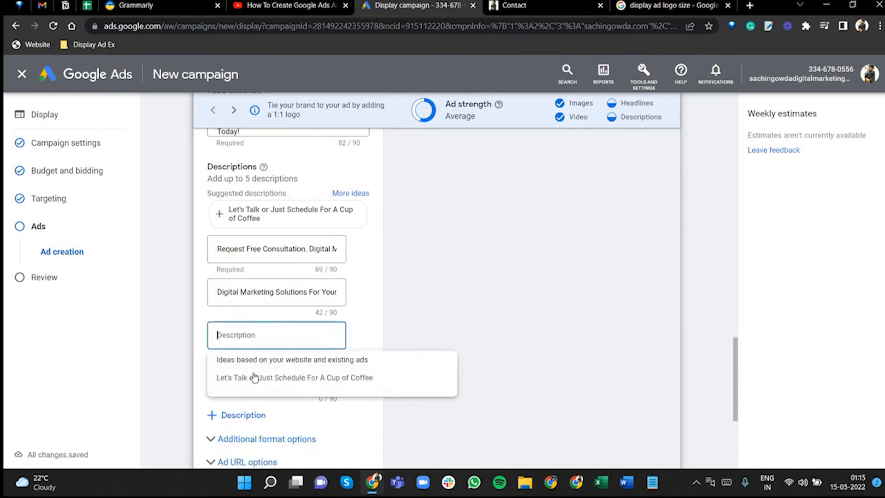
left_click(429, 312)
- Examine the ad previews at their different sizes together with the ad strength checklist and the filled-in assets
scroll(403, 295, "up", 3)
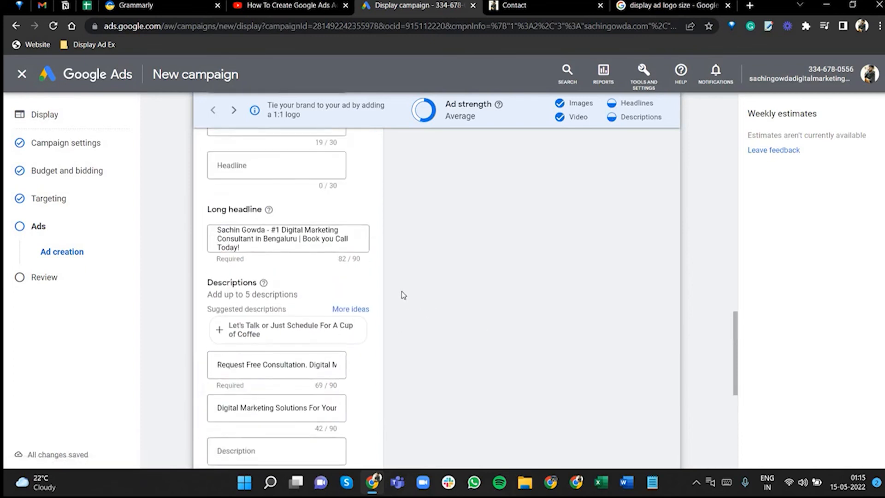
scroll(380, 350, "up", 10)
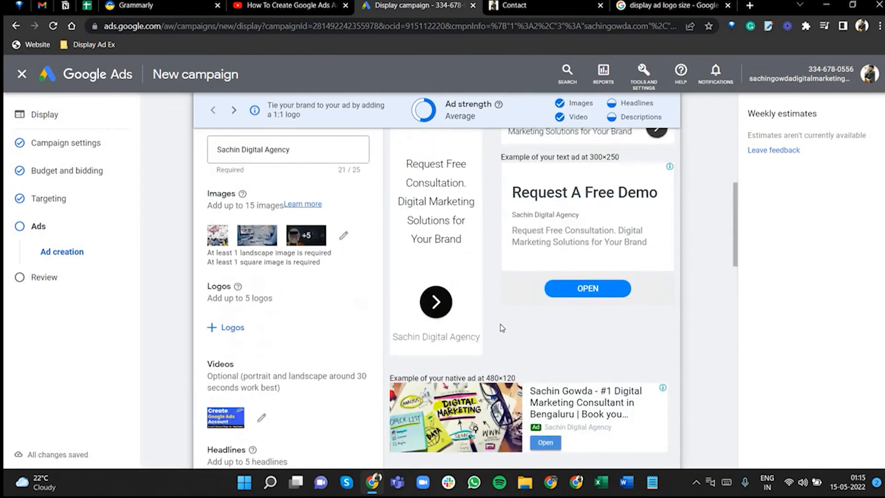
scroll(494, 323, "up", 5)
scroll(496, 309, "down", 5)
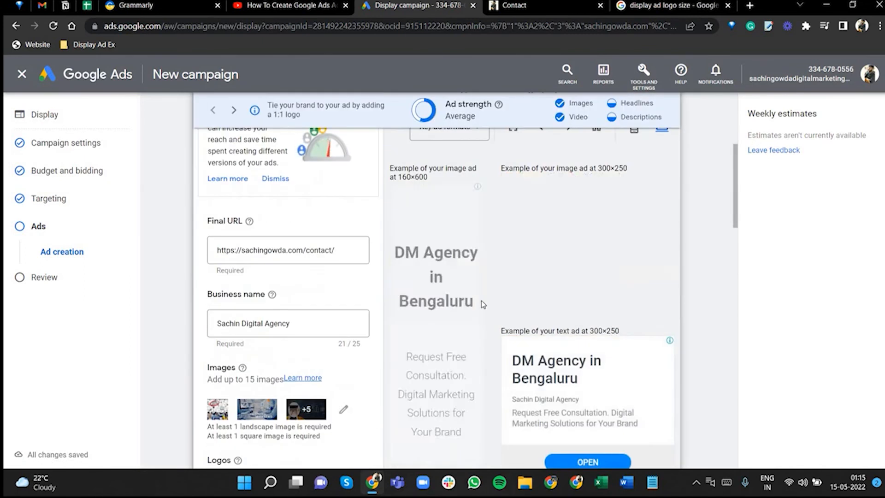
scroll(489, 306, "up", 1)
scroll(577, 321, "down", 4)
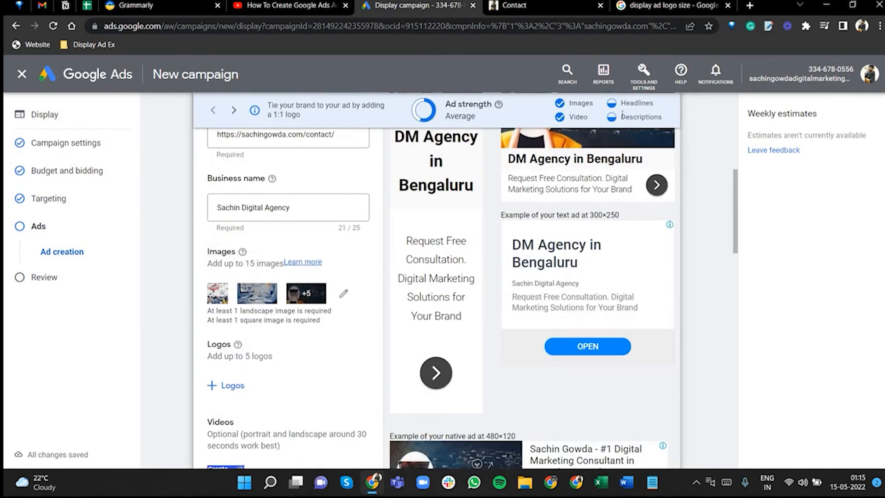
scroll(572, 296, "down", 9)
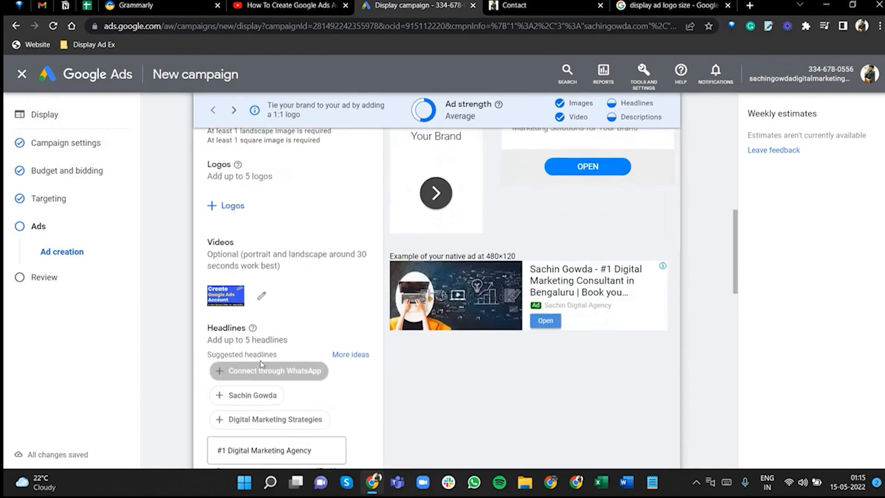
scroll(272, 310, "up", 2)
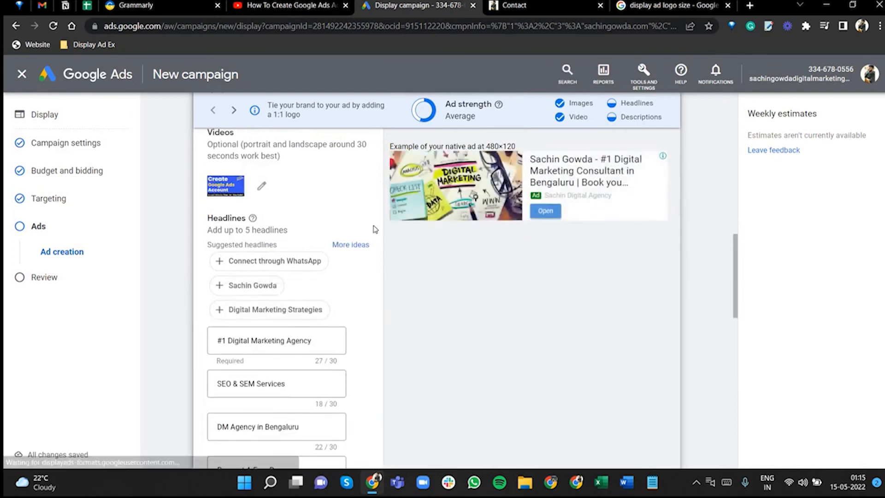
- Add the suggested text "Let's Talk or Just Schedule For A Cup of Coffee" as the third description
scroll(325, 293, "down", 7)
scroll(299, 295, "down", 5)
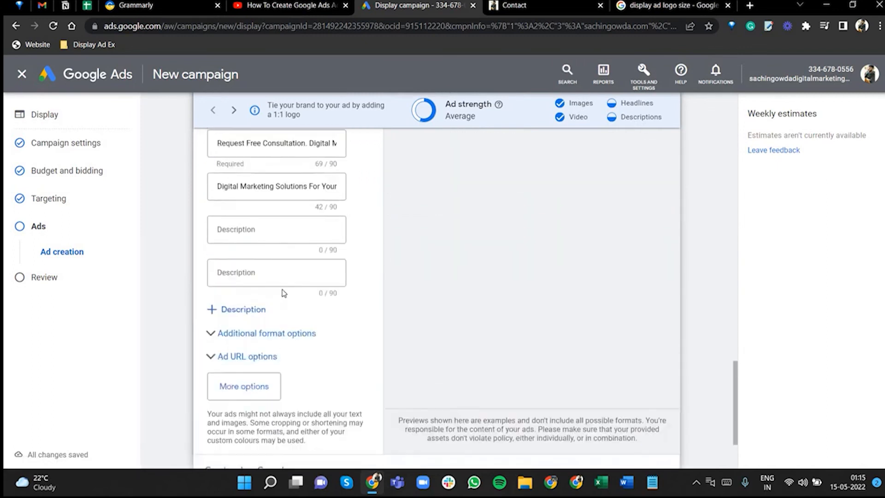
left_click(275, 277)
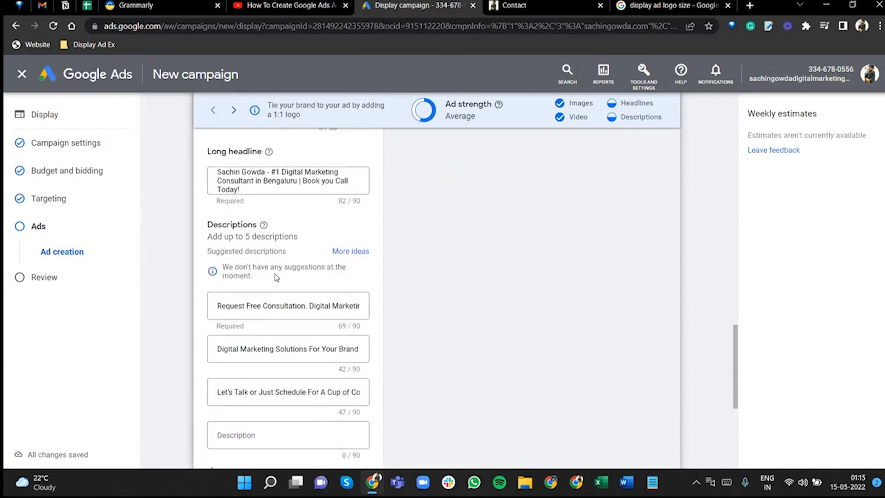
scroll(256, 325, "down", 3)
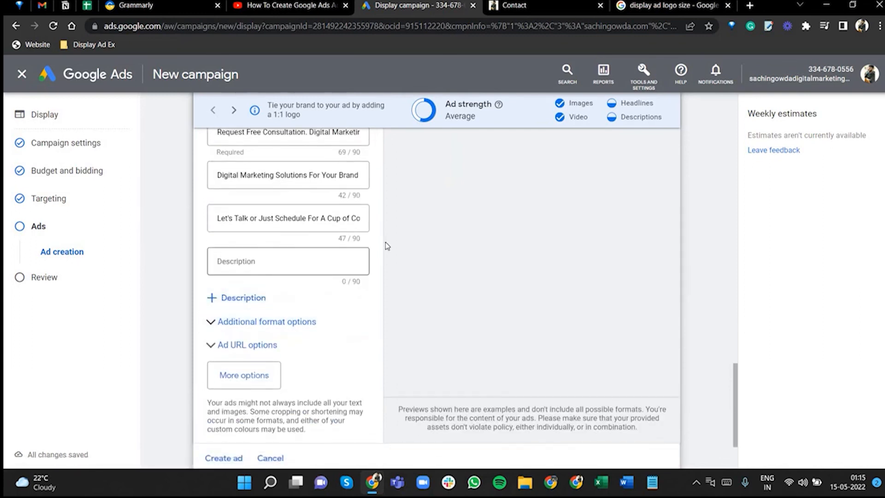
- Replace the third description with "Best SEO, SEM, PPC Marketing Services Agency in Bengaluru", correcting the spelling of the city name
left_click_drag(236, 277, 405, 283)
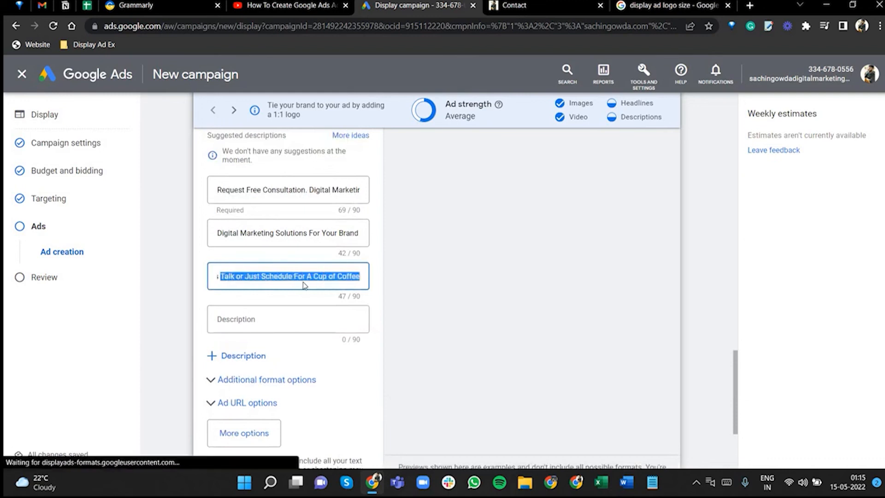
key("BackSpace")
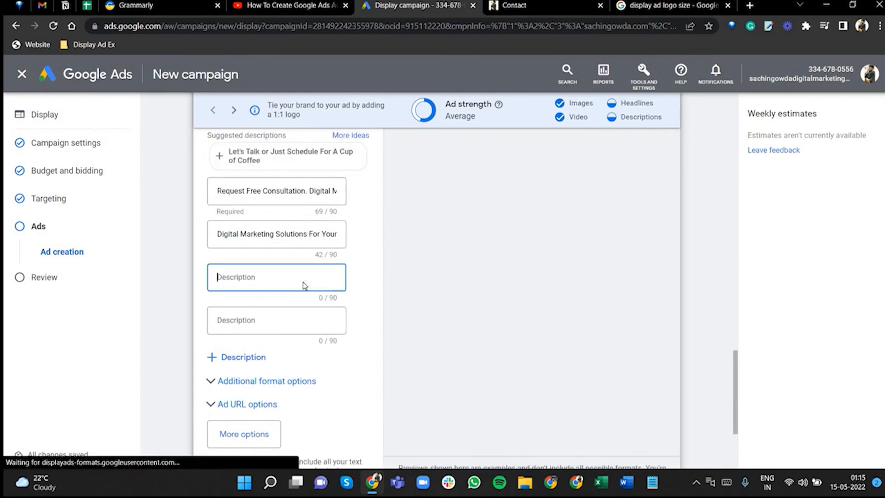
type("Bes")
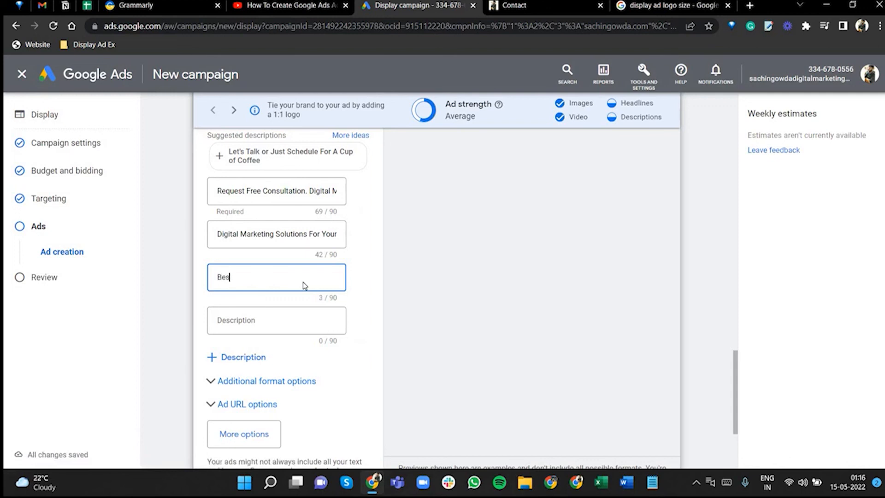
type("t SEO, SEM, PPC Marketig")
key("BackSpace")
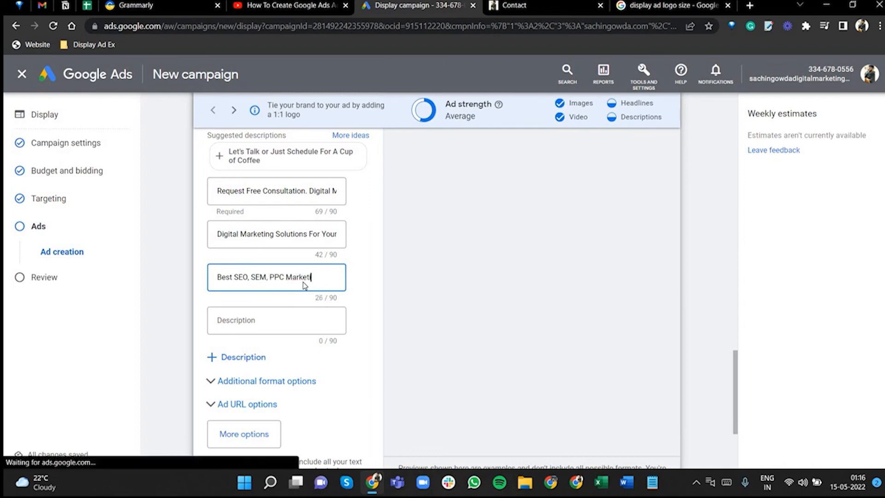
type("ng Service")
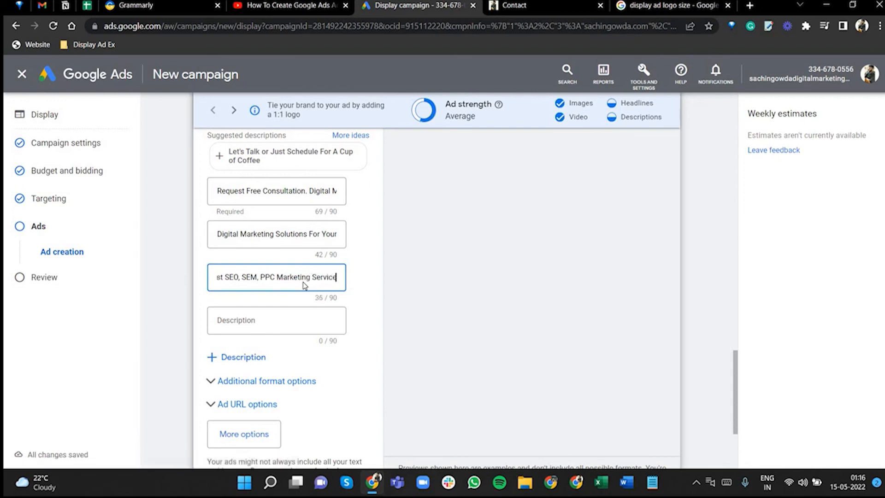
type("s Agency")
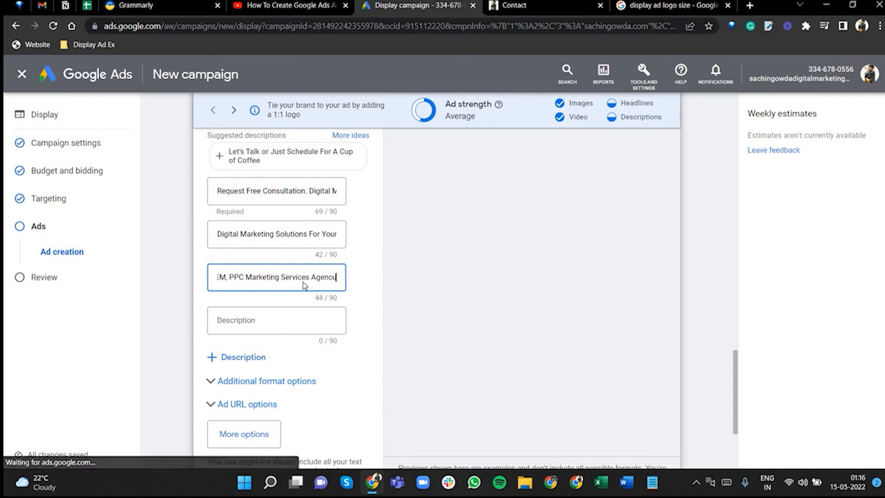
type(" in")
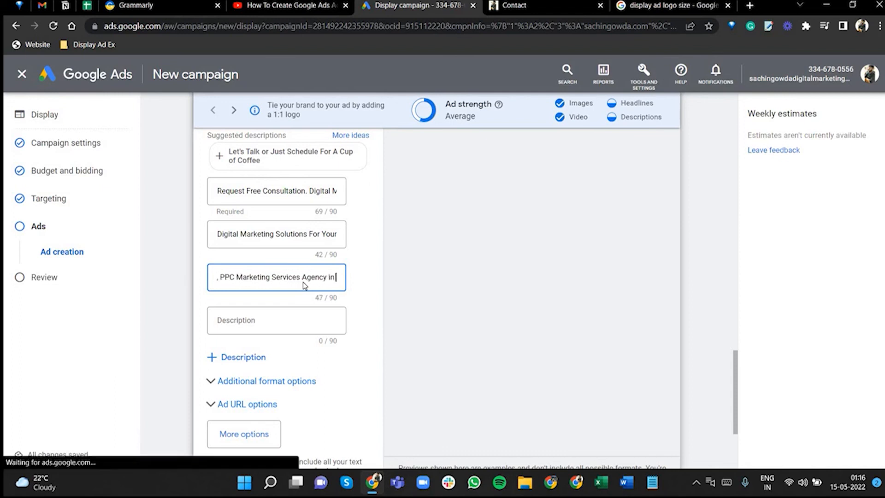
type(" Benagluru")
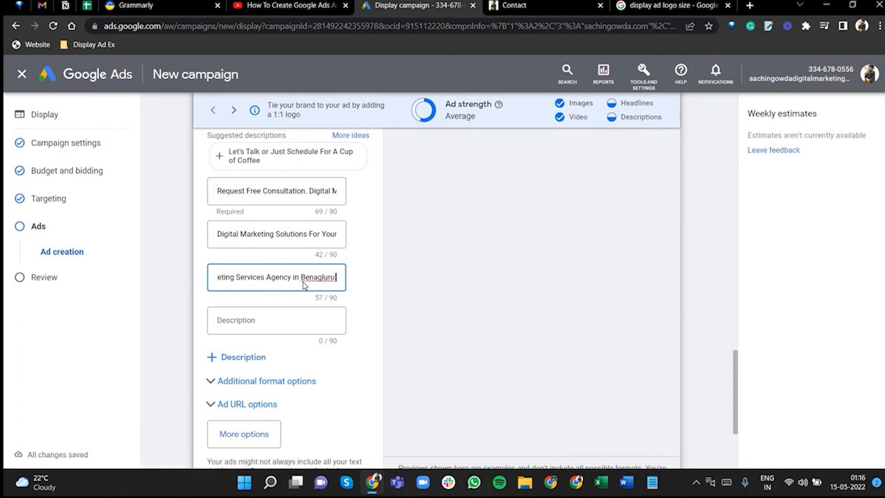
right_click(322, 278)
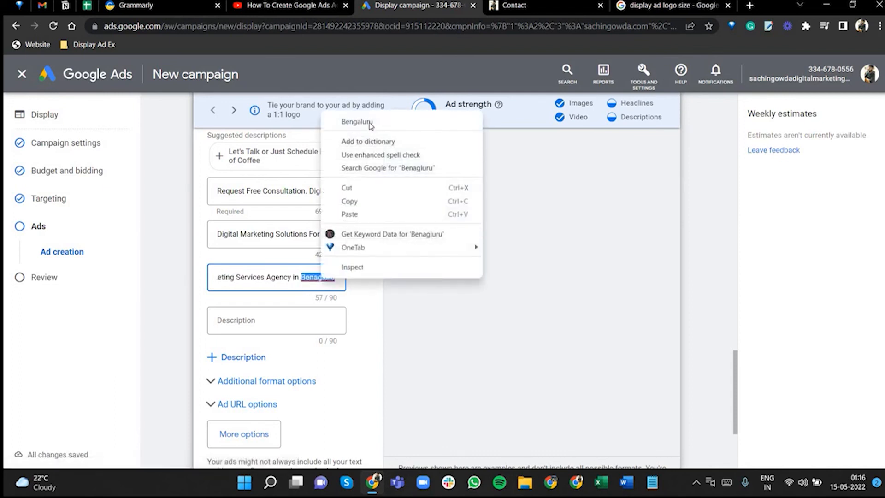
left_click(357, 122)
left_click(492, 244)
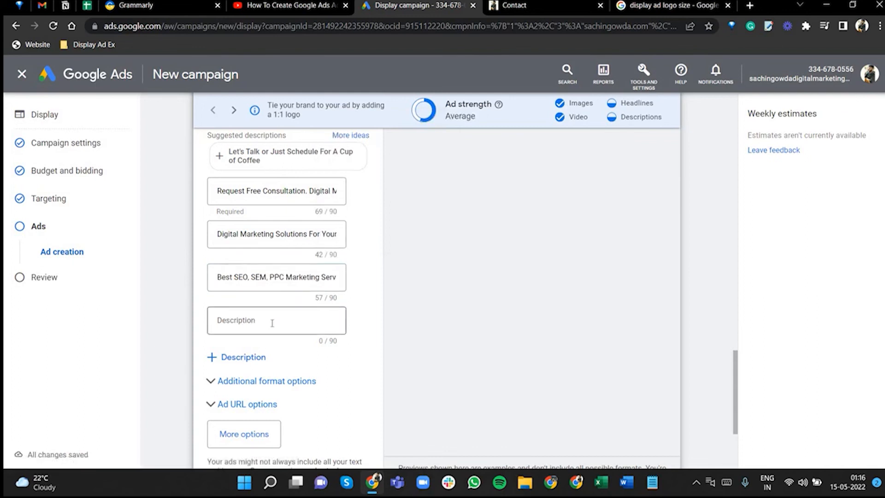
- Enter "Request A Free Demo Today!" as the fourth description
scroll(226, 391, "up", 1)
left_click(237, 383)
type("Re")
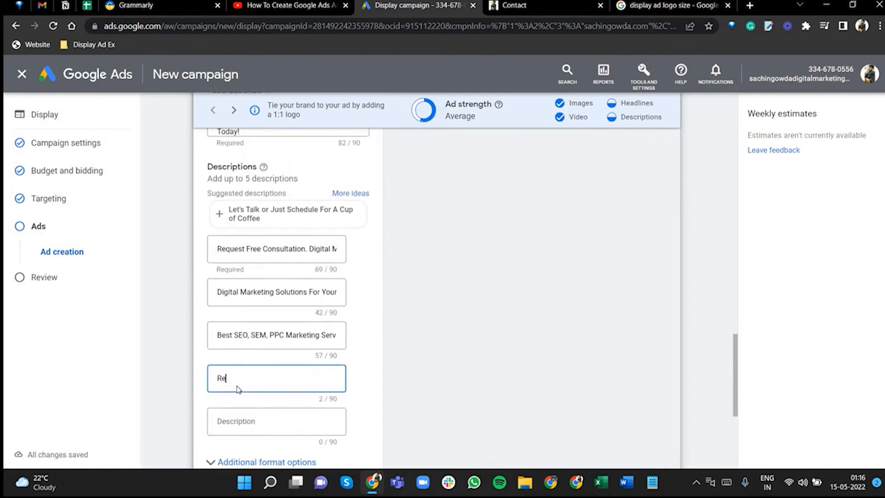
type("que")
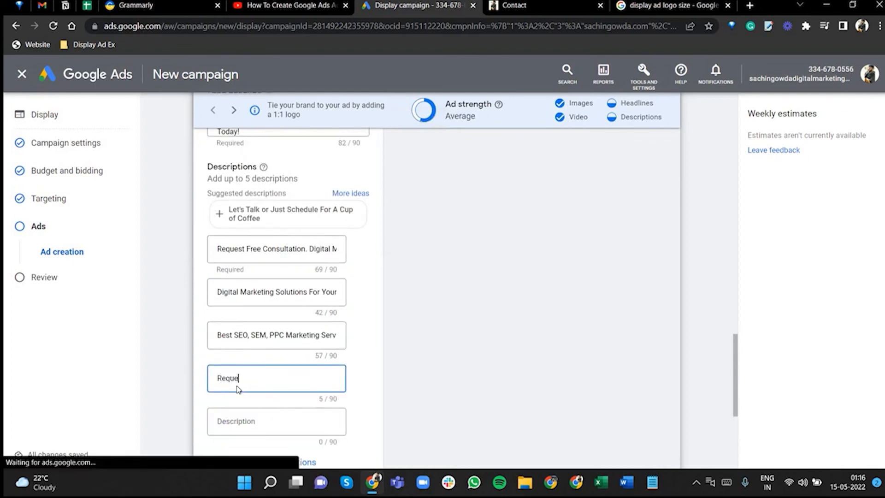
type("st A Free Demo To")
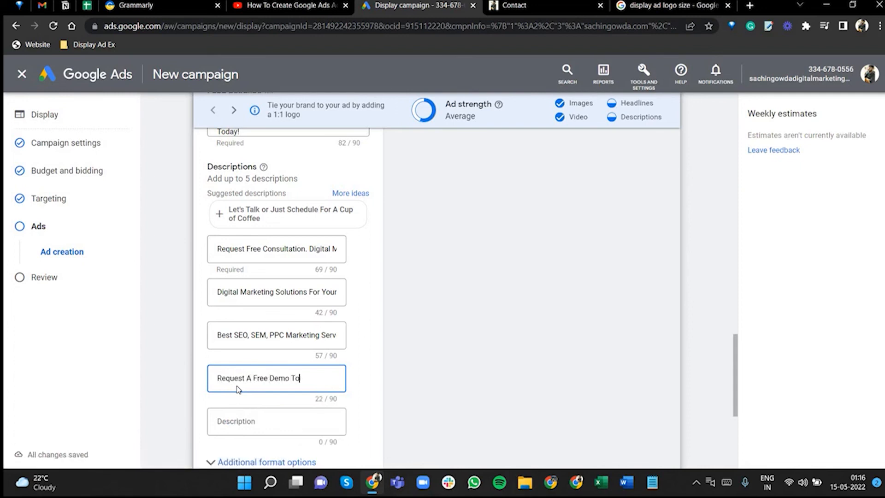
type("day!")
left_click(430, 199)
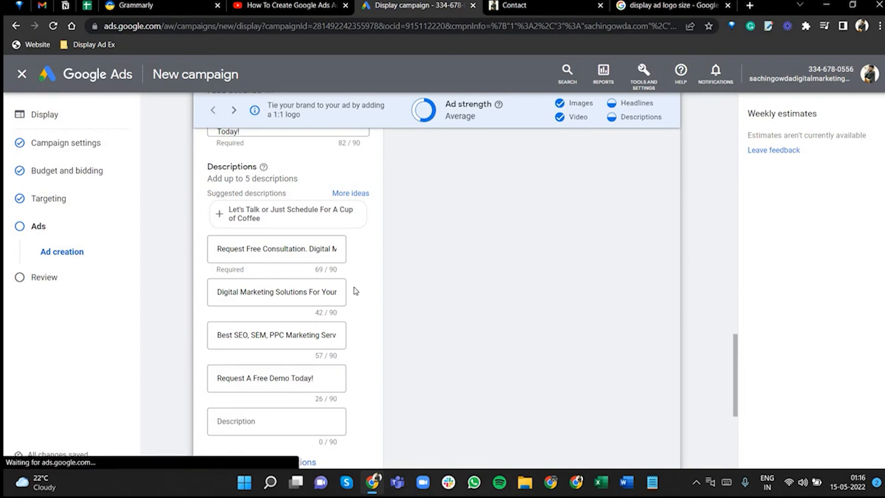
- Review the updated ad previews and enable the additional call-to-action text option for the ad
scroll(500, 283, "up", 10)
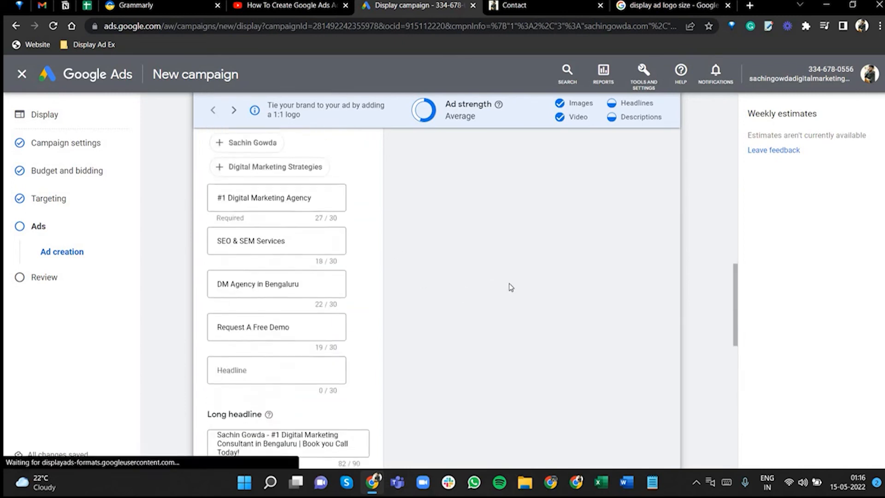
scroll(518, 282, "up", 5)
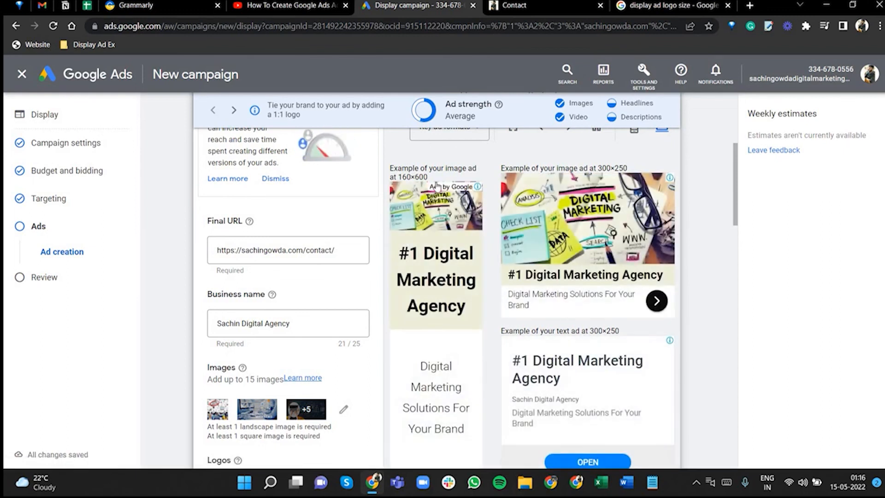
scroll(332, 298, "down", 15)
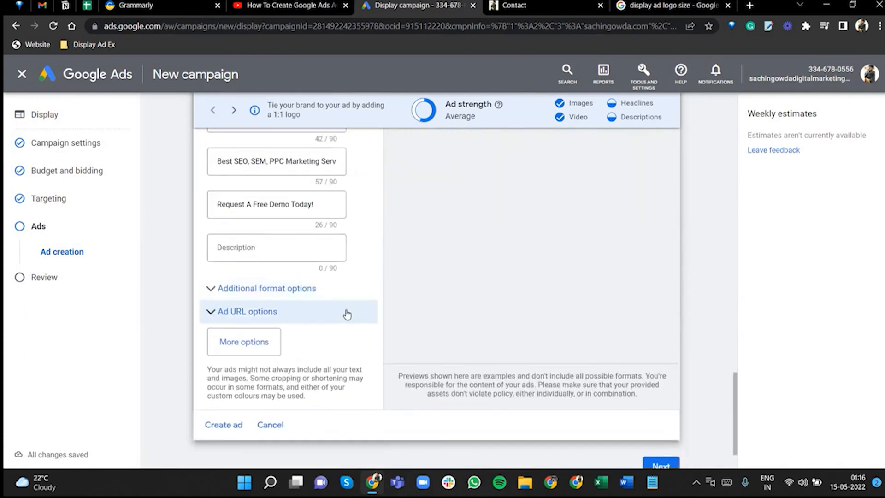
left_click(266, 349)
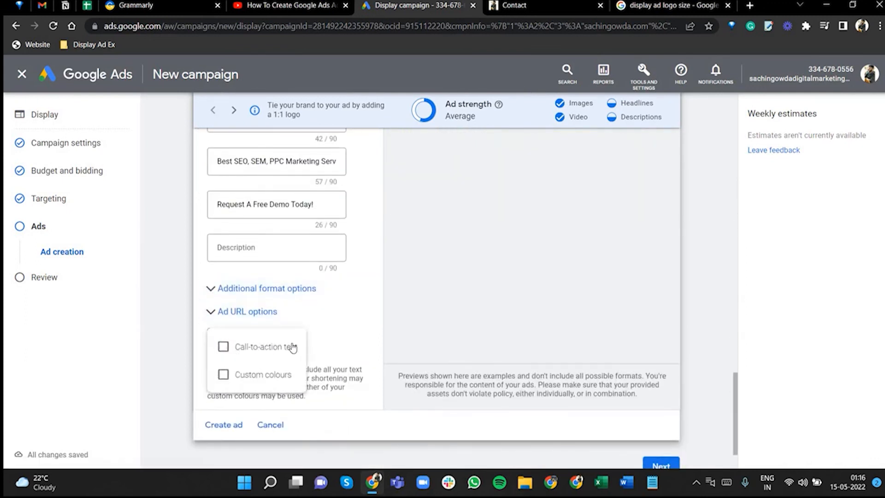
left_click(245, 351)
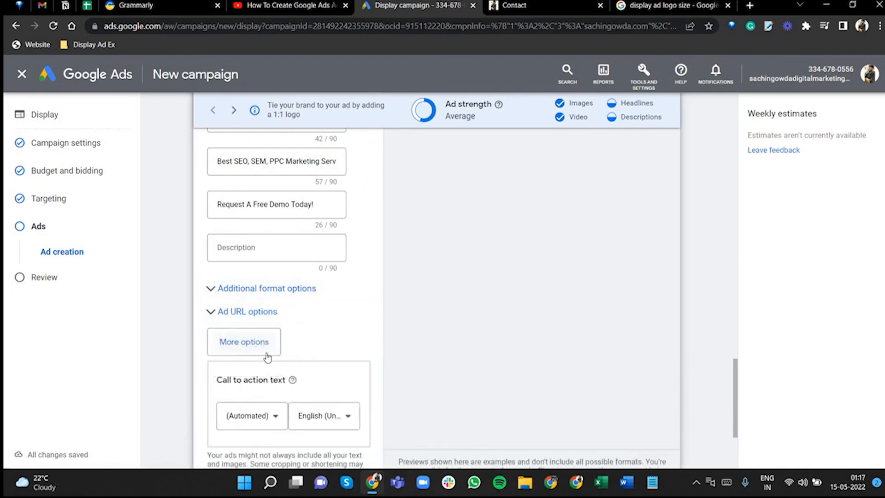
- Set the ad's call-to-action text to "Contact us", keeping its language in English
scroll(364, 342, "down", 3)
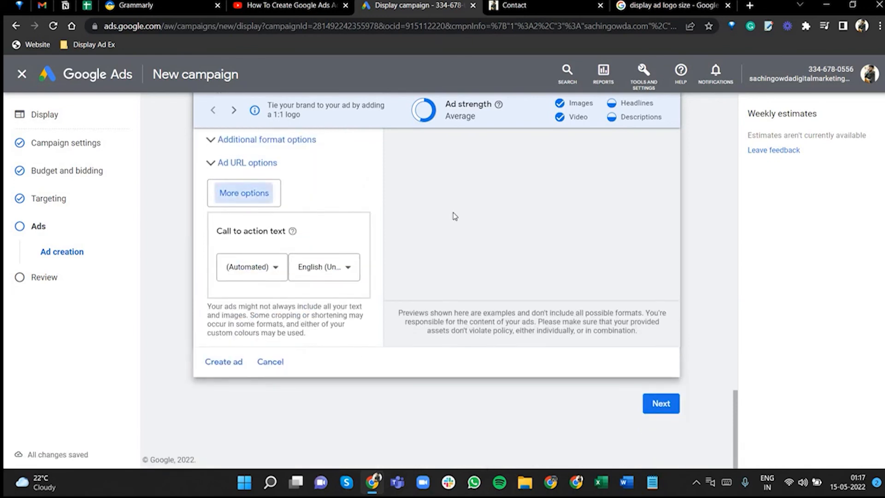
left_click(267, 278)
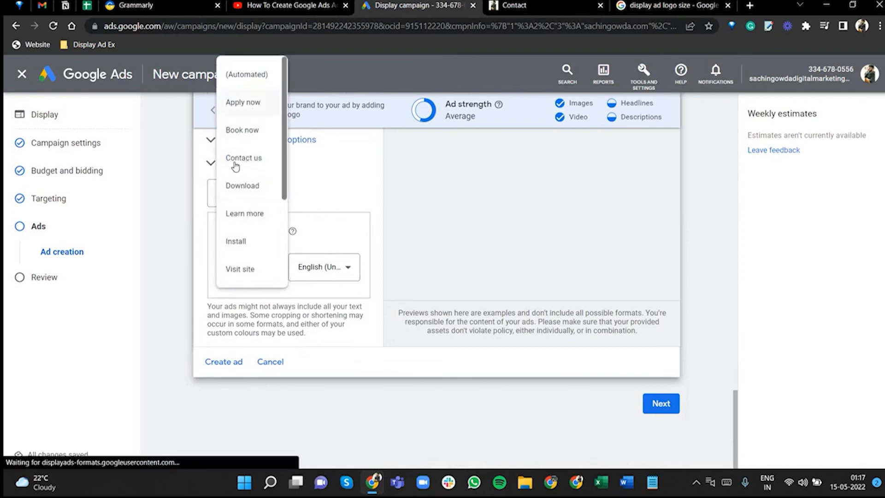
scroll(240, 189, "down", 3)
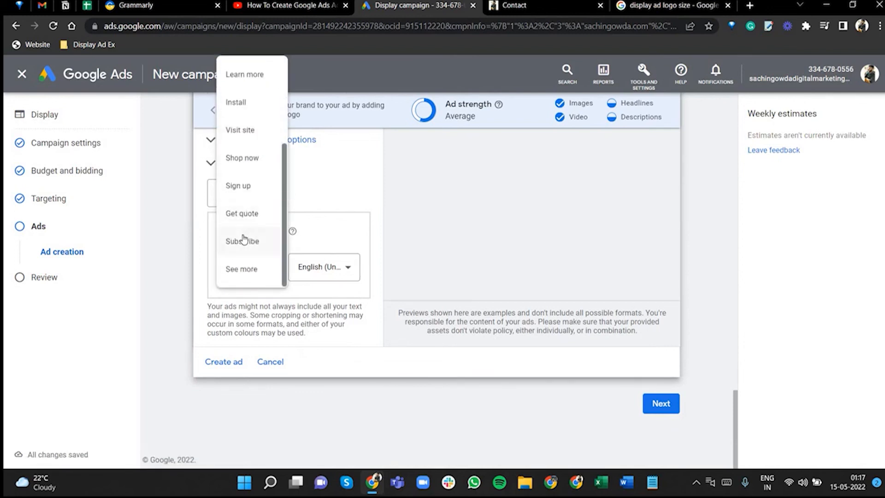
scroll(243, 239, "up", 1)
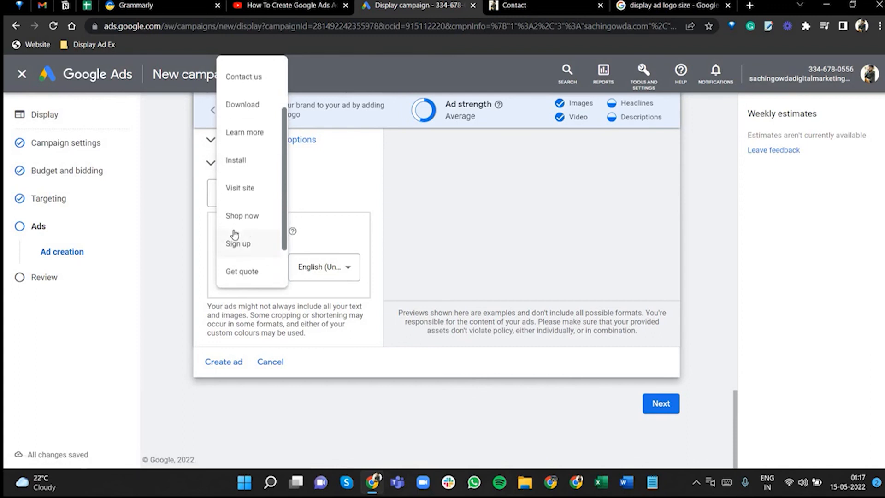
scroll(246, 244, "up", 1)
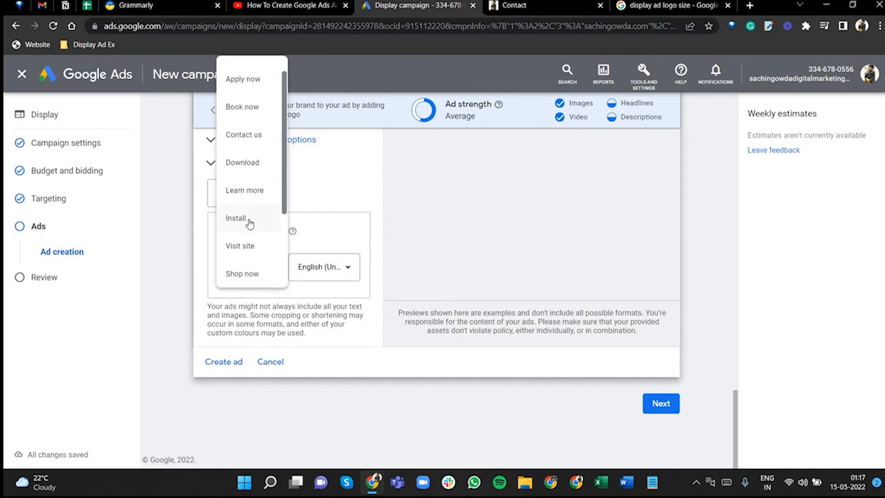
left_click(254, 136)
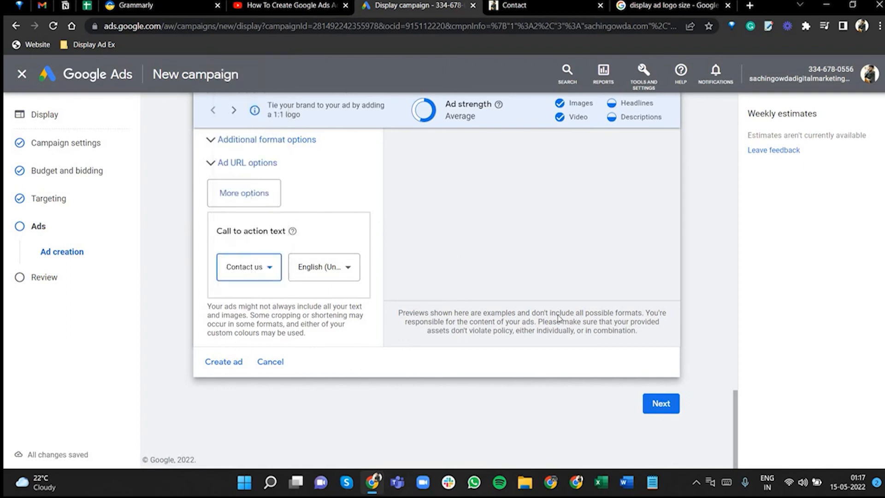
- Check the call-to-action button in the ad previews and continue to the campaign review
scroll(558, 318, "up", 15)
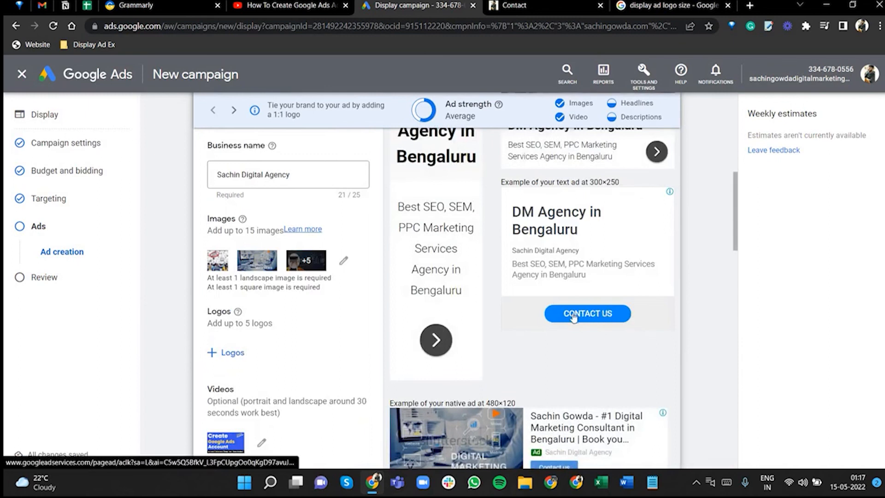
scroll(563, 290, "up", 5)
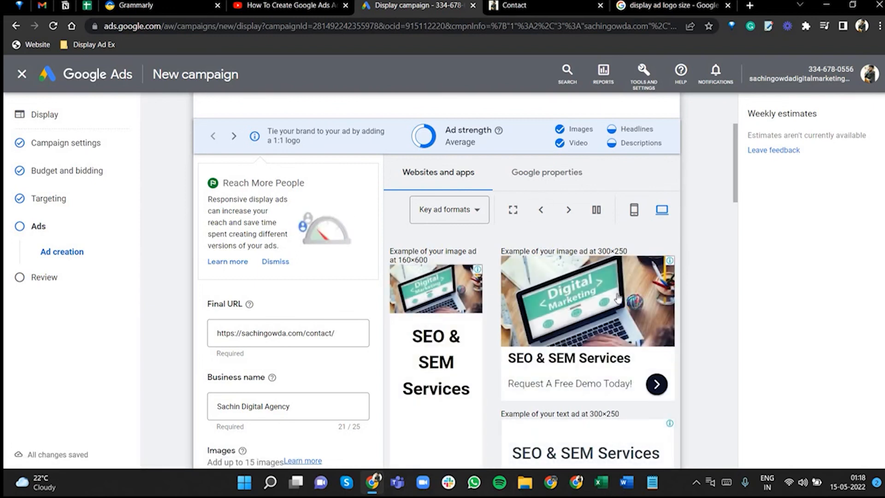
scroll(629, 243, "down", 5)
scroll(277, 300, "down", 15)
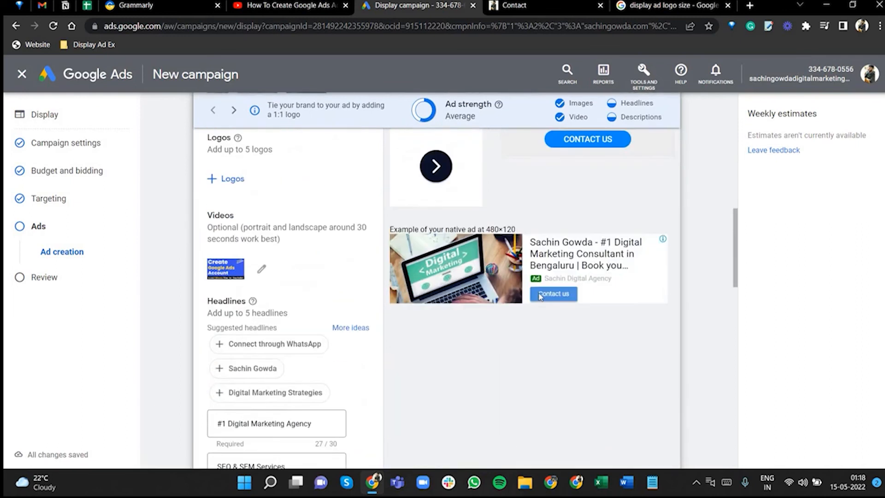
scroll(369, 380, "down", 6)
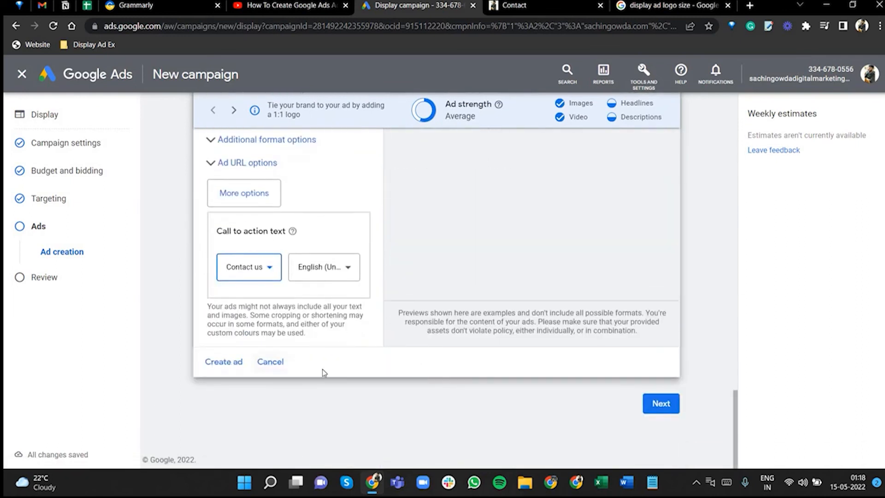
left_click(660, 403)
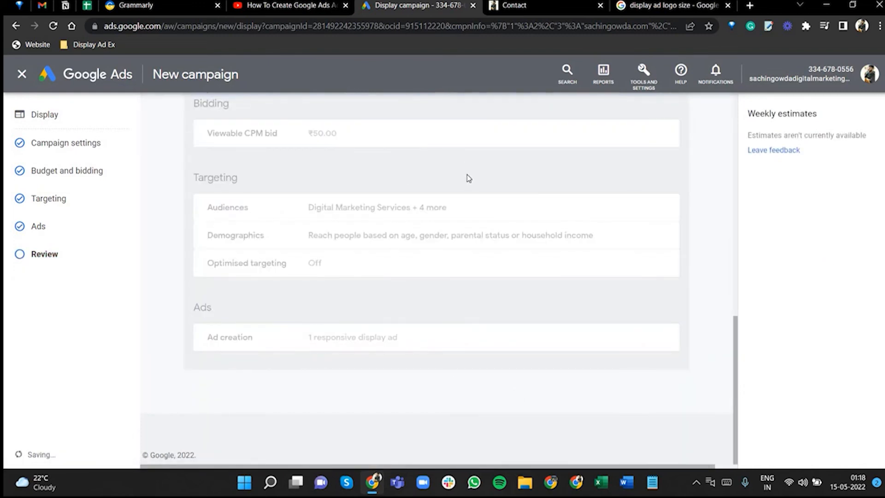
- Review the campaign's name, type, objective, final URL, location, language, schedule, budget and bidding in the campaign summary
scroll(568, 247, "up", 15)
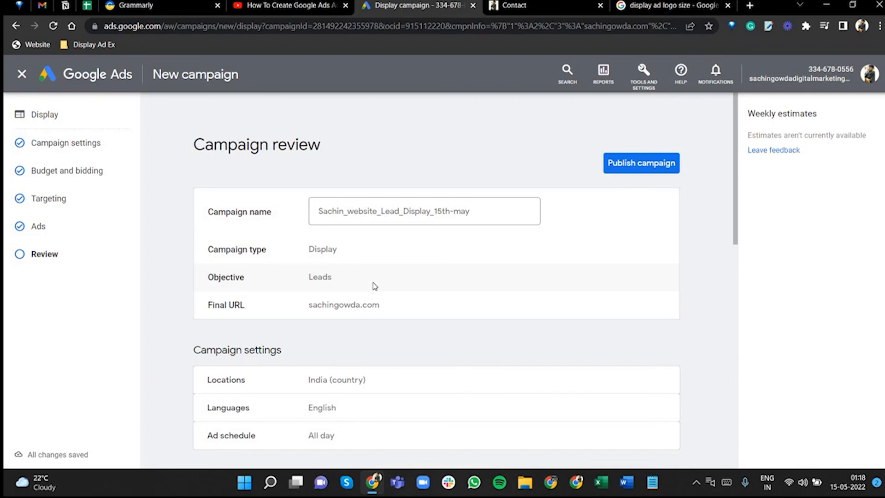
scroll(373, 286, "down", 1)
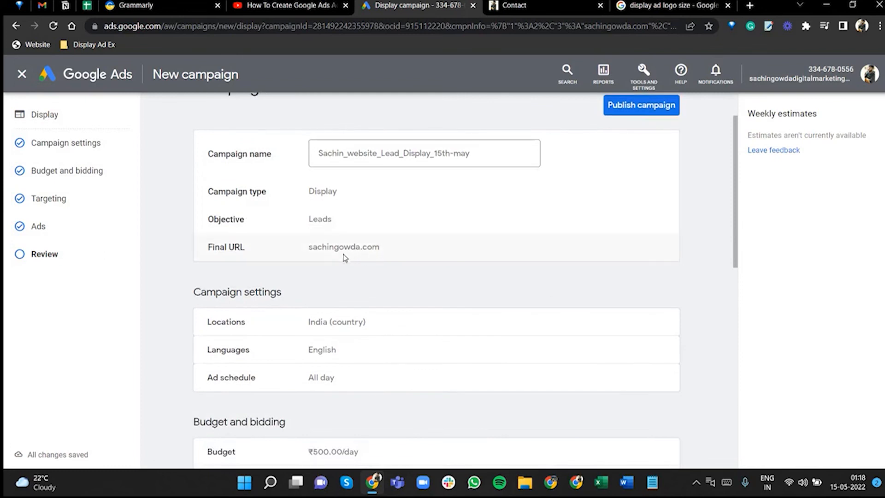
scroll(539, 263, "down", 3)
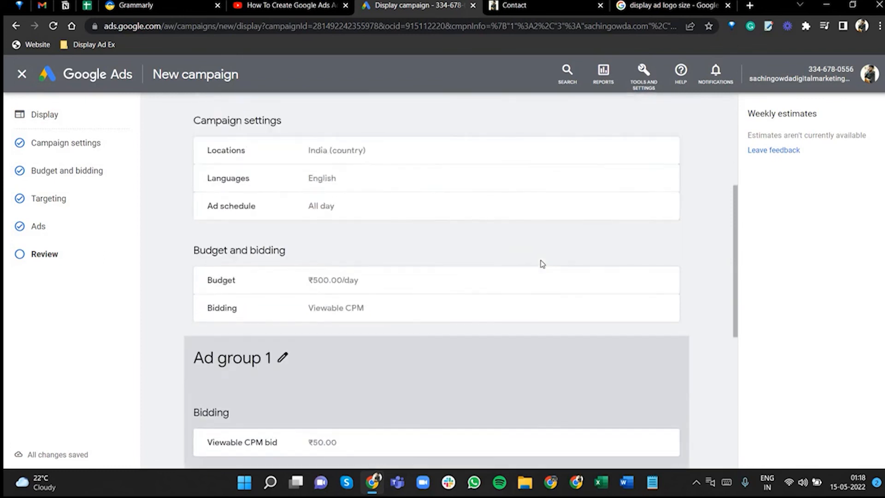
scroll(466, 263, "up", 2)
scroll(452, 314, "down", 8)
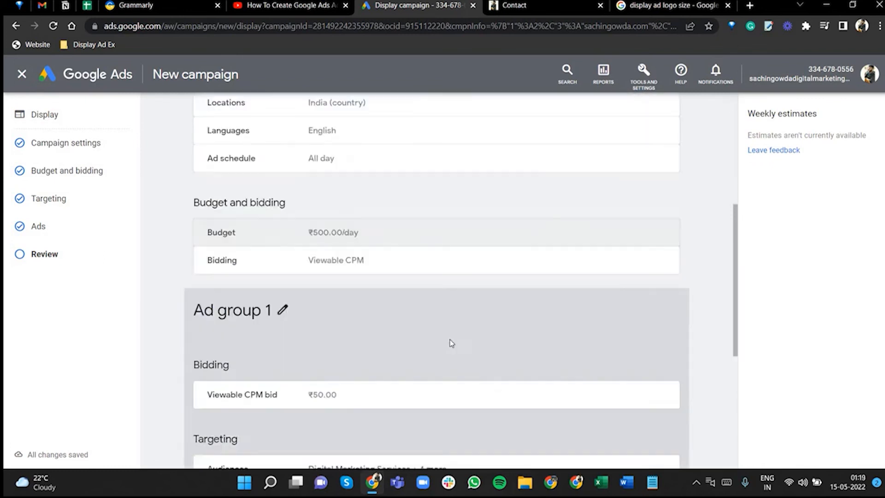
scroll(412, 304, "up", 10)
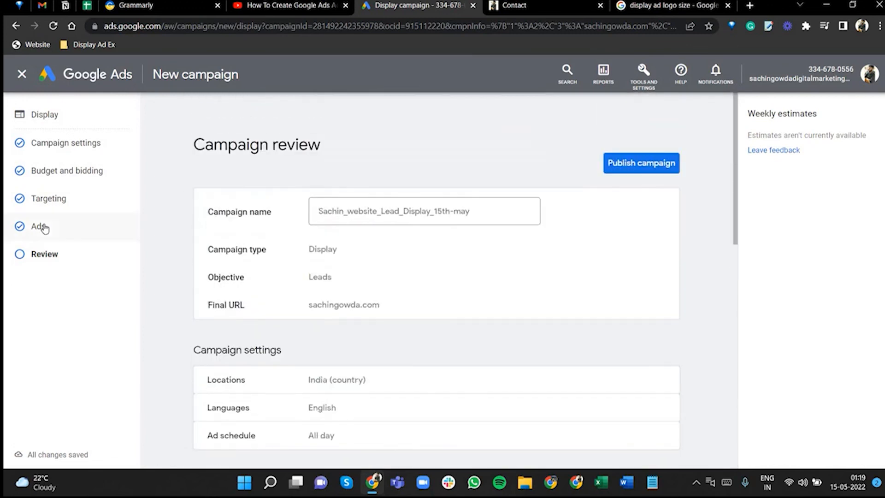
- Reopen the existing responsive display ad to look over its content and return to the campaign review
left_click_drag(45, 226, 42, 227)
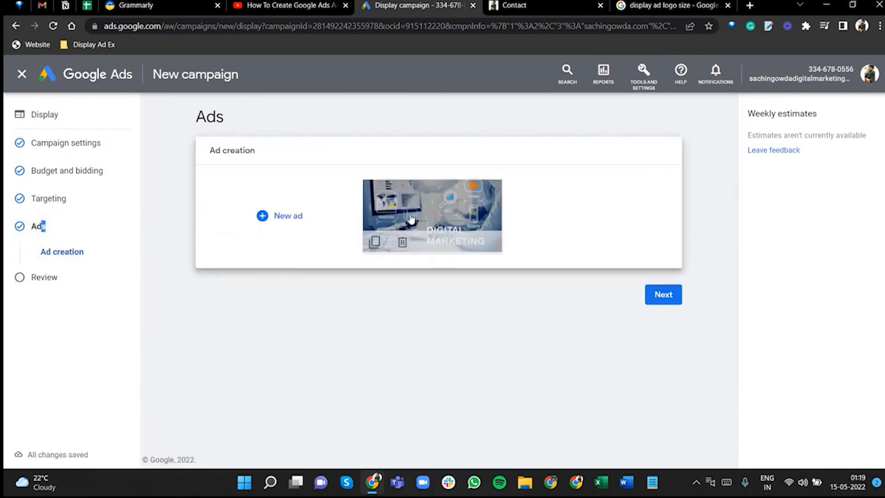
left_click(412, 219)
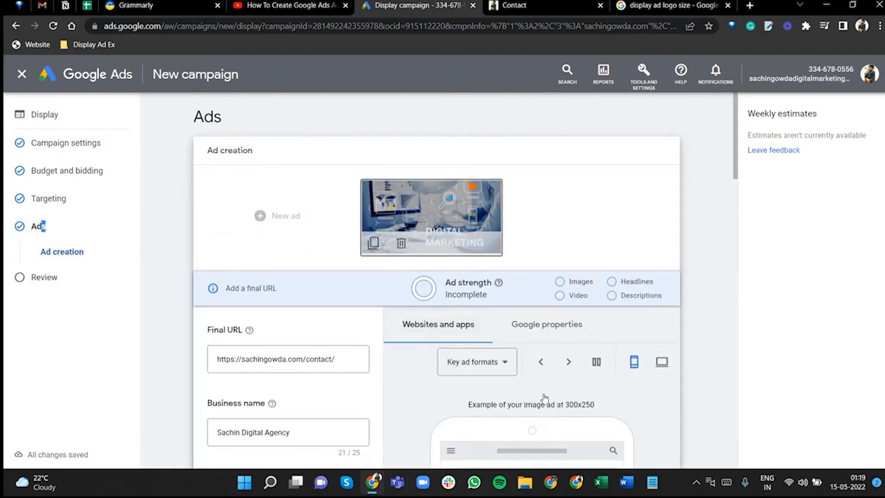
scroll(498, 382, "down", 15)
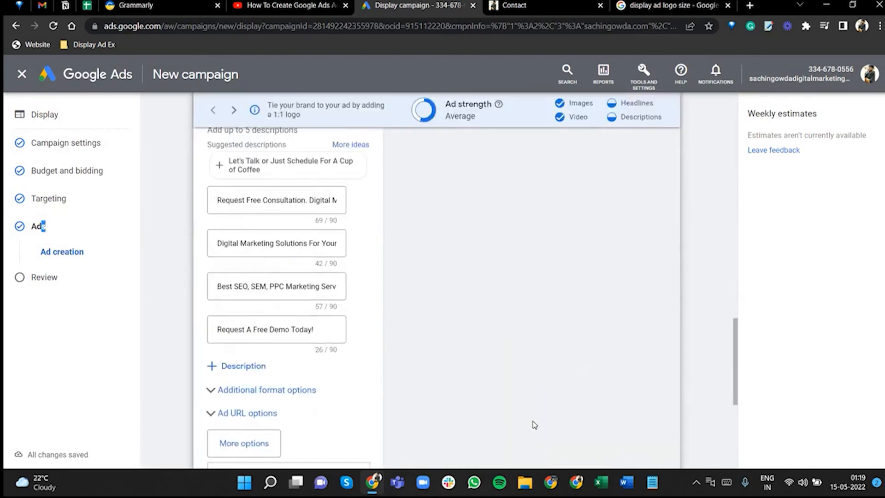
left_click(660, 404)
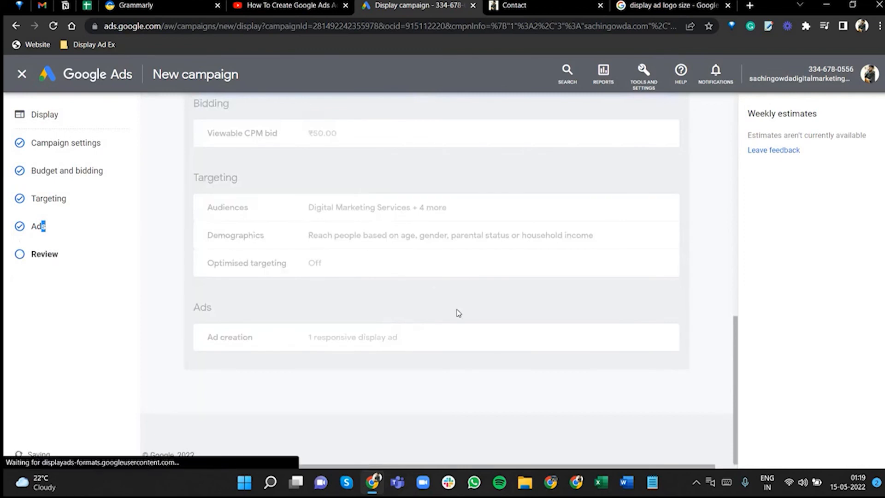
- Examine the ad group's bid, targeting and ad summary along with the weekly estimates
scroll(441, 301, "up", 1)
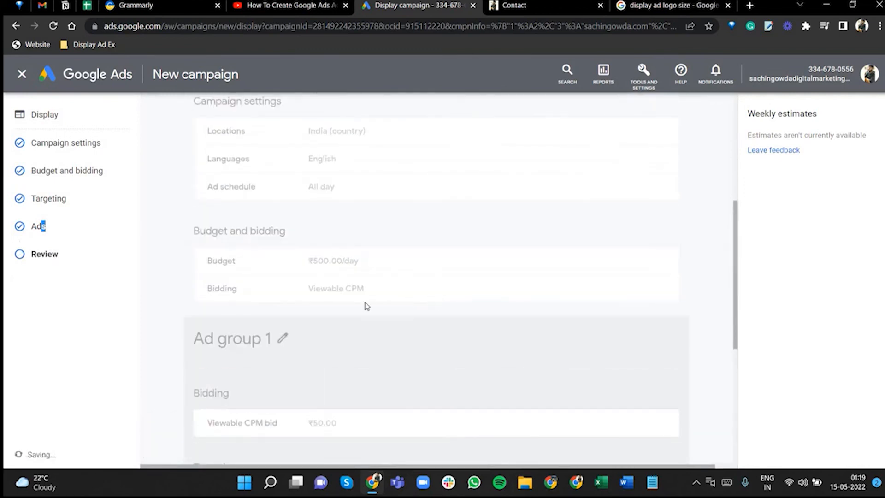
scroll(313, 318, "up", 1)
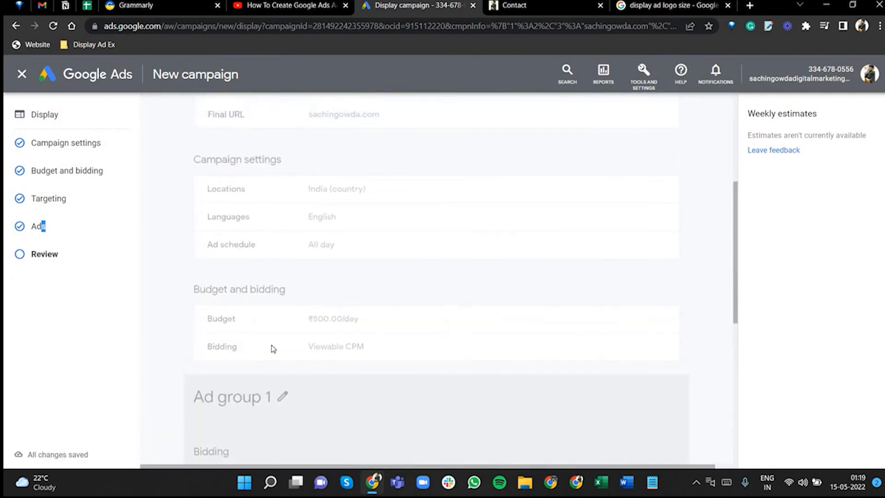
scroll(415, 332, "down", 3)
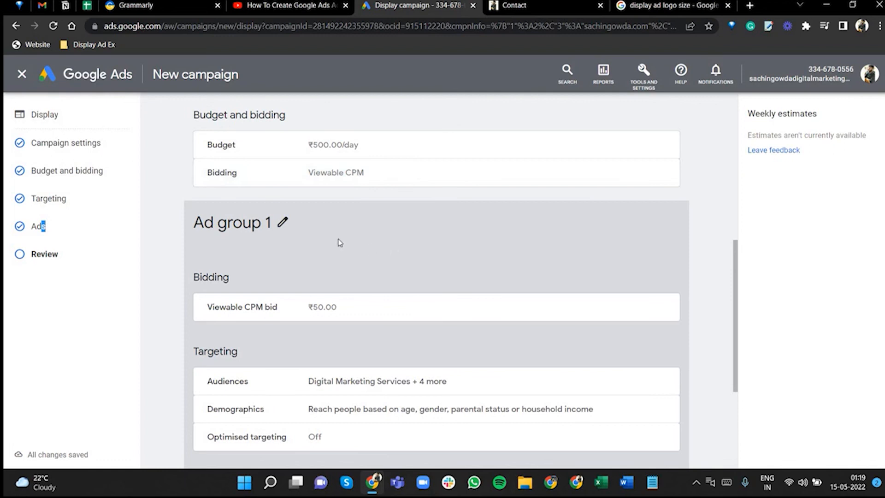
scroll(340, 243, "down", 2)
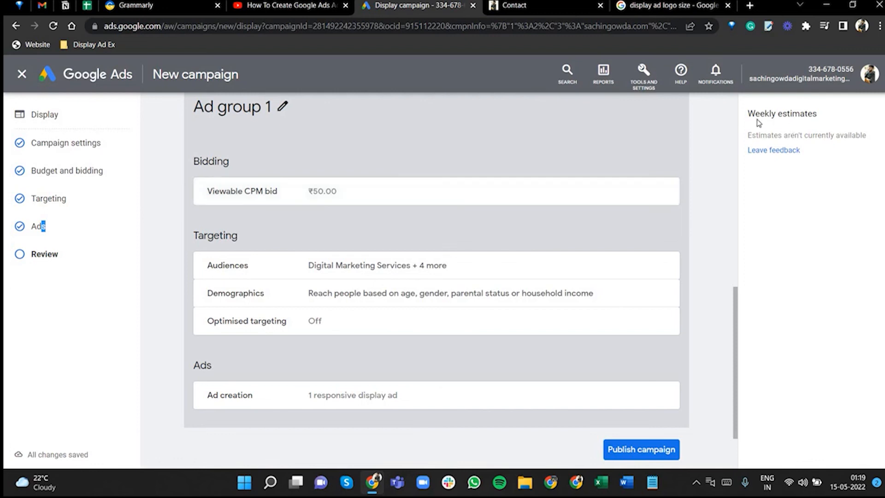
left_click_drag(748, 135, 868, 138)
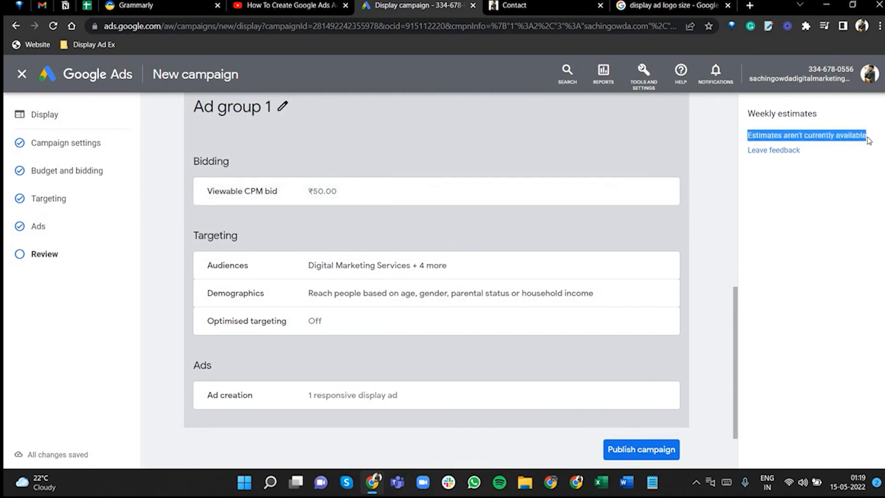
left_click_drag(748, 113, 868, 138)
left_click(705, 190)
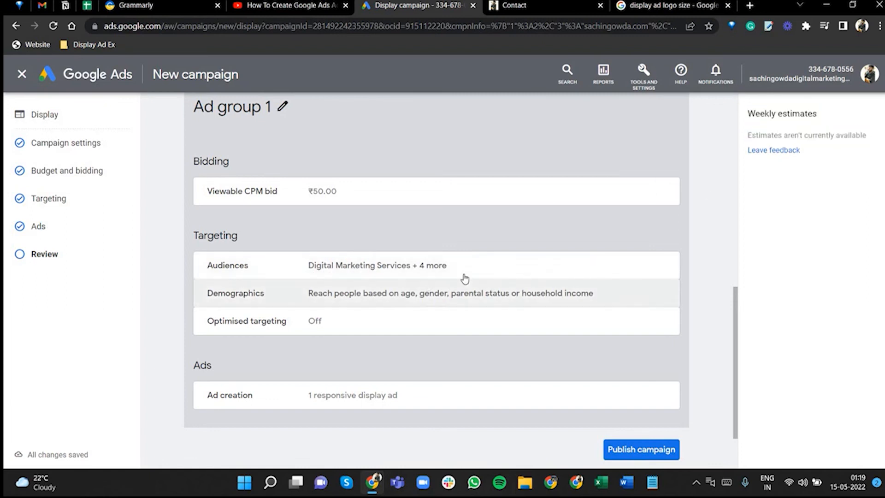
- Inspect the audience segments, demographics, keywords and topics targeting sections, collapse them, and return to the campaign review
left_click(509, 270)
left_click(656, 183)
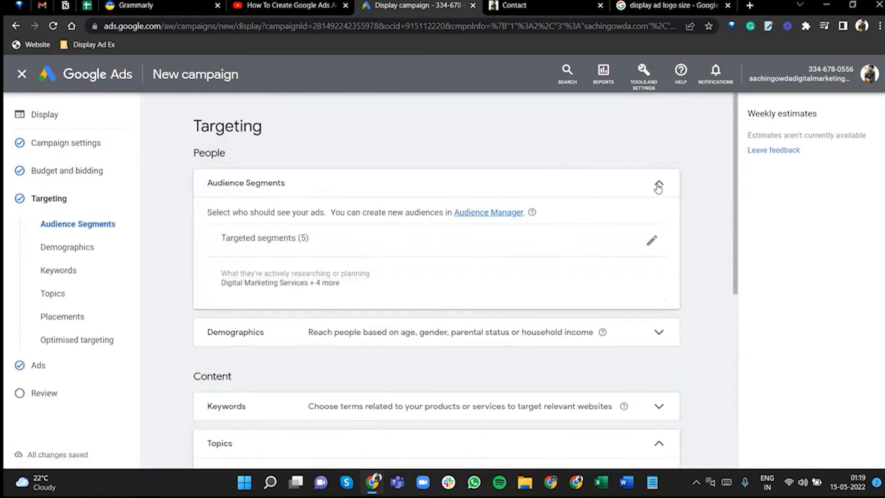
left_click(653, 182)
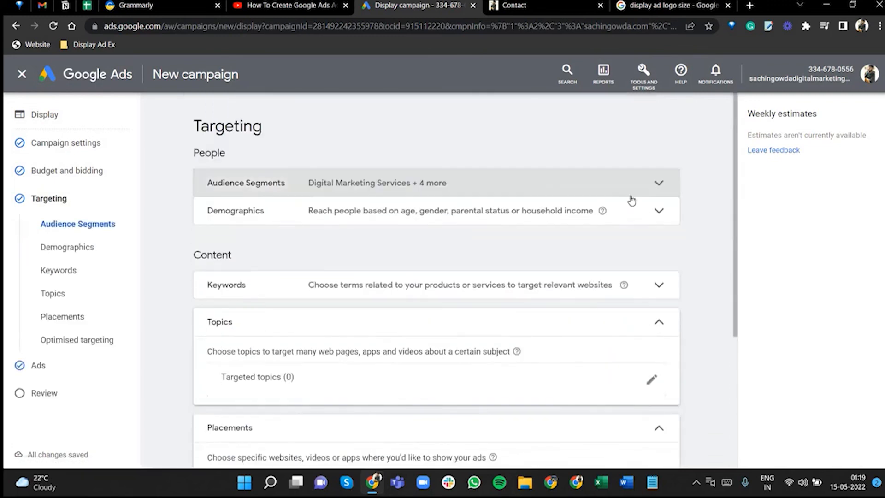
left_click(660, 211)
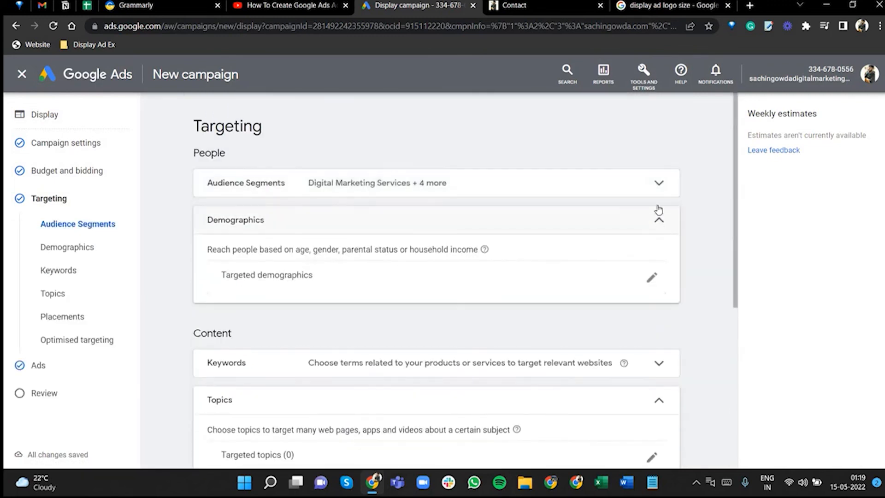
left_click(659, 215)
left_click(661, 283)
left_click(661, 284)
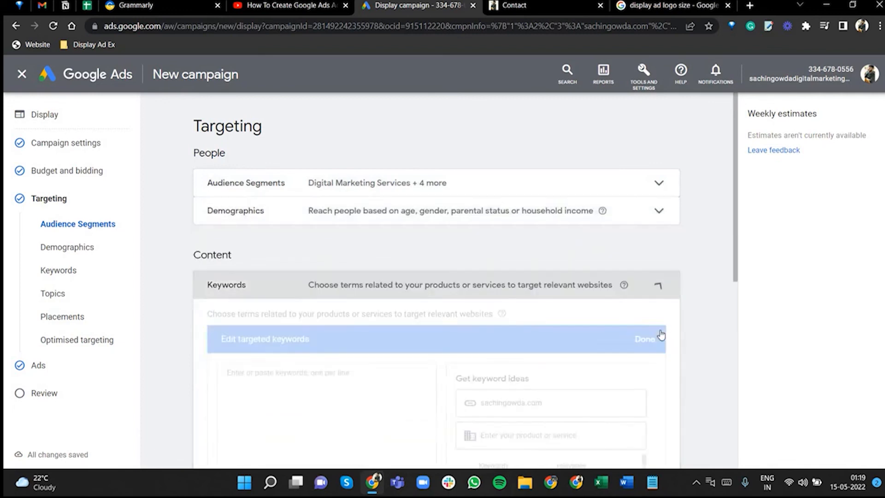
left_click(659, 323)
scroll(654, 310, "down", 3)
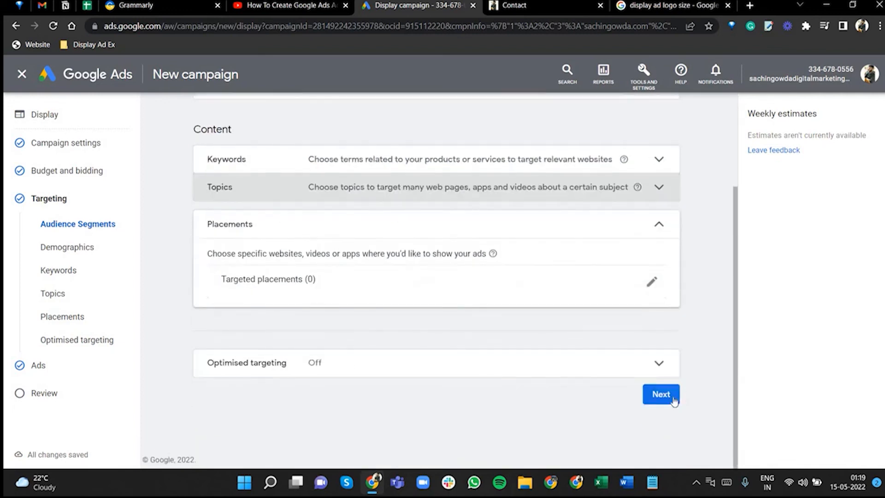
left_click(669, 395)
left_click(653, 296)
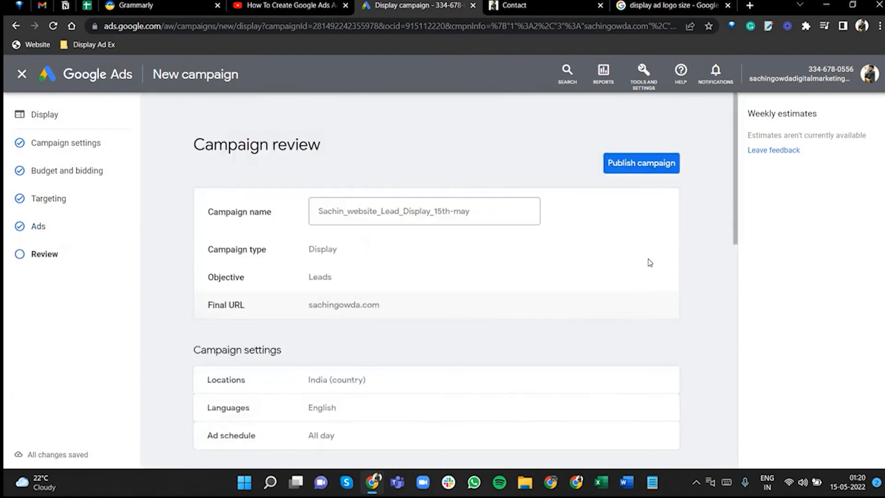
- Publish the campaign from the campaign review, submitting it again after reading the reported error
left_click(634, 164)
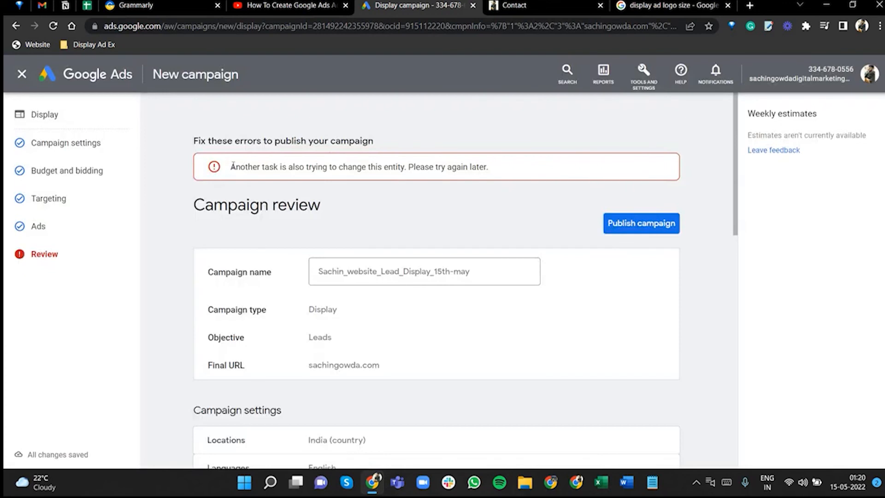
left_click_drag(230, 166, 446, 171)
left_click(474, 298)
scroll(472, 344, "down", 10)
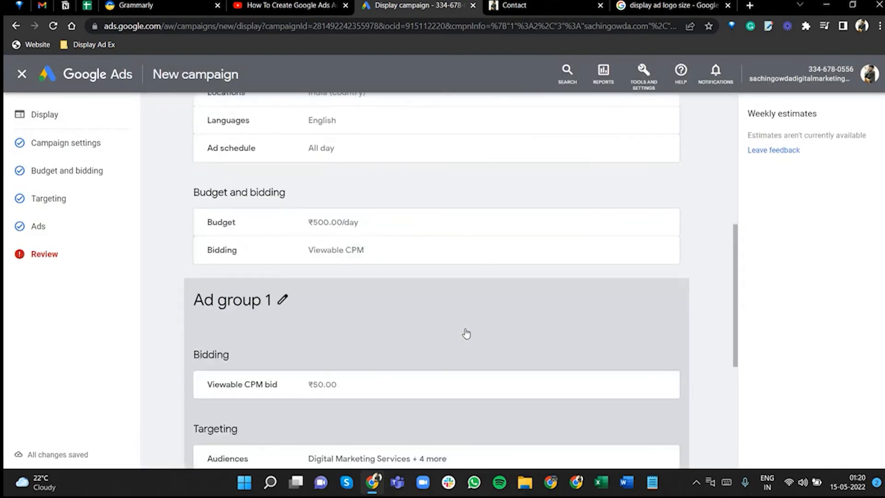
left_click(623, 377)
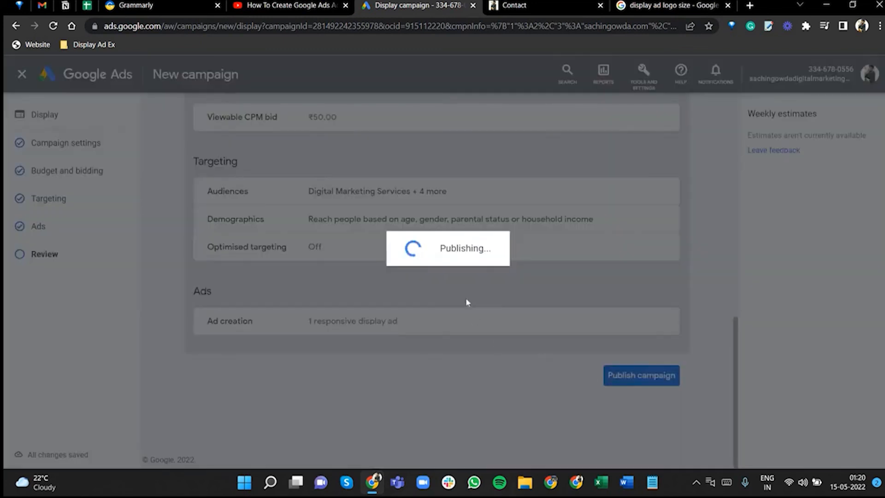